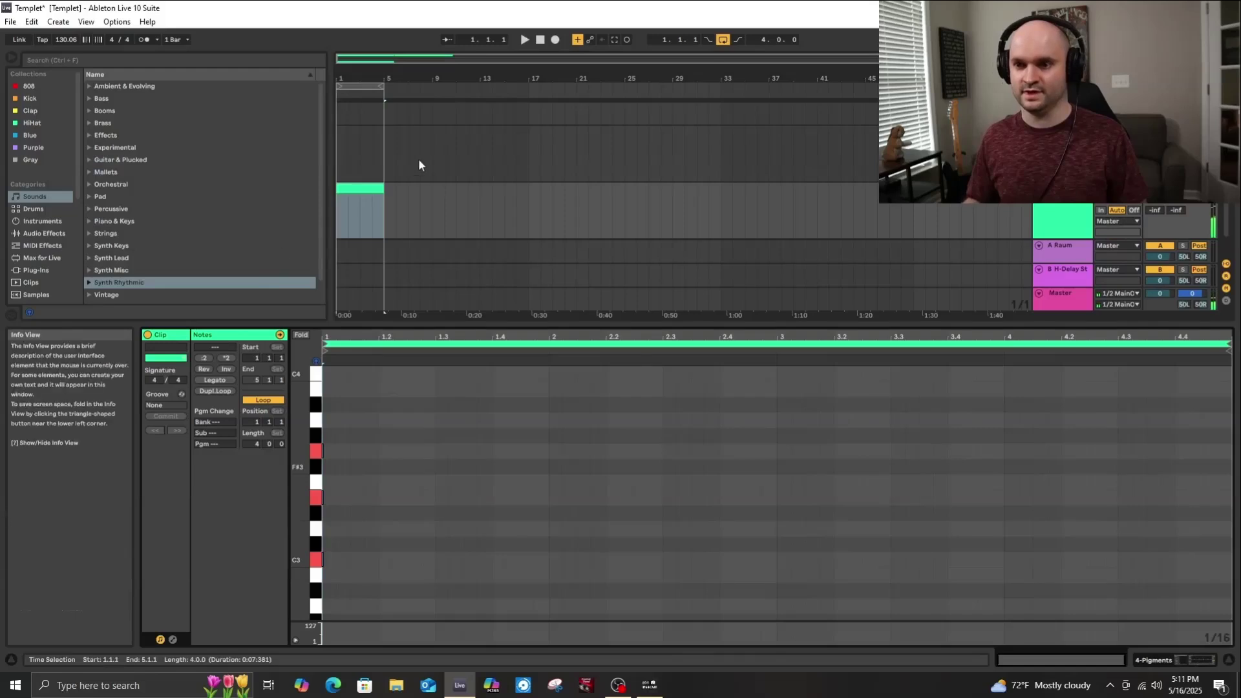
Step-enter a C3, E3 and G3 chord that fills the first bar of the MIDI clip.
{"action": "key", "text": "Right"}
{"action": "key", "text": "Right"}
{"action": "key", "text": "Right"}
{"action": "key", "text": "Right"}
{"action": "key", "text": "Right"}
{"action": "key", "text": "Right"}
{"action": "key", "text": "Right"}
{"action": "key", "text": "Right"}
{"action": "key", "text": "Right"}
{"action": "key", "text": "Right"}
{"action": "key", "text": "Right"}
{"action": "key", "text": "Right"}
{"action": "key", "text": "Right"}
{"action": "key", "text": "Right"}
{"action": "key", "text": "Right"}
{"action": "key", "text": "Right"}
{"action": "key", "text": "Right"}
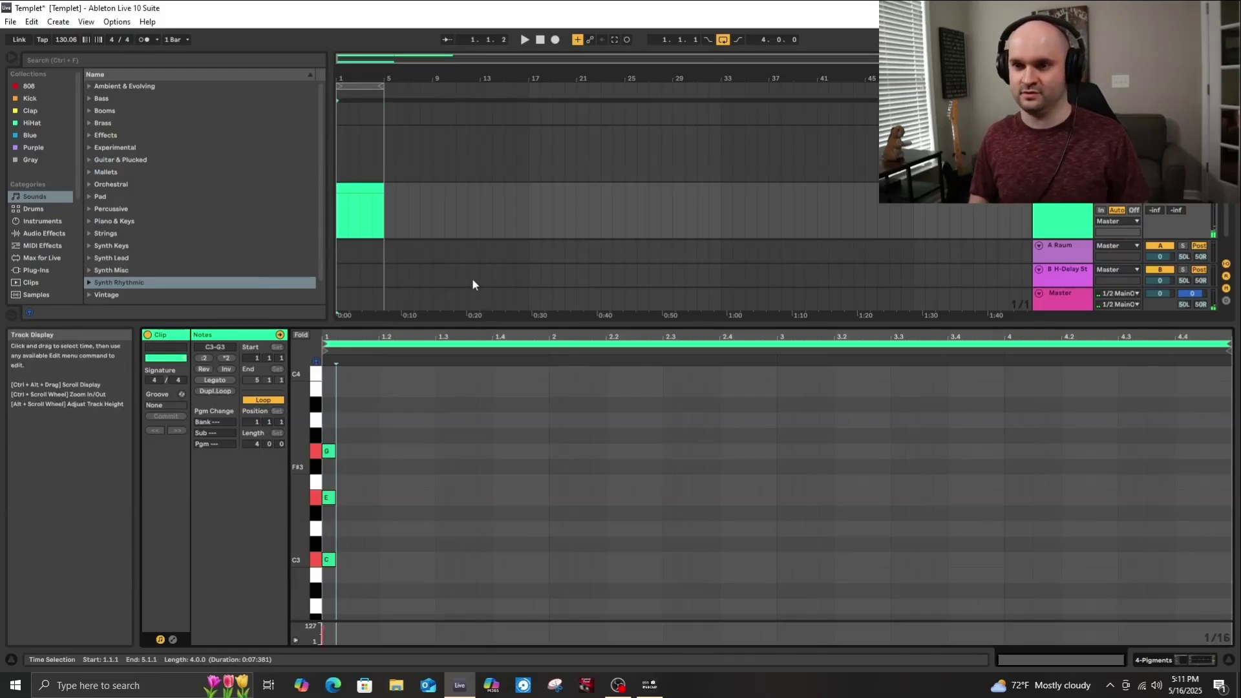
Step-enter a D3, F3 and A3 chord that fills the second bar of the clip.
{"action": "key", "text": "Left"}
{"action": "key", "text": "Right"}
{"action": "key", "text": "Right"}
{"action": "key", "text": "Right"}
{"action": "key", "text": "Right"}
{"action": "key", "text": "Right"}
{"action": "key", "text": "Right"}
{"action": "key", "text": "Right"}
{"action": "key", "text": "Right"}
{"action": "key", "text": "Right"}
{"action": "key", "text": "Right"}
{"action": "key", "text": "Right"}
{"action": "key", "text": "Right"}
{"action": "key", "text": "Right"}
{"action": "key", "text": "Right"}
{"action": "key", "text": "Right"}
{"action": "key", "text": "Right"}
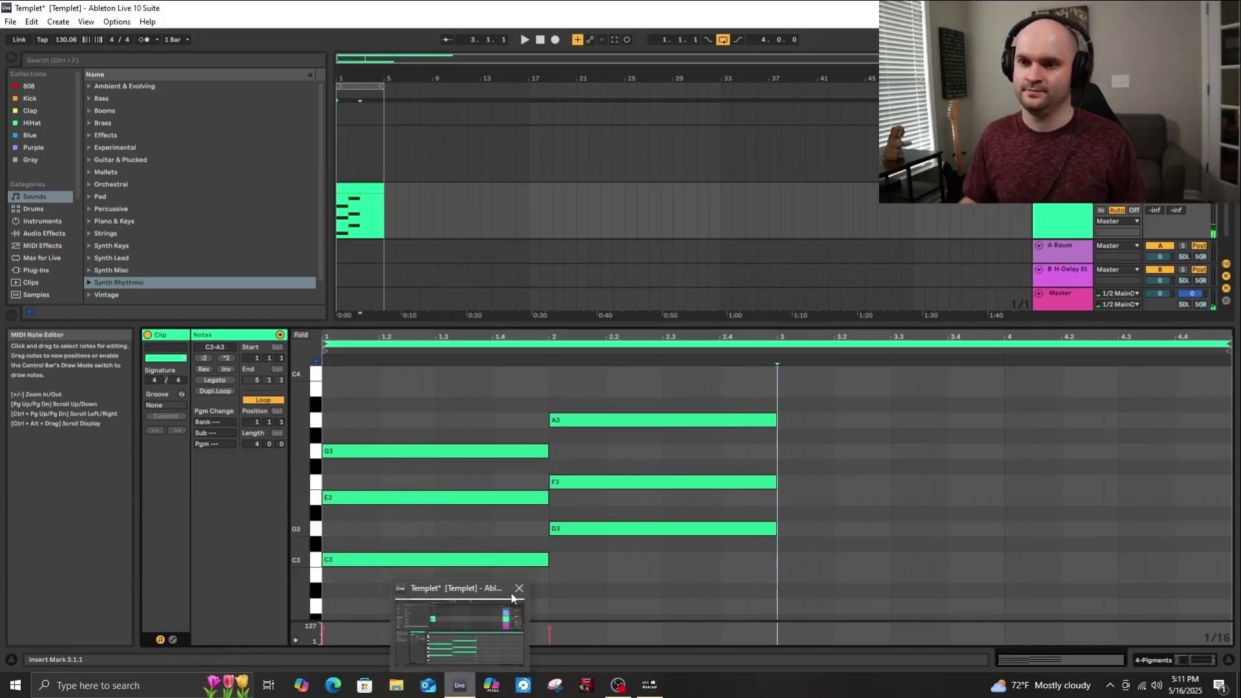
Change the first-bar chord to A2, C3 and E3, replacing G3 with A2.
{"action": "left_click_drag", "start_coordinate": [443, 389], "coordinate": [453, 568]}
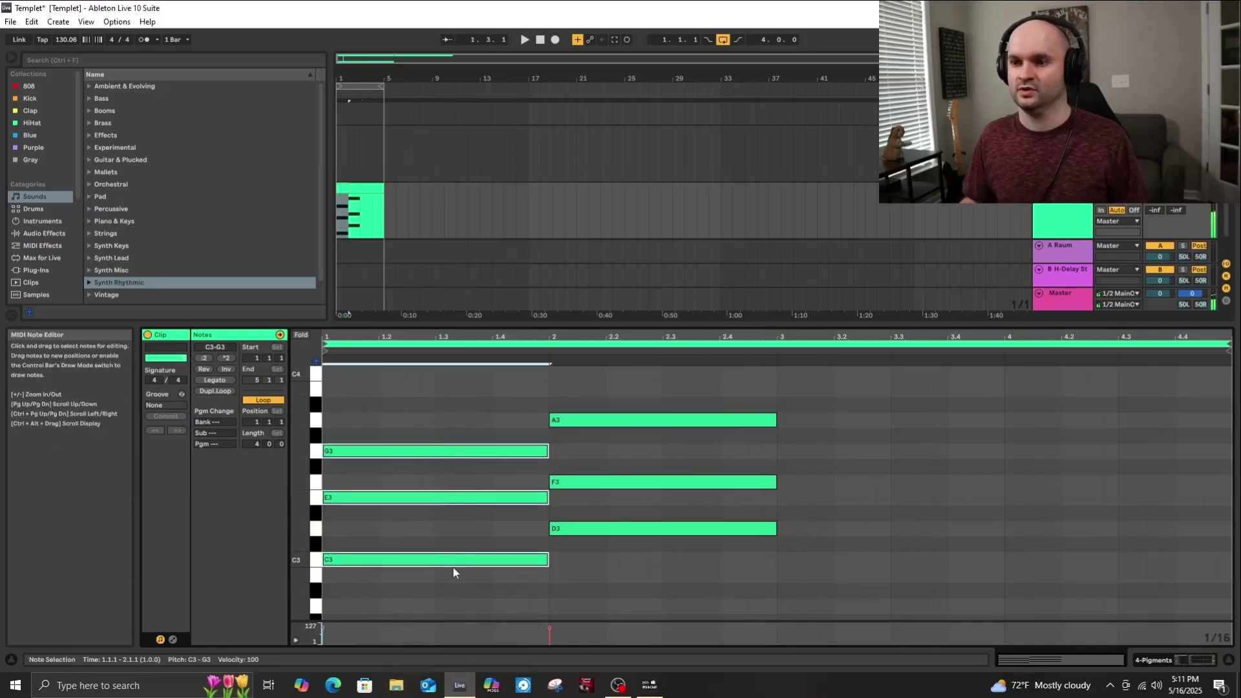
{"action": "scroll", "coordinate": [429, 454], "scroll_direction": "down", "scroll_amount": 2}
{"action": "scroll", "coordinate": [428, 454], "scroll_direction": "down", "scroll_amount": 2}
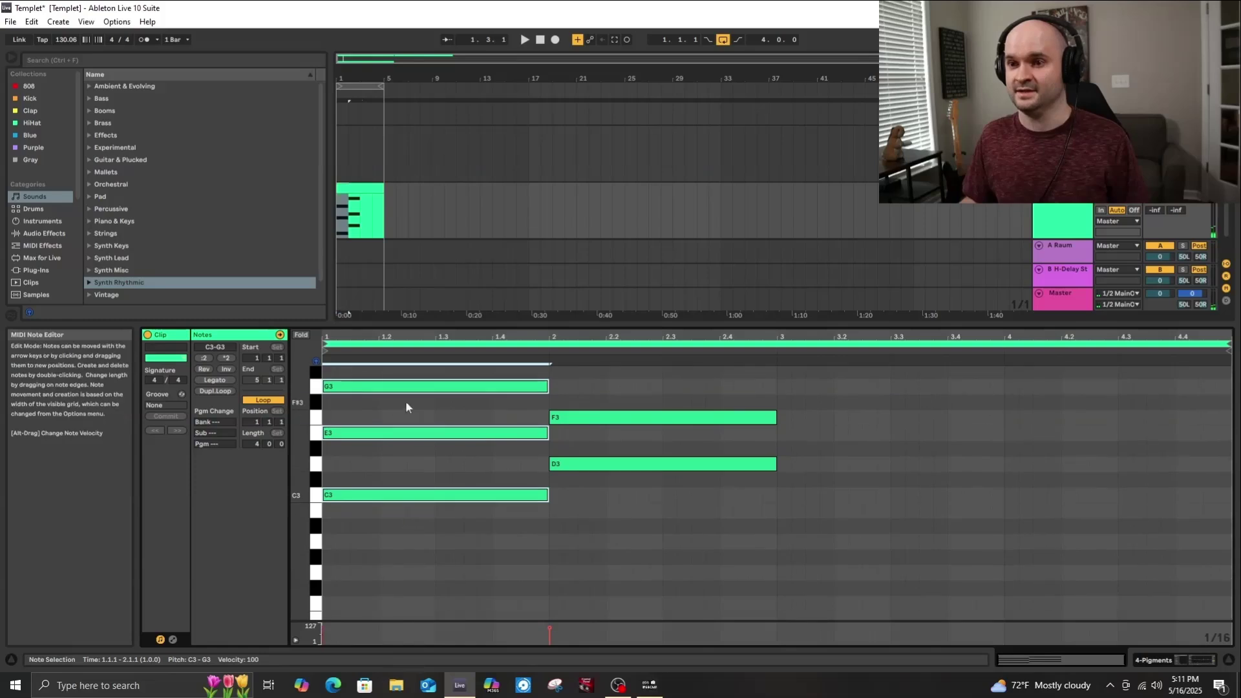
{"action": "mouse_move", "coordinate": [457, 498]}
{"action": "left_mouse_down"}
{"action": "mouse_move", "coordinate": [460, 542]}
{"action": "mouse_move", "coordinate": [457, 483]}
{"action": "mouse_move", "coordinate": [458, 497]}
{"action": "left_mouse_up"}
{"action": "left_click", "coordinate": [445, 502]}
{"action": "scroll", "coordinate": [567, 529], "scroll_direction": "up", "scroll_amount": 1}
Change the second-bar chord to B2, D3 and F3, replacing A3 with B2.
{"action": "left_click_drag", "start_coordinate": [580, 541], "coordinate": [590, 408]}
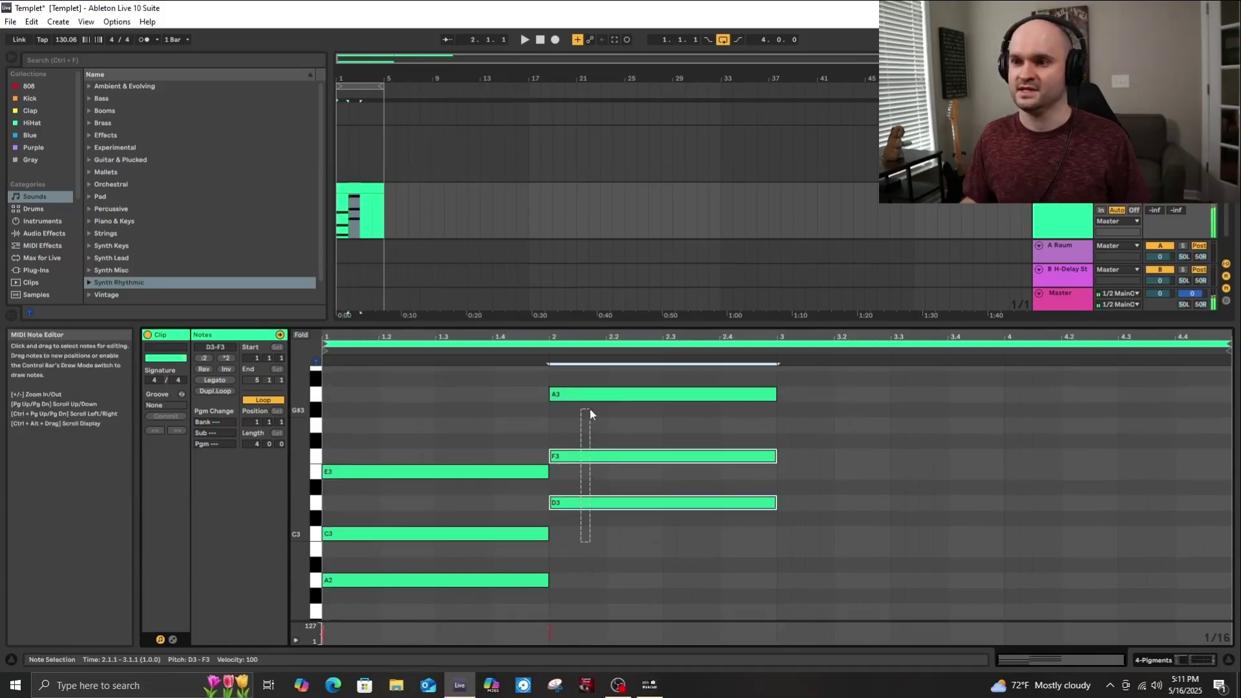
{"action": "left_click_drag", "start_coordinate": [623, 510], "coordinate": [630, 553]}
{"action": "left_click_drag", "start_coordinate": [625, 442], "coordinate": [624, 456]}
Copy the first-bar chord to bar 3, transposed up to D3, F3 and A3.
{"action": "left_click_drag", "start_coordinate": [494, 598], "coordinate": [425, 541]}
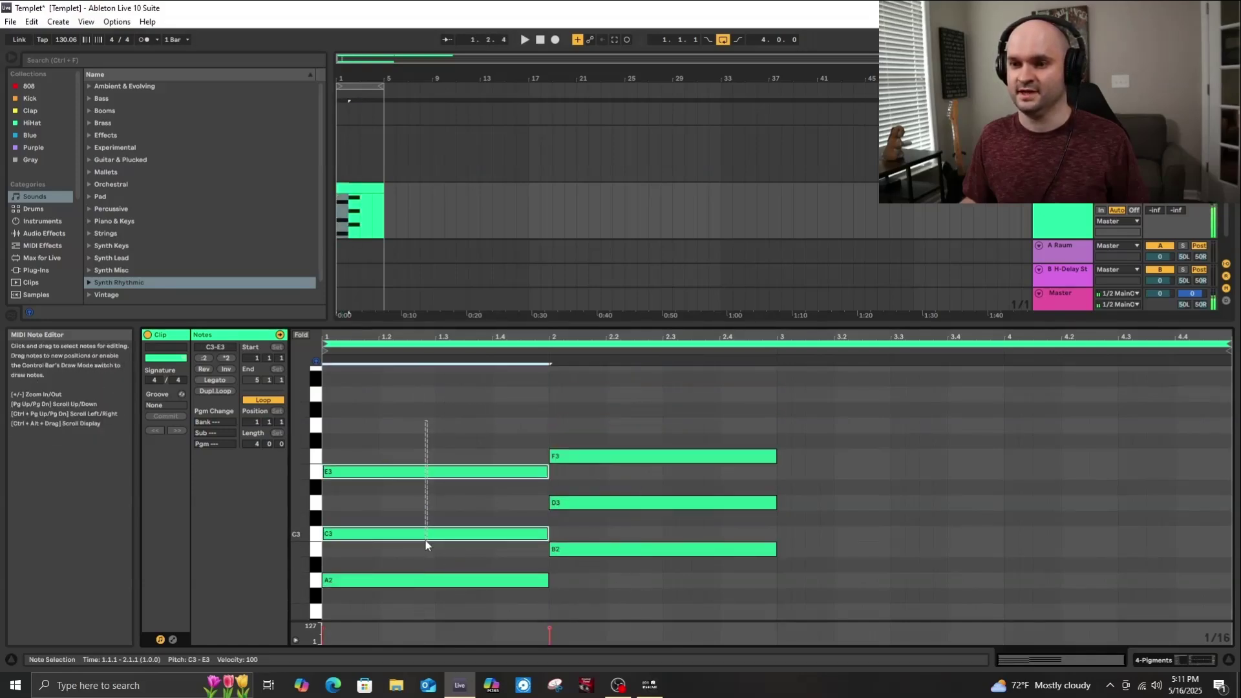
{"action": "left_click_drag", "start_coordinate": [625, 574], "coordinate": [622, 398]}
{"action": "left_click_drag", "start_coordinate": [444, 436], "coordinate": [425, 622]}
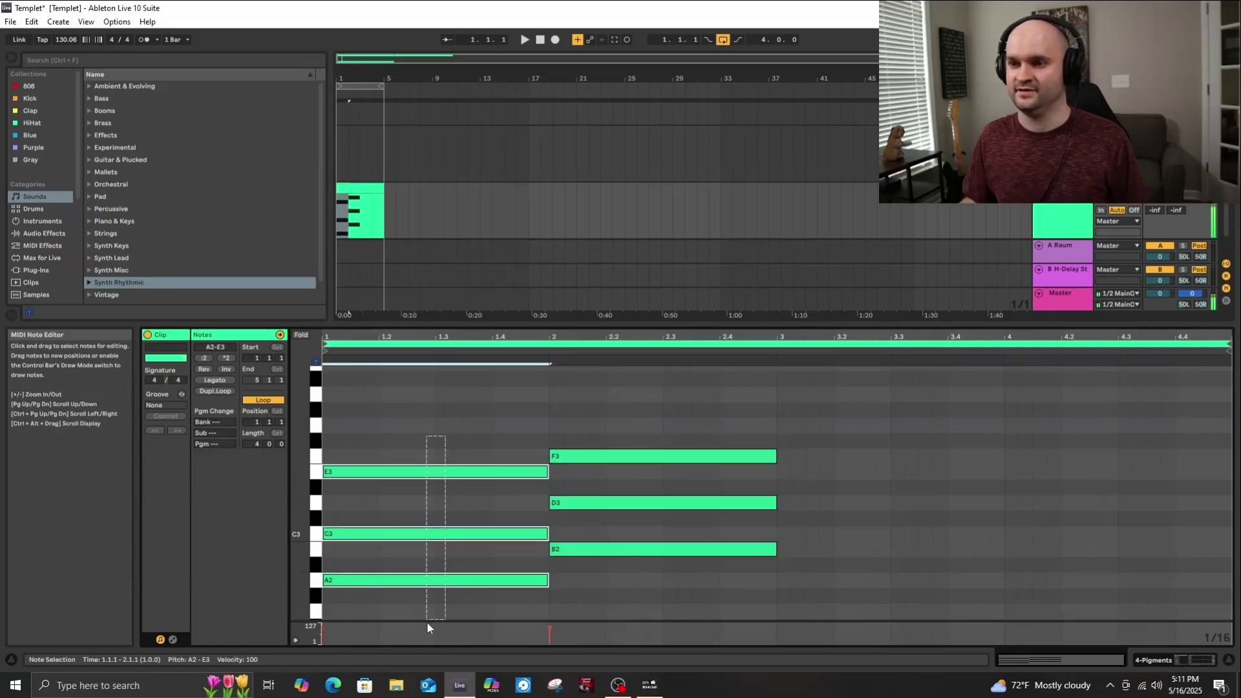
{"action": "left_click_drag", "start_coordinate": [423, 577], "coordinate": [874, 502]}
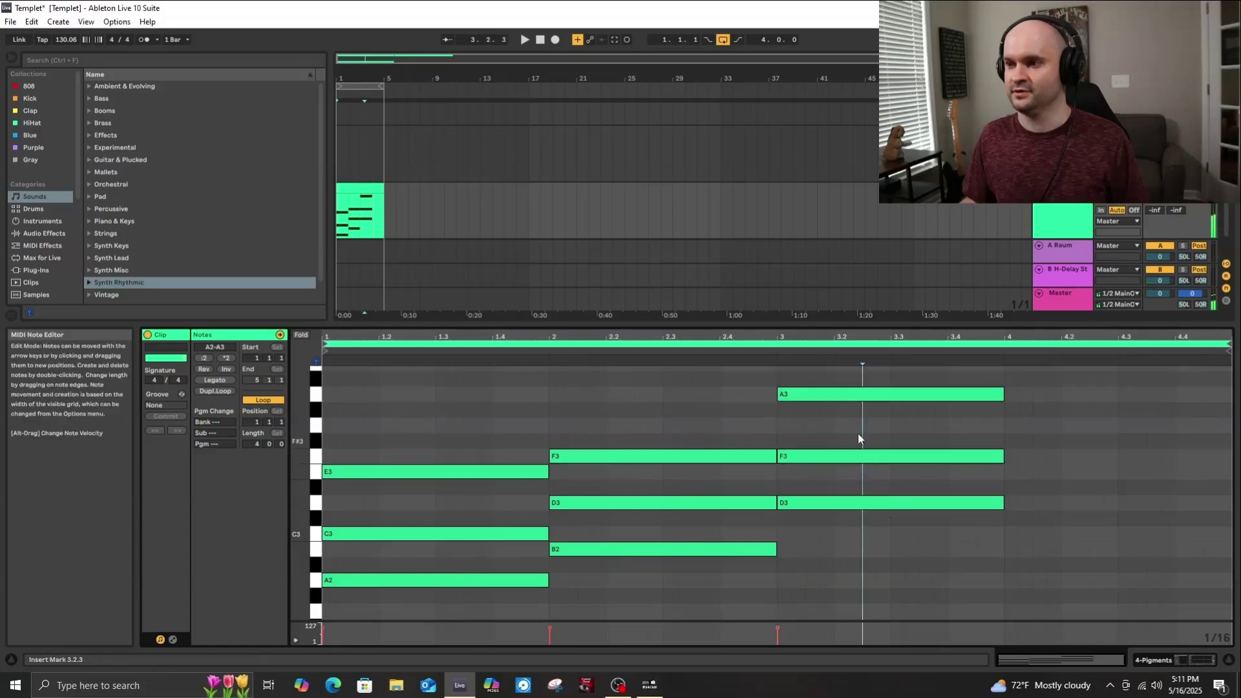
Copy the third-bar chord to bar 4 as C3, E3 and G3, and play back the progression.
{"action": "left_click_drag", "start_coordinate": [849, 373], "coordinate": [1086, 534]}
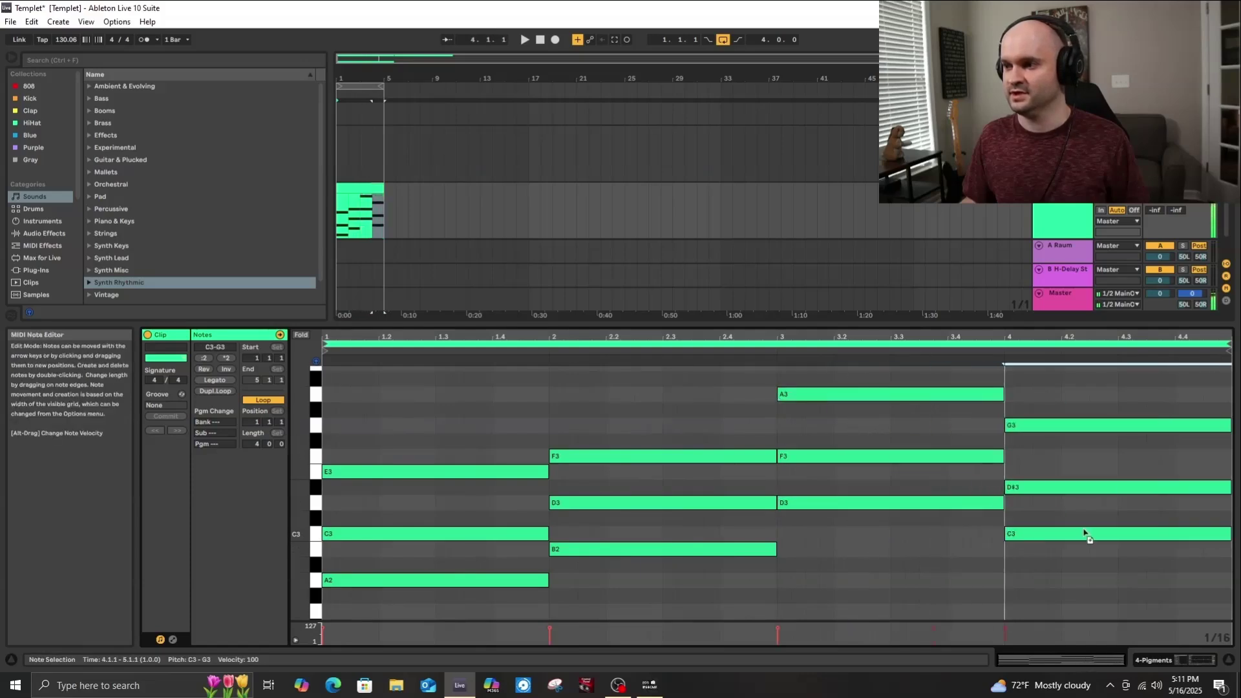
{"action": "left_click_drag", "start_coordinate": [1075, 490], "coordinate": [1076, 475]}
{"action": "key", "text": "space"}
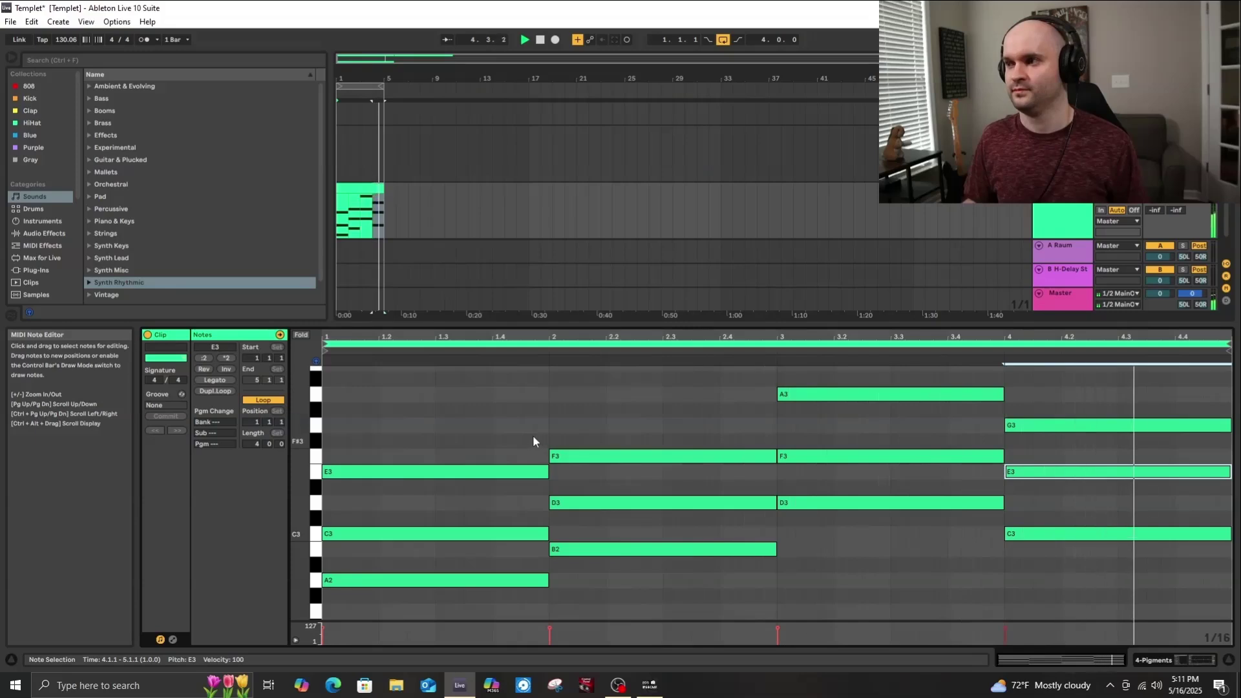
Add G3 on top of the first-bar chord and C4 on top of the second-bar chord.
{"action": "left_click_drag", "start_coordinate": [438, 541], "coordinate": [442, 432]}
{"action": "scroll", "coordinate": [420, 431], "scroll_direction": "up", "scroll_amount": 1}
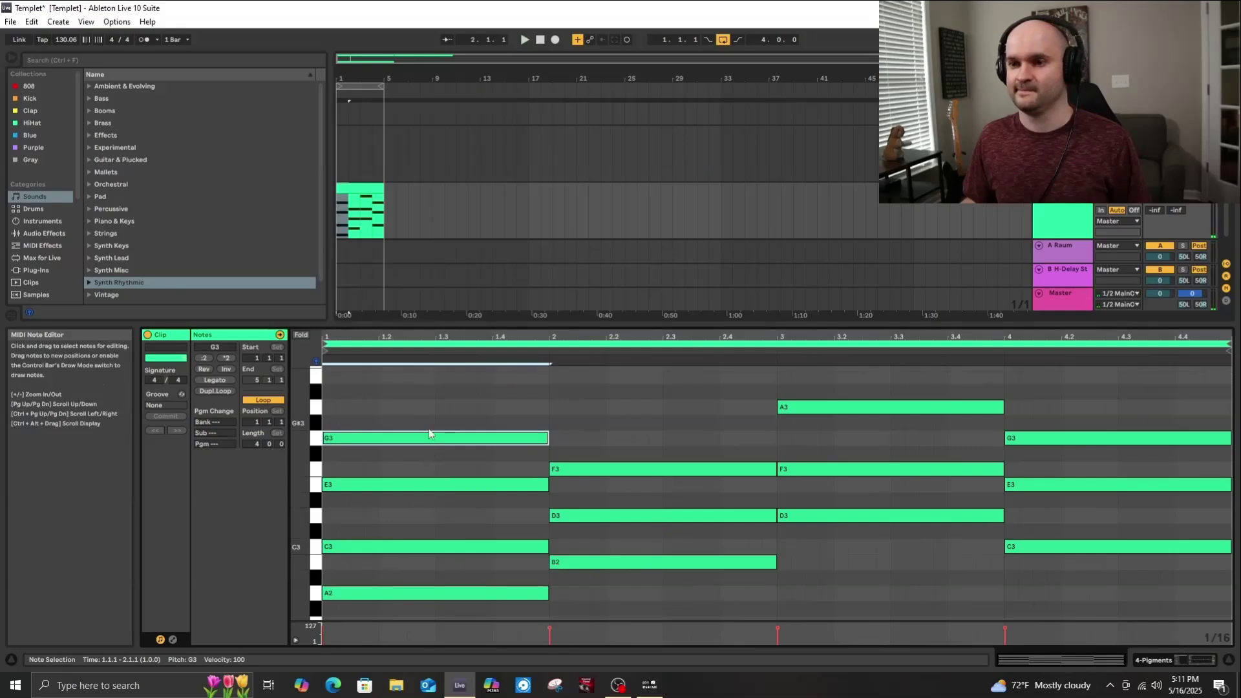
{"action": "scroll", "coordinate": [565, 534], "scroll_direction": "up", "scroll_amount": 1}
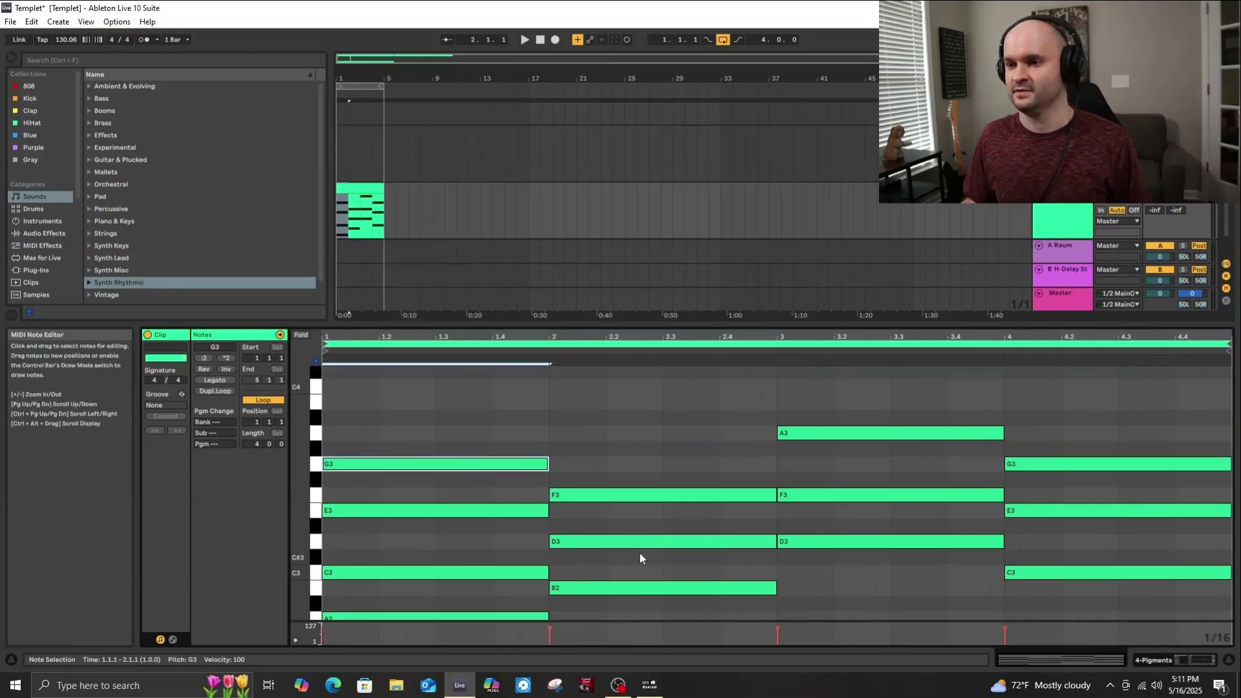
{"action": "left_click_drag", "start_coordinate": [650, 545], "coordinate": [634, 592]}
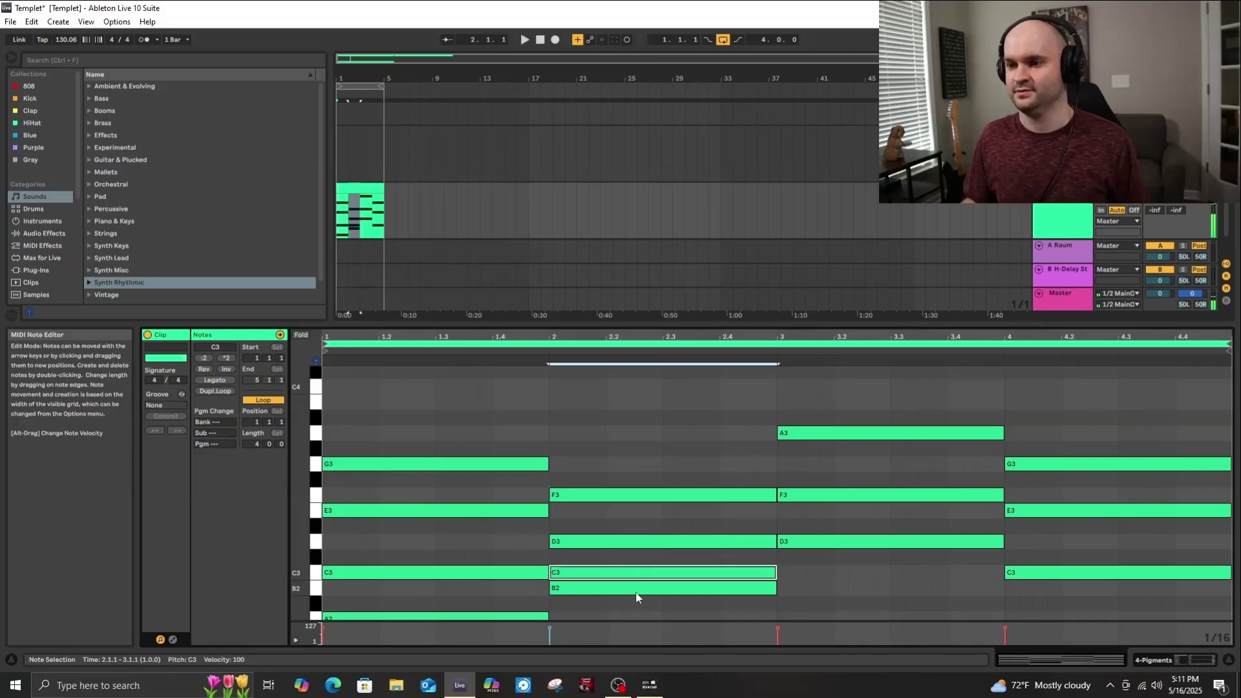
{"action": "key", "text": "shift+Up"}
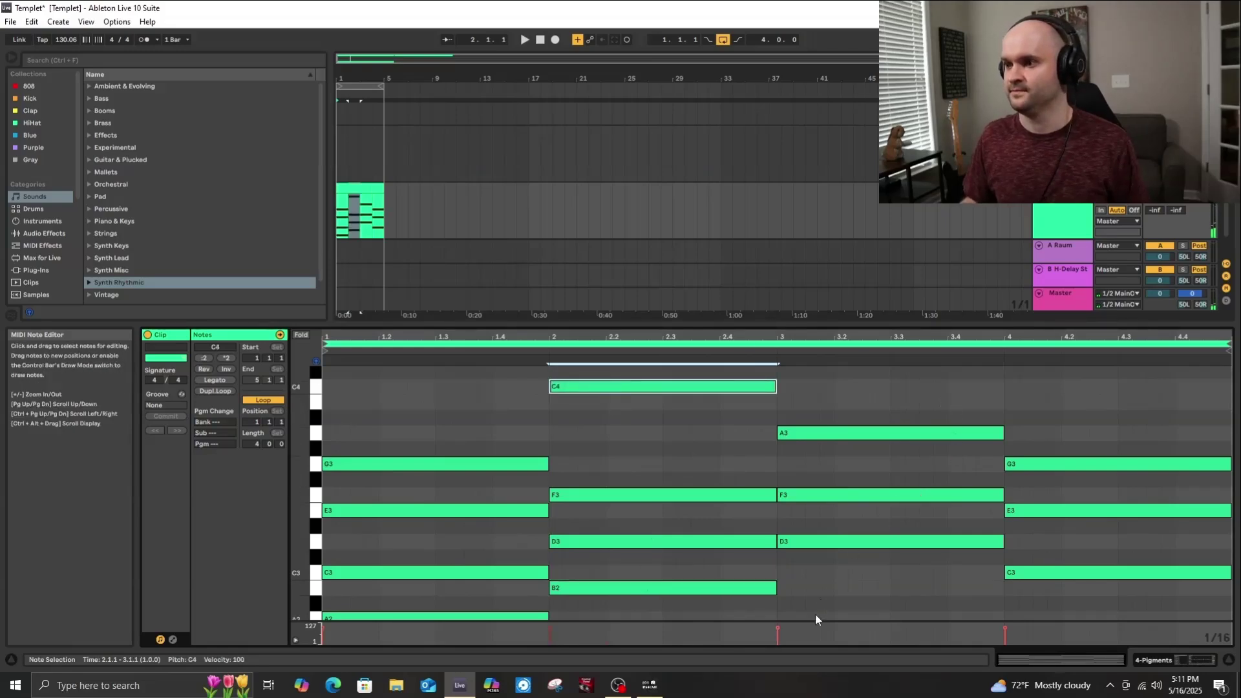
Copy the third-bar chord's D3 up to E4 as its added top note.
{"action": "left_click", "coordinate": [869, 542]}
{"action": "left_click_drag", "start_coordinate": [871, 543], "coordinate": [866, 514]}
{"action": "key", "text": "shift+Up"}
{"action": "scroll", "coordinate": [860, 547], "scroll_direction": "down", "scroll_amount": 3}
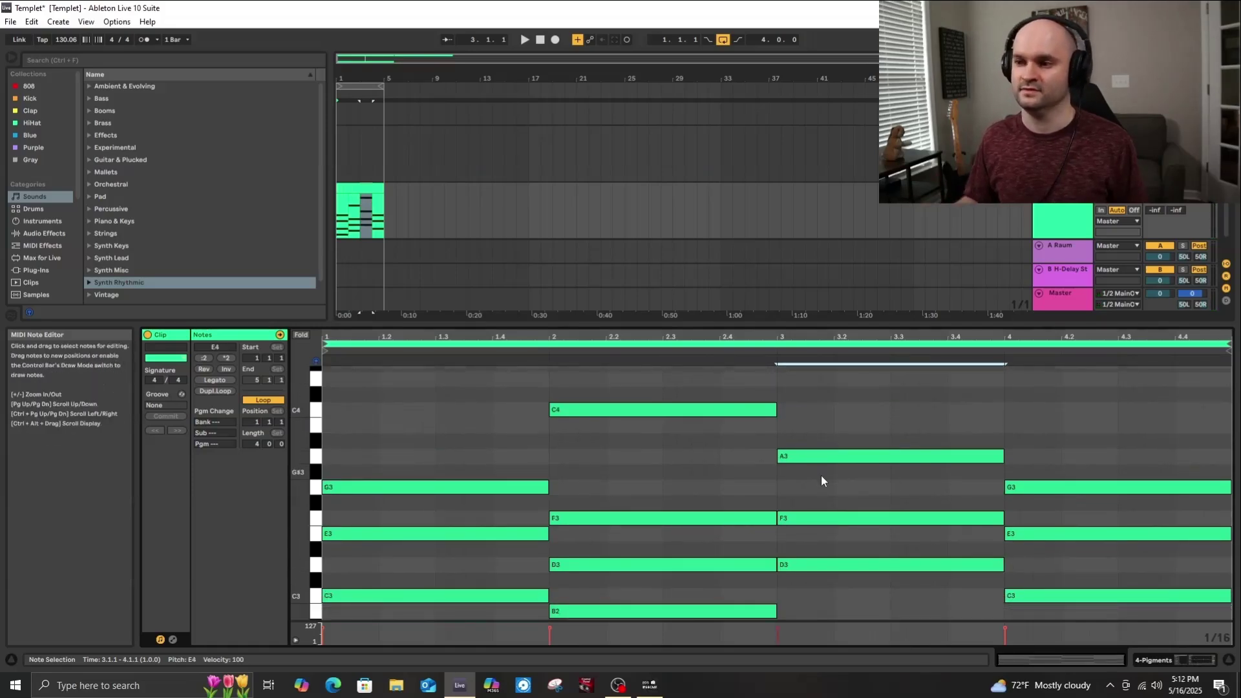
{"action": "scroll", "coordinate": [989, 460], "scroll_direction": "down", "scroll_amount": 1}
{"action": "scroll", "coordinate": [1150, 598], "scroll_direction": "up", "scroll_amount": 1}
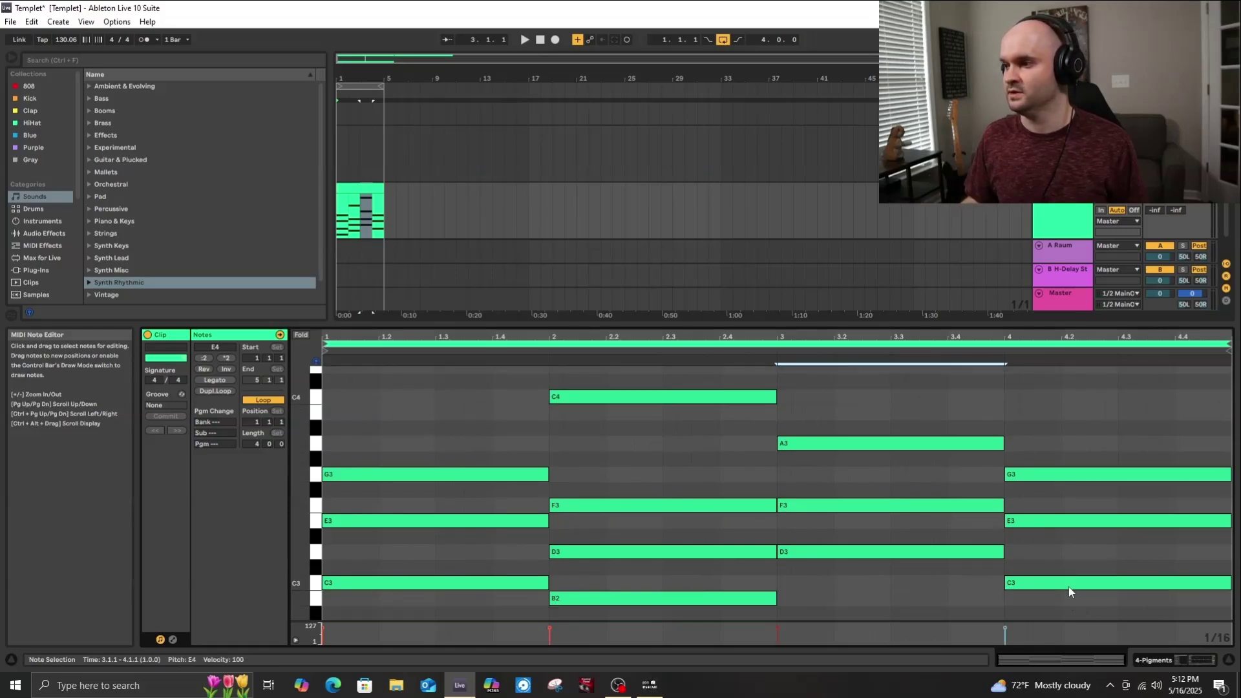
Copy the fourth-bar chord's C3 up to B3 and play back the progression.
{"action": "left_click", "coordinate": [1109, 585]}
{"action": "left_click_drag", "start_coordinate": [1110, 587], "coordinate": [1108, 414]}
{"action": "key", "text": "space"}
{"action": "scroll", "coordinate": [778, 531], "scroll_direction": "up", "scroll_amount": 2}
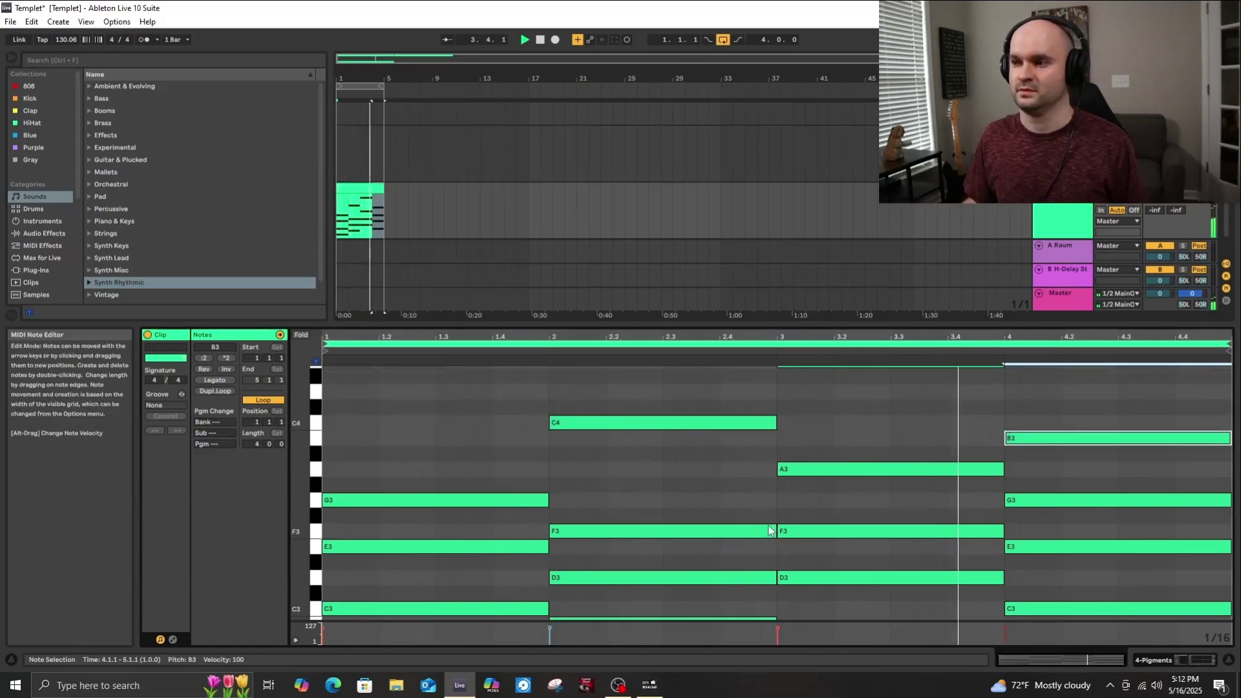
Stop playback and transpose all notes in the clip down one octave.
{"action": "scroll", "coordinate": [769, 529], "scroll_direction": "down", "scroll_amount": 5}
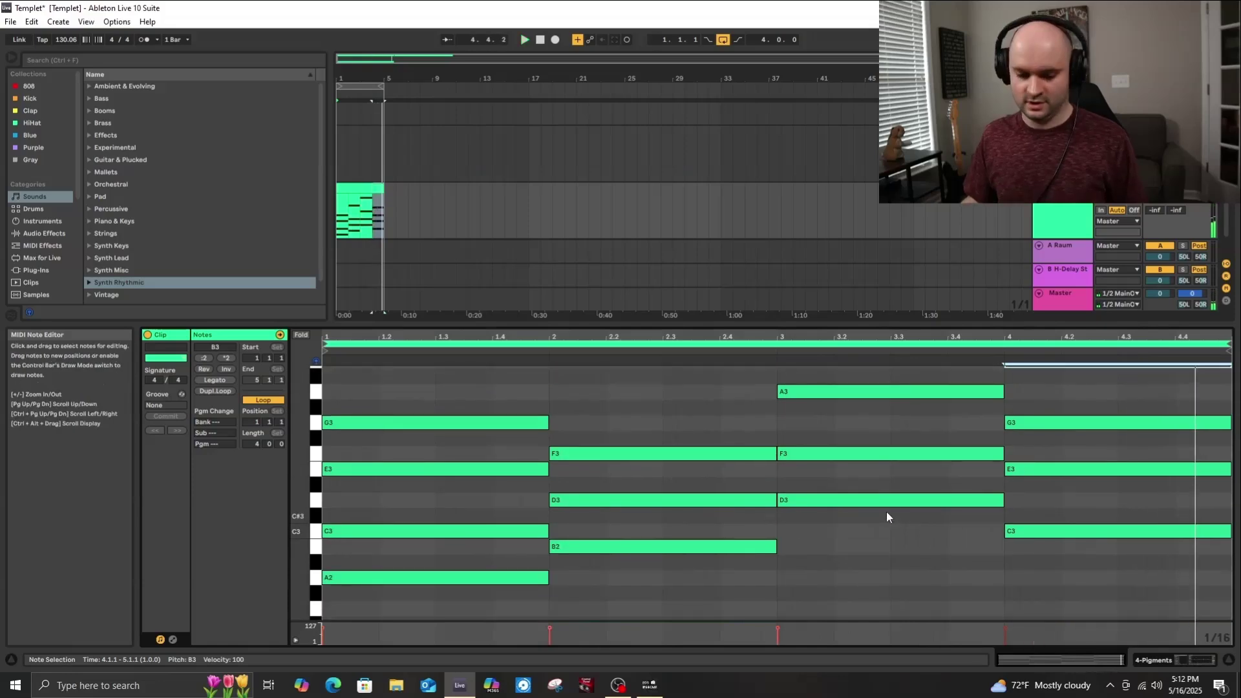
{"action": "key", "text": "ctrl+a"}
{"action": "key", "text": "space"}
{"action": "key", "text": "shift+Down"}
{"action": "scroll", "coordinate": [841, 530], "scroll_direction": "up", "scroll_amount": 3}
{"action": "scroll", "coordinate": [886, 475], "scroll_direction": "down", "scroll_amount": 3}
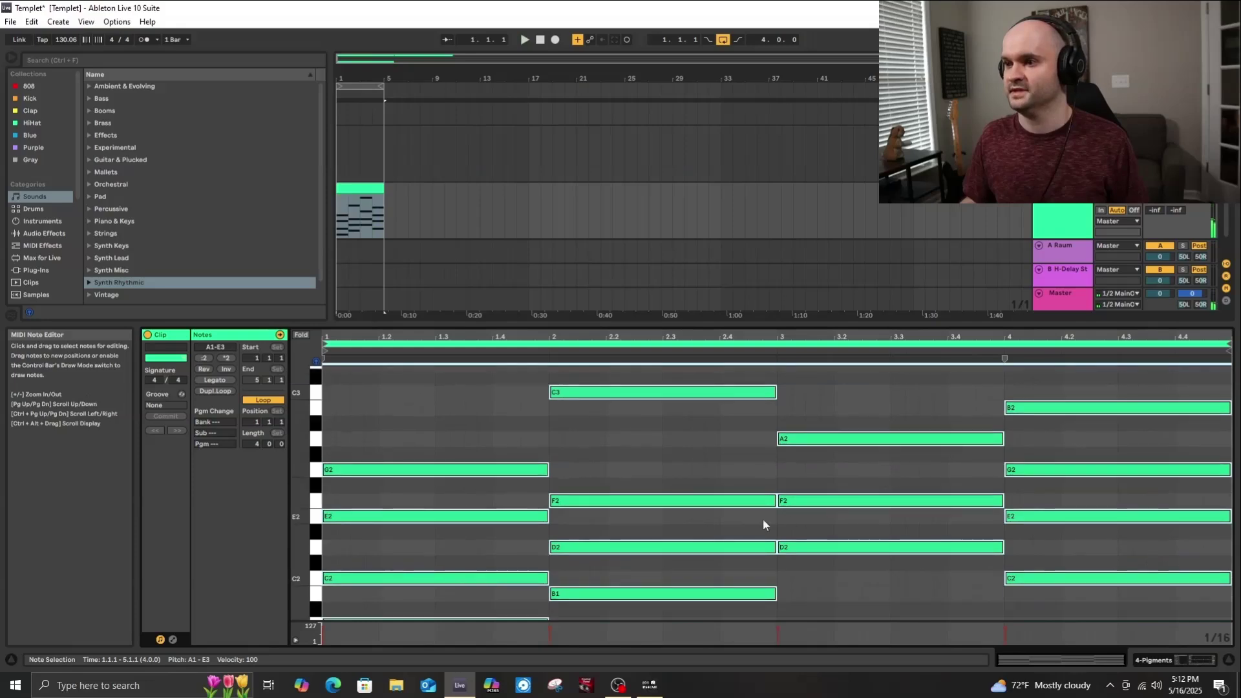
Copy the chord clip to bar 17 on the same track, keeping the original for editing.
{"action": "scroll", "coordinate": [789, 522], "scroll_direction": "down", "scroll_amount": 2}
{"action": "left_click", "coordinate": [412, 553]}
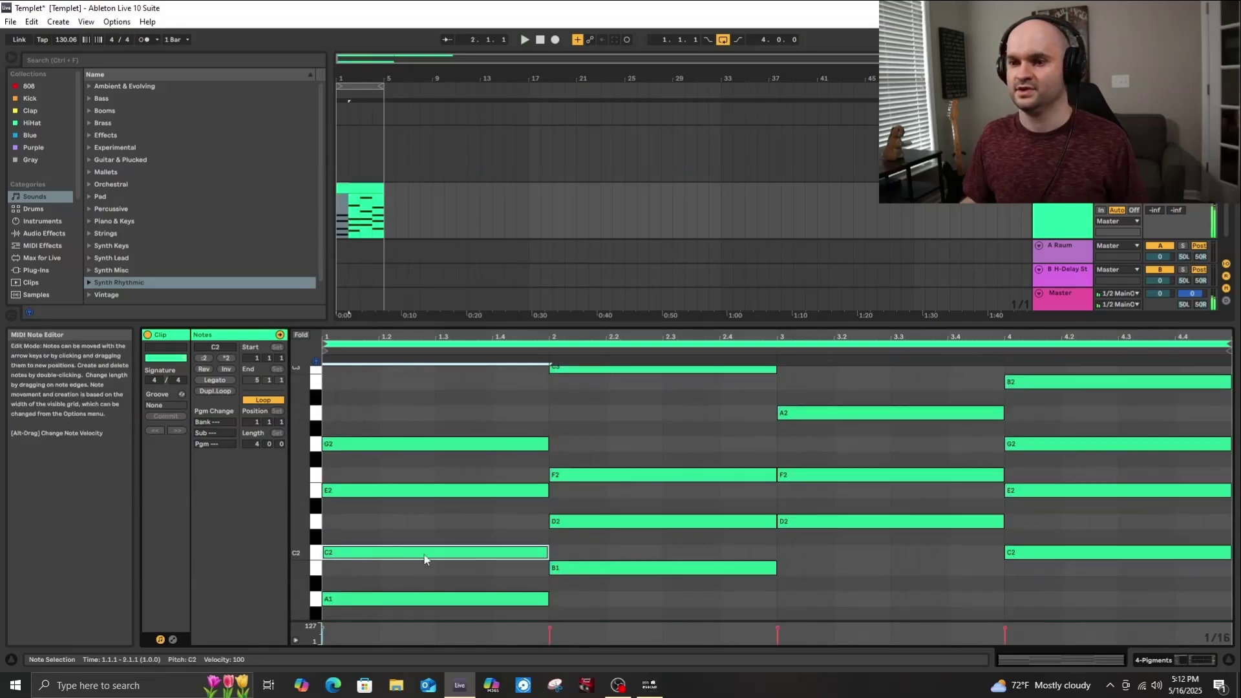
{"action": "left_click", "coordinate": [350, 164]}
{"action": "left_click", "coordinate": [353, 187]}
{"action": "left_click_drag", "start_coordinate": [351, 192], "coordinate": [542, 202]}
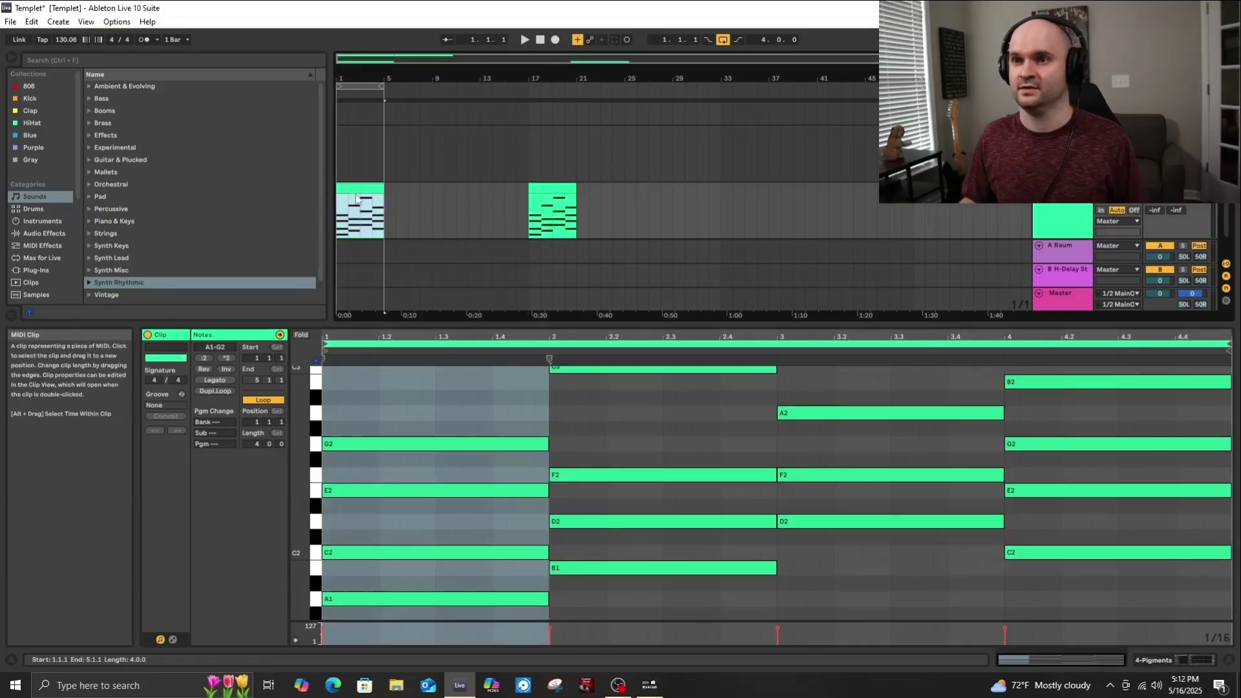
{"action": "left_click", "coordinate": [611, 500]}
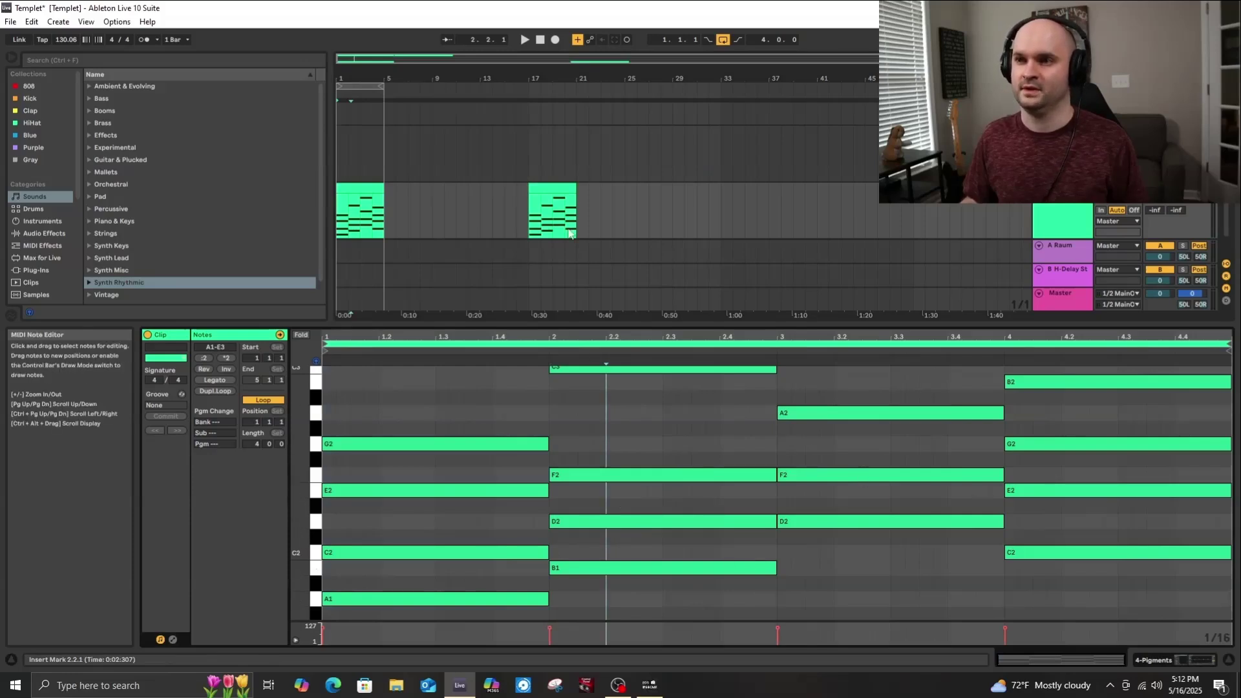
Raise the first chord's C2 to C3 and the second chord's D2 to D3.
{"action": "left_click", "coordinate": [437, 555]}
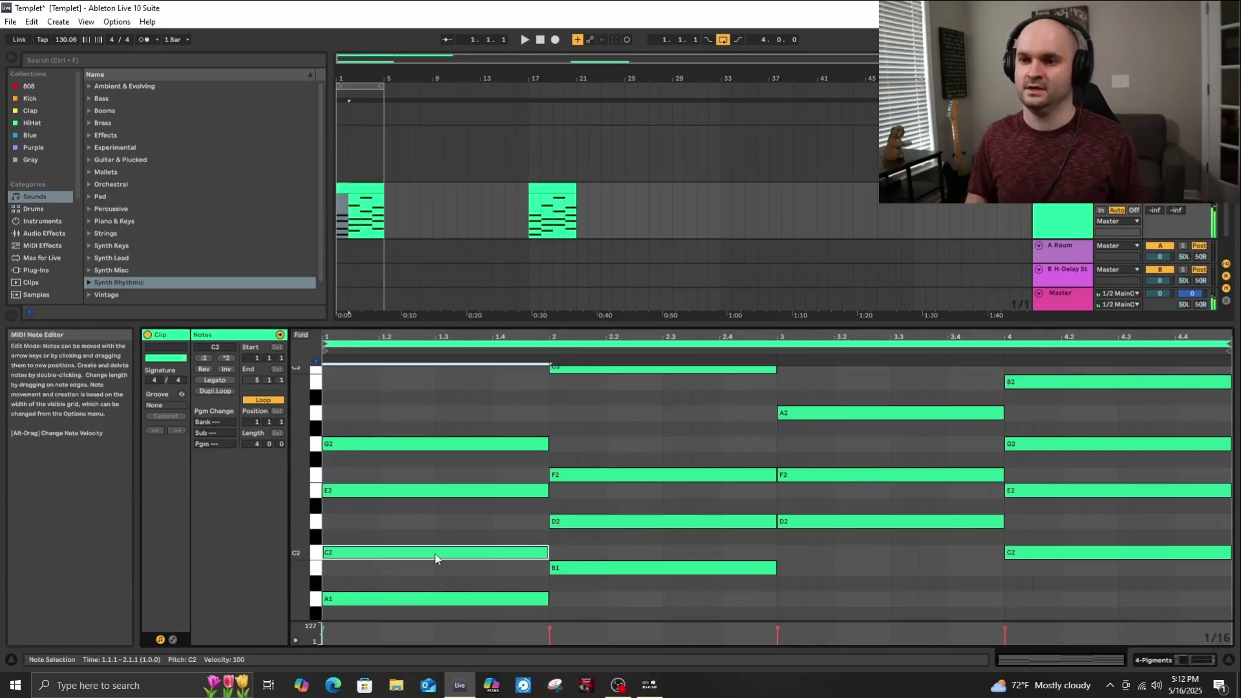
{"action": "key", "text": "shift+Up"}
{"action": "scroll", "coordinate": [674, 559], "scroll_direction": "up", "scroll_amount": 2}
{"action": "left_click", "coordinate": [673, 555]}
{"action": "key", "text": "shift+Up"}
{"action": "scroll", "coordinate": [776, 498], "scroll_direction": "up", "scroll_amount": 3}
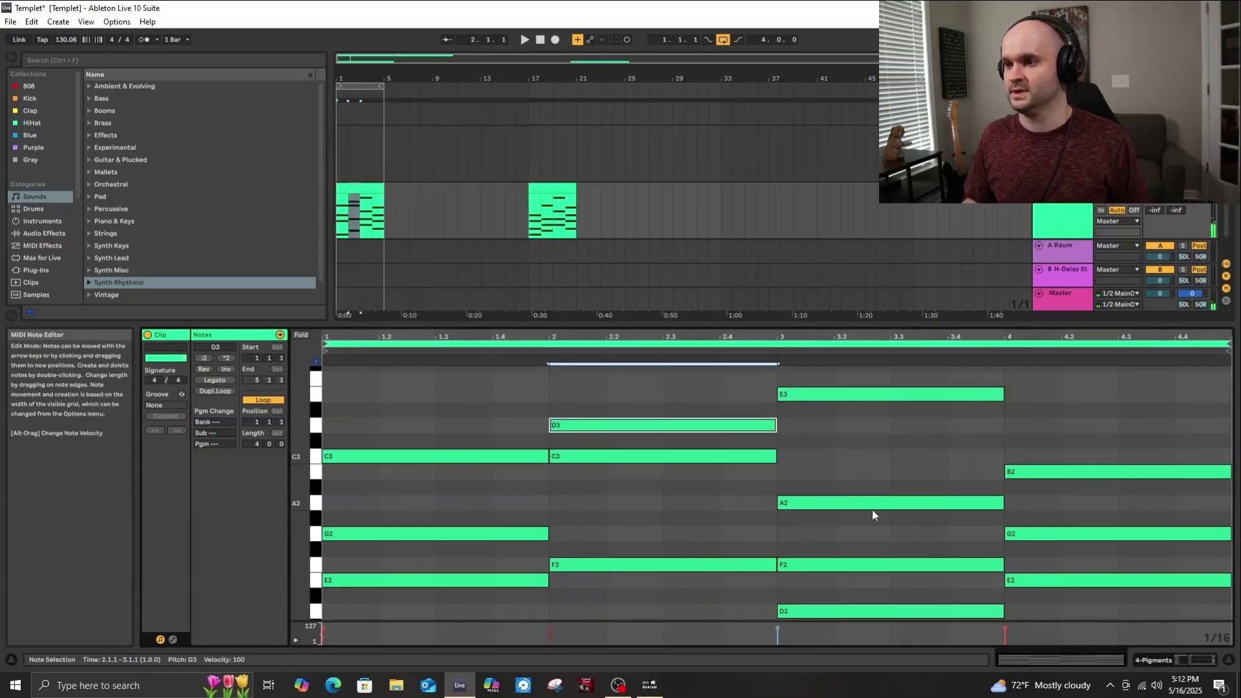
Lower the third chord's A2 by one octave to A1.
{"action": "left_click", "coordinate": [882, 507]}
{"action": "key", "text": "shift+Down"}
{"action": "scroll", "coordinate": [882, 505], "scroll_direction": "down", "scroll_amount": 4}
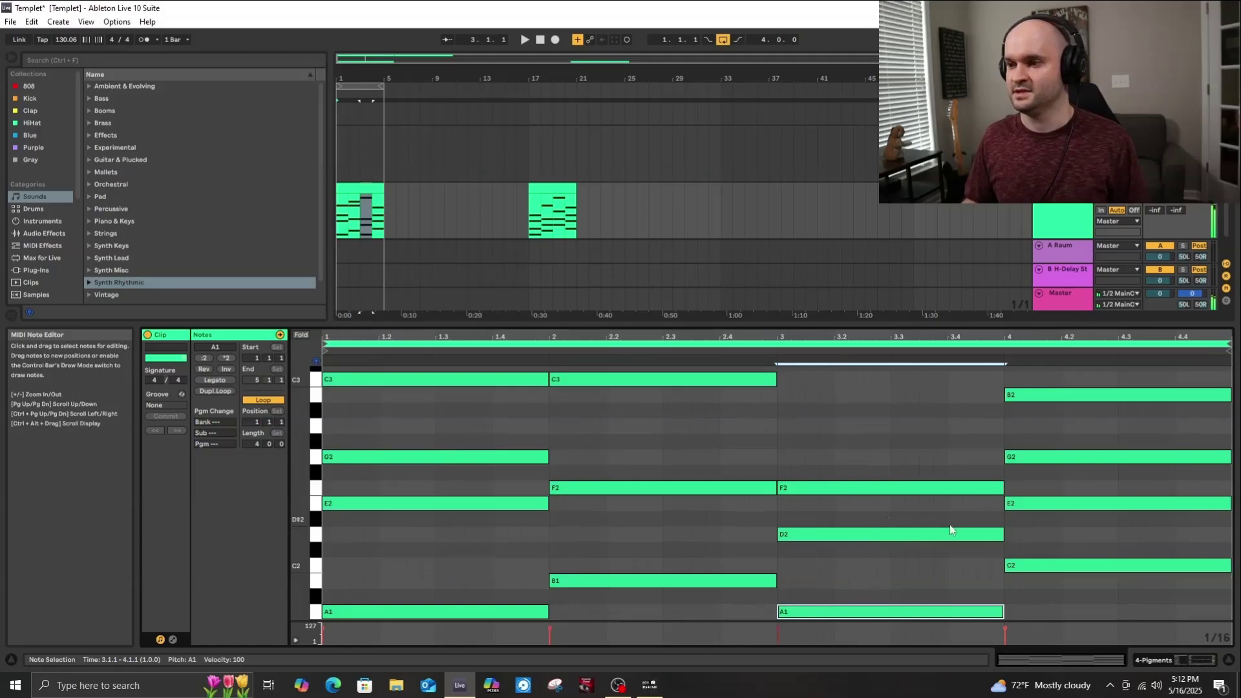
Try the fourth chord's E2 one octave higher at E3.
{"action": "scroll", "coordinate": [1173, 527], "scroll_direction": "up", "scroll_amount": 2}
{"action": "left_click", "coordinate": [1072, 530]}
{"action": "key", "text": "shift+Up"}
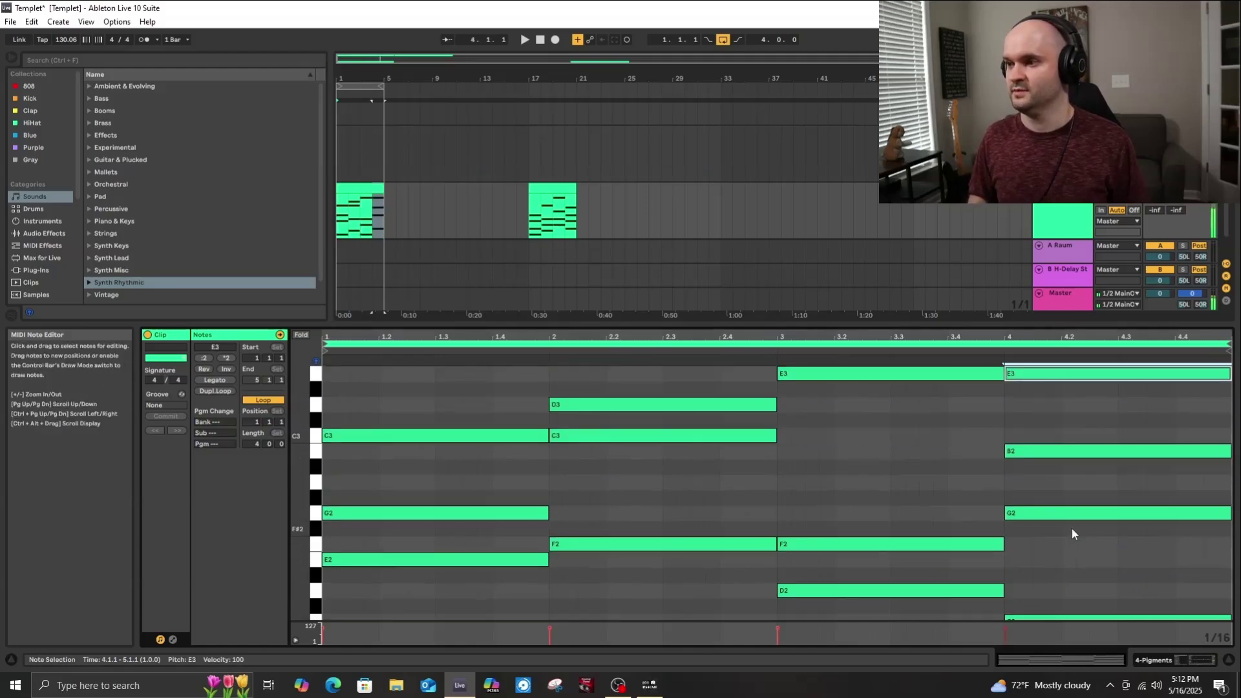
{"action": "key", "text": "shift+Down"}
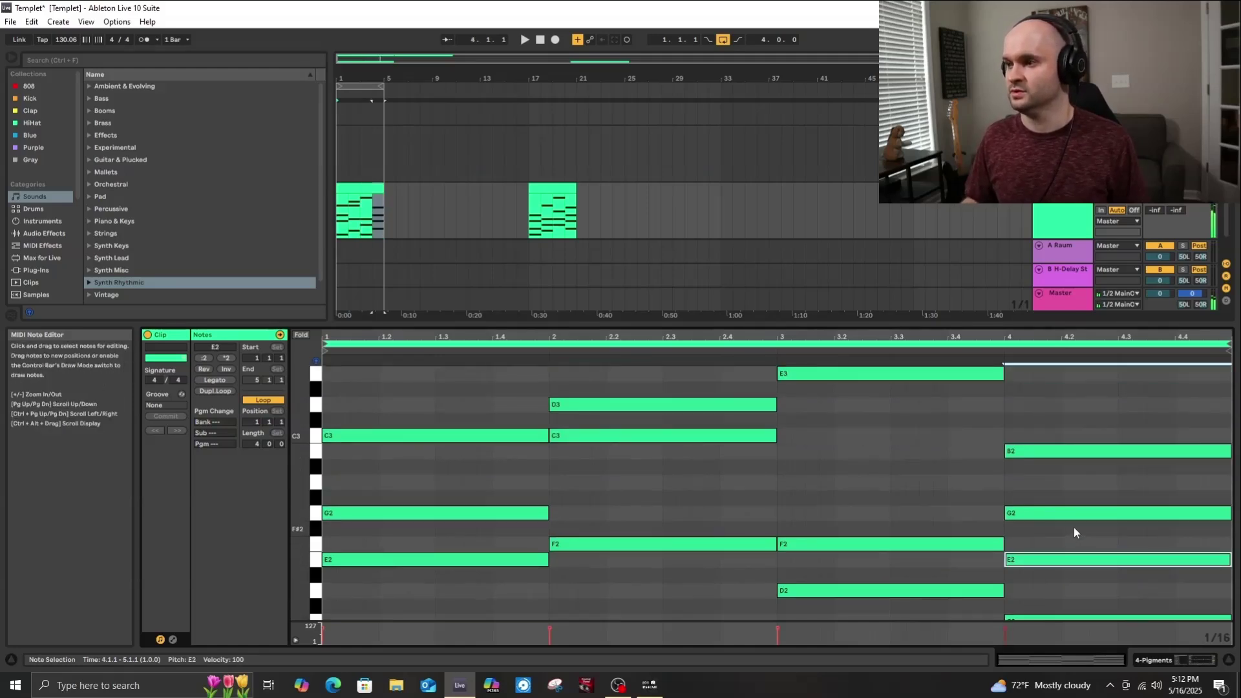
Raise the fourth chord's G2 by one octave to G3 and play back the revoiced progression.
{"action": "left_click", "coordinate": [1072, 514]}
{"action": "key", "text": "shift+Up"}
{"action": "key", "text": "space"}
{"action": "scroll", "coordinate": [988, 527], "scroll_direction": "down", "scroll_amount": 1}
{"action": "scroll", "coordinate": [828, 518], "scroll_direction": "down", "scroll_amount": 3}
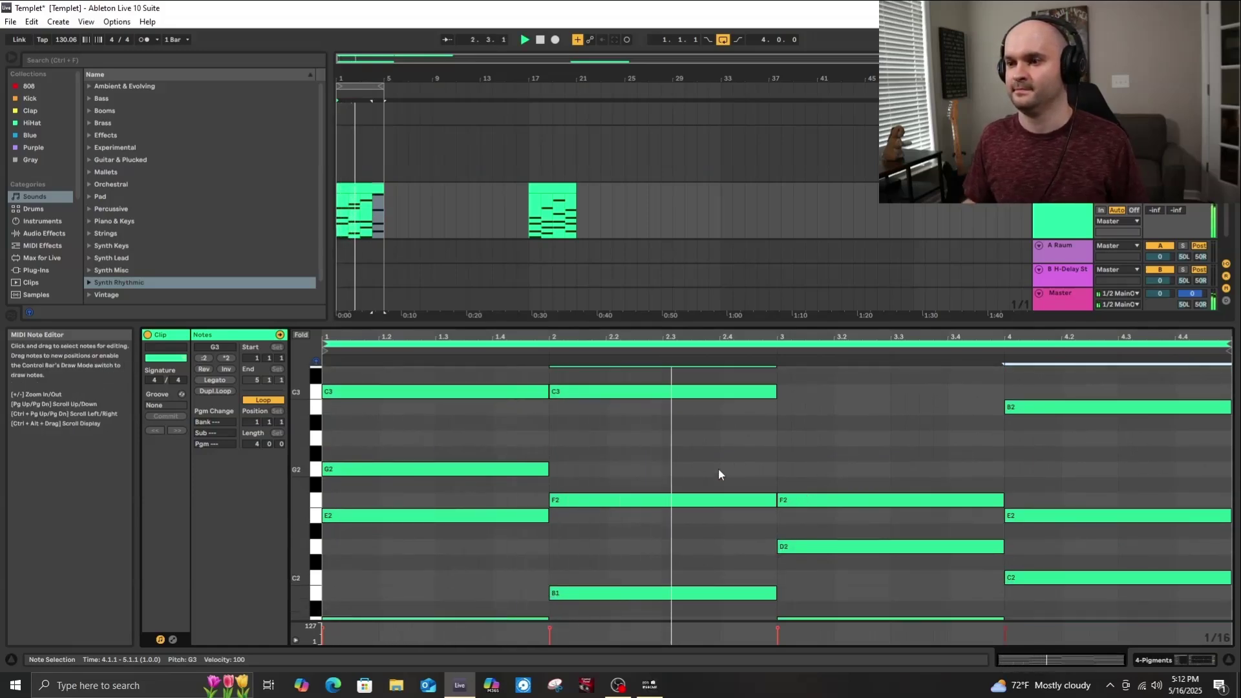
{"action": "scroll", "coordinate": [719, 468], "scroll_direction": "up", "scroll_amount": 3}
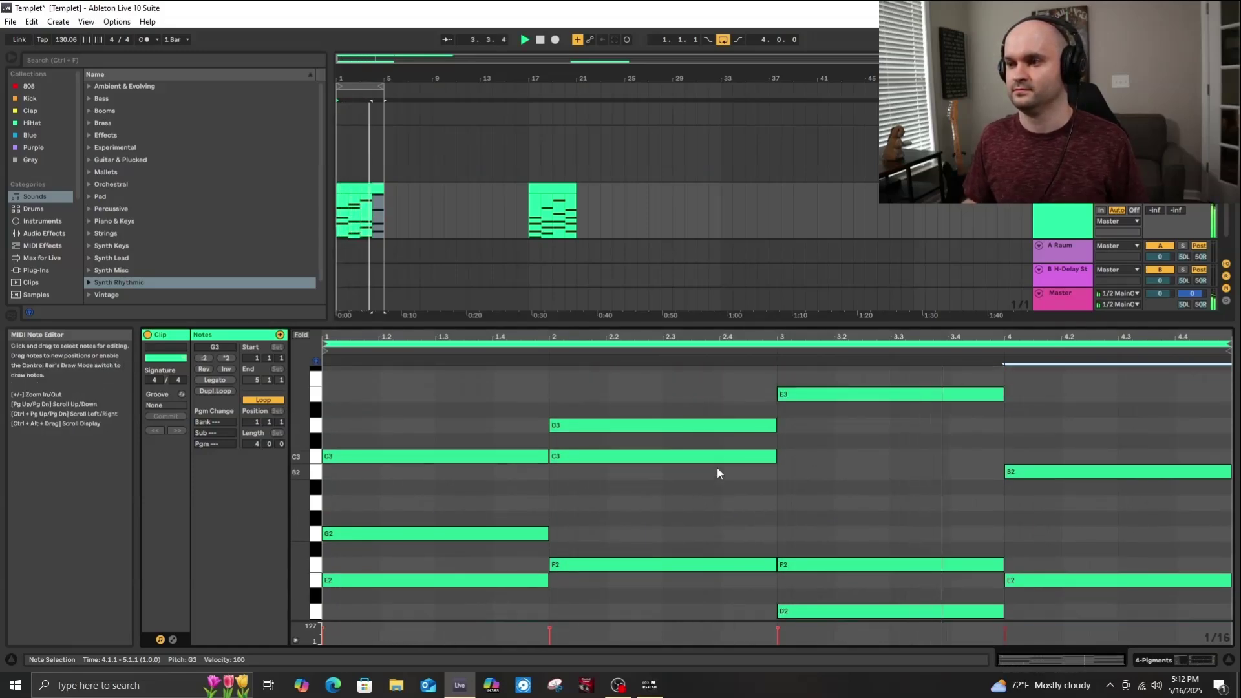
{"action": "scroll", "coordinate": [763, 474], "scroll_direction": "up", "scroll_amount": 3}
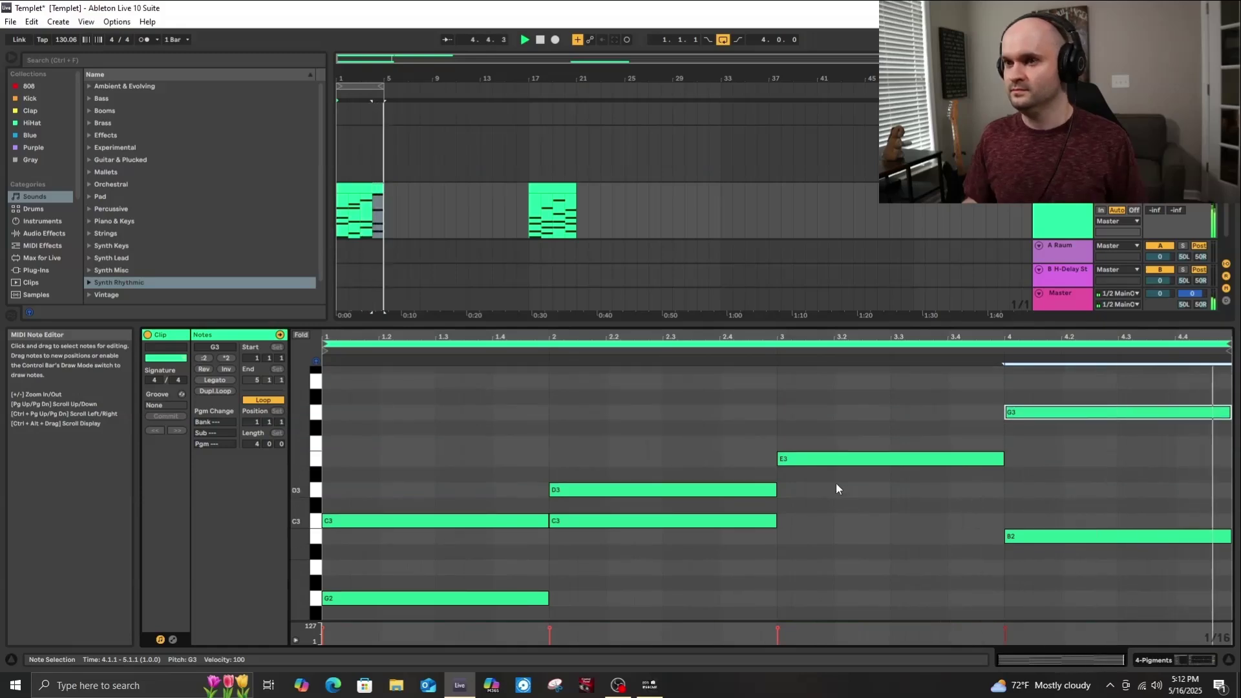
{"action": "scroll", "coordinate": [843, 492], "scroll_direction": "down", "scroll_amount": 3}
{"action": "key", "text": "space"}
Copy the revoiced chord clip to bar 22, just after the earlier clip copy.
{"action": "left_click", "coordinate": [330, 189]}
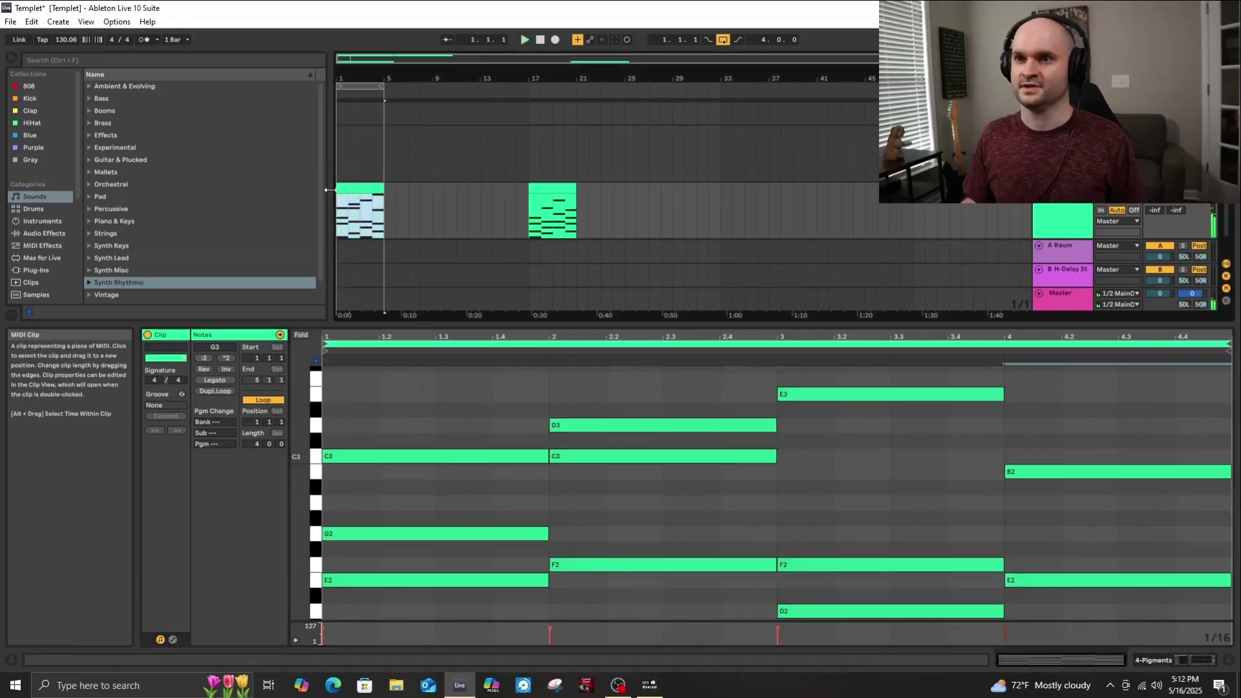
{"action": "left_click_drag", "start_coordinate": [357, 196], "coordinate": [599, 218]}
{"action": "left_click", "coordinate": [358, 213]}
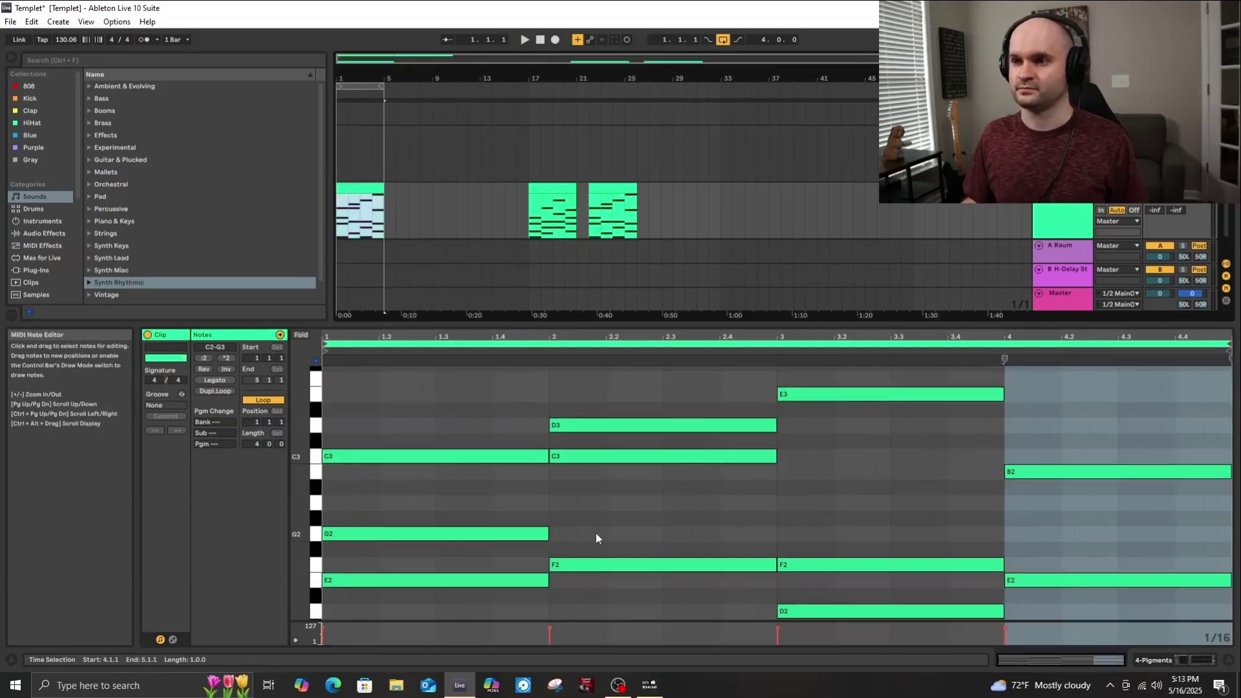
{"action": "left_click", "coordinate": [622, 529]}
{"action": "scroll", "coordinate": [598, 525], "scroll_direction": "up", "scroll_amount": 4}
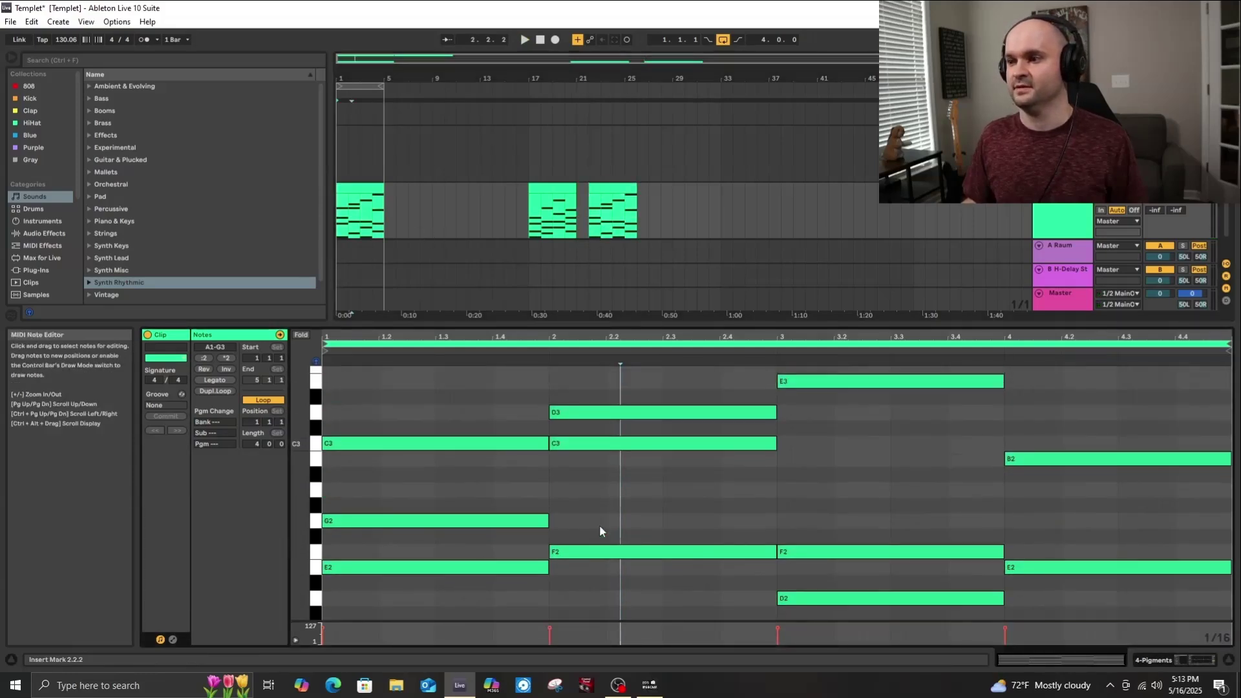
{"action": "scroll", "coordinate": [582, 525], "scroll_direction": "down", "scroll_amount": 3}
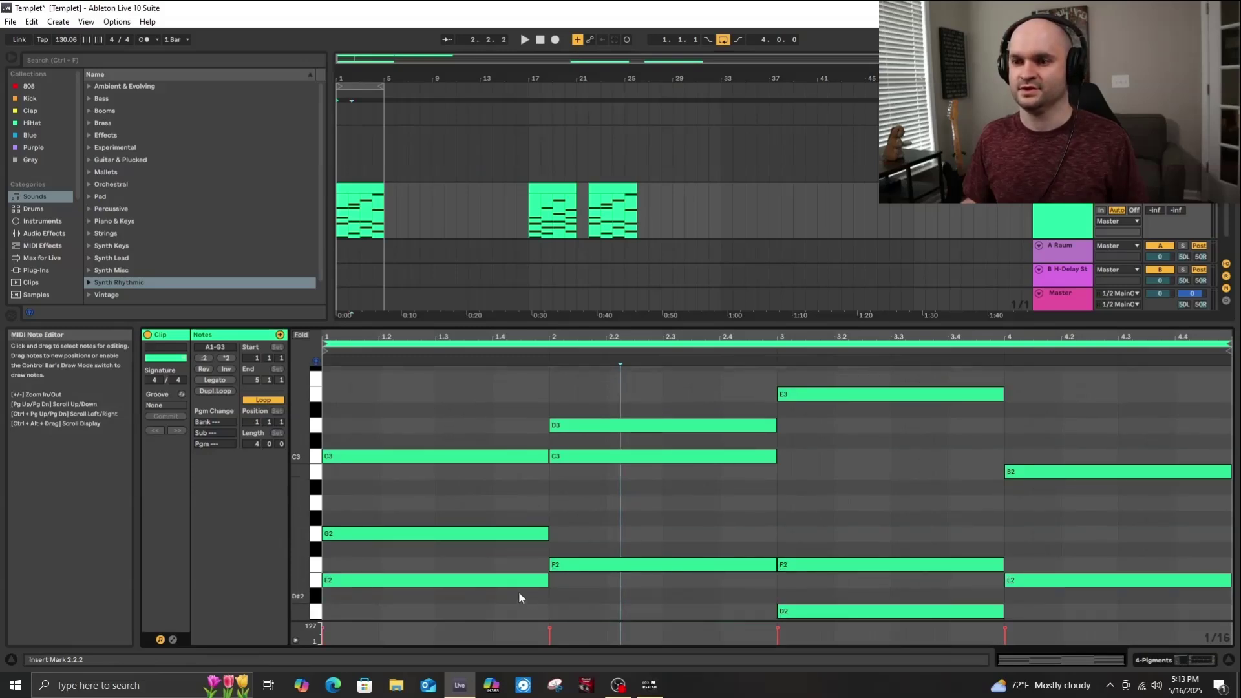
{"action": "scroll", "coordinate": [524, 600], "scroll_direction": "down", "scroll_amount": 2}
{"action": "scroll", "coordinate": [540, 525], "scroll_direction": "up", "scroll_amount": 1}
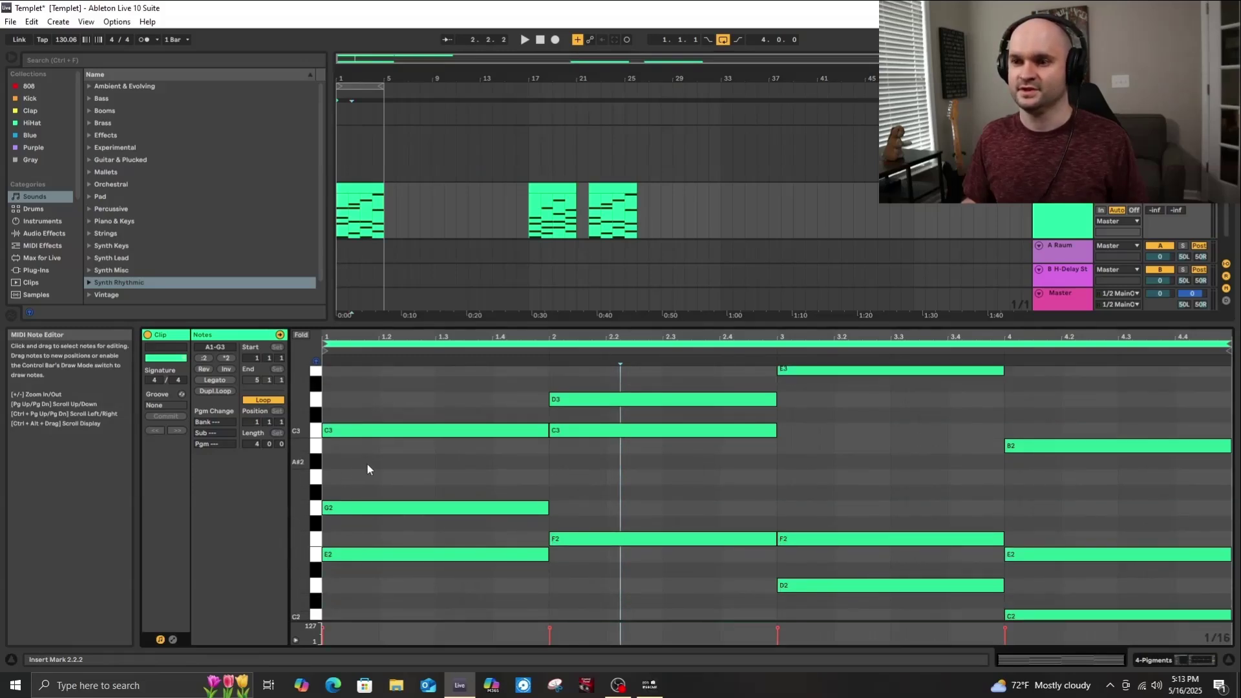
Shorten the first chord's E2 to end at 1.3, and add D2 from 1.3 to 1.4 and C2 from 1.4 to bar 2.
{"action": "scroll", "coordinate": [480, 491], "scroll_direction": "down", "scroll_amount": 1}
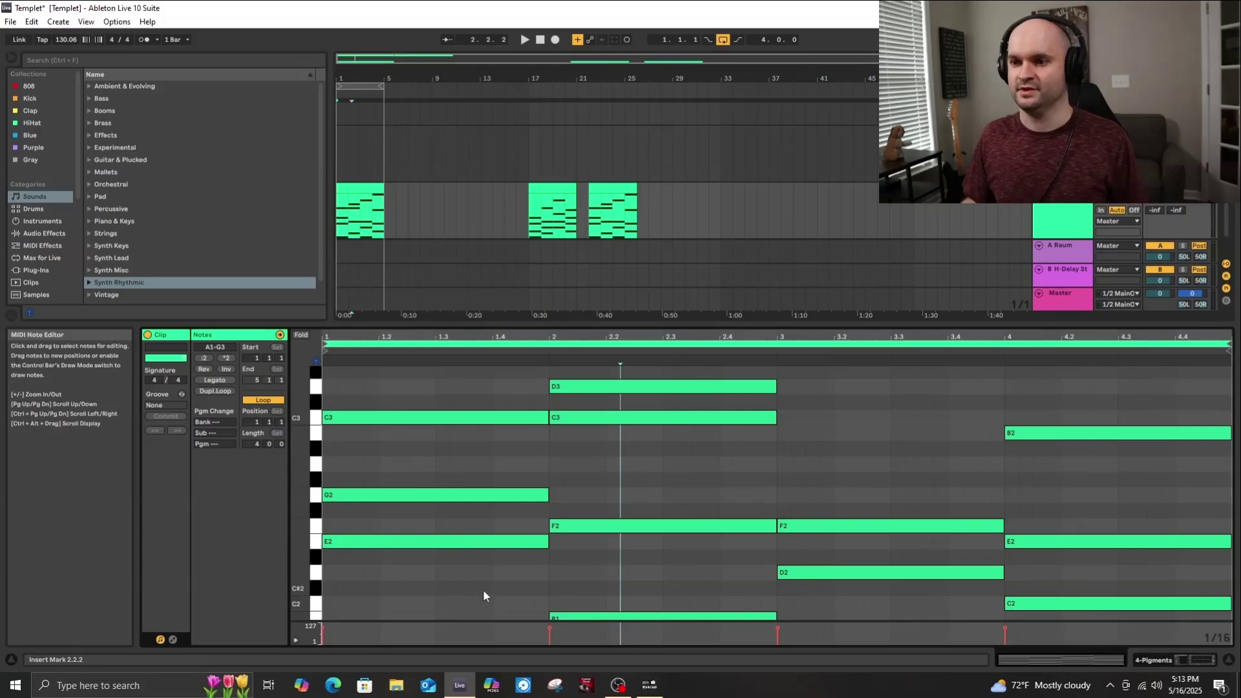
{"action": "scroll", "coordinate": [482, 594], "scroll_direction": "down", "scroll_amount": 1}
{"action": "left_click_drag", "start_coordinate": [550, 528], "coordinate": [523, 552]}
{"action": "scroll", "coordinate": [436, 532], "scroll_direction": "down", "scroll_amount": 1}
{"action": "double_click", "coordinate": [444, 547]}
{"action": "scroll", "coordinate": [487, 561], "scroll_direction": "down", "scroll_amount": 2}
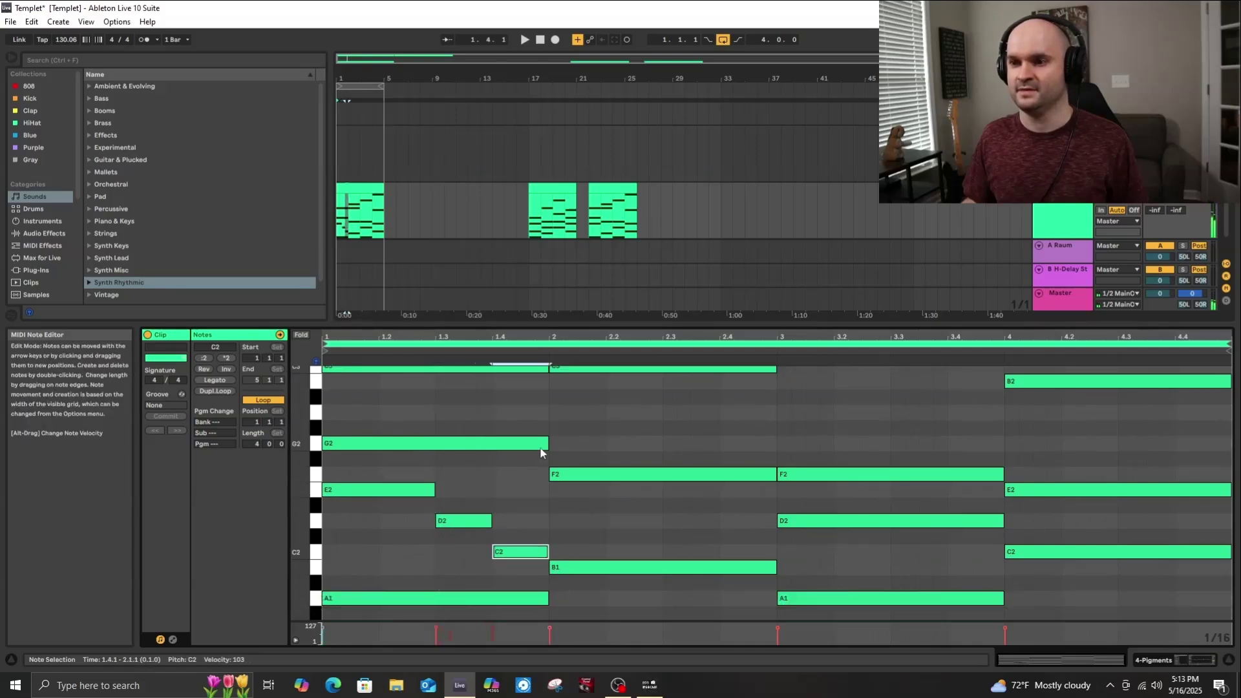
Trim the first chord's G2 to start at 1.2.
{"action": "mouse_move", "coordinate": [548, 443]}
{"action": "left_mouse_down"}
{"action": "mouse_move", "coordinate": [435, 444]}
{"action": "mouse_move", "coordinate": [550, 444]}
{"action": "left_mouse_up"}
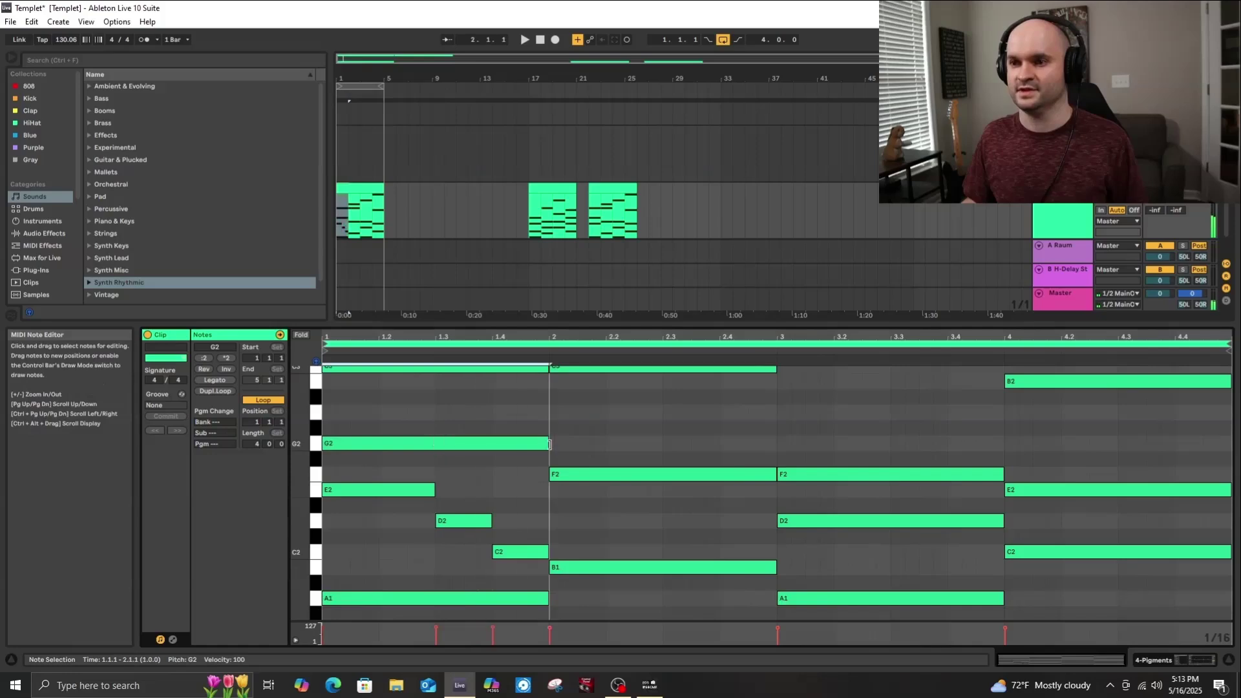
{"action": "left_click_drag", "start_coordinate": [323, 444], "coordinate": [365, 445]}
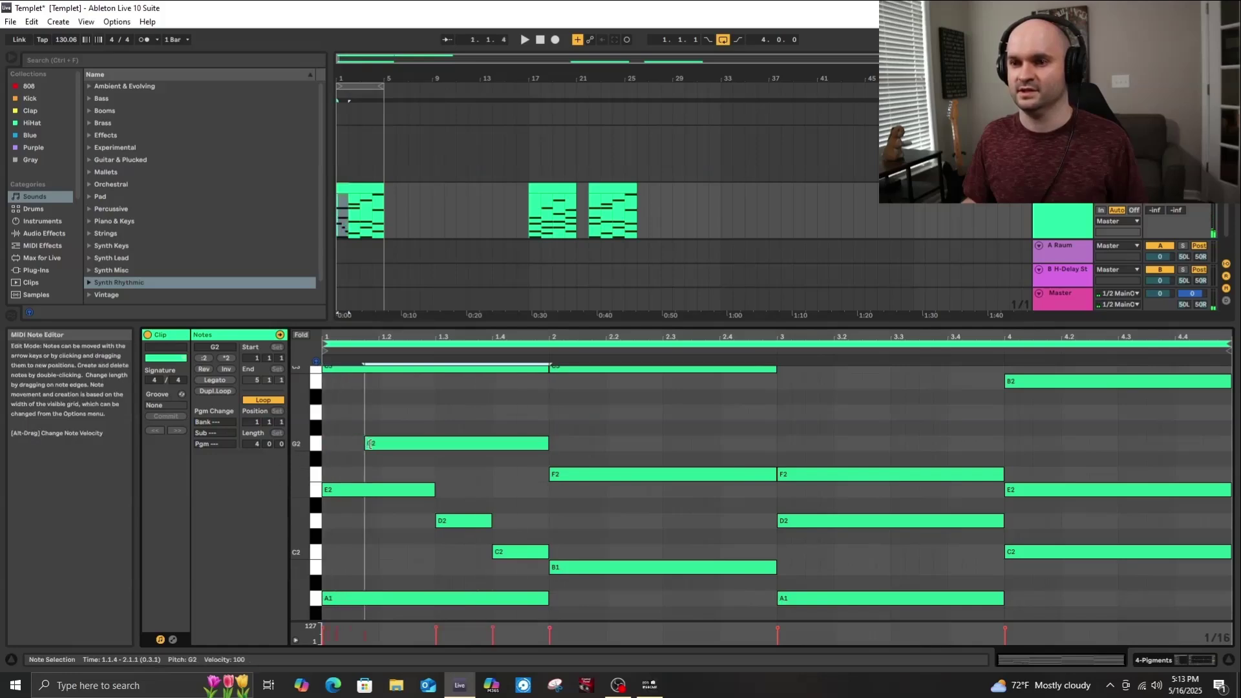
{"action": "left_click", "coordinate": [366, 450]}
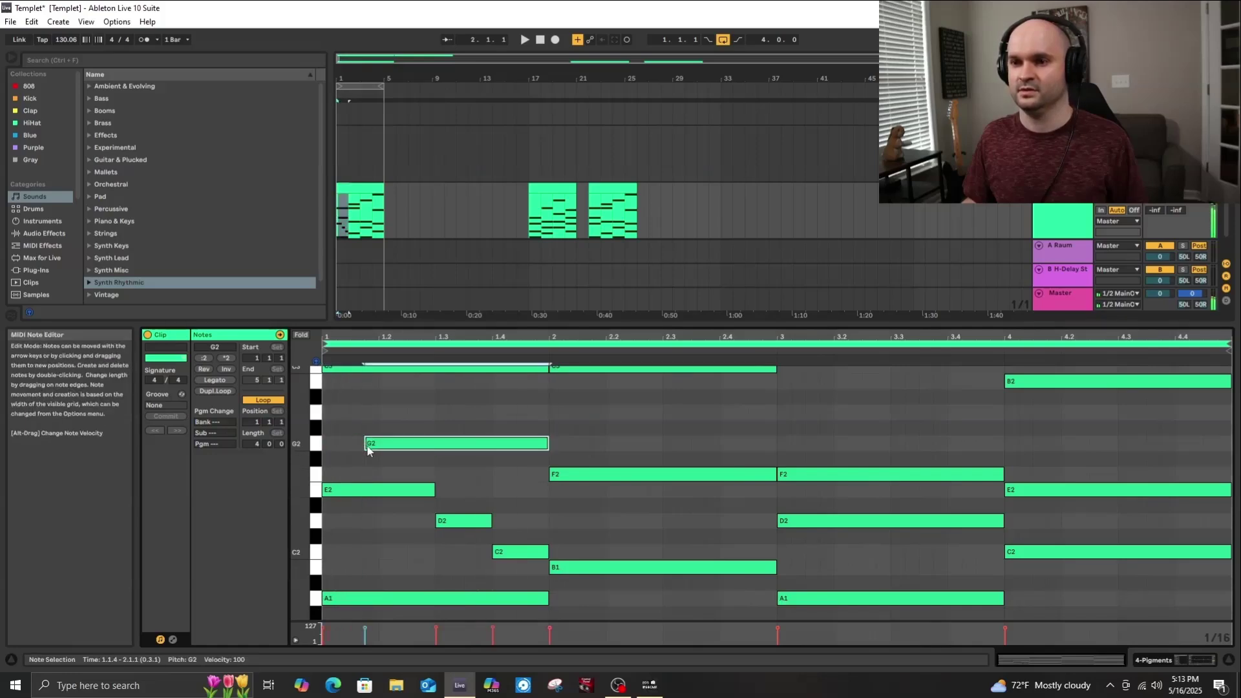
{"action": "left_click_drag", "start_coordinate": [365, 443], "coordinate": [380, 444]}
Add A2 at 1.3.3 and B2 at 1.4.3 in the first bar, and shorten G2 to end at 1.3.3.
{"action": "scroll", "coordinate": [414, 449], "scroll_direction": "up", "scroll_amount": 2}
{"action": "double_click", "coordinate": [470, 438]}
{"action": "double_click", "coordinate": [535, 409]}
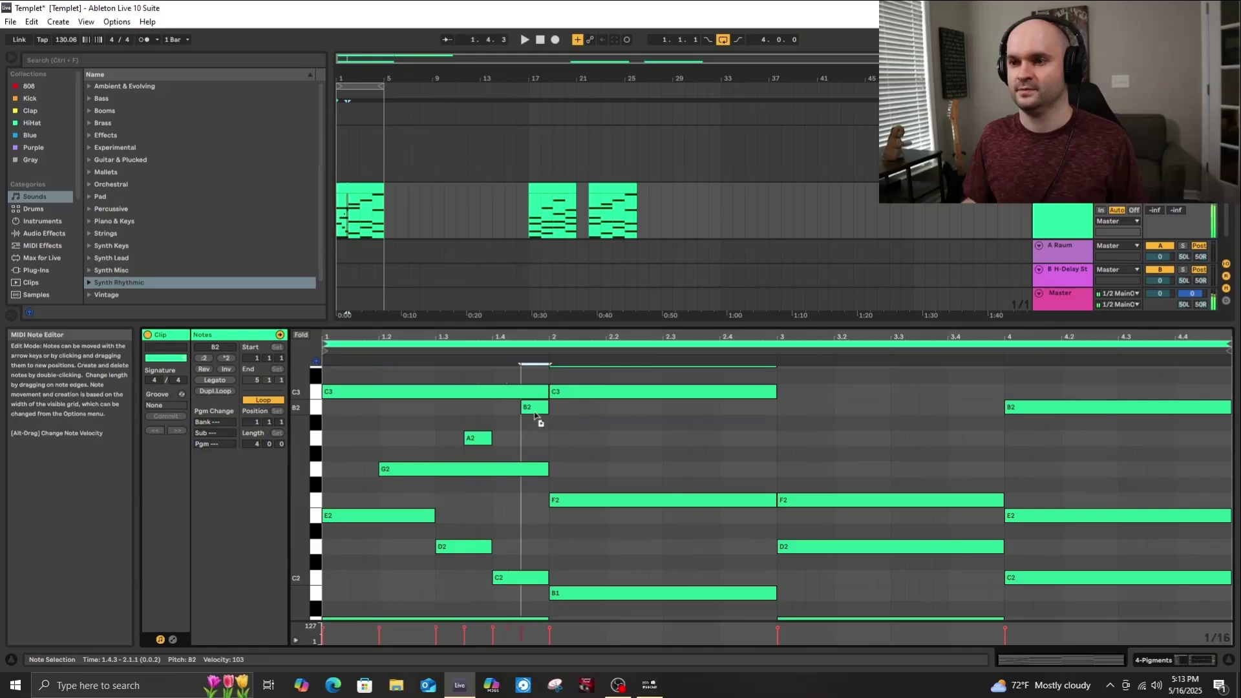
{"action": "left_click_drag", "start_coordinate": [545, 471], "coordinate": [465, 469]}
Play back the progression and shorten the first chord's C3 to end at 1.4.3, where B2 begins.
{"action": "key", "text": "space"}
{"action": "scroll", "coordinate": [553, 448], "scroll_direction": "up", "scroll_amount": 3}
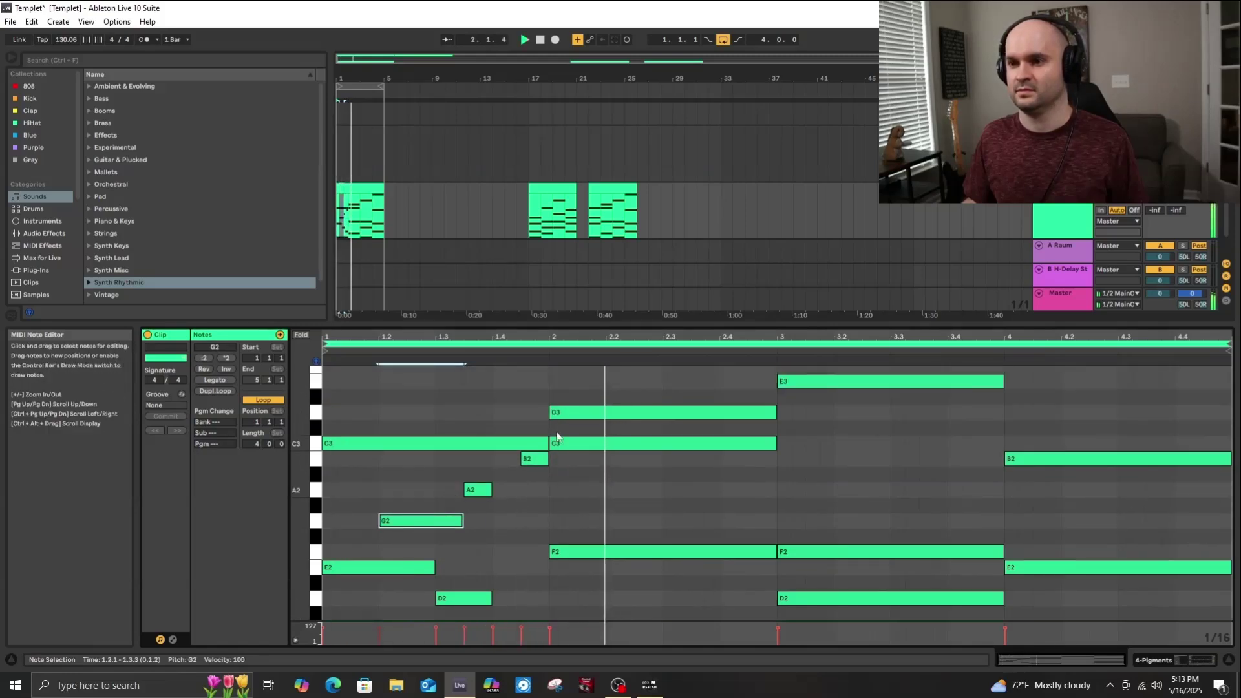
{"action": "left_click_drag", "start_coordinate": [548, 443], "coordinate": [515, 441]}
{"action": "key", "text": "space"}
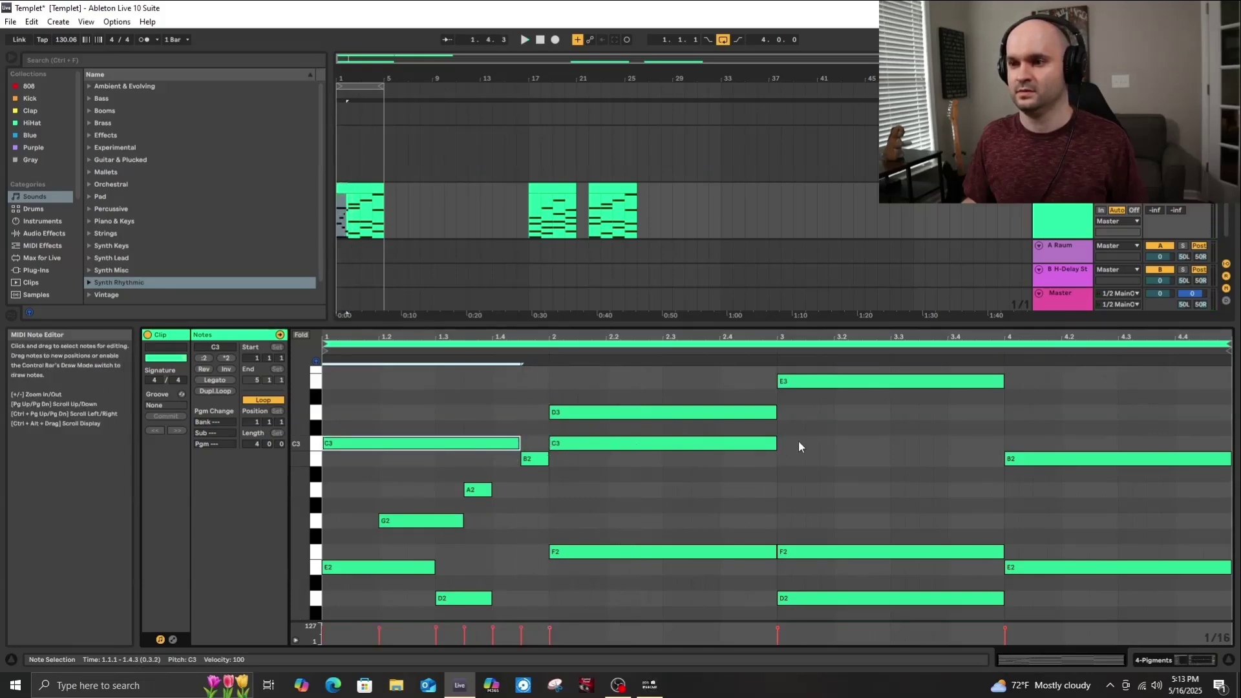
Rework the second chord's C3 into two notes, one from 2.1 to 2.3 and one from 2.3.3 to bar 3, and play it back.
{"action": "mouse_move", "coordinate": [775, 443]}
{"action": "left_mouse_down"}
{"action": "mouse_move", "coordinate": [651, 444]}
{"action": "mouse_move", "coordinate": [768, 451]}
{"action": "left_mouse_up"}
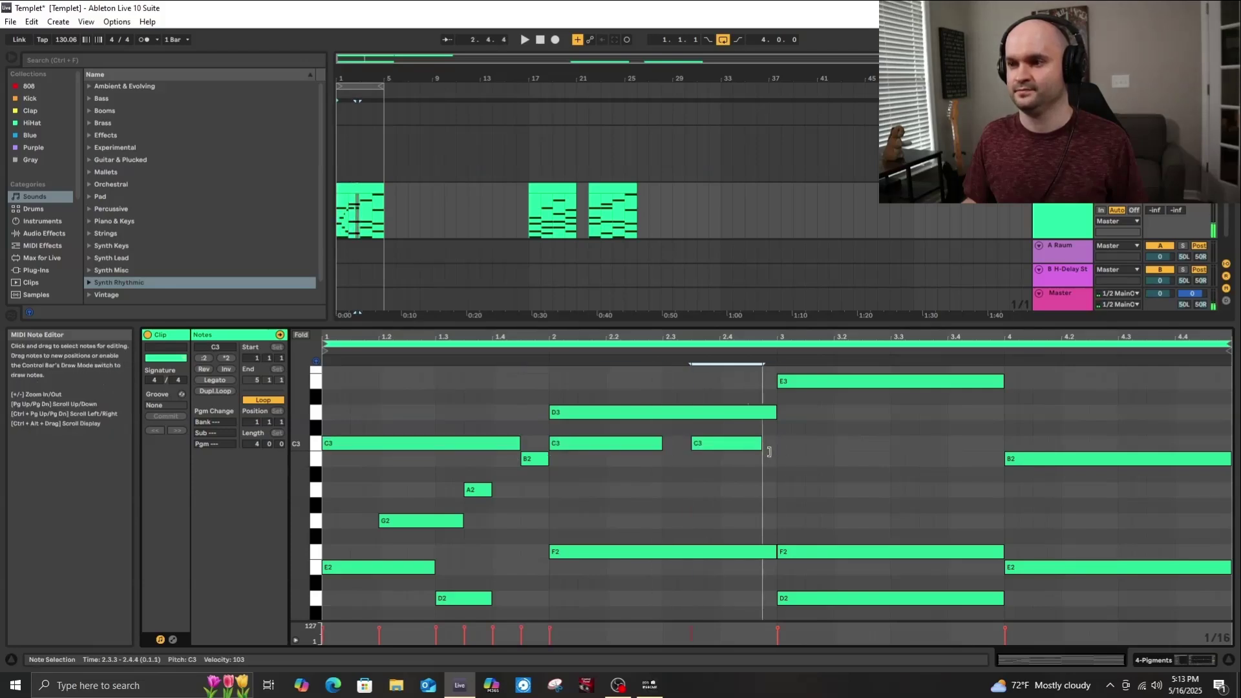
{"action": "scroll", "coordinate": [647, 495], "scroll_direction": "down", "scroll_amount": 3}
{"action": "scroll", "coordinate": [455, 443], "scroll_direction": "up", "scroll_amount": 3}
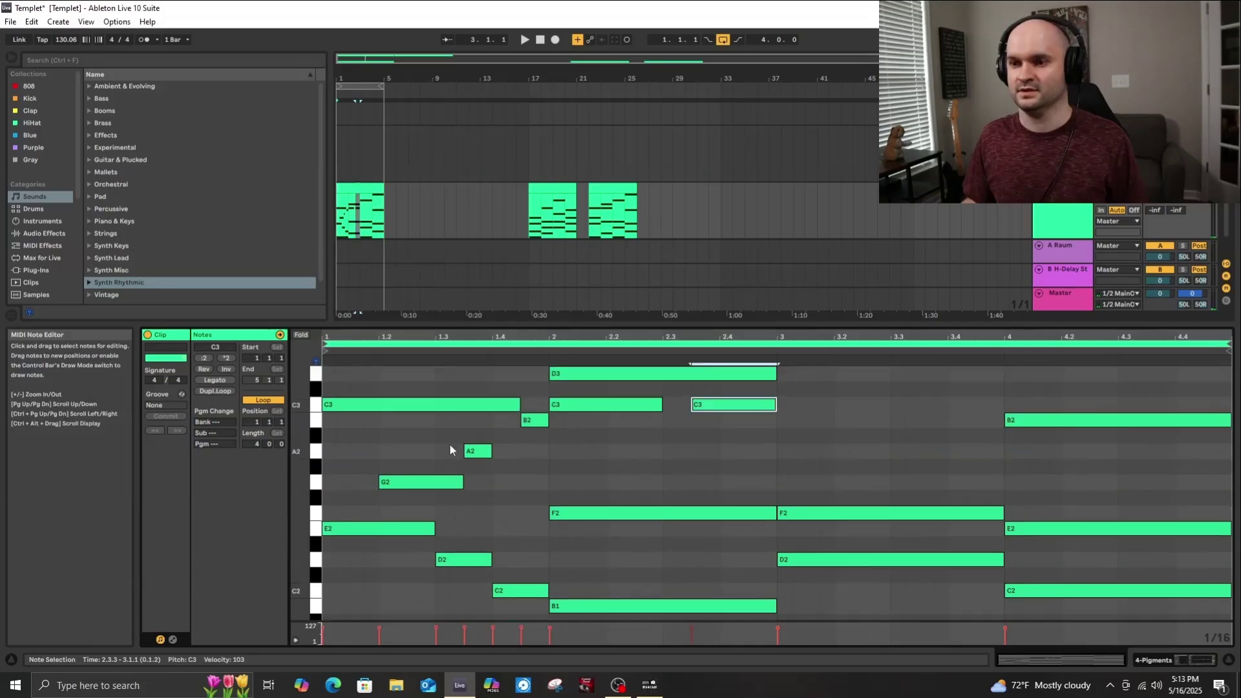
{"action": "scroll", "coordinate": [582, 459], "scroll_direction": "down", "scroll_amount": 1}
{"action": "key", "text": "space"}
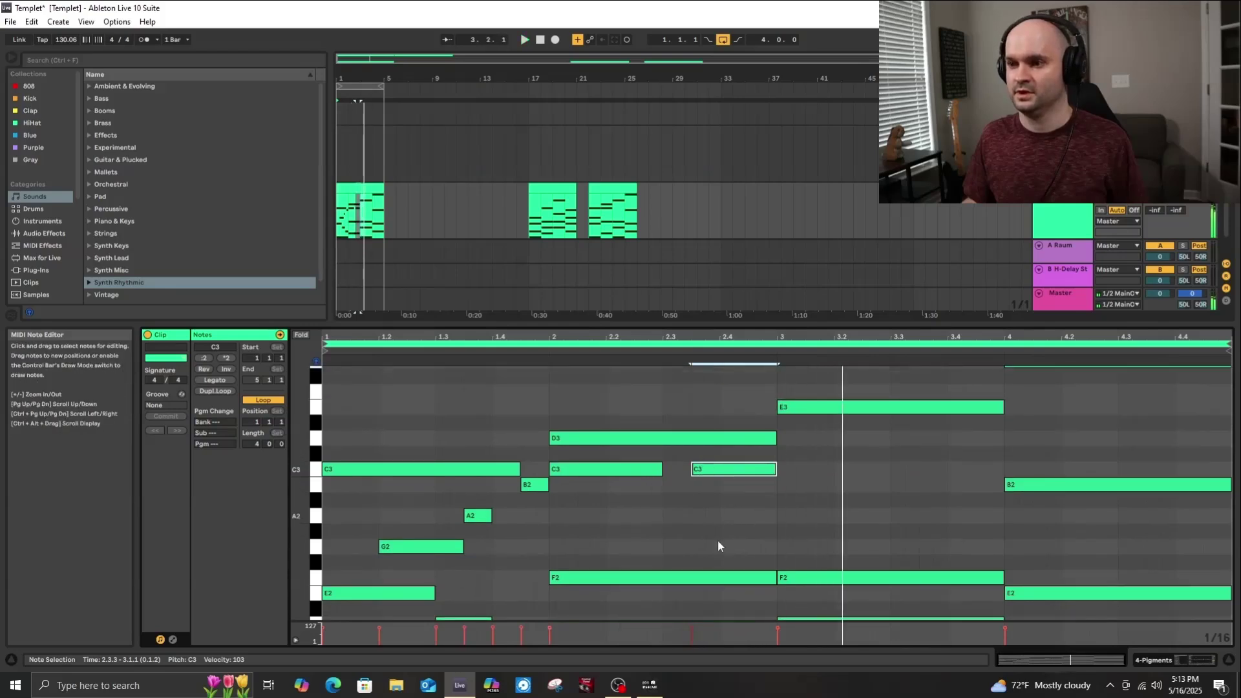
Shorten the second chord's F2 to end at 2.2.3, and add A2 from 2.2.3 to 2.3.1 and G2 from 2.3.1 to 2.4.3.
{"action": "left_click_drag", "start_coordinate": [778, 521], "coordinate": [679, 495]}
{"action": "key", "text": "space"}
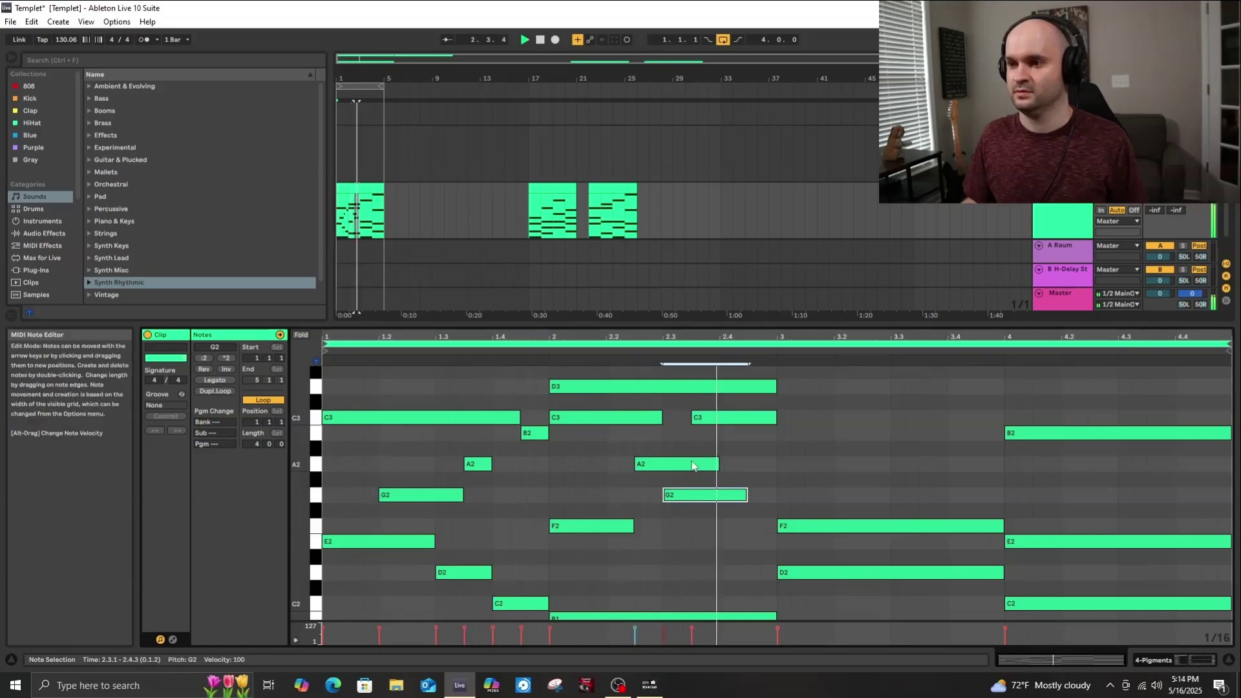
{"action": "left_click_drag", "start_coordinate": [719, 464], "coordinate": [662, 464]}
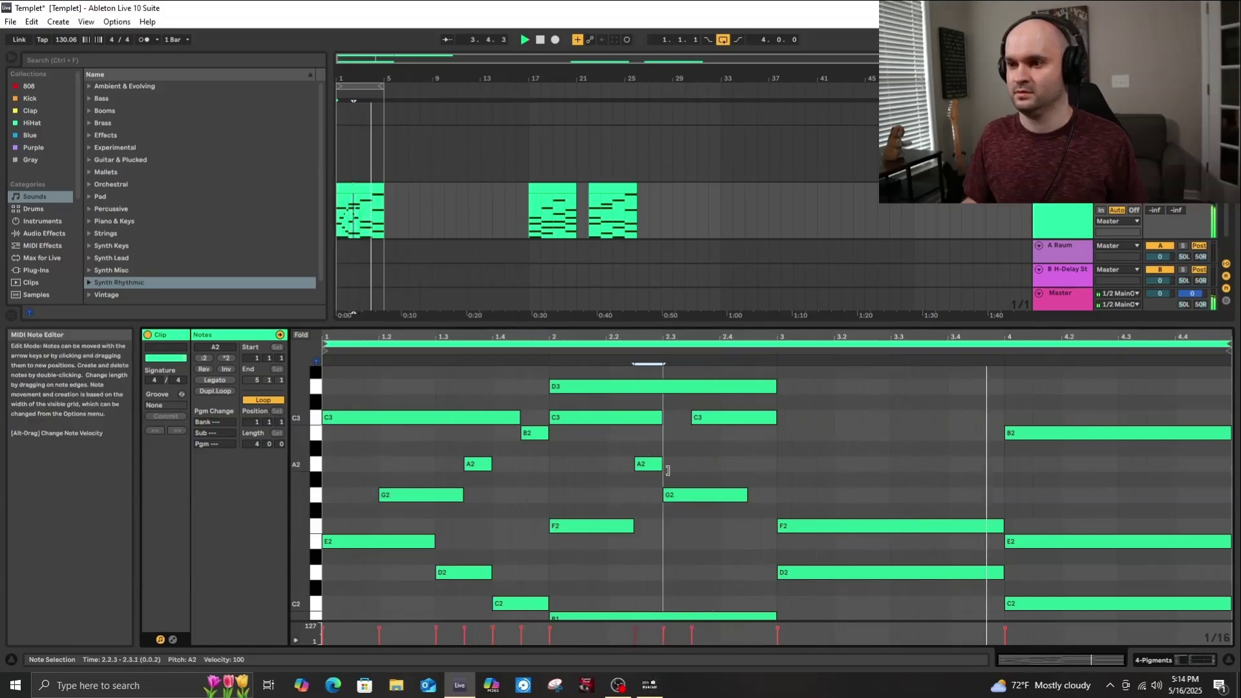
Add an A2 from 3.3.3 to 4.1.1 in the third chord and play back the progression.
{"action": "scroll", "coordinate": [877, 506], "scroll_direction": "up", "scroll_amount": 2}
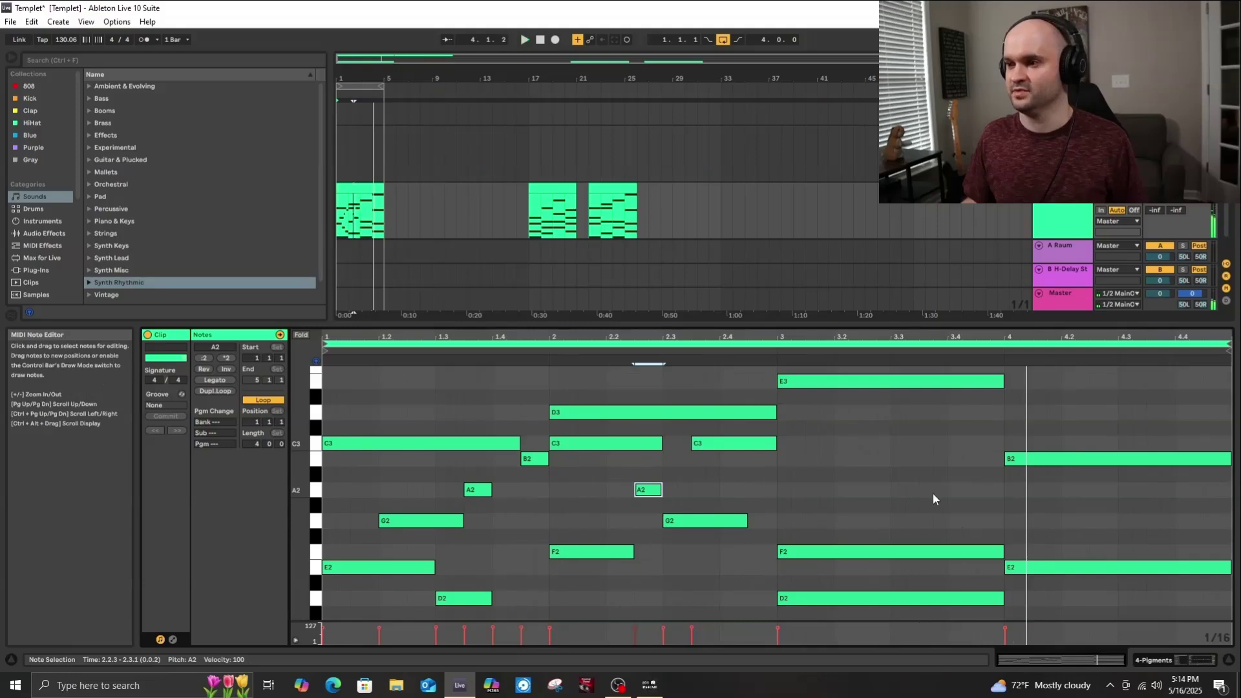
{"action": "double_click", "coordinate": [929, 491]}
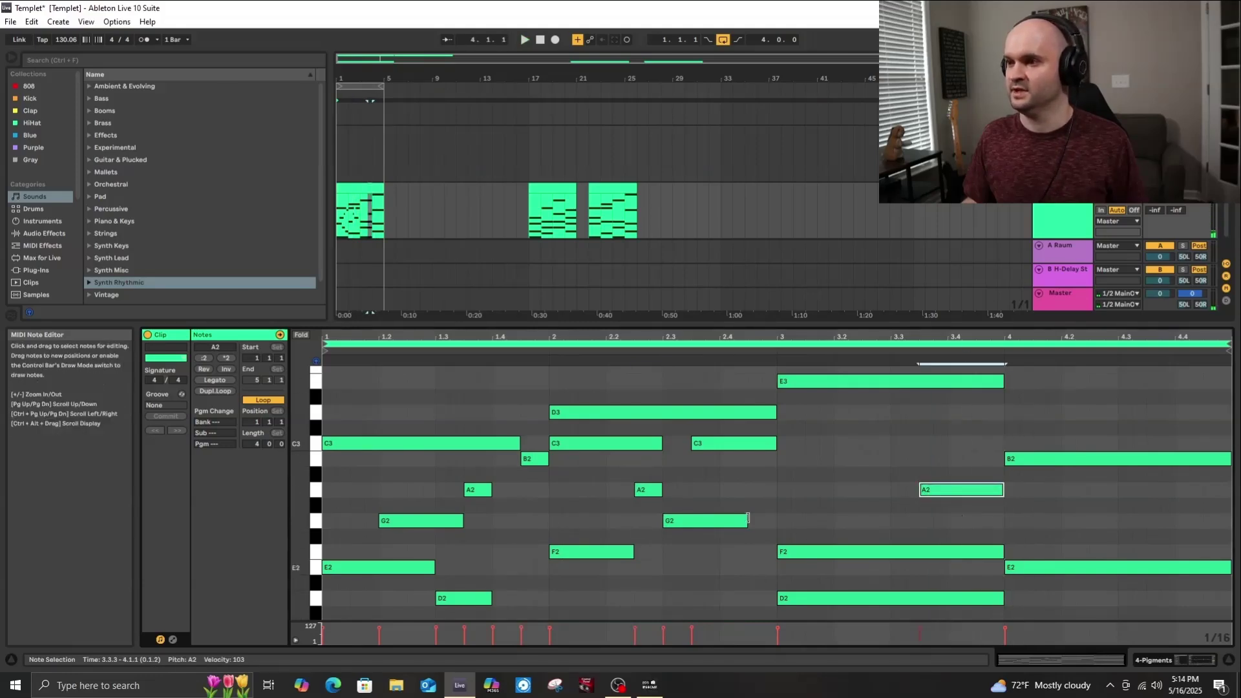
{"action": "key", "text": "space"}
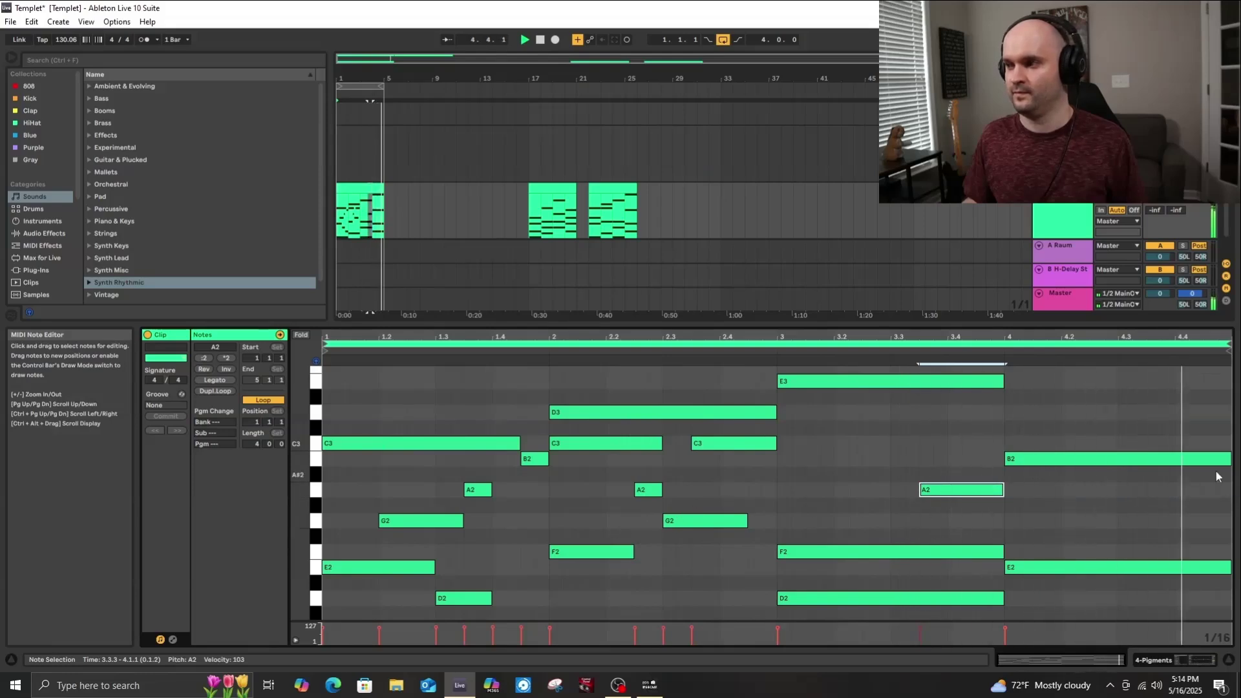
Trim the second chord's D3 to start at 2.1.4 and its F2 to start at 2.1.3, and play back the progression.
{"action": "scroll", "coordinate": [645, 498], "scroll_direction": "down", "scroll_amount": 1}
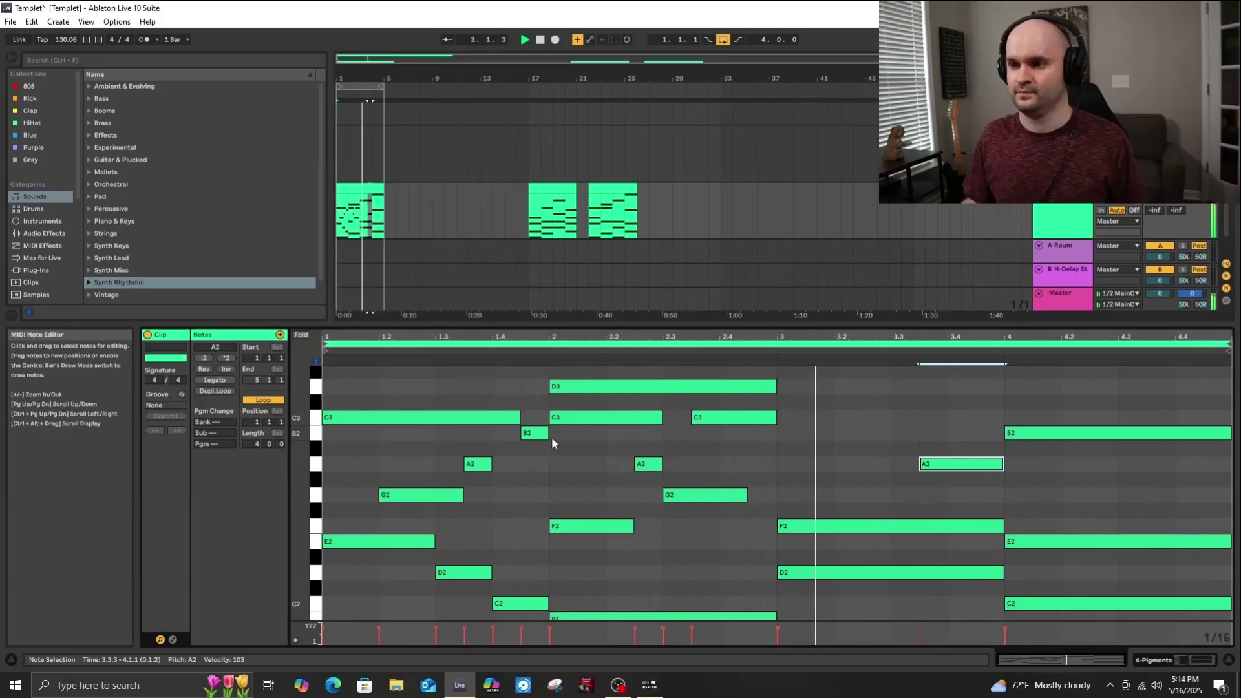
{"action": "left_click_drag", "start_coordinate": [550, 386], "coordinate": [595, 387]}
{"action": "scroll", "coordinate": [556, 504], "scroll_direction": "down", "scroll_amount": 4}
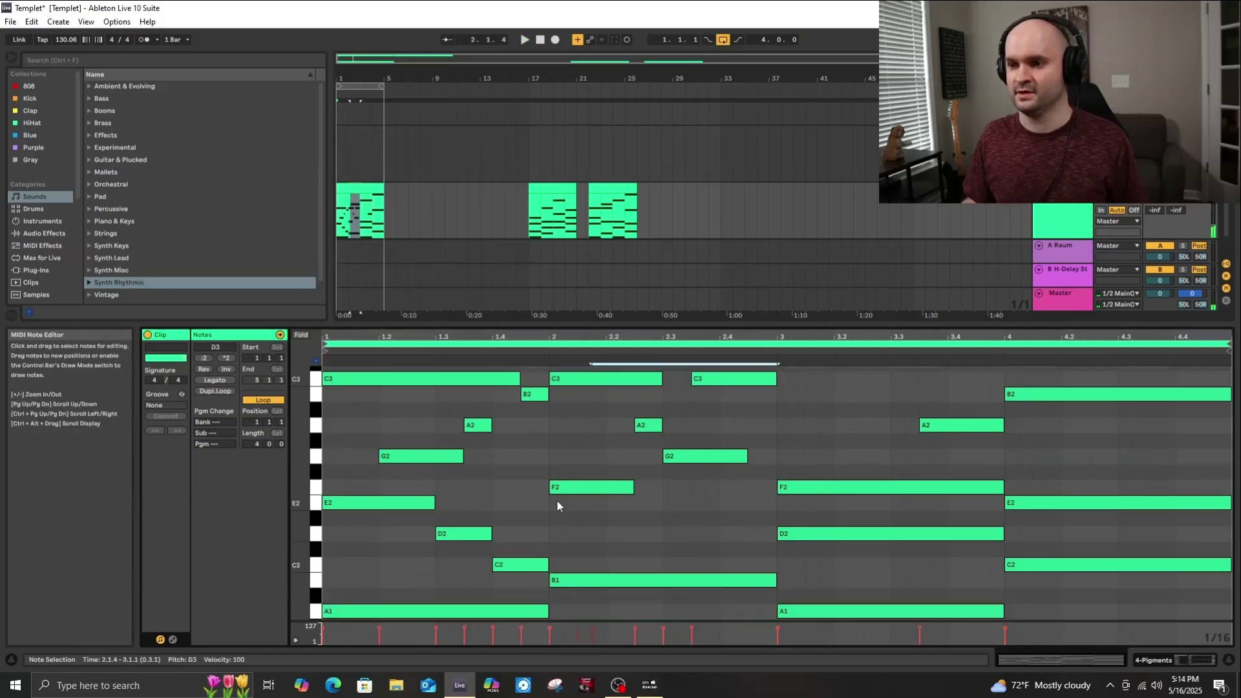
{"action": "scroll", "coordinate": [550, 479], "scroll_direction": "up", "scroll_amount": 2}
{"action": "left_click_drag", "start_coordinate": [550, 477], "coordinate": [578, 477]}
{"action": "key", "text": "space"}
{"action": "scroll", "coordinate": [581, 516], "scroll_direction": "up", "scroll_amount": 1}
{"action": "scroll", "coordinate": [581, 515], "scroll_direction": "up", "scroll_amount": 3}
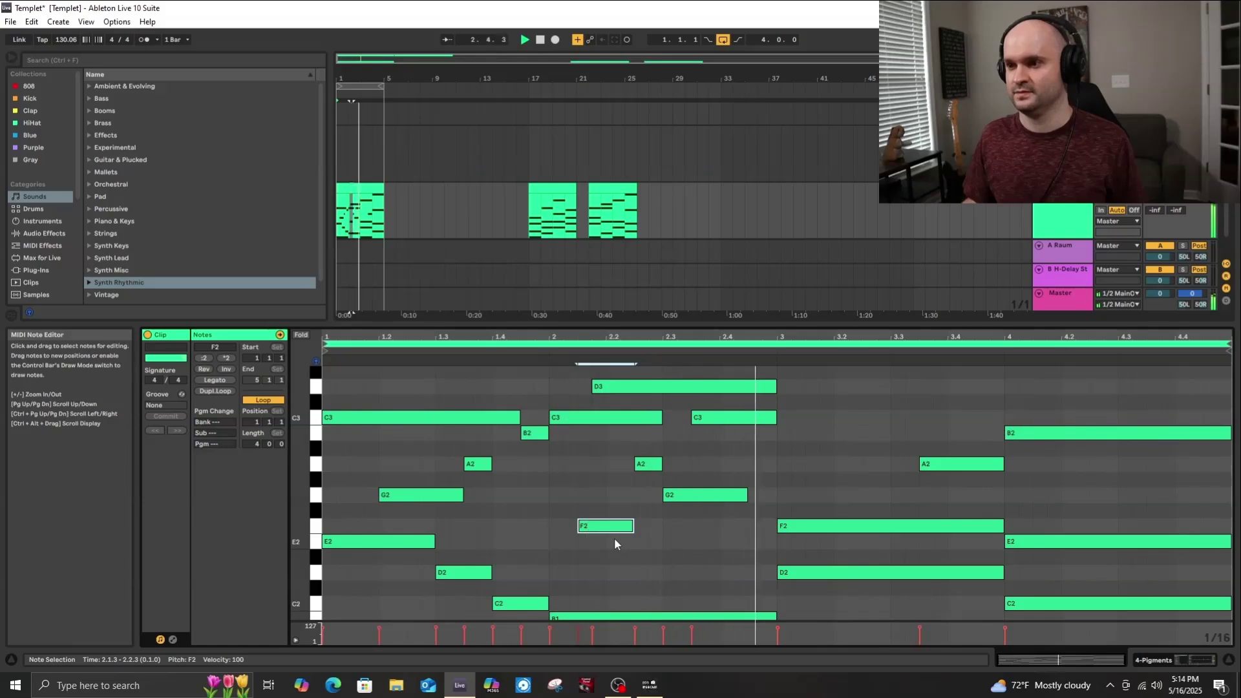
{"action": "scroll", "coordinate": [711, 514], "scroll_direction": "up", "scroll_amount": 3}
{"action": "scroll", "coordinate": [970, 482], "scroll_direction": "down", "scroll_amount": 5}
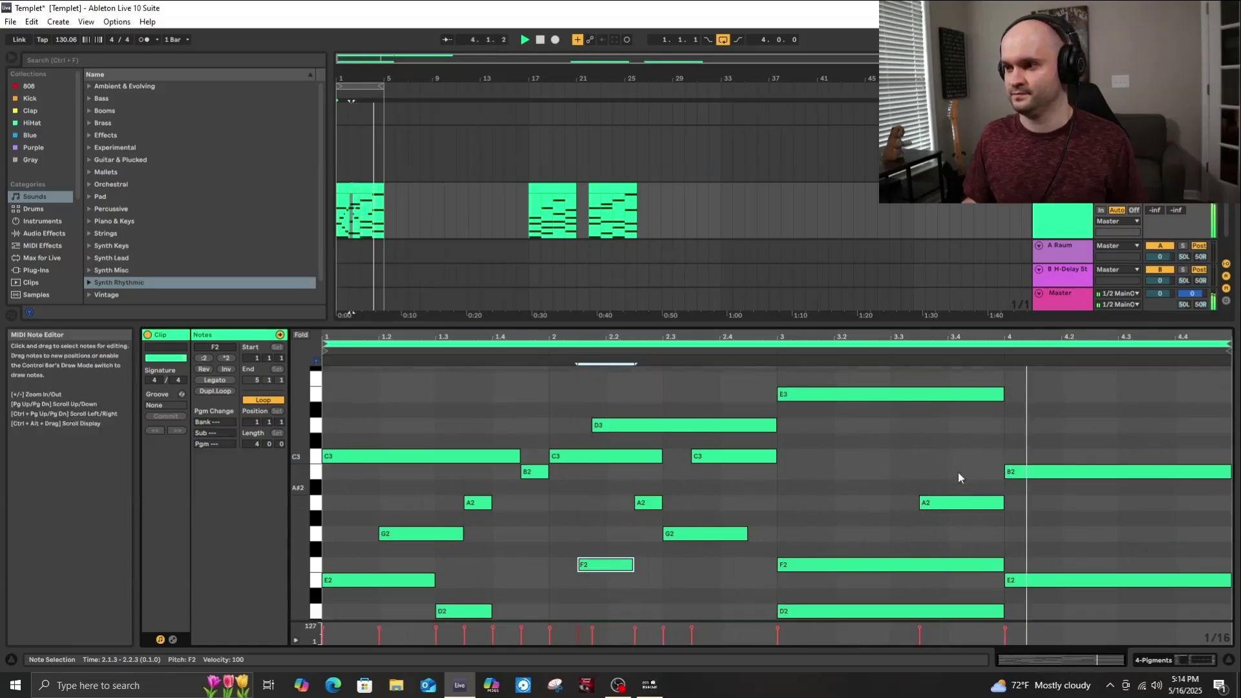
Shorten the third chord's F2 to 3.3.3 and D2 to 3.3.2, add C2 from 3.3.2 to 4.1.1, and play it back.
{"action": "scroll", "coordinate": [1014, 476], "scroll_direction": "down", "scroll_amount": 2}
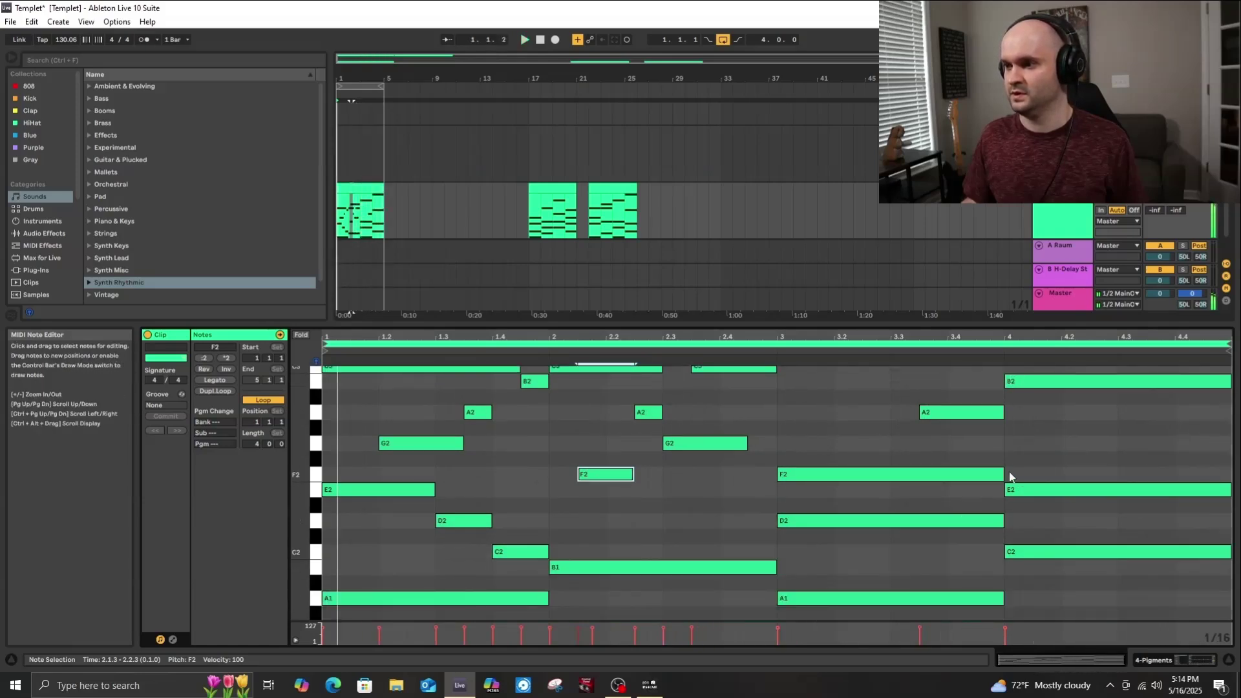
{"action": "left_click_drag", "start_coordinate": [1003, 473], "coordinate": [895, 472]}
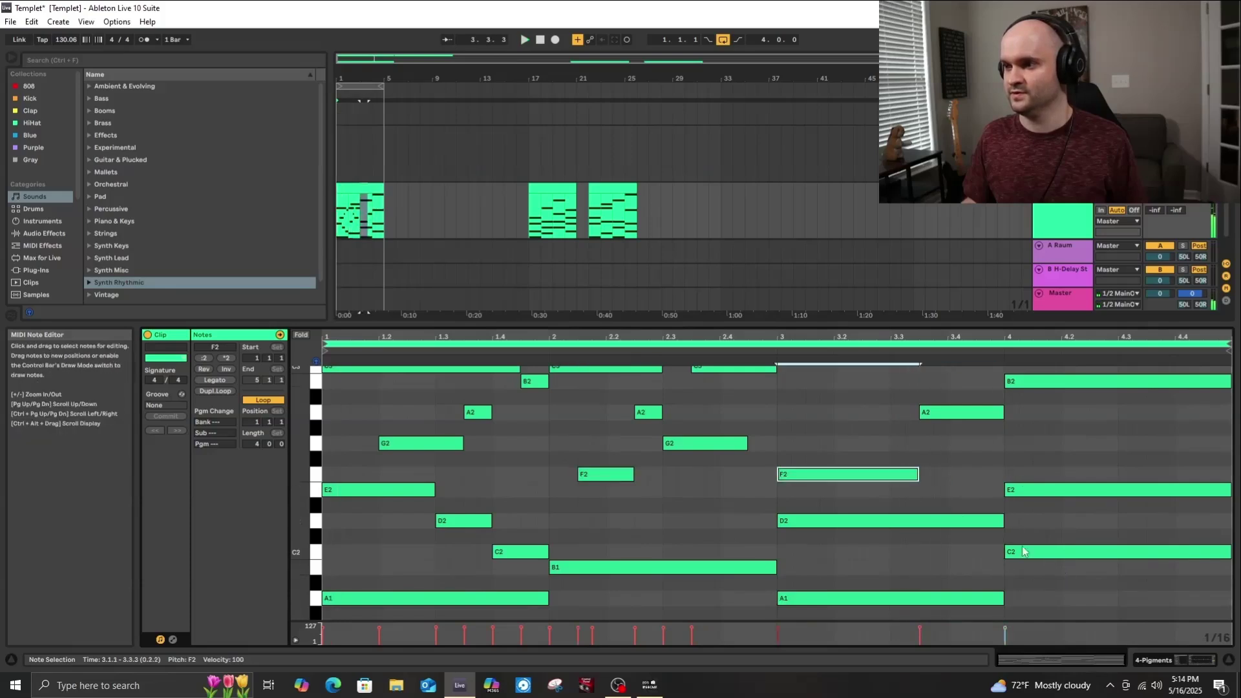
{"action": "left_click_drag", "start_coordinate": [1003, 521], "coordinate": [959, 547]}
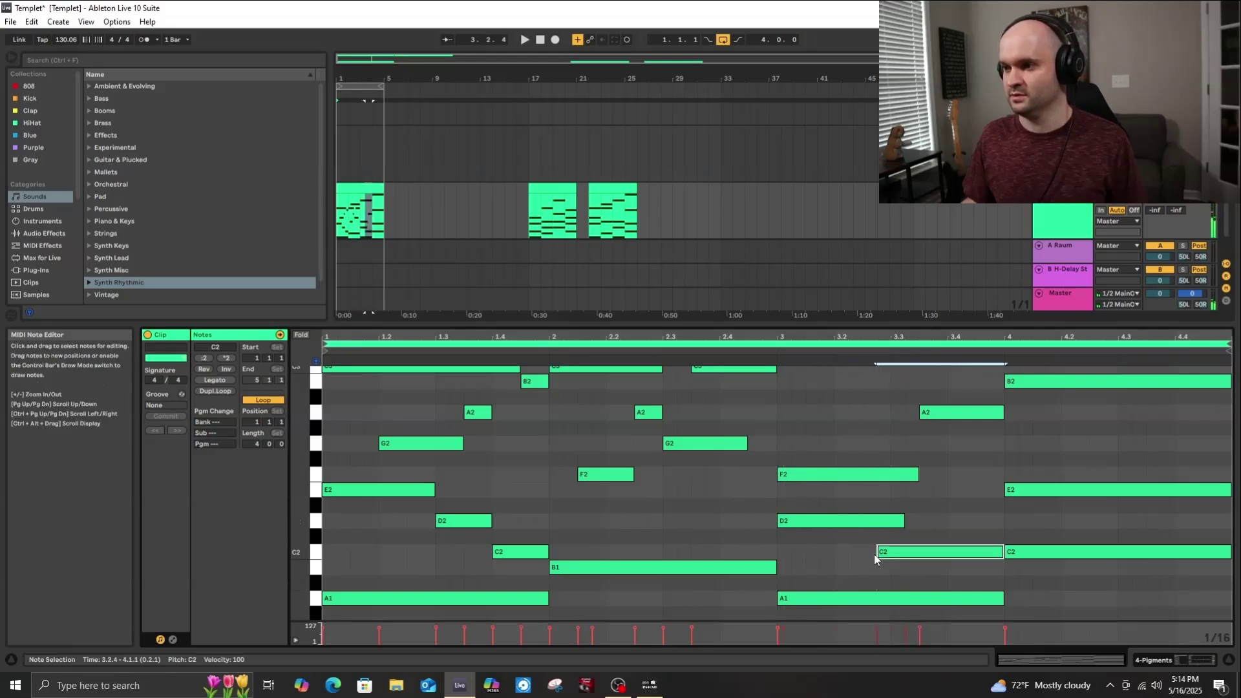
{"action": "left_click_drag", "start_coordinate": [874, 554], "coordinate": [910, 557]}
{"action": "key", "text": "space"}
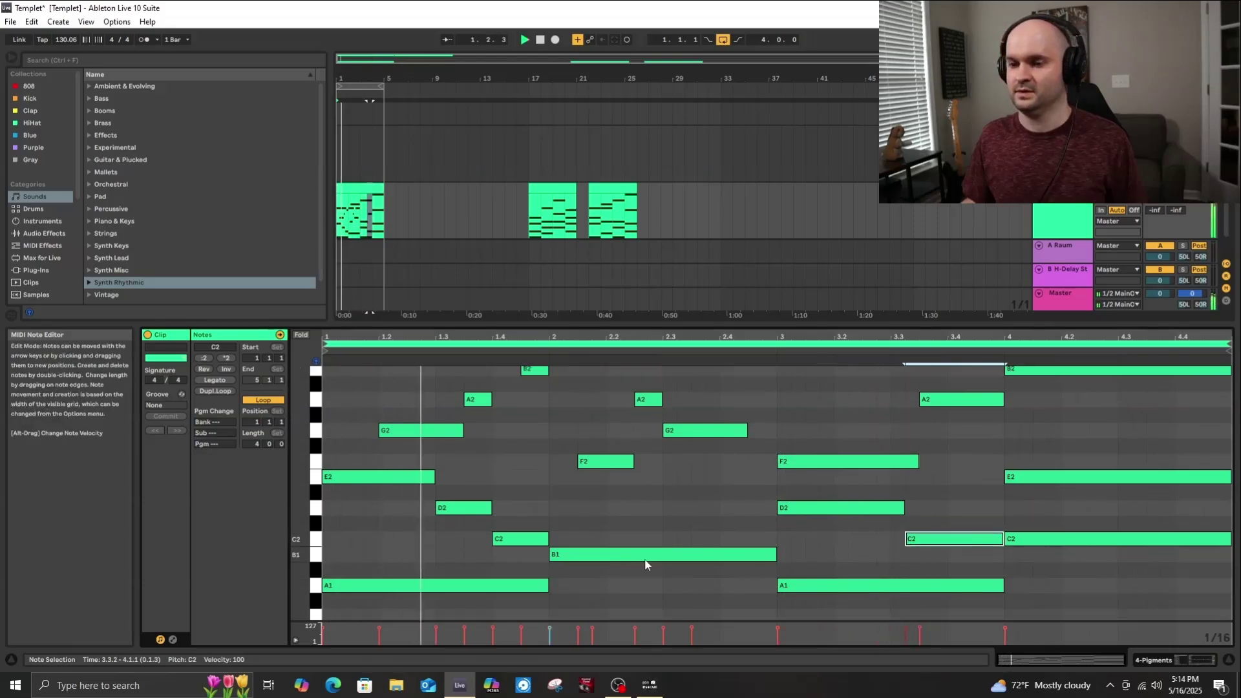
{"action": "scroll", "coordinate": [653, 569], "scroll_direction": "up", "scroll_amount": 1}
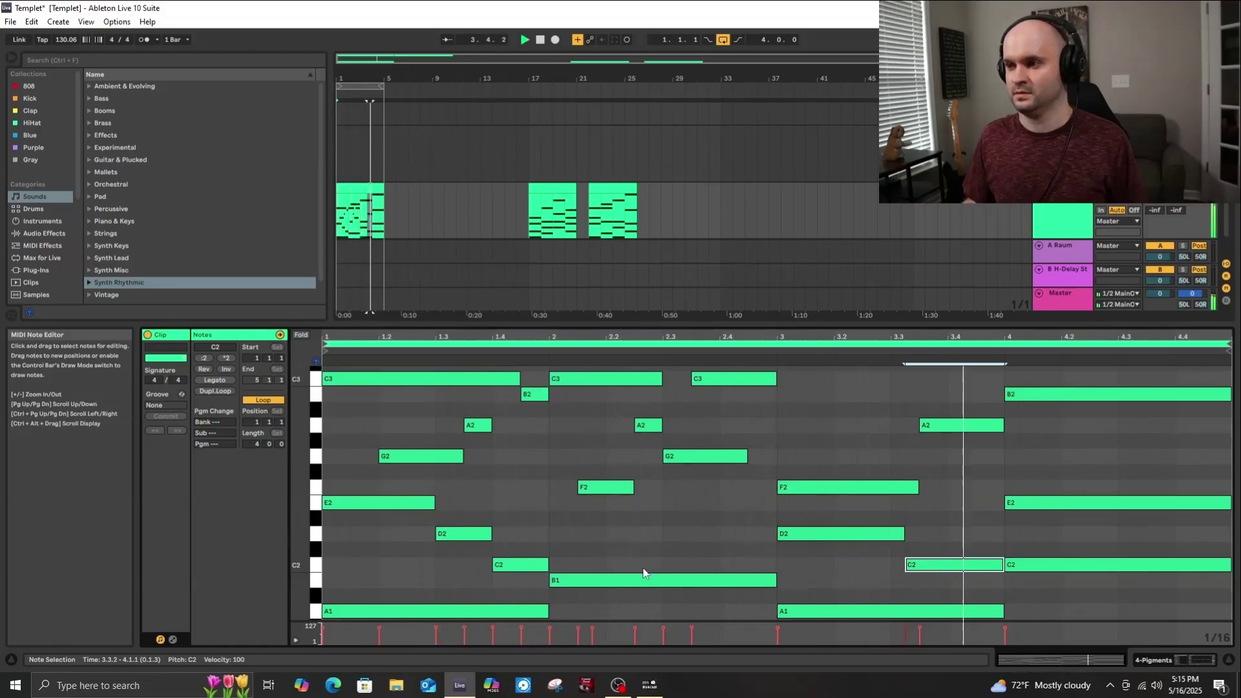
{"action": "scroll", "coordinate": [814, 557], "scroll_direction": "up", "scroll_amount": 3}
{"action": "scroll", "coordinate": [814, 557], "scroll_direction": "down", "scroll_amount": 4}
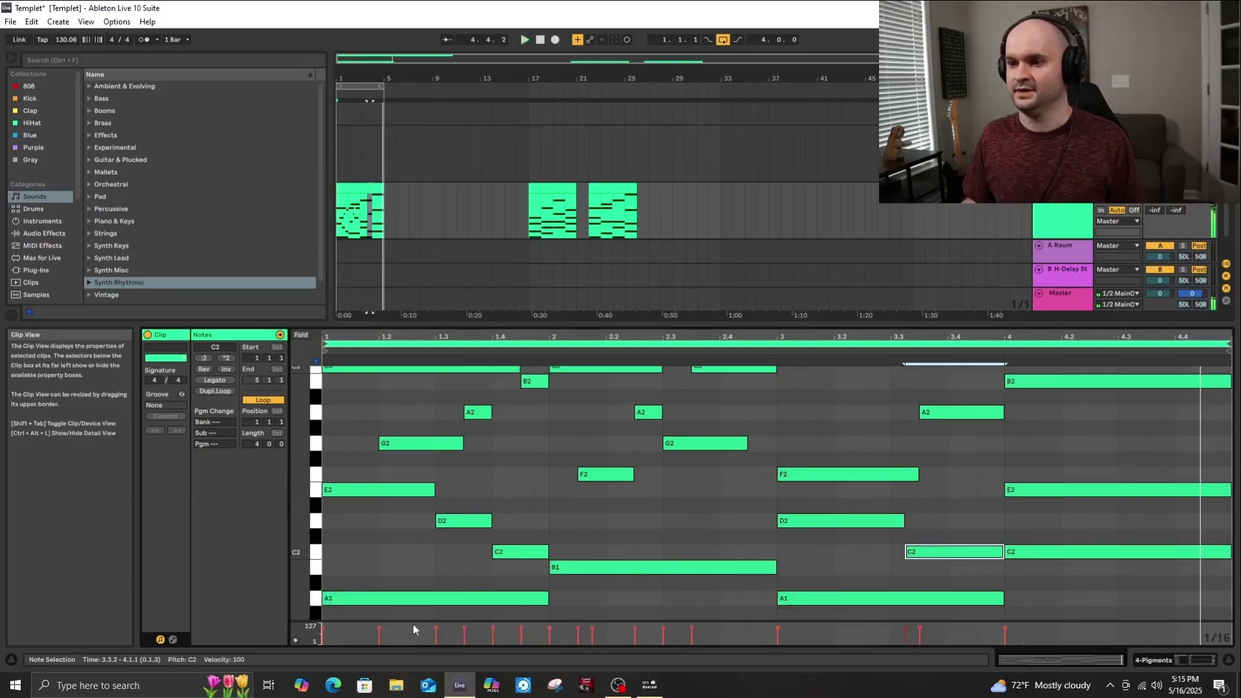
Try shortening the third chord's F2 to end at 3.2.1 and restore its end at 3.3.3.
{"action": "scroll", "coordinate": [837, 596], "scroll_direction": "up", "scroll_amount": 4}
{"action": "scroll", "coordinate": [788, 543], "scroll_direction": "down", "scroll_amount": 4}
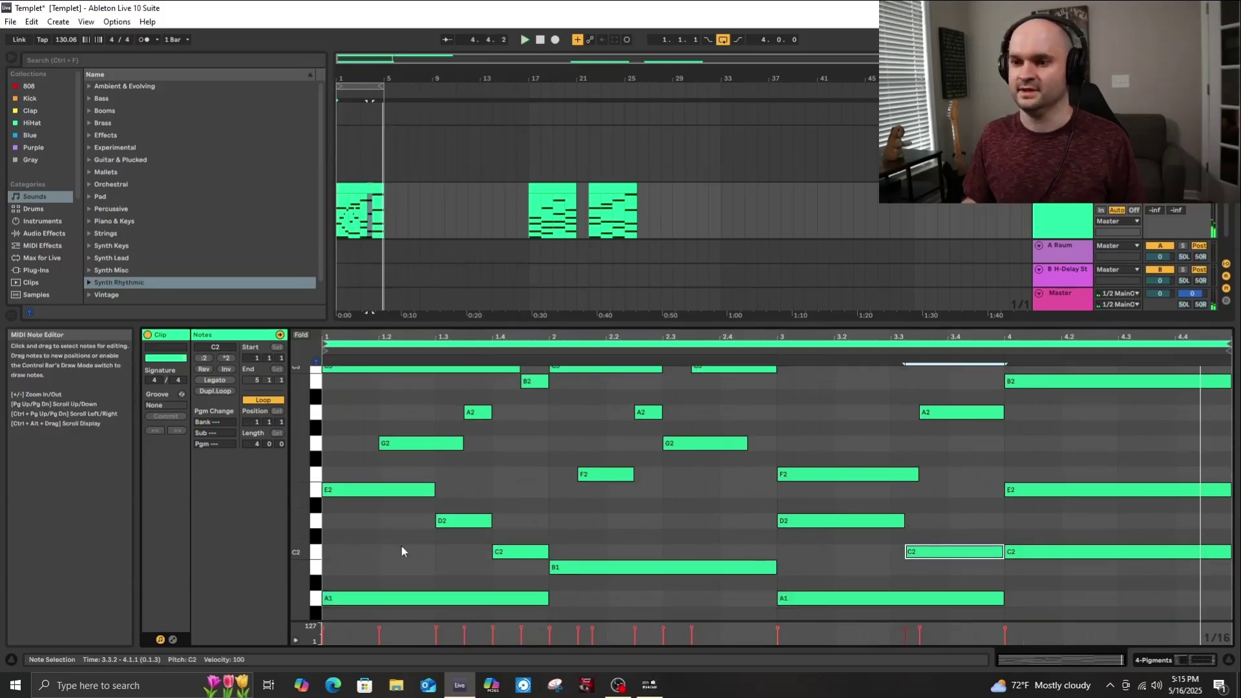
{"action": "scroll", "coordinate": [448, 553], "scroll_direction": "up", "scroll_amount": 4}
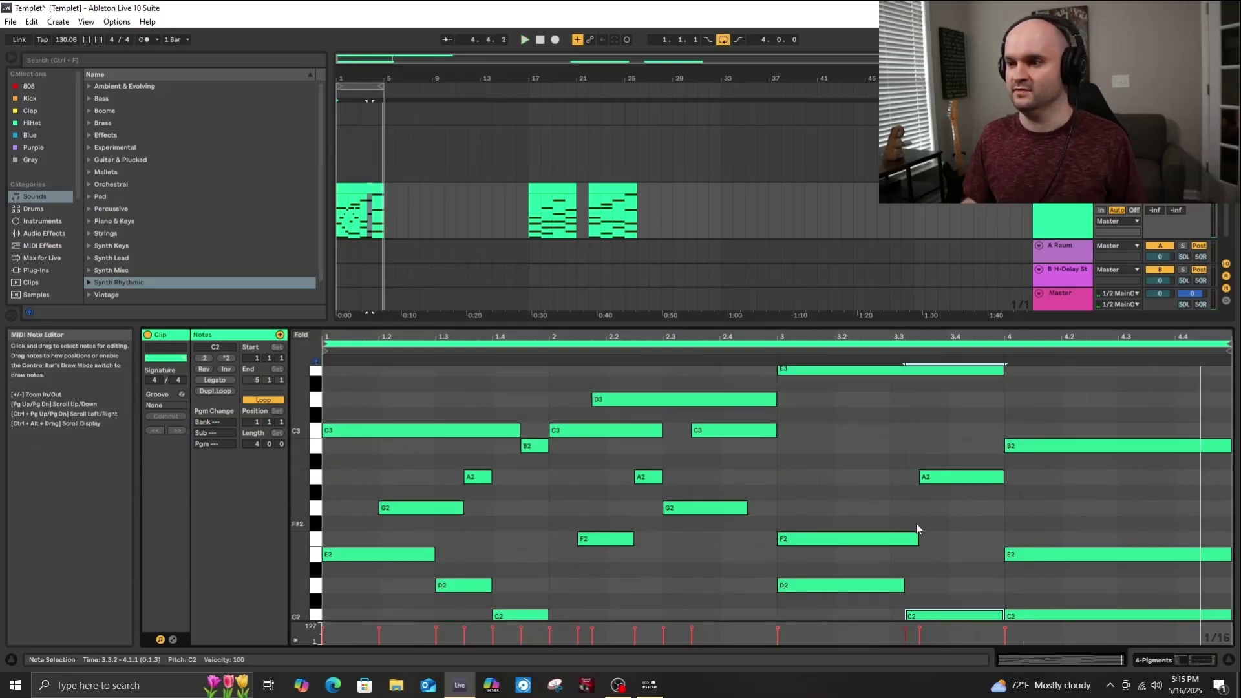
{"action": "left_click_drag", "start_coordinate": [919, 540], "coordinate": [852, 536]}
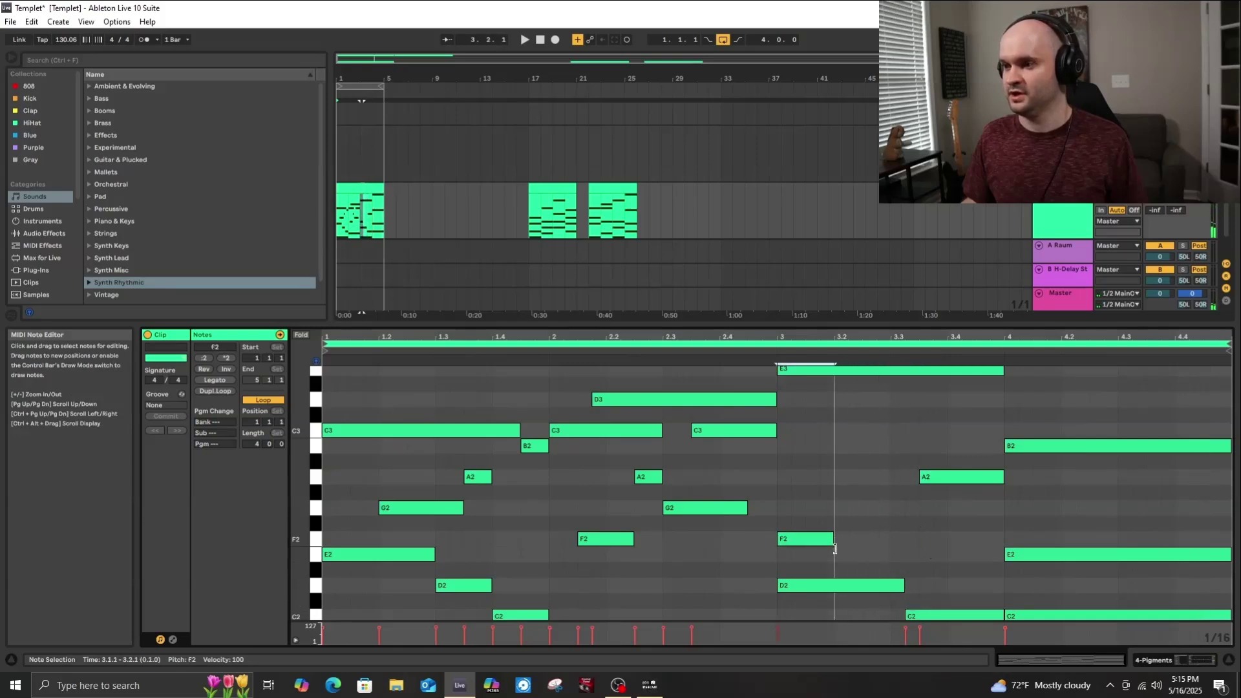
{"action": "left_click_drag", "start_coordinate": [834, 548], "coordinate": [920, 548]}
Shorten the third chord's E3 to end at 3.2.1, and add D3 from 3.2.3 to 3.3.3 and C3 from 3.3.1 to 3.4.1.
{"action": "scroll", "coordinate": [910, 510], "scroll_direction": "up", "scroll_amount": 3}
{"action": "left_click_drag", "start_coordinate": [1003, 420], "coordinate": [916, 489]}
{"action": "key", "text": "space"}
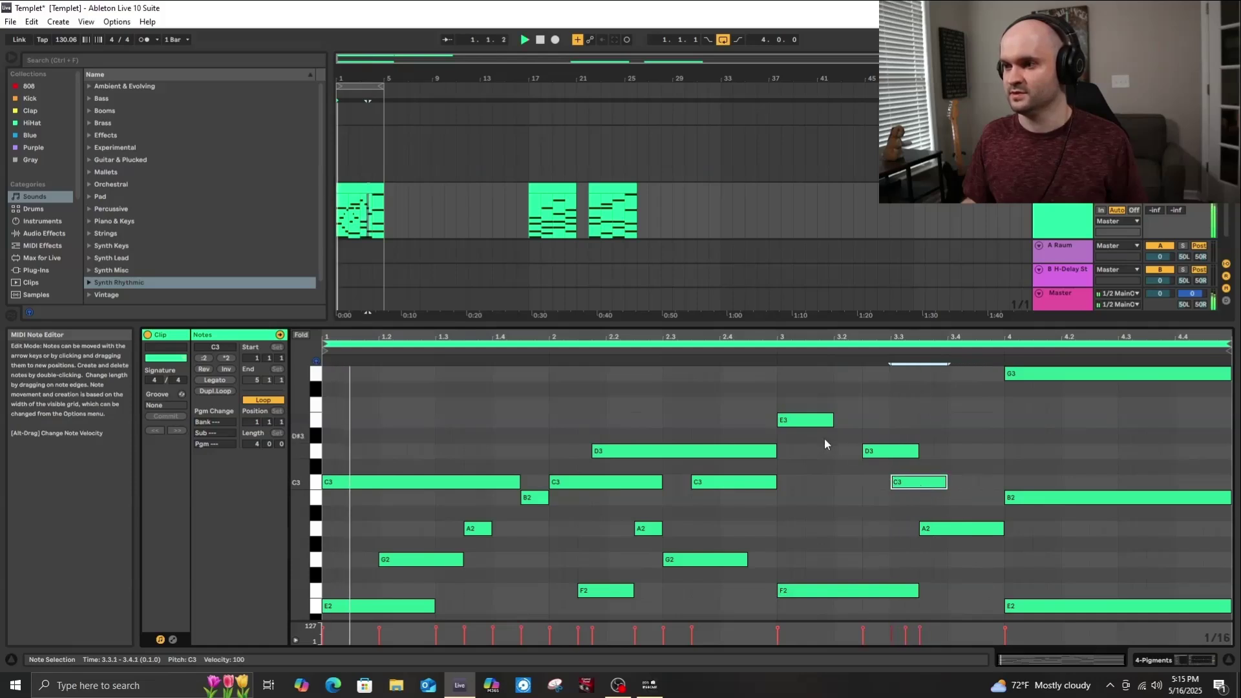
Extend the third chord's E3 to end at 3.2.3, where D3 begins, during playback.
{"action": "left_click", "coordinate": [833, 421]}
{"action": "left_click_drag", "start_coordinate": [834, 421], "coordinate": [859, 423]}
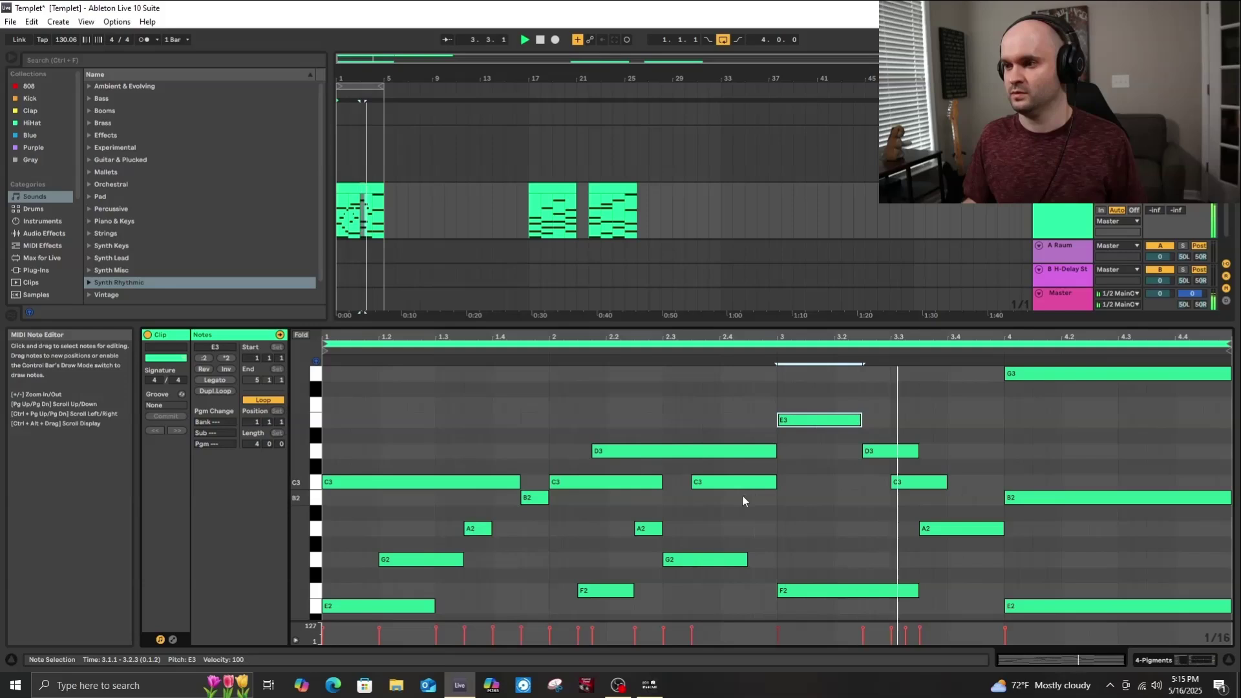
{"action": "key", "text": "space"}
Shorten the fourth chord's G3 to end at 4.3, and add A3 from 4.3 to 4.4 and F3 from 4.4 to the clip's end.
{"action": "scroll", "coordinate": [763, 495], "scroll_direction": "up", "scroll_amount": 2}
{"action": "left_click", "coordinate": [1041, 413]}
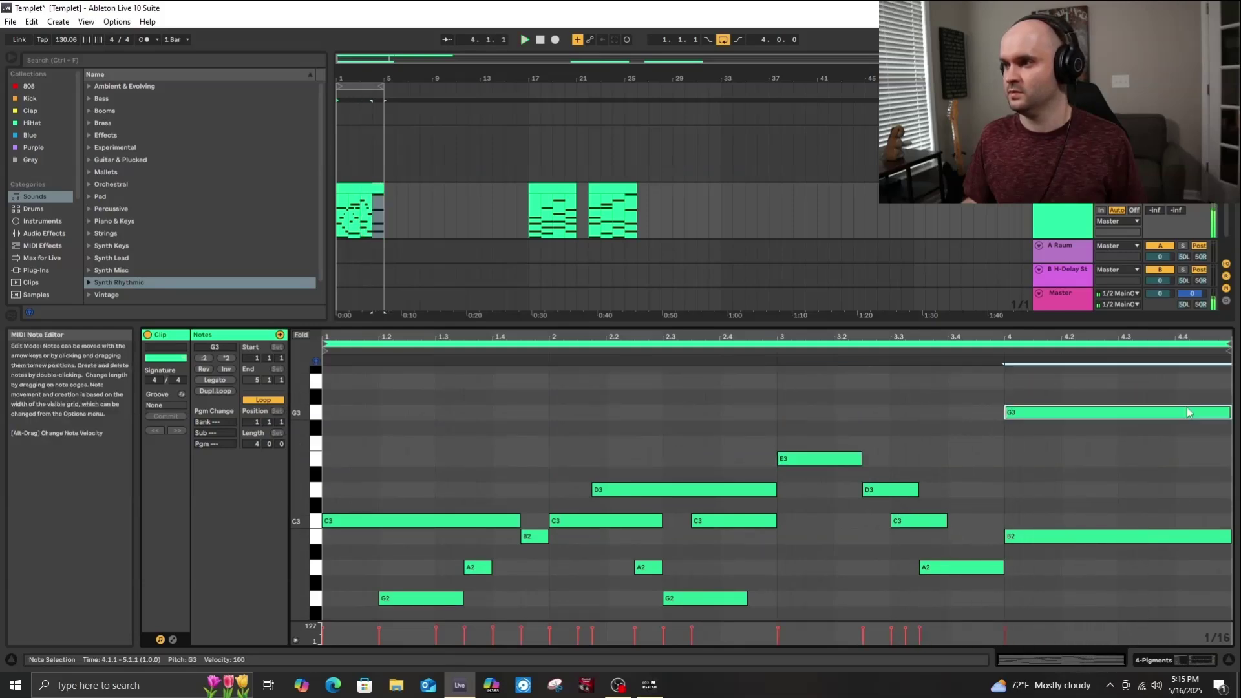
{"action": "double_click", "coordinate": [1135, 384]}
{"action": "left_click_drag", "start_coordinate": [1134, 382], "coordinate": [1143, 429]}
{"action": "key", "text": "space"}
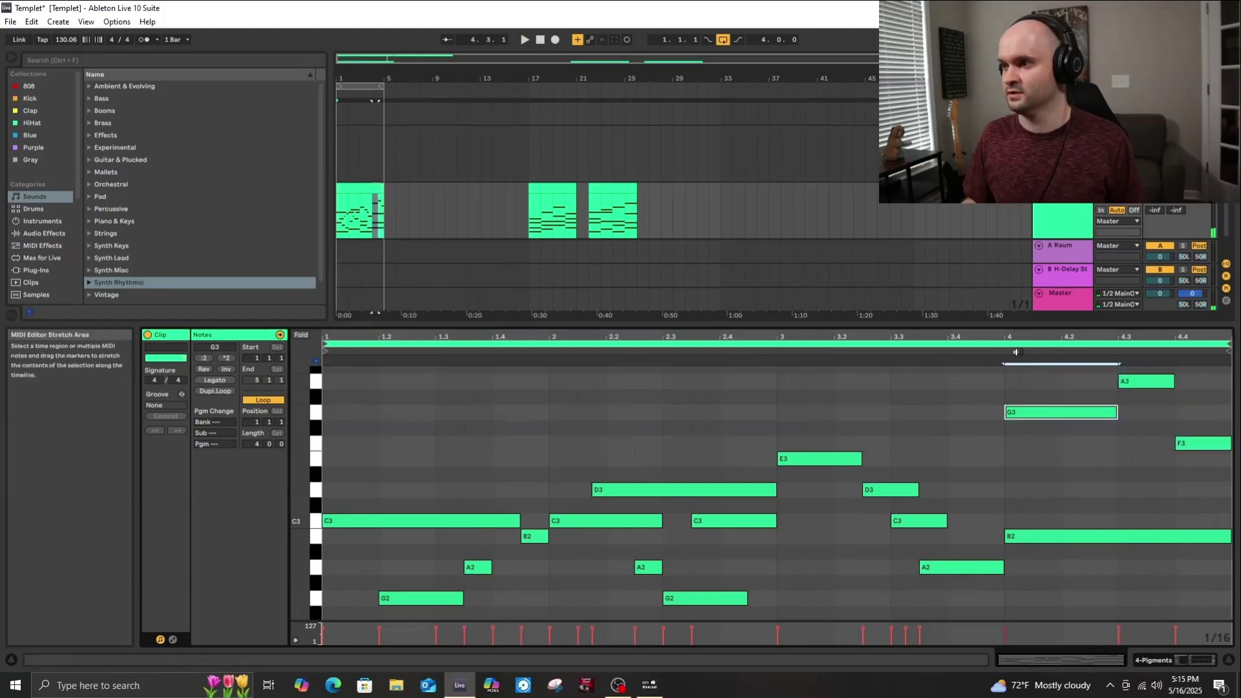
Change the fourth bar's final F3 to an E3 starting at 4.4.3 and play back the progression.
{"action": "left_click", "coordinate": [1180, 445]}
{"action": "left_click_drag", "start_coordinate": [1179, 446], "coordinate": [1211, 461]}
{"action": "scroll", "coordinate": [1098, 452], "scroll_direction": "down", "scroll_amount": 2}
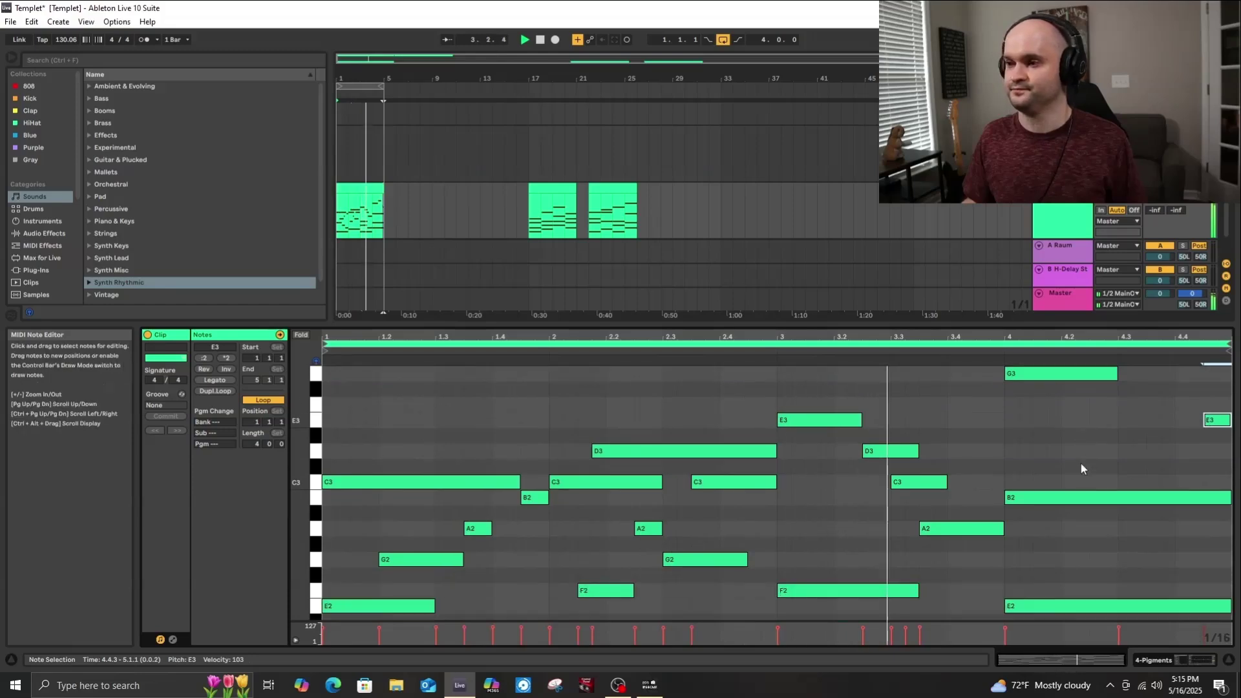
{"action": "scroll", "coordinate": [1044, 464], "scroll_direction": "up", "scroll_amount": 3}
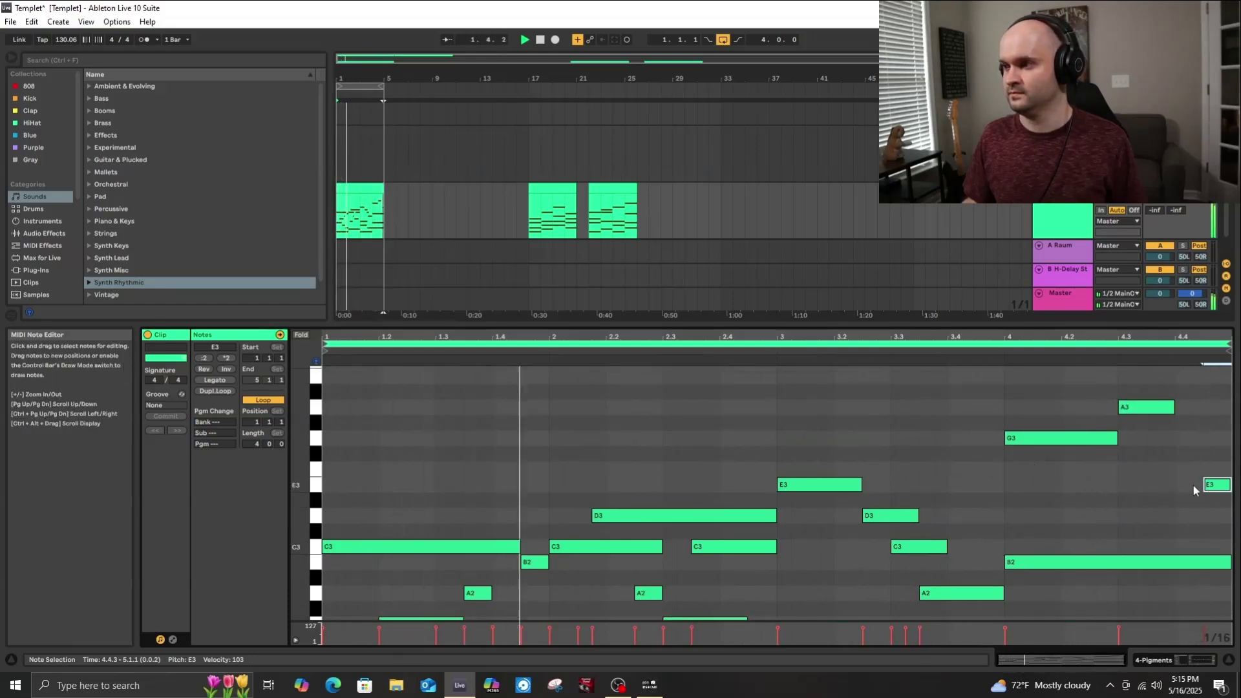
Extend the fourth bar's final E3 back to start at 4.4.1 and review the whole progression during playback.
{"action": "left_click_drag", "start_coordinate": [1205, 484], "coordinate": [1177, 486]}
{"action": "scroll", "coordinate": [1039, 506], "scroll_direction": "down", "scroll_amount": 5}
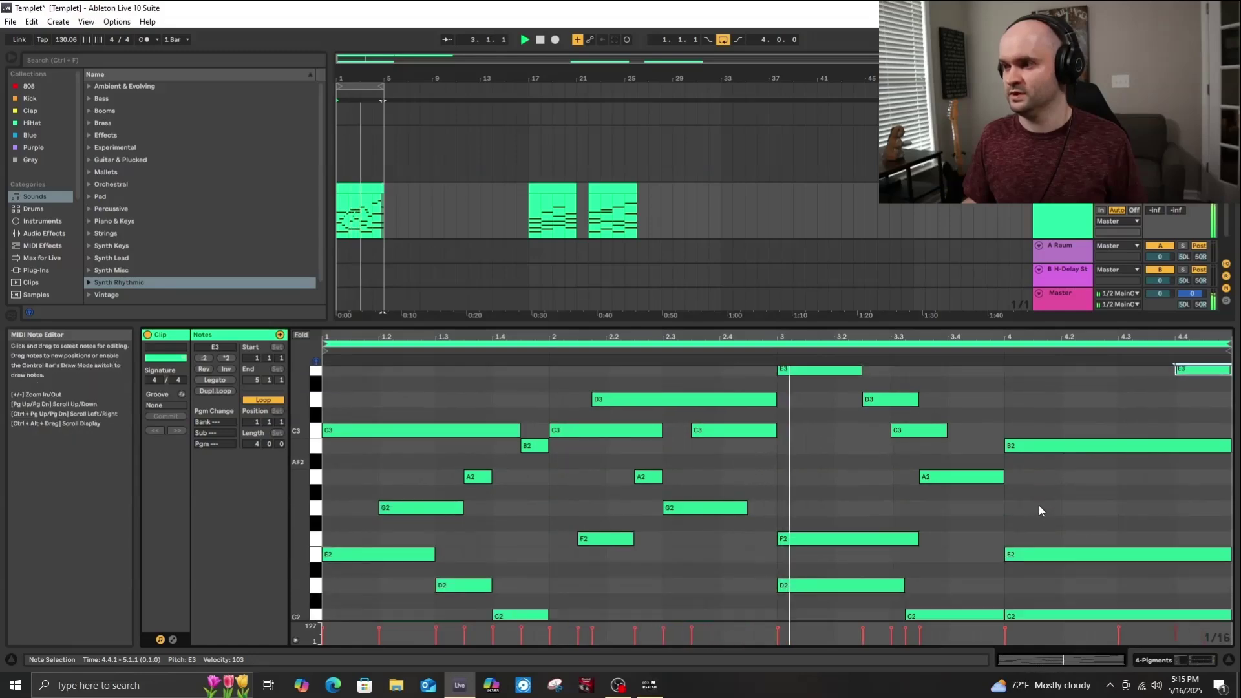
{"action": "scroll", "coordinate": [945, 495], "scroll_direction": "up", "scroll_amount": 1}
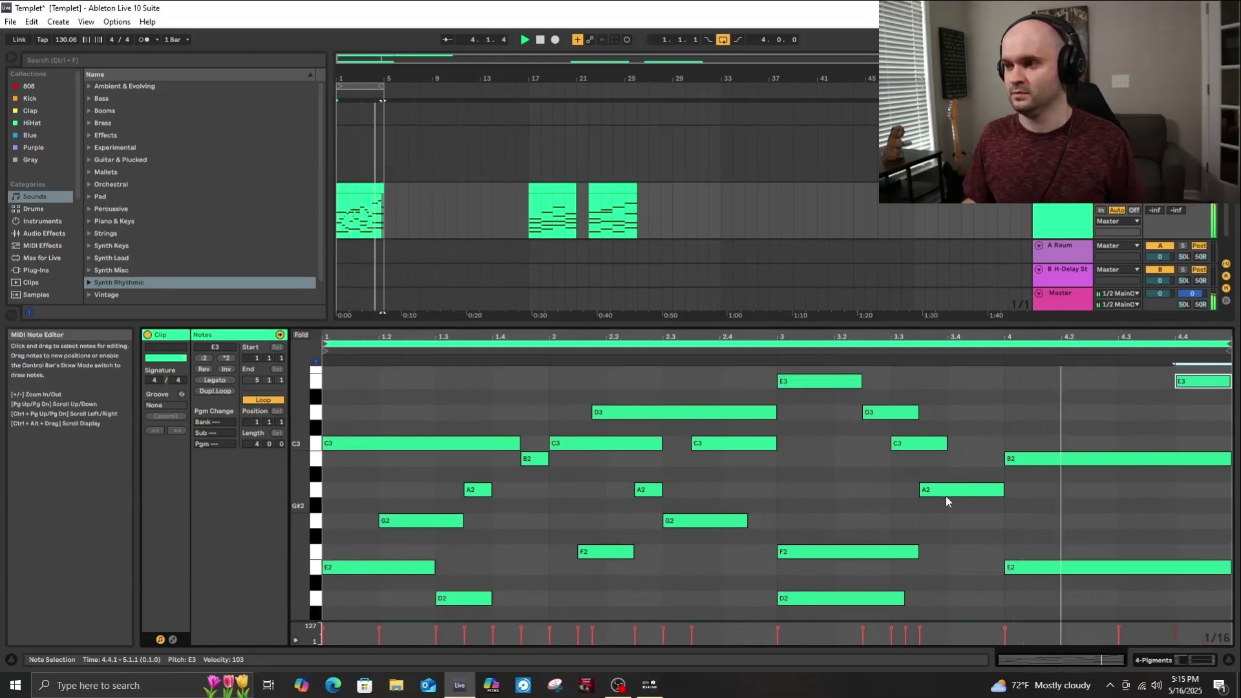
{"action": "scroll", "coordinate": [1009, 488], "scroll_direction": "up", "scroll_amount": 2}
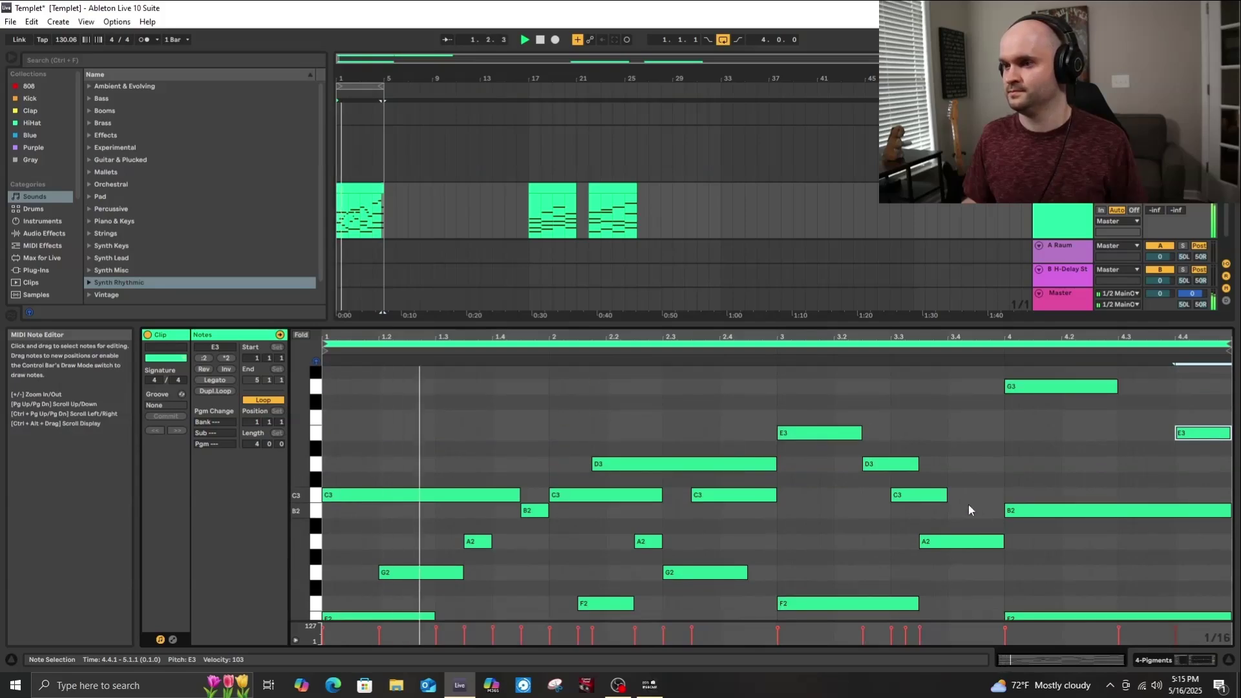
{"action": "scroll", "coordinate": [905, 508], "scroll_direction": "down", "scroll_amount": 2}
{"action": "scroll", "coordinate": [711, 522], "scroll_direction": "up", "scroll_amount": 2}
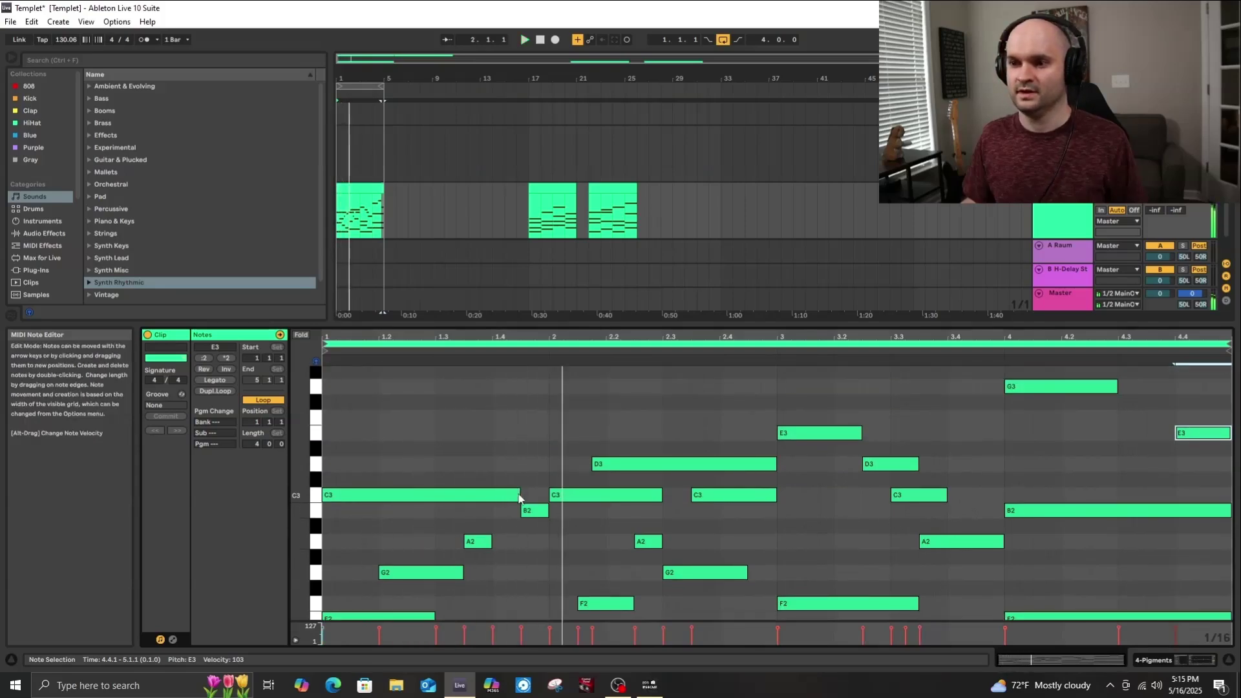
Shorten the first chord's C3 to end at 1.3.1, add E3 from 1.2.3 to 1.4.3 and F3 from 1.4.1 to 2.2.1, and play back.
{"action": "left_click_drag", "start_coordinate": [521, 495], "coordinate": [526, 424]}
{"action": "key", "text": "space"}
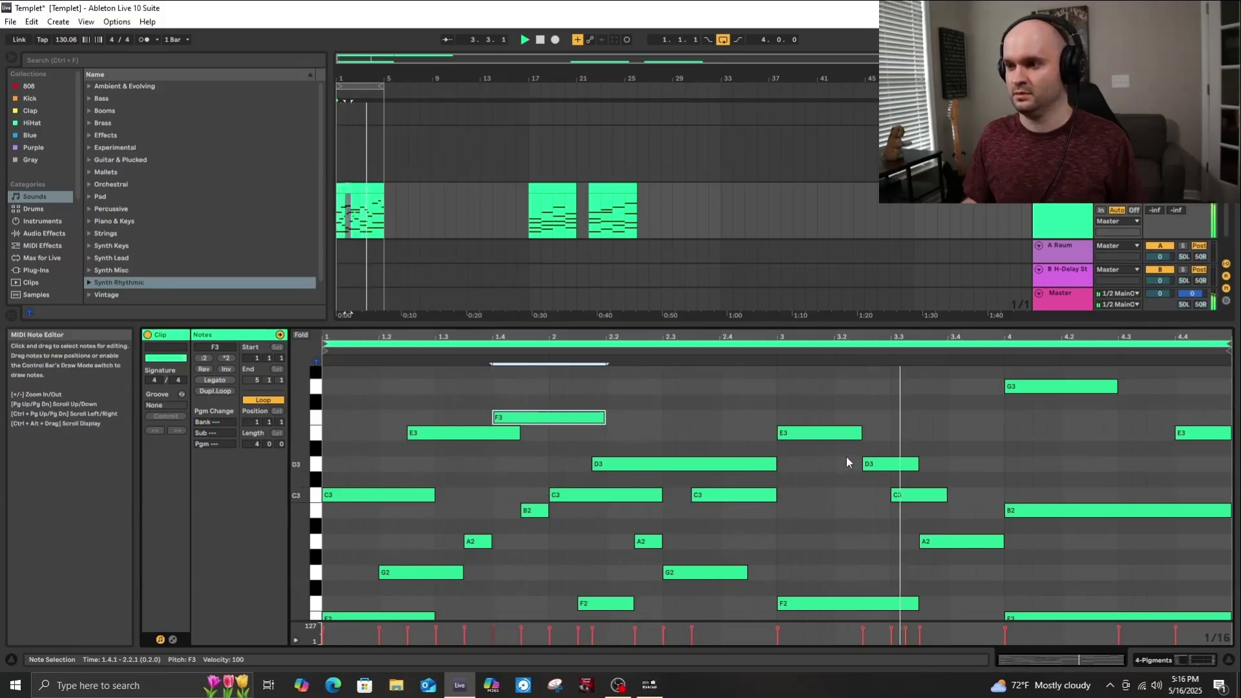
{"action": "scroll", "coordinate": [1047, 455], "scroll_direction": "up", "scroll_amount": 2}
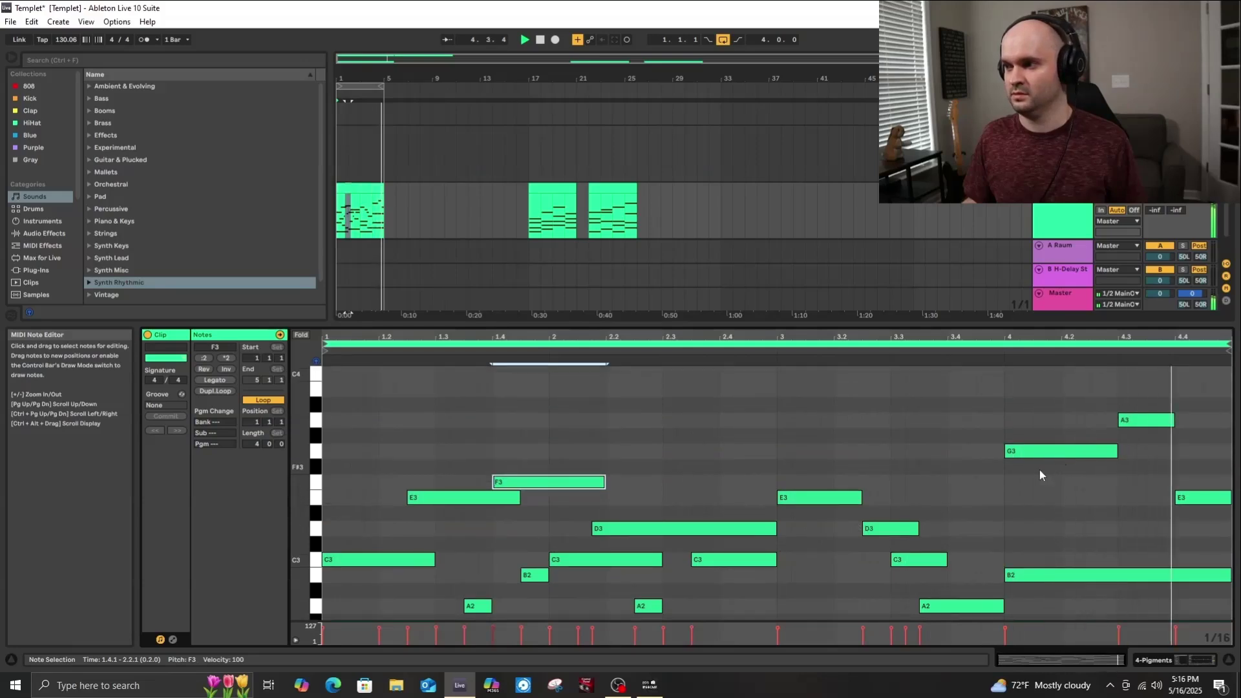
{"action": "scroll", "coordinate": [1042, 470], "scroll_direction": "down", "scroll_amount": 2}
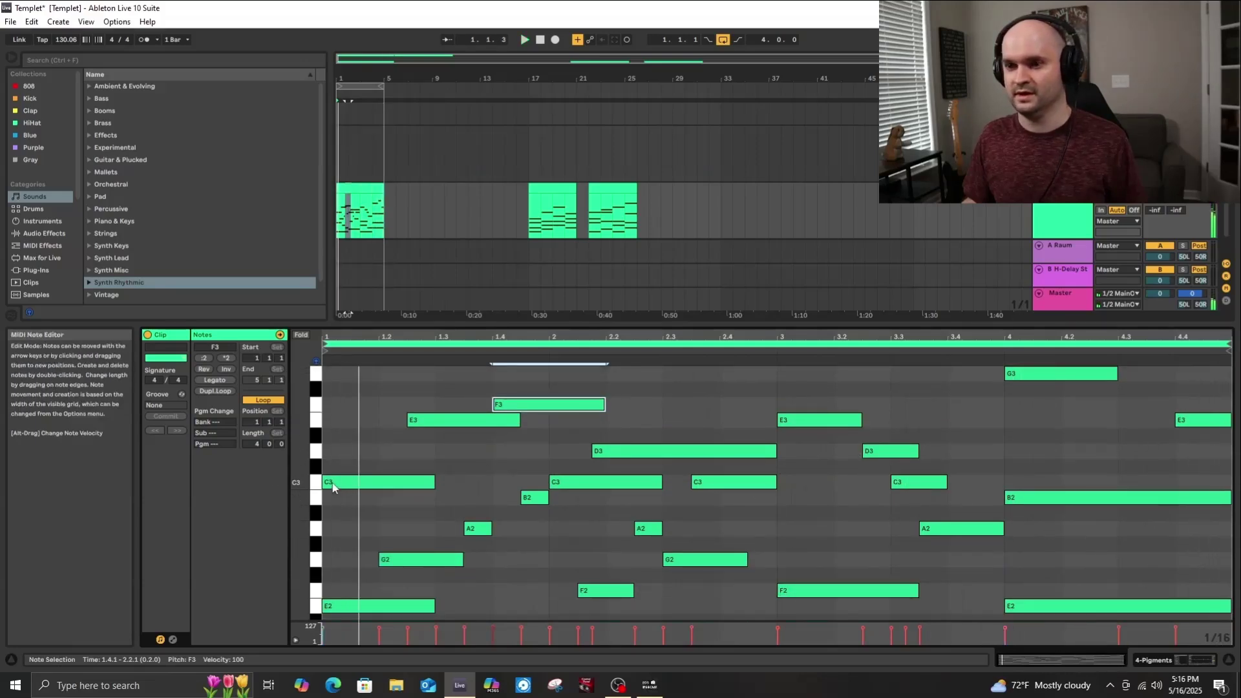
Delay the first chord's C3 so it starts at 1.1.3 and still ends at 1.3.1, and play back the progression.
{"action": "mouse_move", "coordinate": [354, 487]}
{"action": "left_mouse_down"}
{"action": "mouse_move", "coordinate": [357, 457]}
{"action": "mouse_move", "coordinate": [371, 483]}
{"action": "mouse_move", "coordinate": [351, 484]}
{"action": "left_mouse_up"}
{"action": "key", "text": "space"}
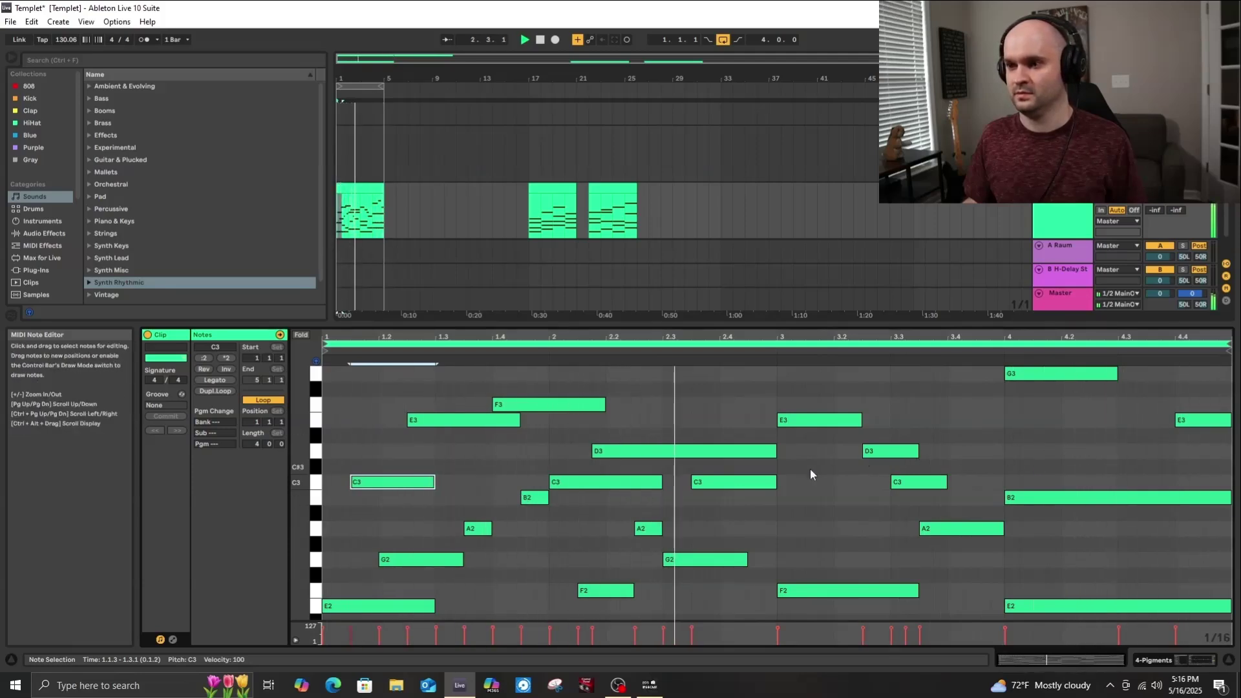
{"action": "scroll", "coordinate": [809, 468], "scroll_direction": "up", "scroll_amount": 1}
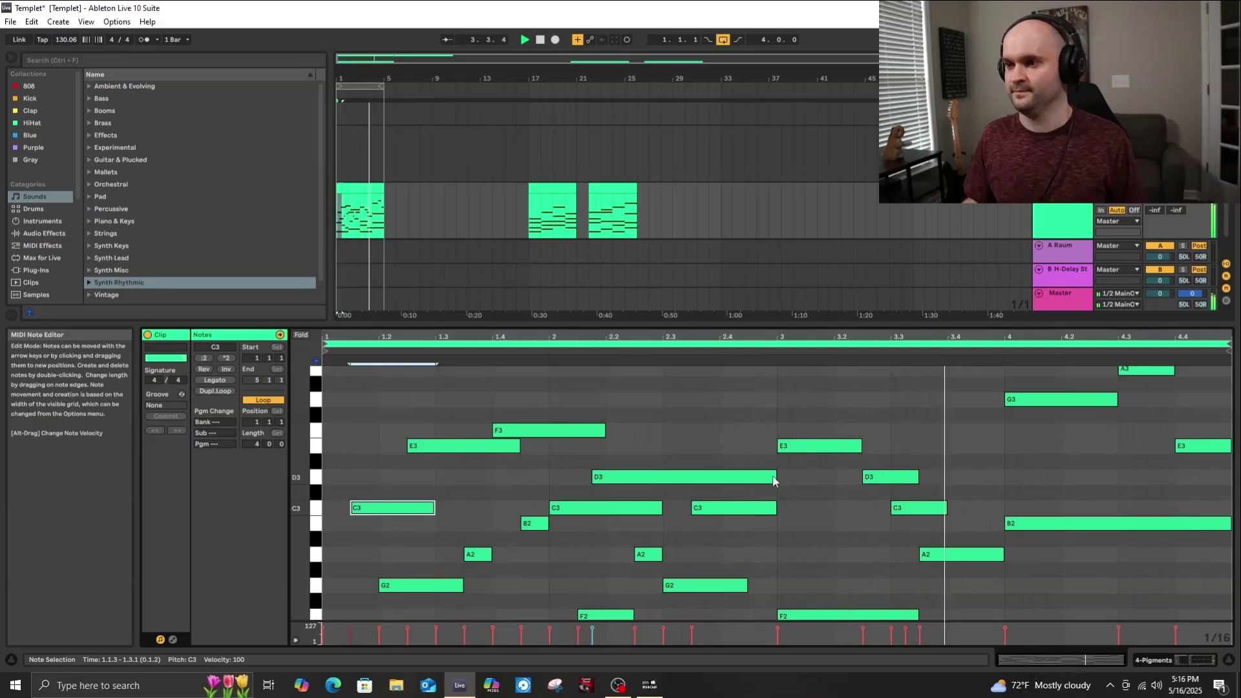
Shorten the second bar's D3 to end at 2.3.3 and its first C3 to end at 2.1.4.
{"action": "left_click_drag", "start_coordinate": [775, 483], "coordinate": [589, 513]}
{"action": "scroll", "coordinate": [855, 521], "scroll_direction": "down", "scroll_amount": 4}
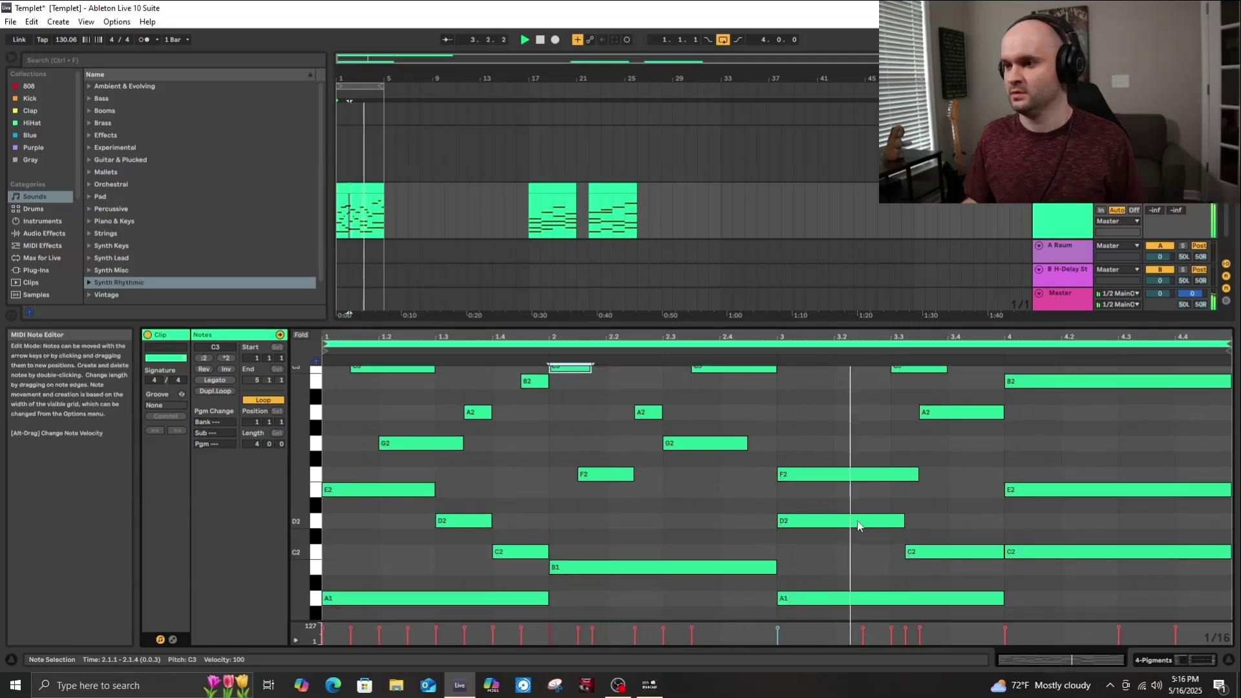
{"action": "scroll", "coordinate": [840, 557], "scroll_direction": "up", "scroll_amount": 5}
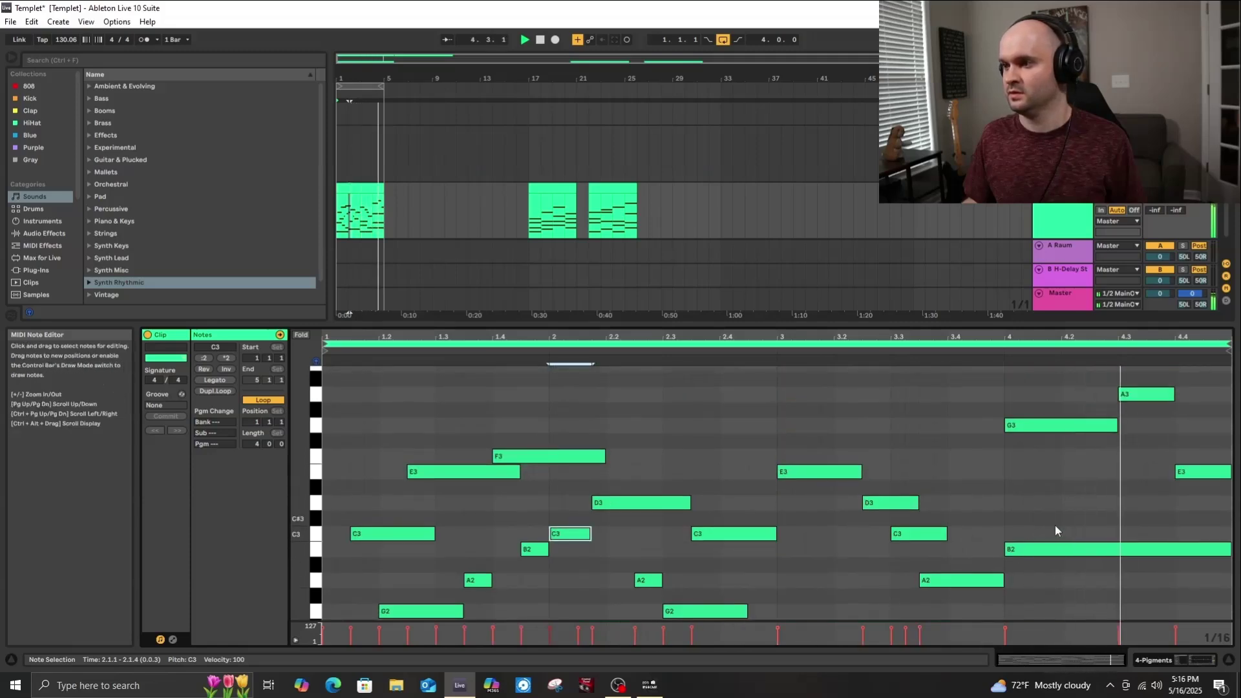
Shorten the third bar's C3 to end at 3.3.3 and its D3 to end at 3.3.1.
{"action": "left_click_drag", "start_coordinate": [945, 534], "coordinate": [919, 533]}
{"action": "left_click", "coordinate": [918, 504]}
{"action": "scroll", "coordinate": [966, 568], "scroll_direction": "down", "scroll_amount": 5}
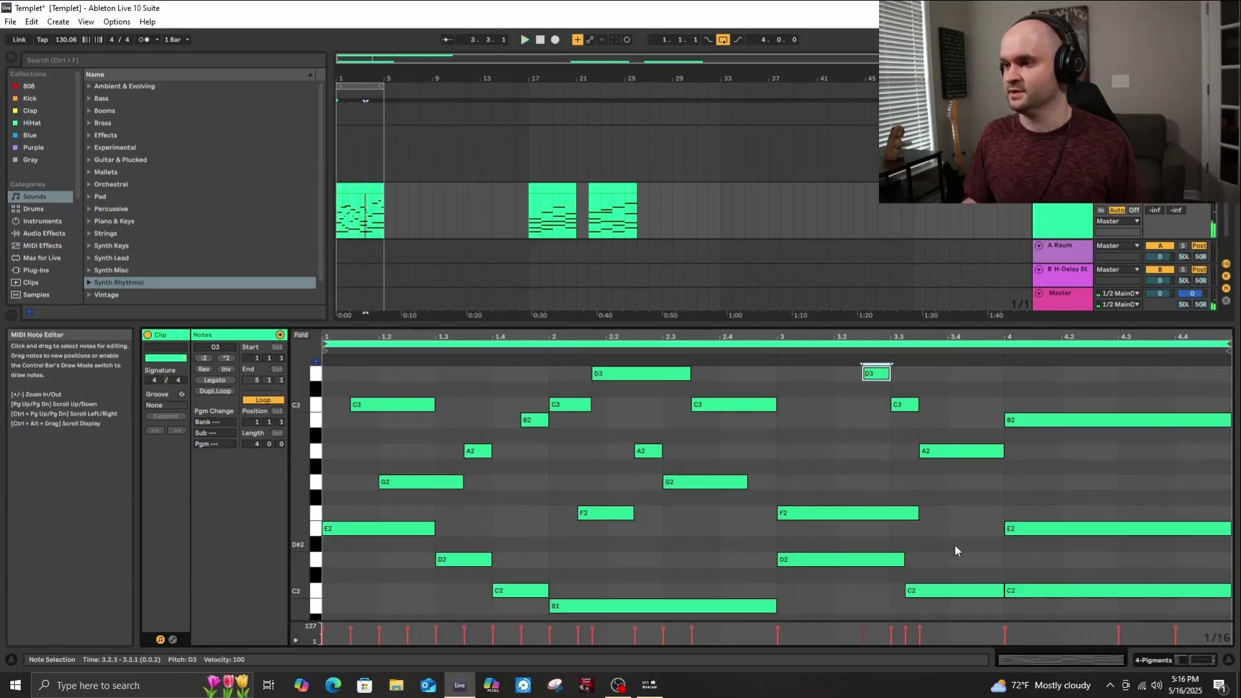
{"action": "scroll", "coordinate": [1018, 566], "scroll_direction": "up", "scroll_amount": 3}
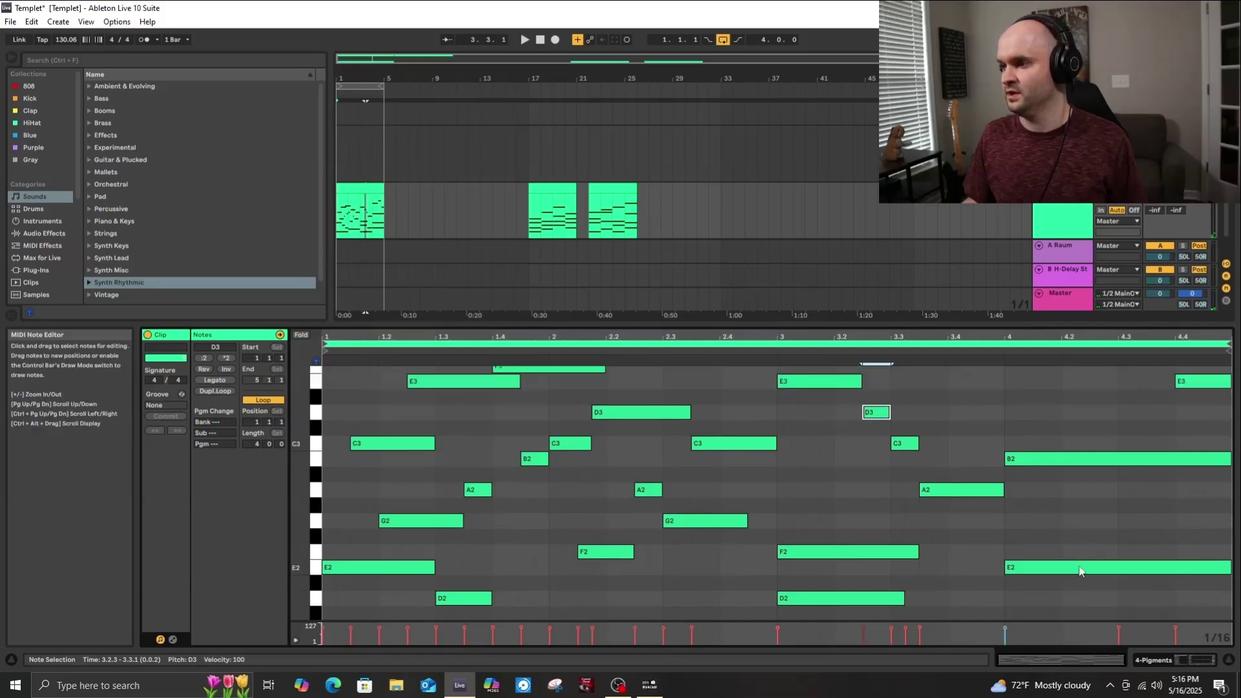
Delay the fourth chord's B2 to start at 4.2.1 and its E2 to start at 4.1.3, and play back the progression.
{"action": "left_click_drag", "start_coordinate": [1007, 510], "coordinate": [1062, 510]}
{"action": "scroll", "coordinate": [1042, 548], "scroll_direction": "down", "scroll_amount": 2}
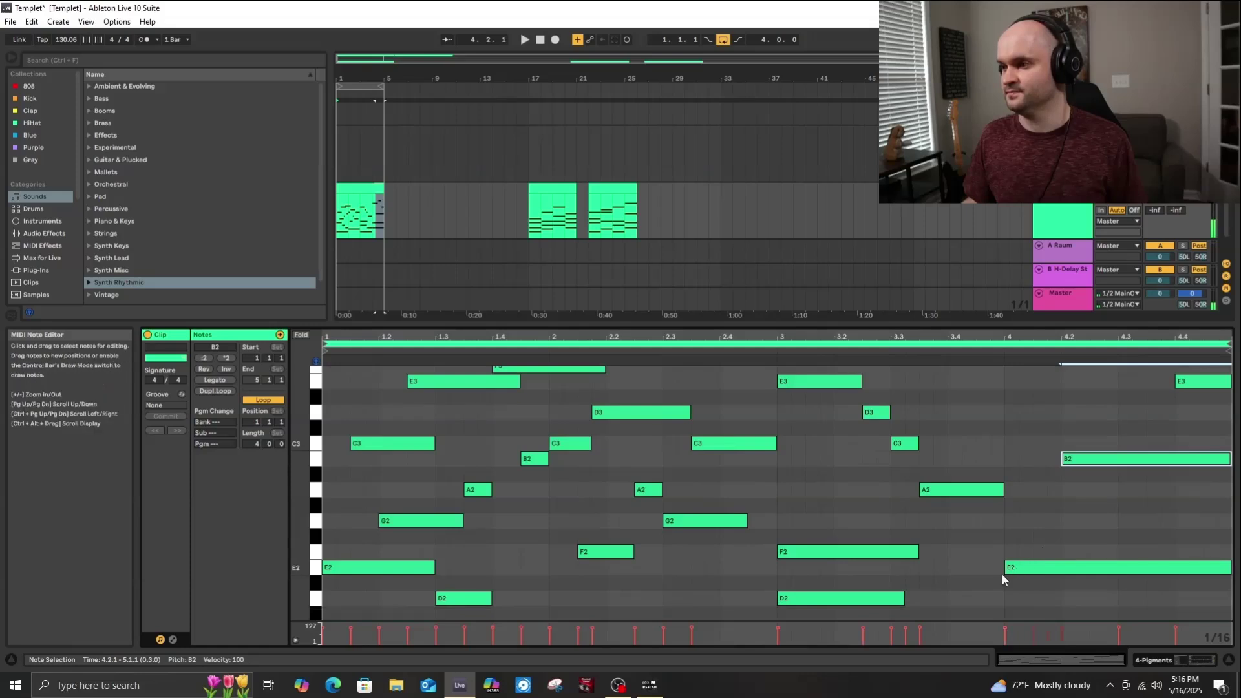
{"action": "mouse_move", "coordinate": [1006, 573]}
{"action": "left_mouse_down"}
{"action": "mouse_move", "coordinate": [1084, 572]}
{"action": "mouse_move", "coordinate": [1023, 567]}
{"action": "left_mouse_up"}
{"action": "key", "text": "space"}
{"action": "scroll", "coordinate": [1010, 548], "scroll_direction": "up", "scroll_amount": 1}
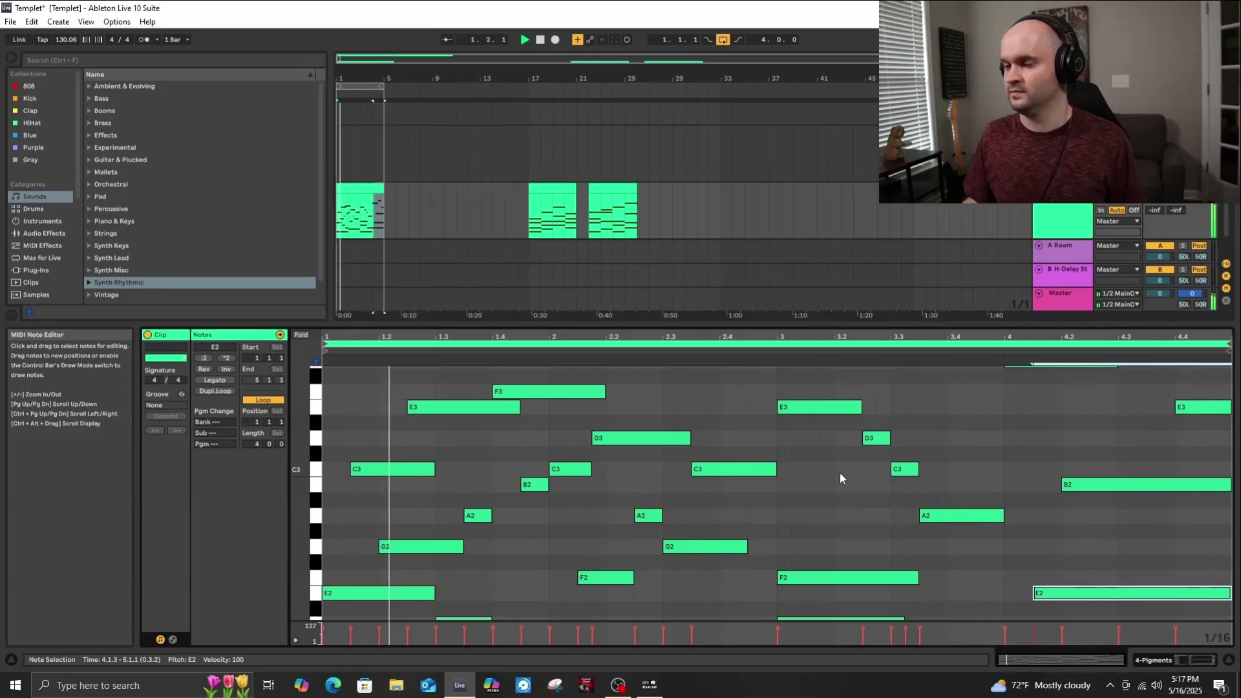
Duplicate the Pigments track, panning the original to 50L and the duplicate to 50R.
{"action": "key", "text": "shift+Tab"}
{"action": "left_click", "coordinate": [1072, 269]}
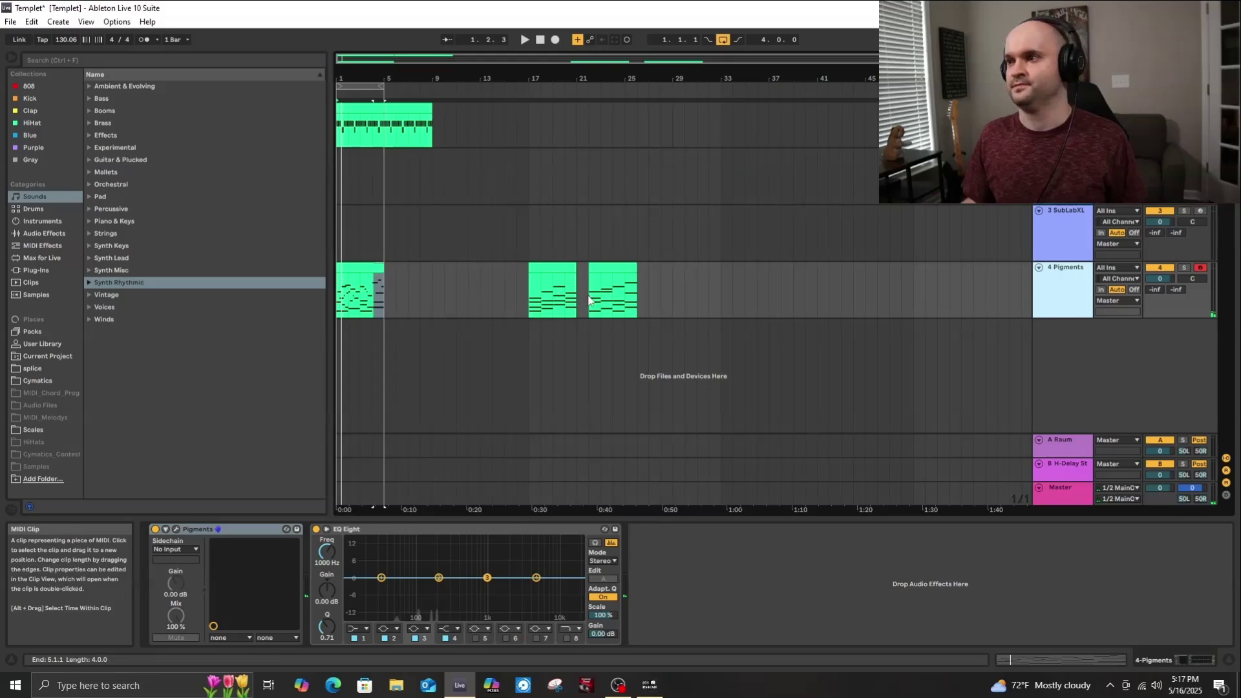
{"action": "key", "text": "ctrl+d"}
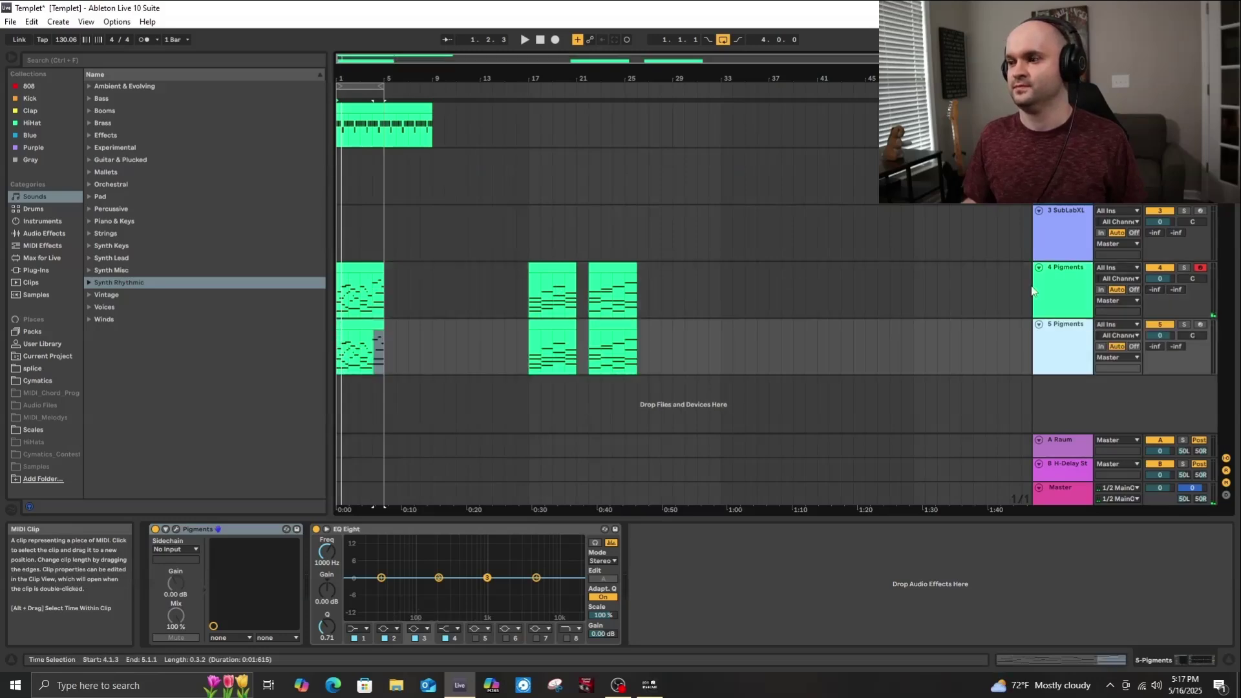
{"action": "left_click_drag", "start_coordinate": [1189, 279], "coordinate": [1189, 304]}
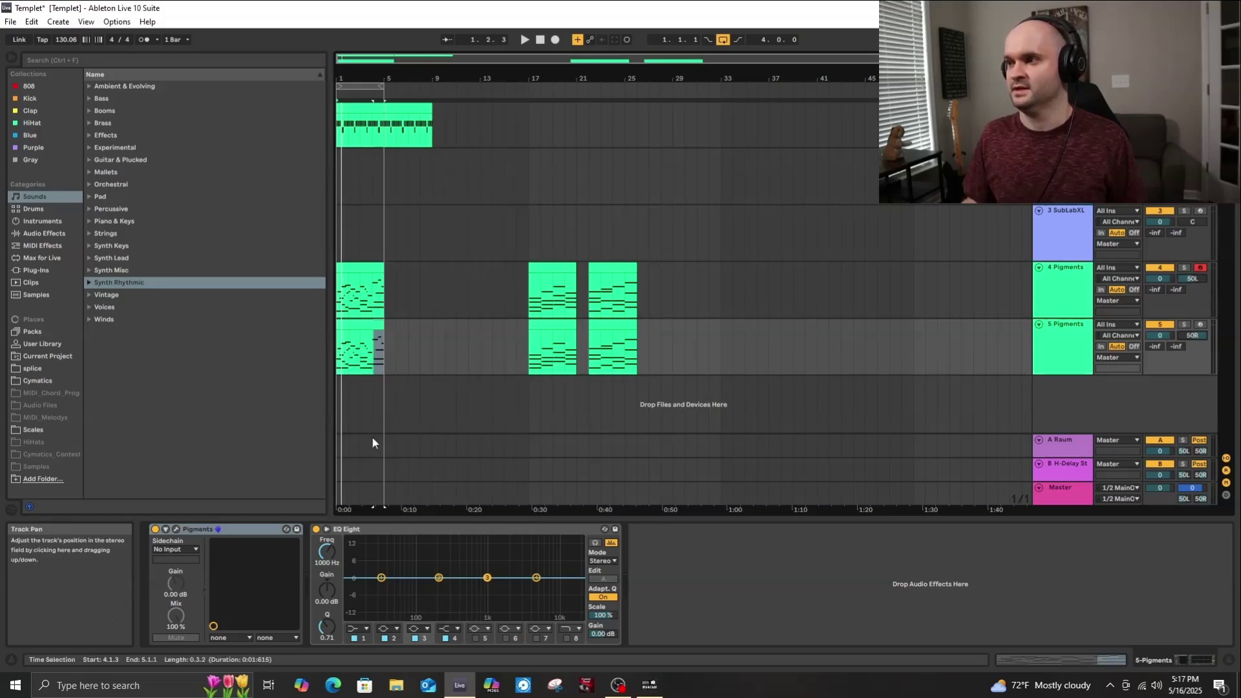
{"action": "left_click", "coordinate": [371, 331]}
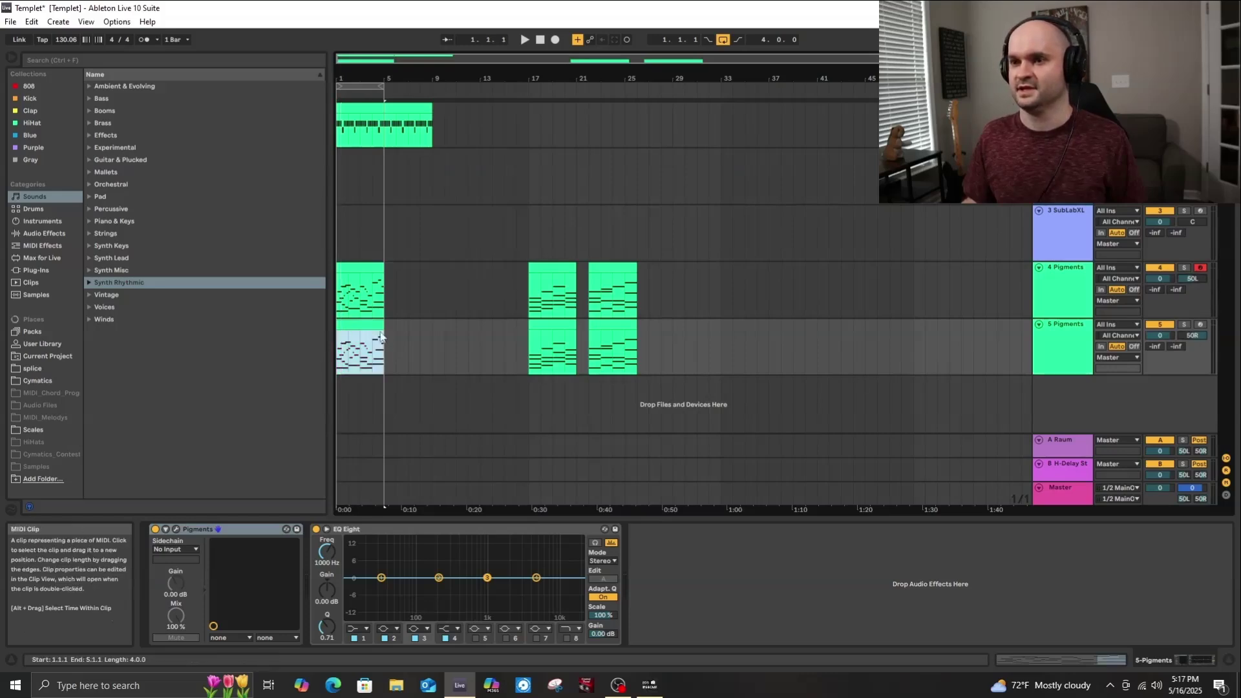
During playback, lower the duplicate track's Pigments release and flutter macros and reduce its timbre macro to about 0.35.
{"action": "left_click", "coordinate": [1069, 331]}
{"action": "key", "text": "space"}
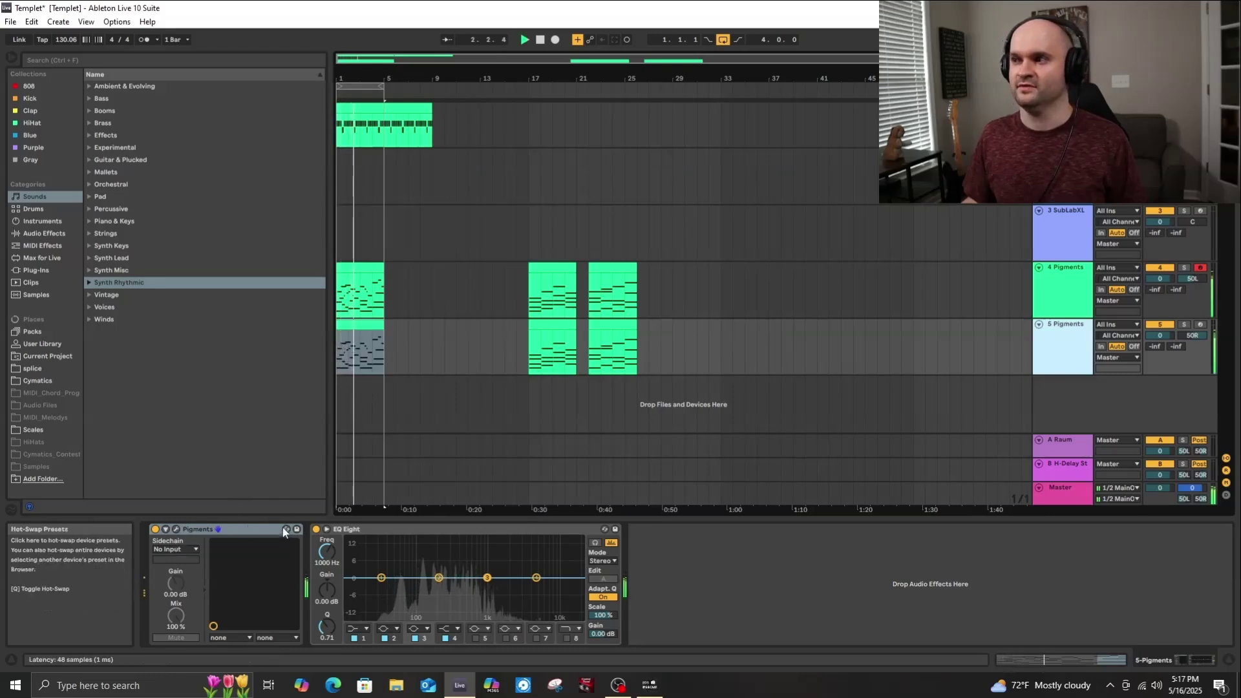
{"action": "left_click", "coordinate": [177, 531]}
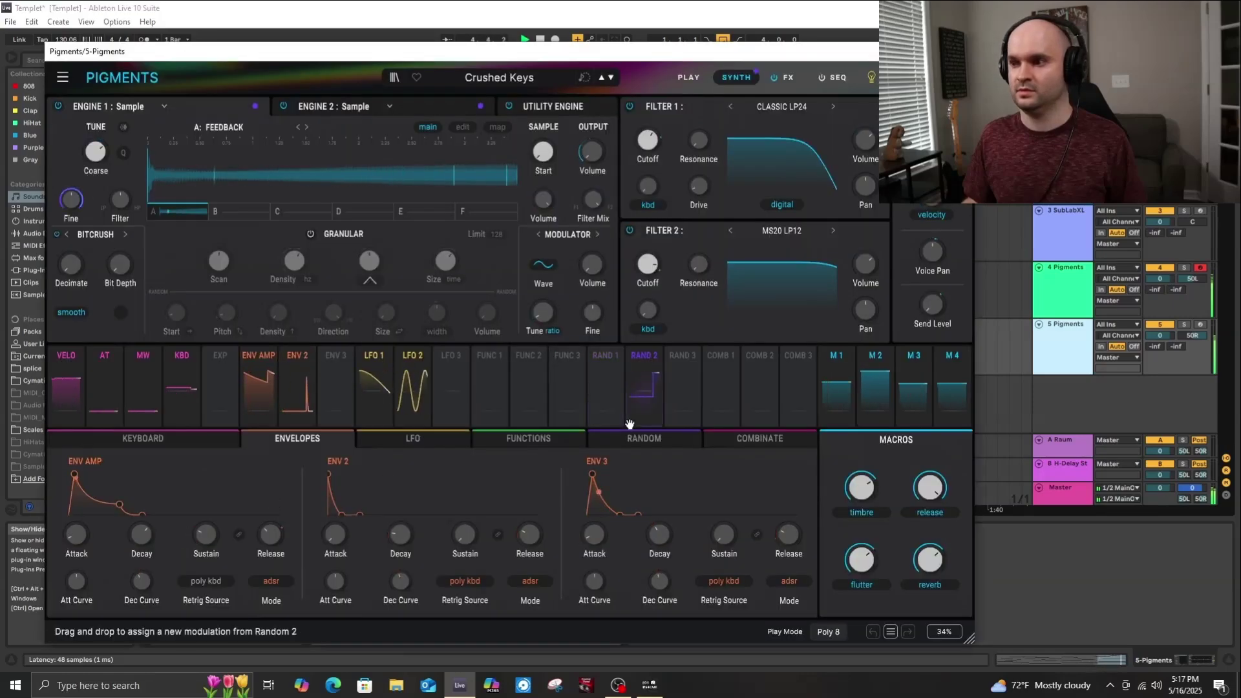
{"action": "double_click", "coordinate": [931, 490]}
{"action": "double_click", "coordinate": [861, 560]}
{"action": "mouse_move", "coordinate": [861, 487]}
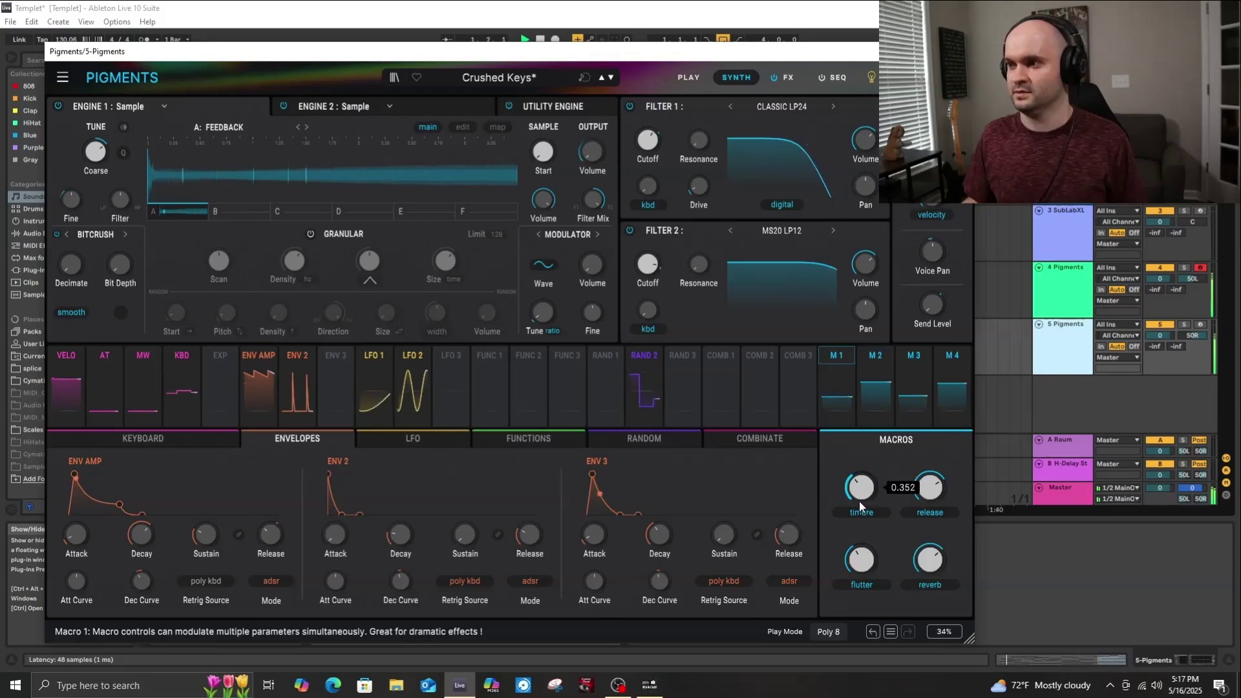
{"action": "left_click_drag", "start_coordinate": [855, 491], "coordinate": [855, 433]}
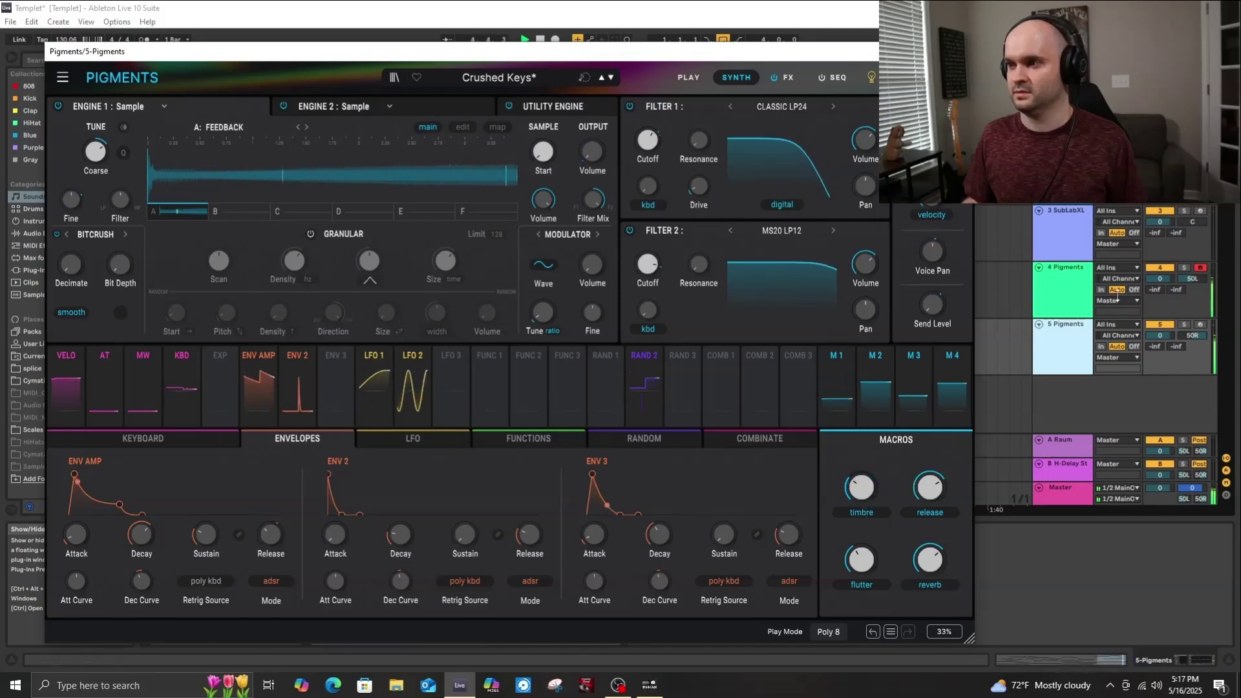
Lower the timbre, release and flutter macros slightly differently in the original track's Pigments instrument, then close its window.
{"action": "left_click", "coordinate": [1088, 298]}
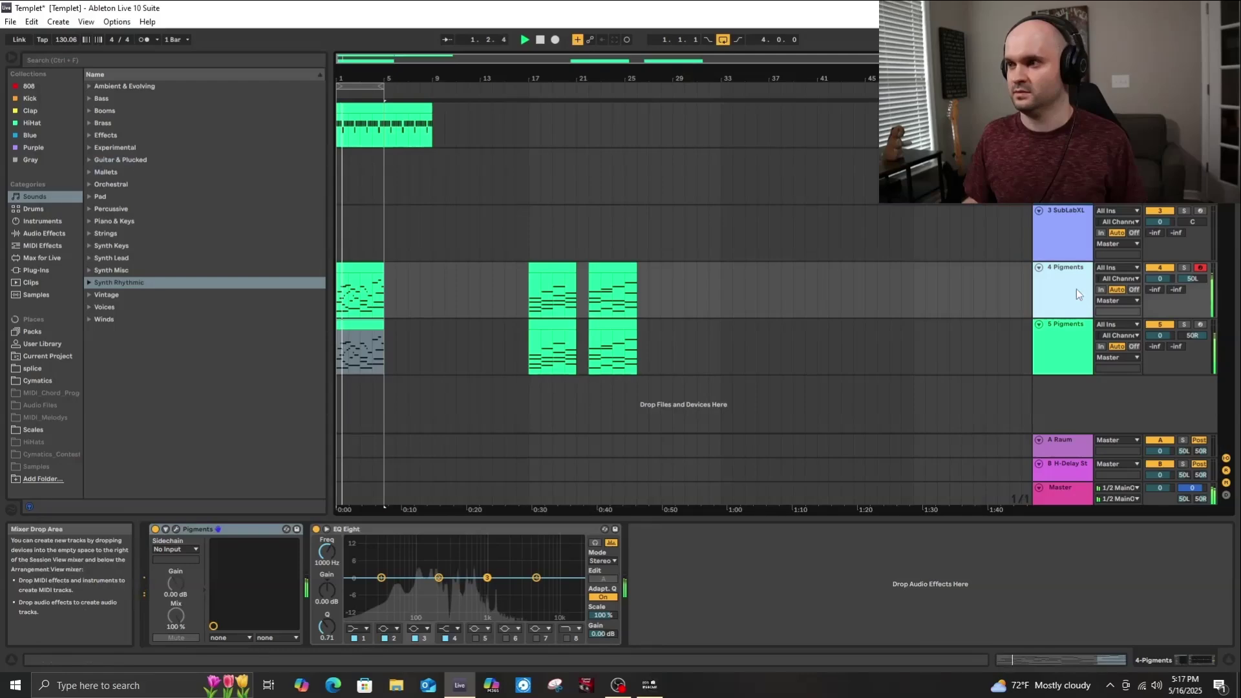
{"action": "left_click", "coordinate": [176, 529]}
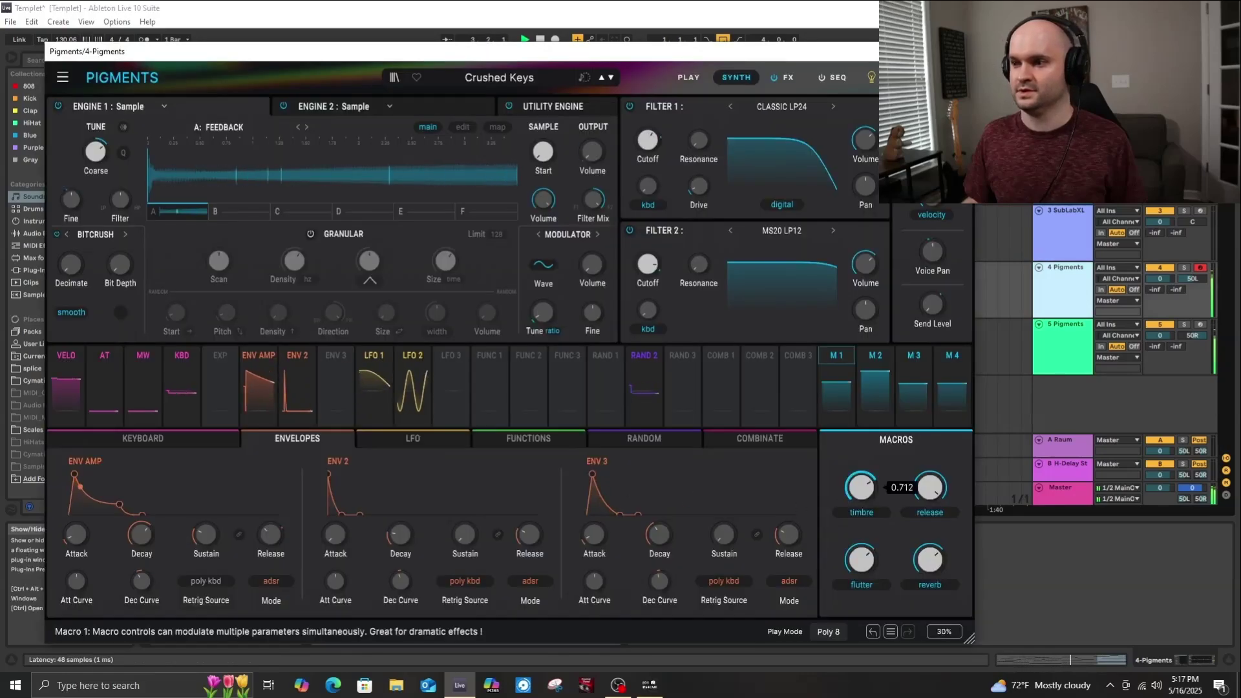
{"action": "left_click_drag", "start_coordinate": [861, 497], "coordinate": [926, 533]}
{"action": "left_click_drag", "start_coordinate": [862, 558], "coordinate": [864, 572]}
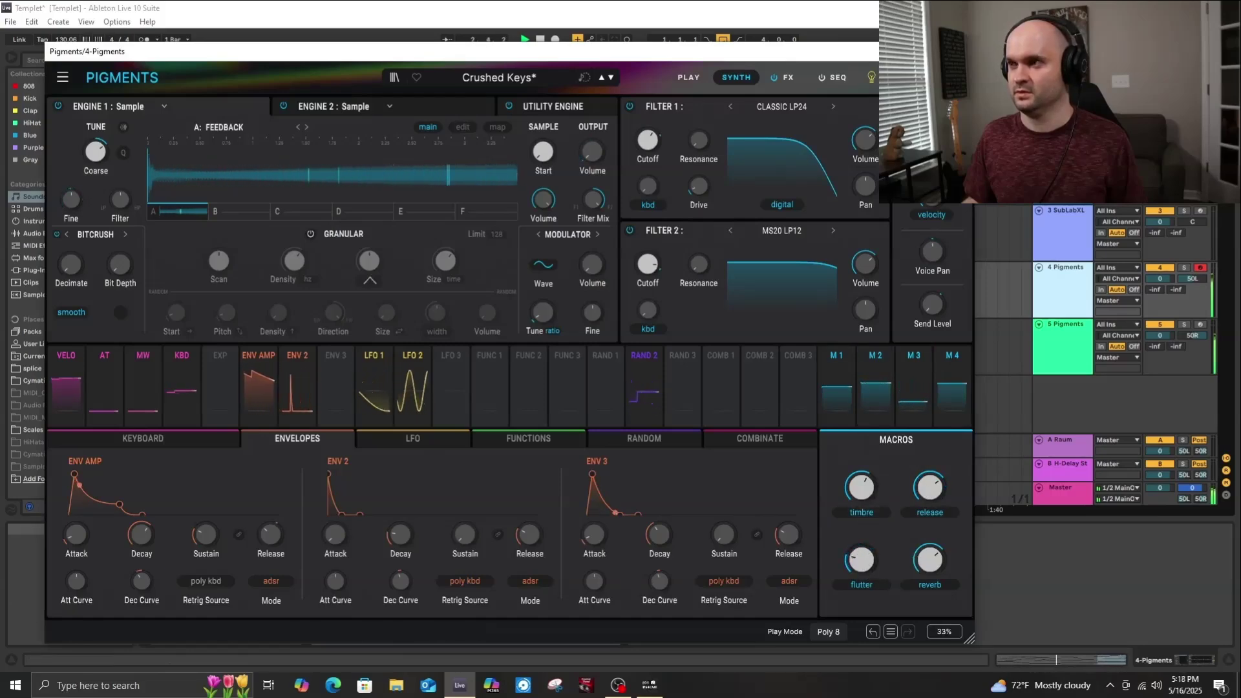
{"action": "key", "text": "ctrl+alt+p"}
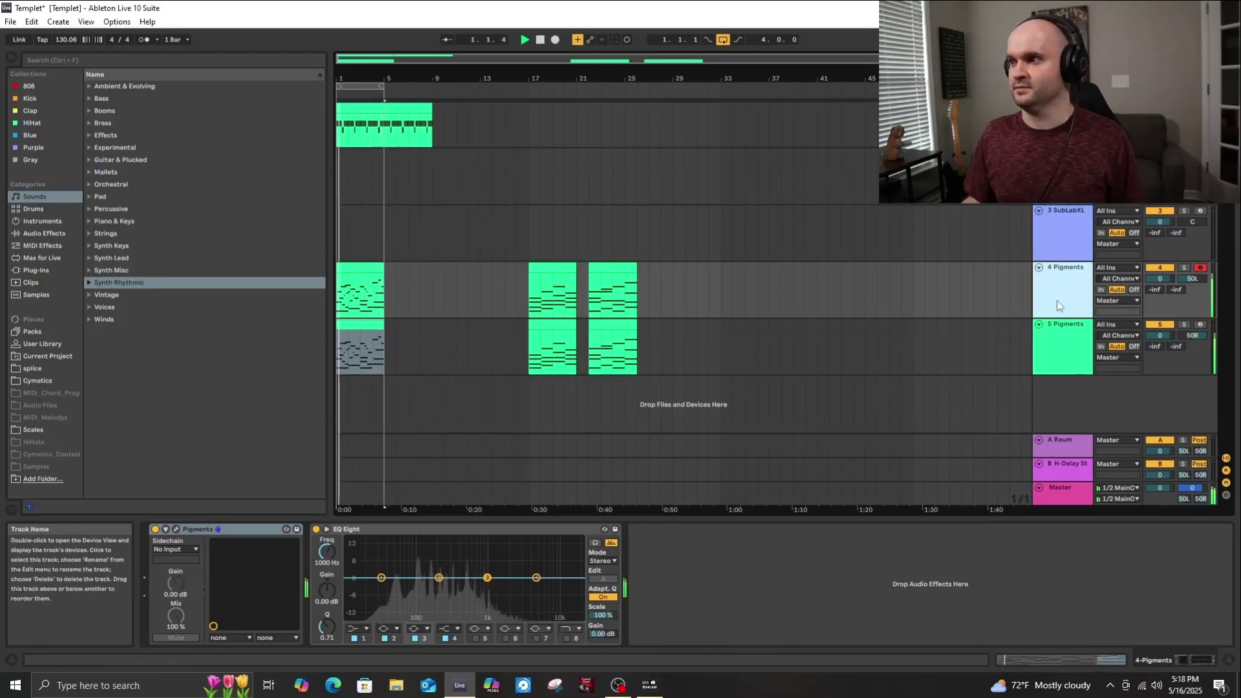
Check the macro settings in the duplicate track's Pigments window and stop playback.
{"action": "left_click", "coordinate": [1060, 342]}
{"action": "key", "text": "ctrl+alt+p"}
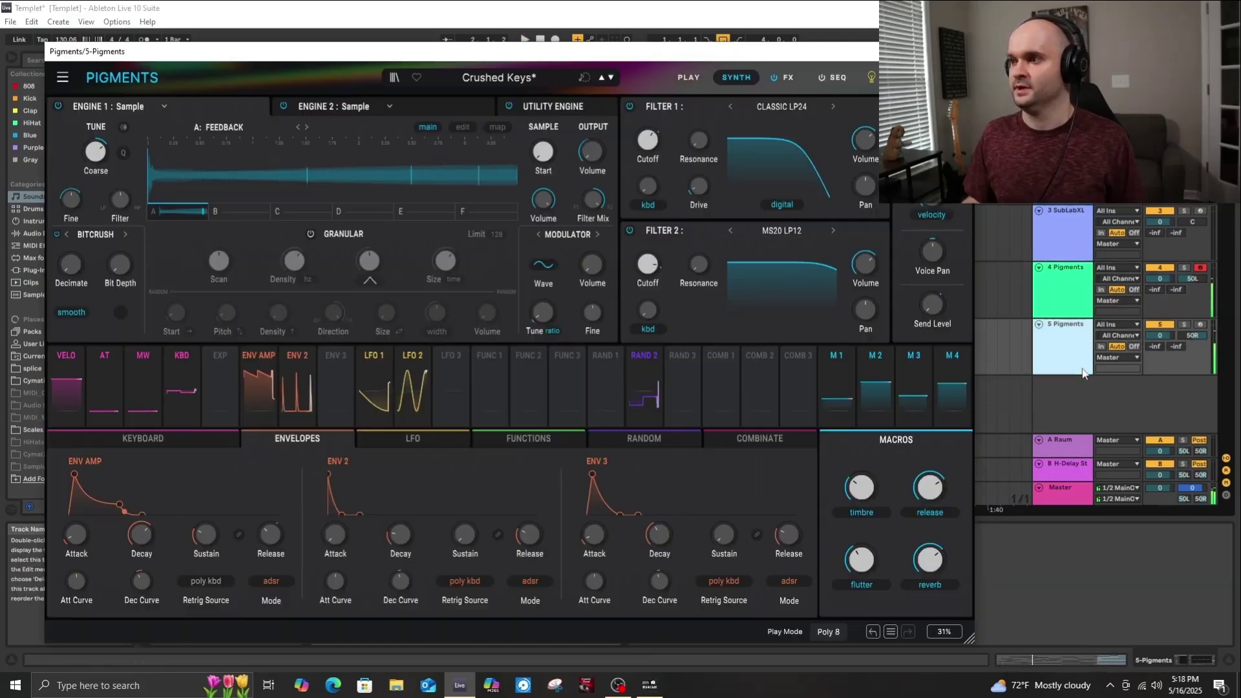
{"action": "key", "text": "ctrl+alt+p"}
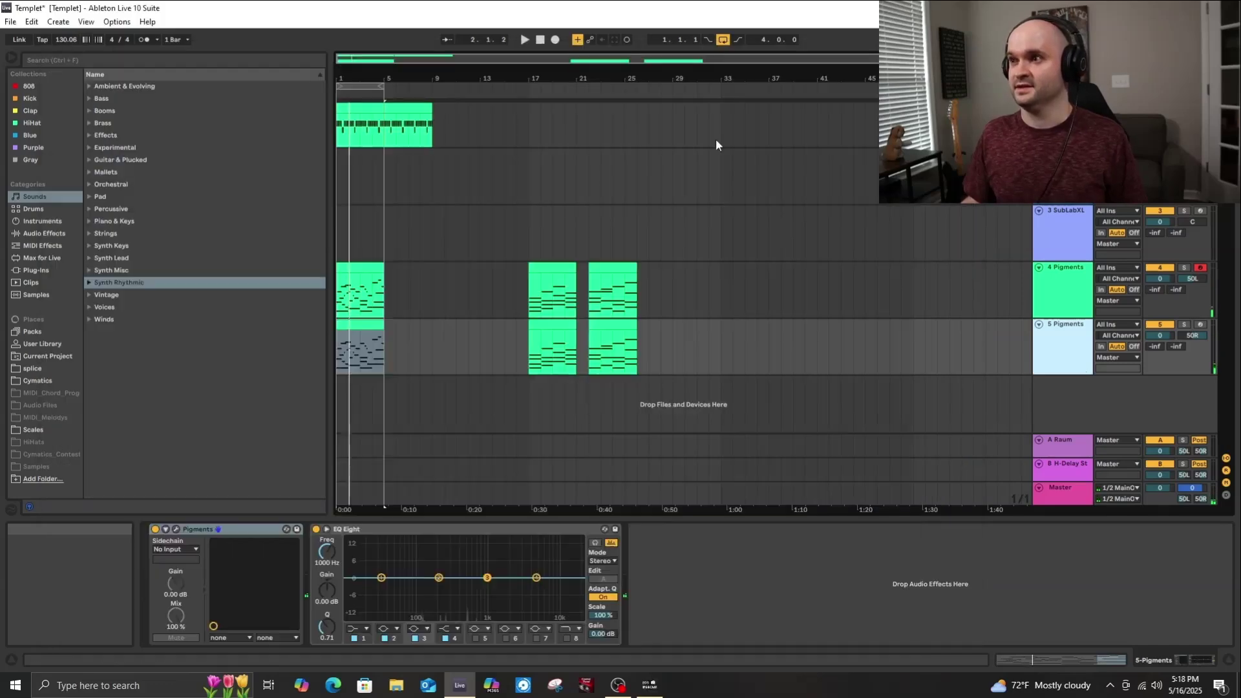
Compare the duplicate track's basic seventh-chord, spread-voicing and melodic clips in the note editor.
{"action": "double_click", "coordinate": [604, 343]}
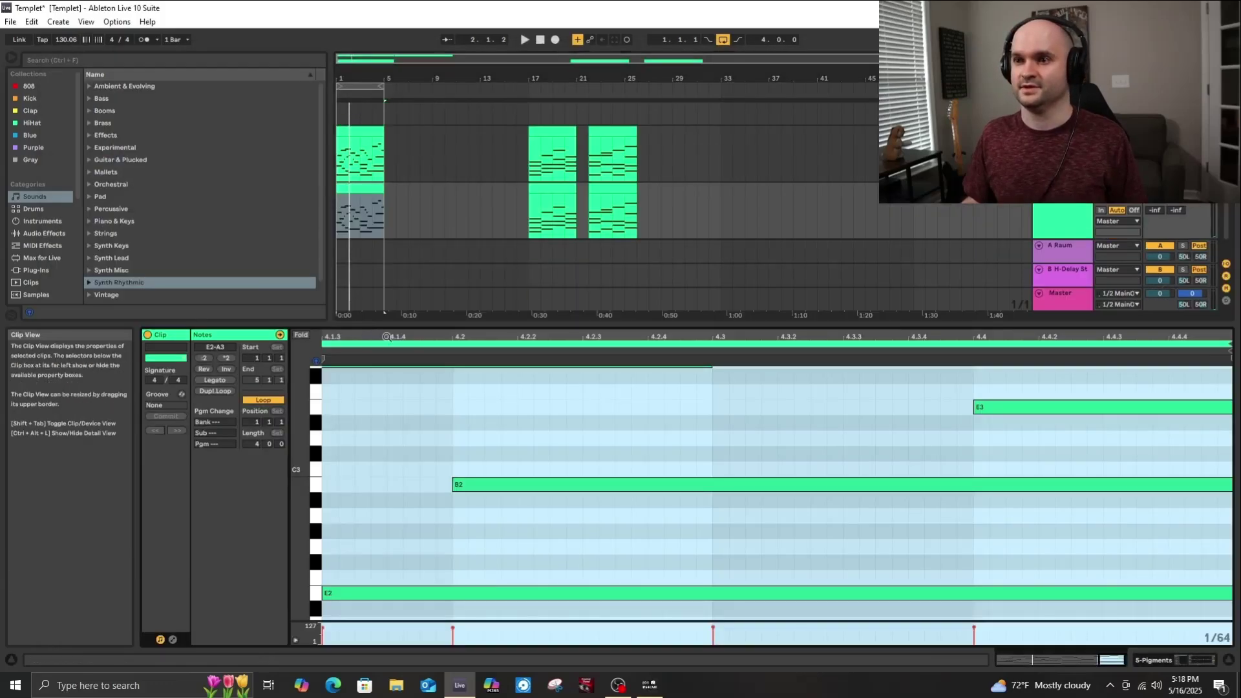
{"action": "left_click", "coordinate": [551, 223]}
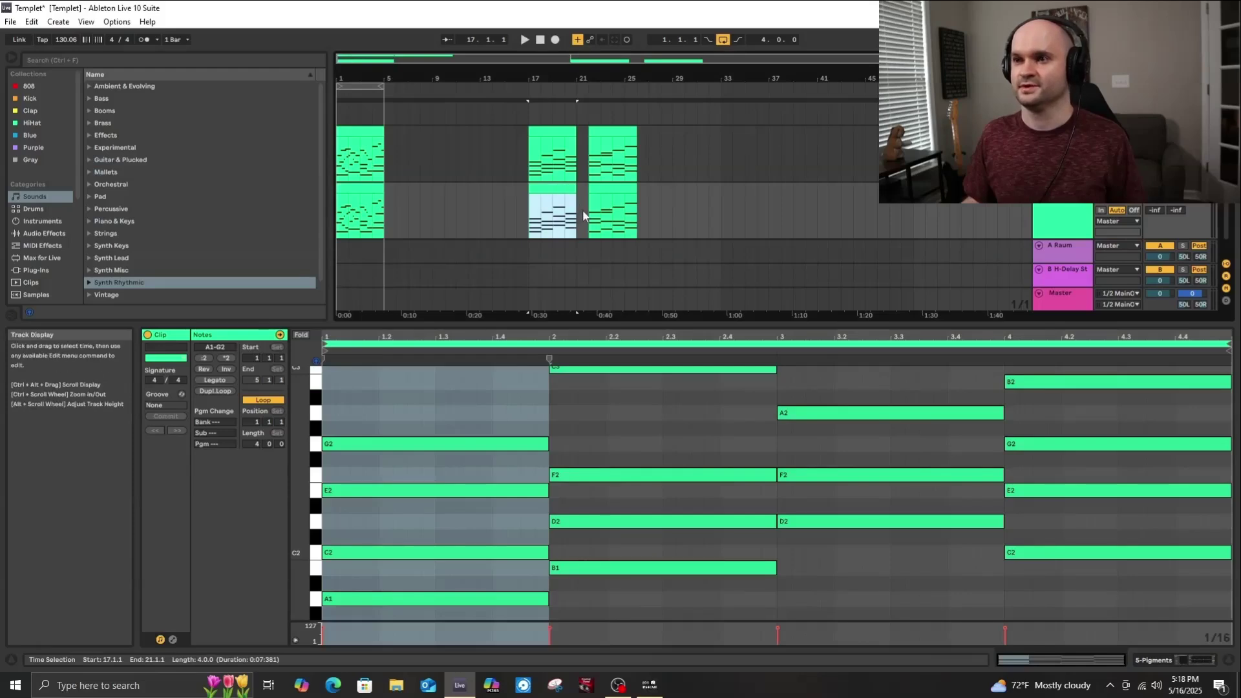
{"action": "left_click", "coordinate": [613, 205]}
{"action": "scroll", "coordinate": [595, 453], "scroll_direction": "up", "scroll_amount": 1}
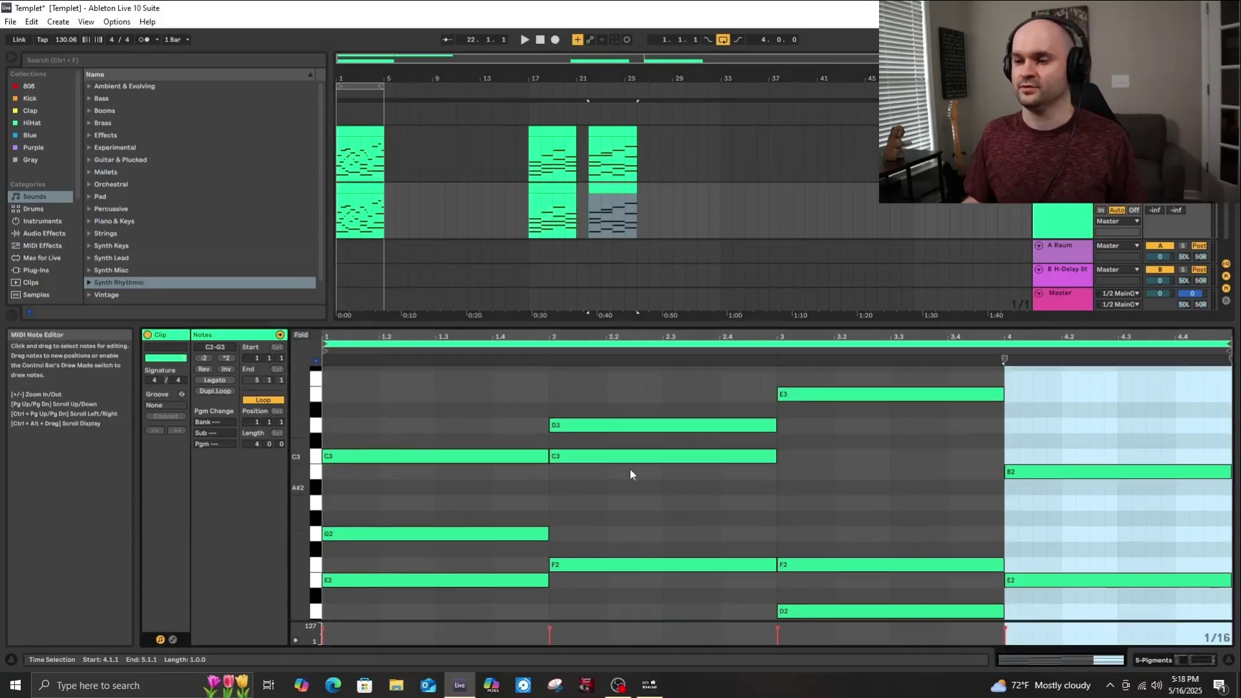
{"action": "left_click", "coordinate": [360, 212]}
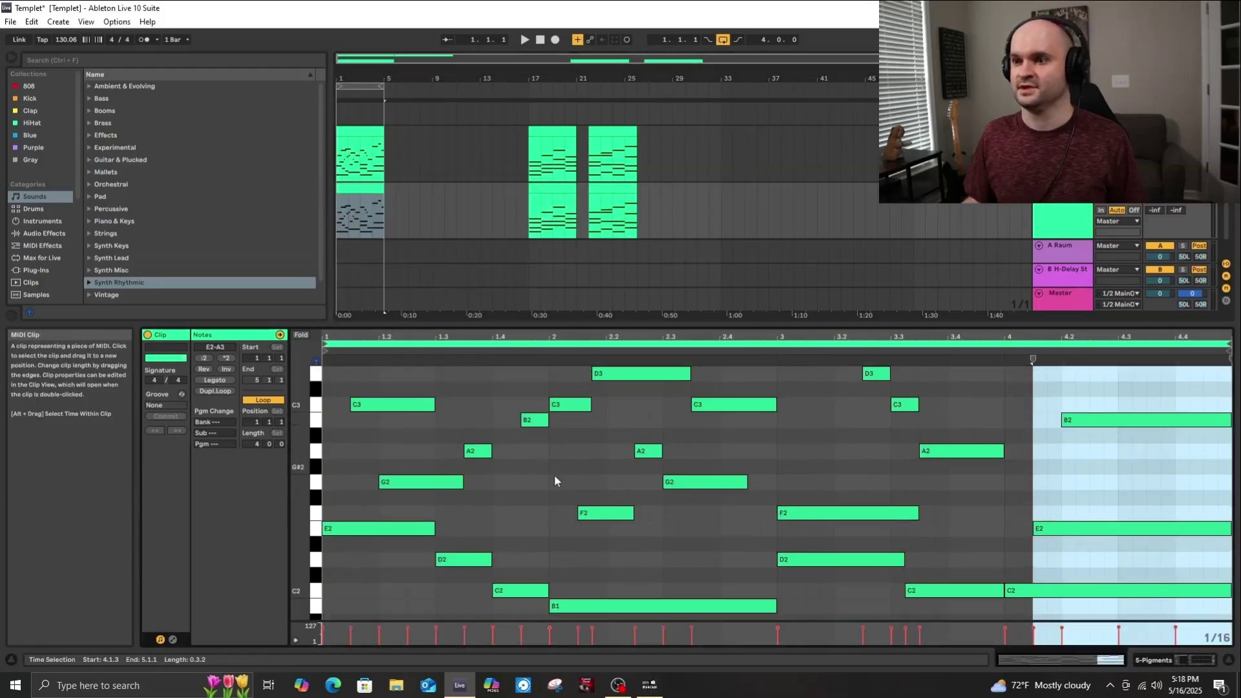
{"action": "scroll", "coordinate": [647, 517], "scroll_direction": "down", "scroll_amount": 1}
{"action": "left_click", "coordinate": [669, 535]}
{"action": "scroll", "coordinate": [669, 536], "scroll_direction": "down", "scroll_amount": 3}
{"action": "scroll", "coordinate": [848, 489], "scroll_direction": "up", "scroll_amount": 3}
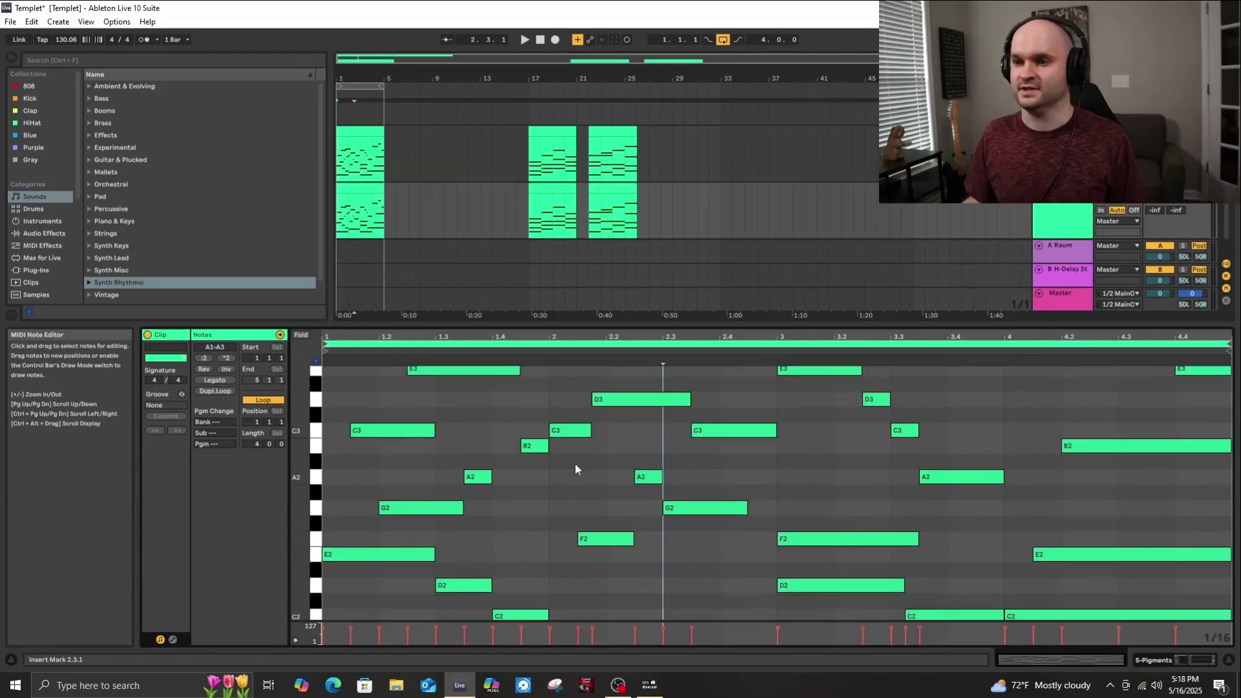
{"action": "left_click_drag", "start_coordinate": [327, 432], "coordinate": [549, 593]}
{"action": "left_click", "coordinate": [545, 593]}
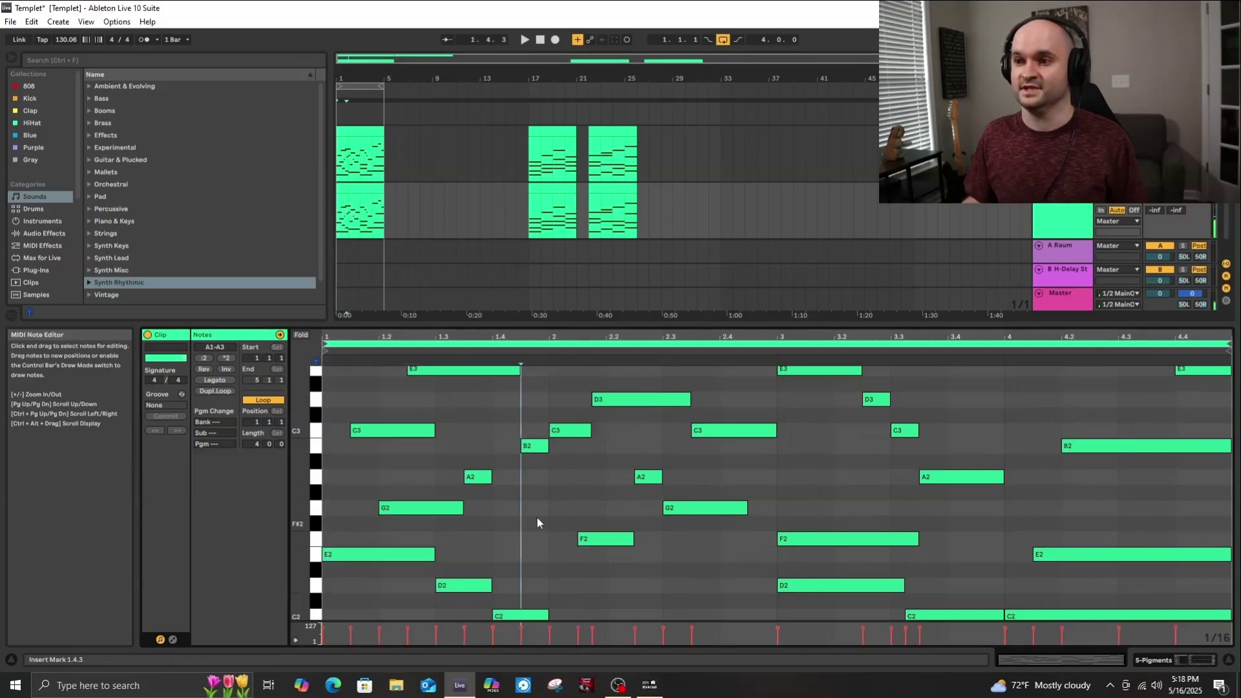
Examine the moving notes across all four bars of the melodic clip, then return to the track's devices.
{"action": "scroll", "coordinate": [534, 517], "scroll_direction": "up", "scroll_amount": 6}
{"action": "left_click_drag", "start_coordinate": [388, 397], "coordinate": [879, 393]}
{"action": "left_click", "coordinate": [877, 393]}
{"action": "scroll", "coordinate": [654, 474], "scroll_direction": "down", "scroll_amount": 7}
{"action": "scroll", "coordinate": [782, 477], "scroll_direction": "down", "scroll_amount": 1}
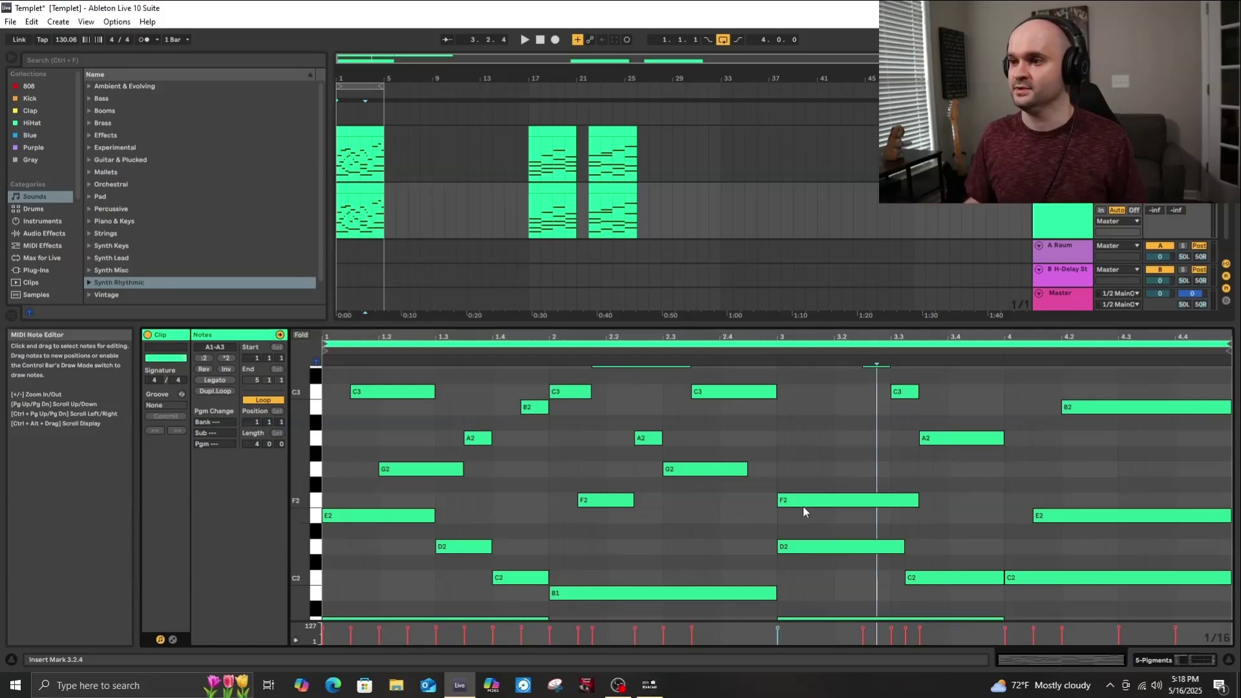
{"action": "scroll", "coordinate": [834, 495], "scroll_direction": "up", "scroll_amount": 3}
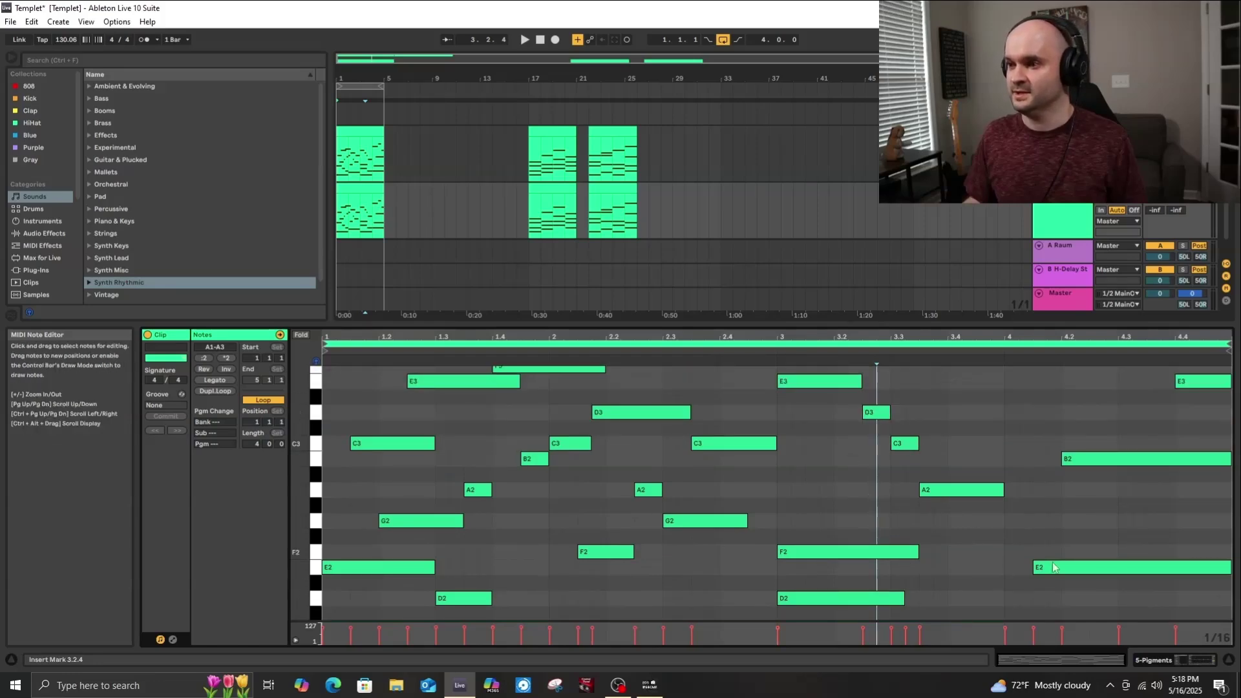
{"action": "scroll", "coordinate": [932, 506], "scroll_direction": "down", "scroll_amount": 4}
{"action": "key", "text": "shift+Tab"}
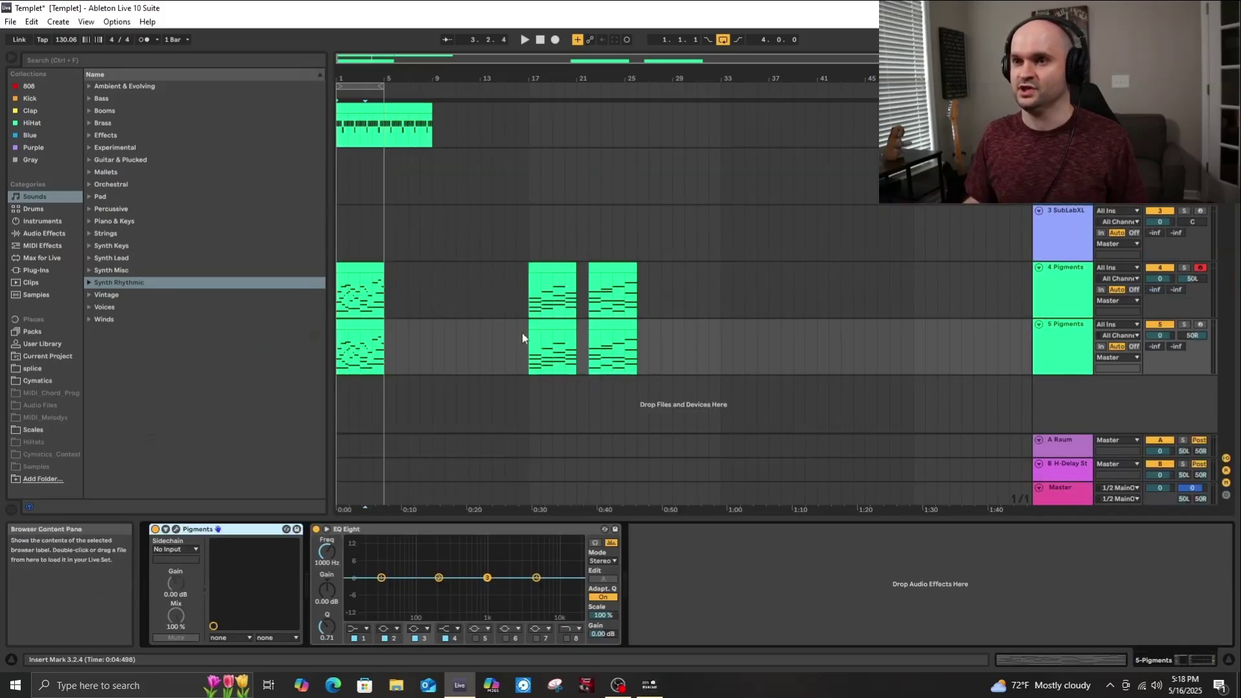
Duplicate the second Pigments track and replace the new track's melodic clip at bar 1 with a copy of the chord clip at bar 22.
{"action": "left_click", "coordinate": [1073, 333]}
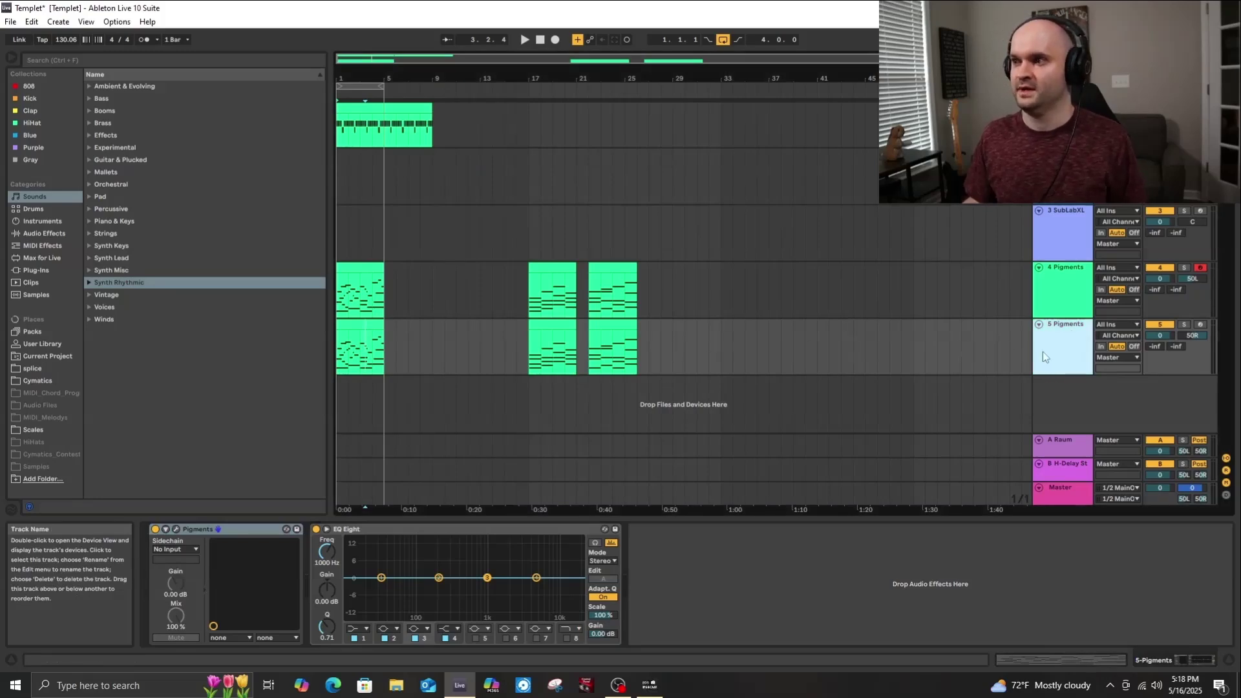
{"action": "key", "text": "ctrl+d"}
{"action": "scroll", "coordinate": [488, 379], "scroll_direction": "down", "scroll_amount": 1}
{"action": "left_click", "coordinate": [356, 354]}
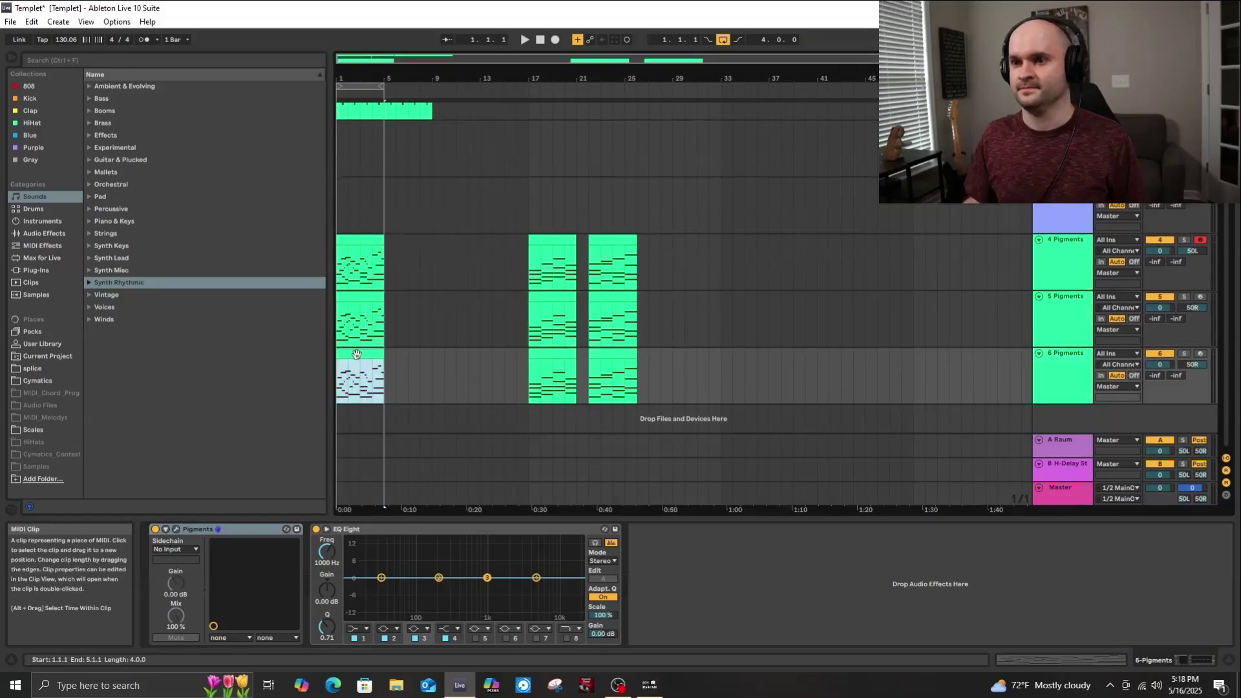
{"action": "mouse_move", "coordinate": [357, 354]}
{"action": "left_mouse_down"}
{"action": "mouse_move", "coordinate": [614, 413]}
{"action": "mouse_move", "coordinate": [625, 365]}
{"action": "mouse_move", "coordinate": [347, 370]}
{"action": "left_mouse_up"}
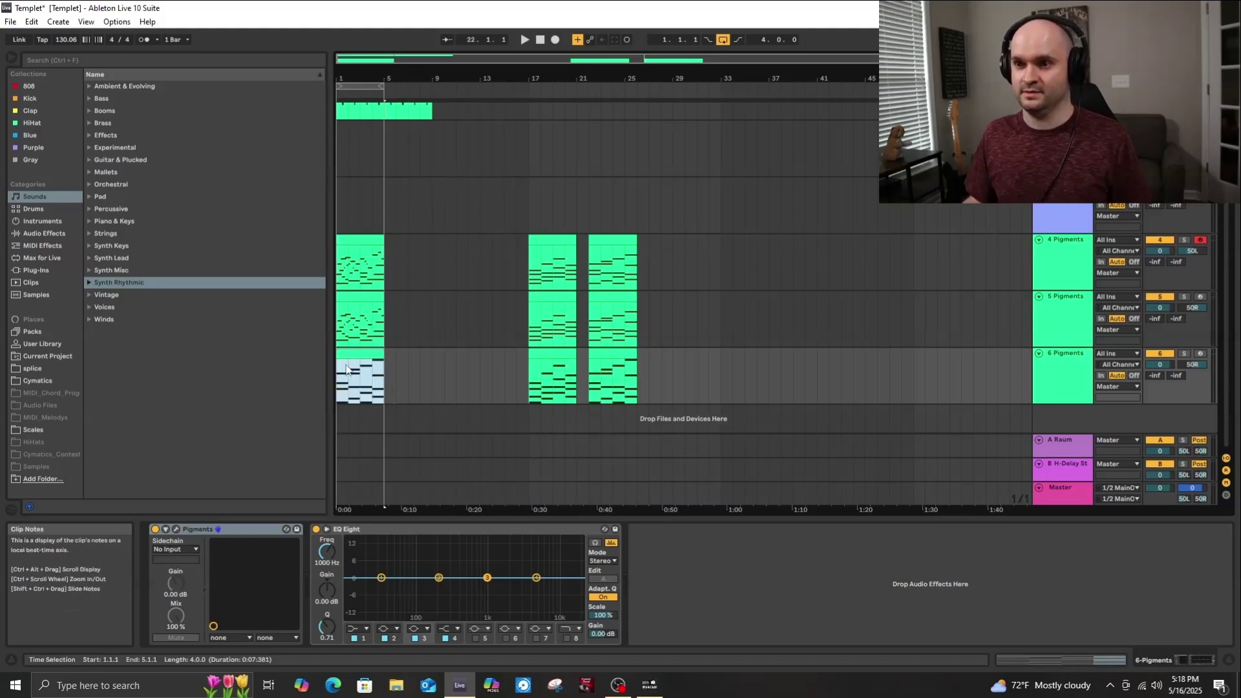
Center the pan of the third Pigments track and bring up the preset browser of its Pigments instrument.
{"action": "left_click", "coordinate": [1064, 380]}
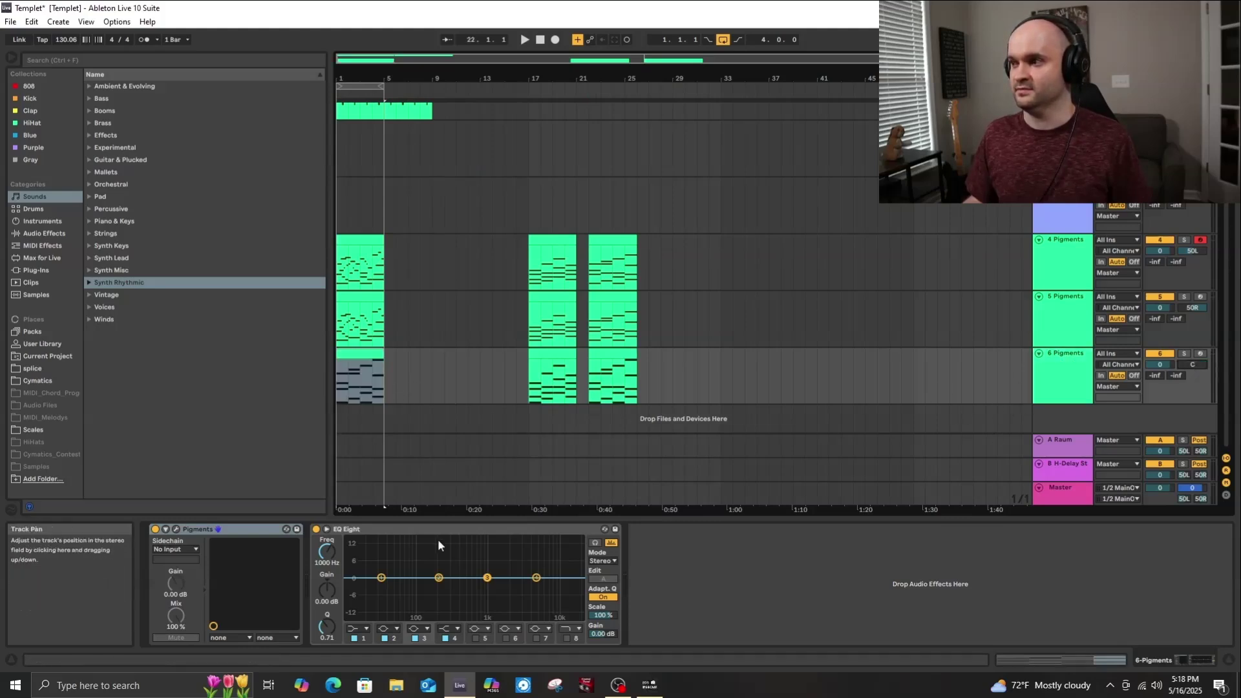
{"action": "left_click", "coordinate": [176, 529]}
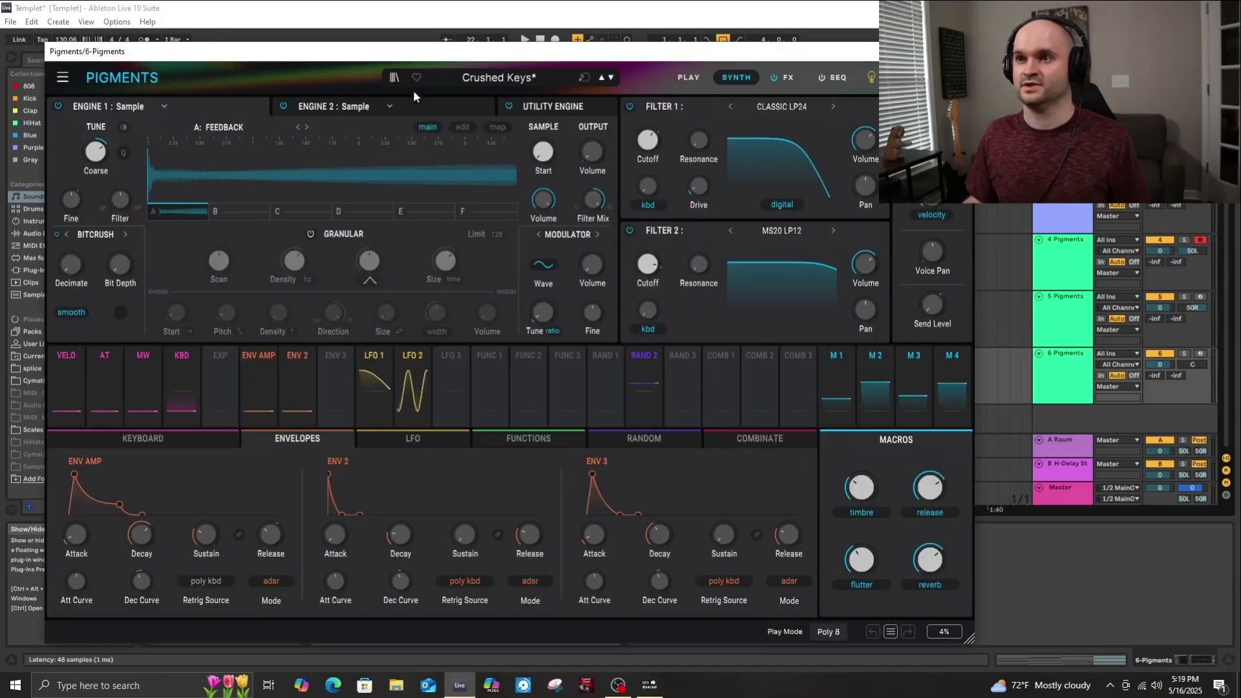
{"action": "left_click", "coordinate": [393, 77]}
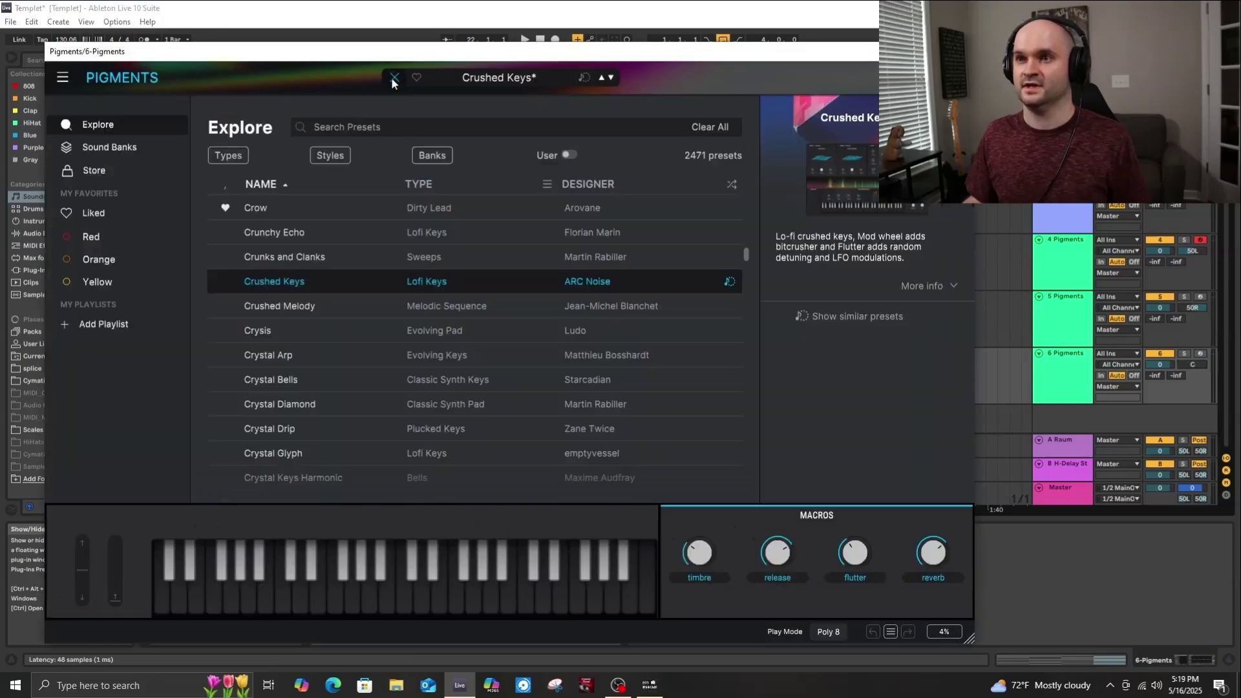
Solo the third layer during playback and audition the Crysis, Crystal Arp, Crystal Diamond and Crystal Memories presets.
{"action": "left_click", "coordinate": [455, 338]}
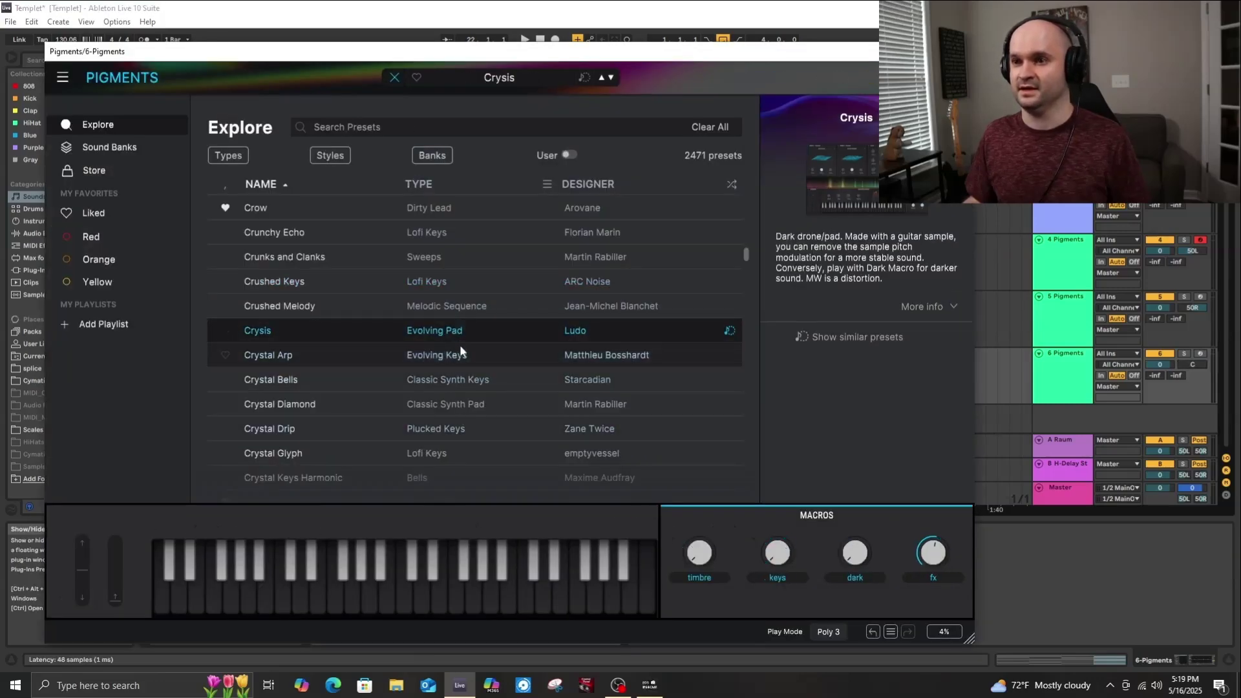
{"action": "left_click", "coordinate": [1183, 354]}
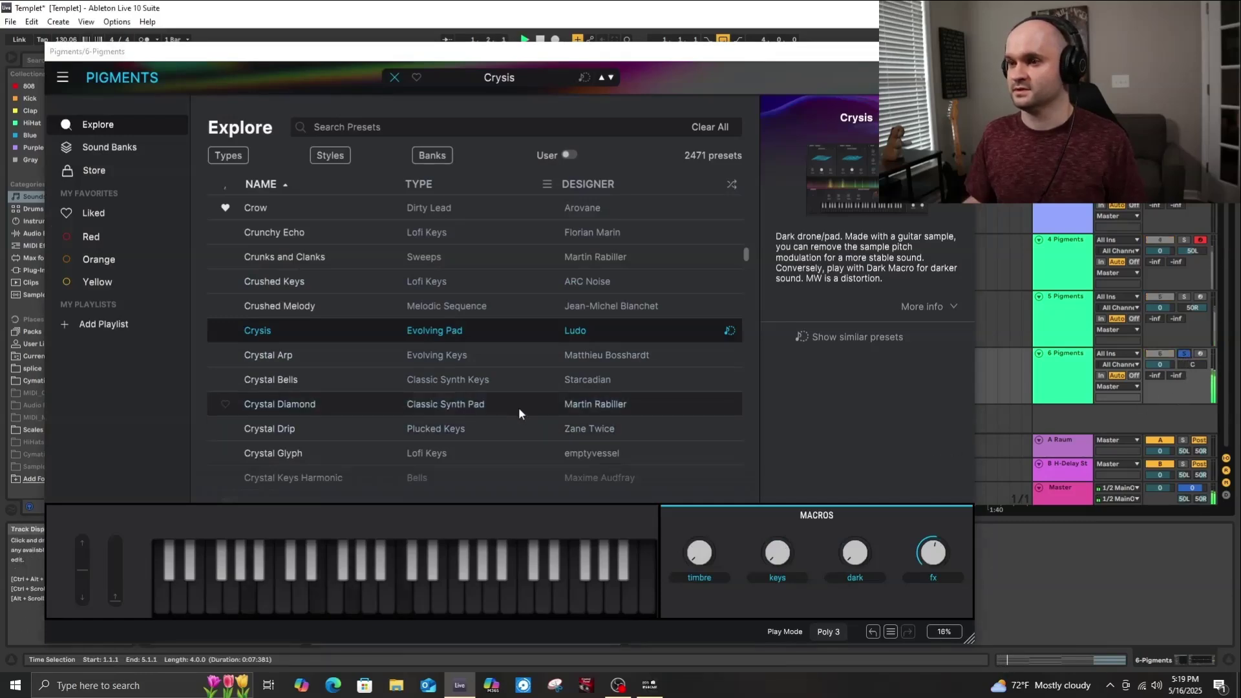
{"action": "left_click", "coordinate": [454, 362]}
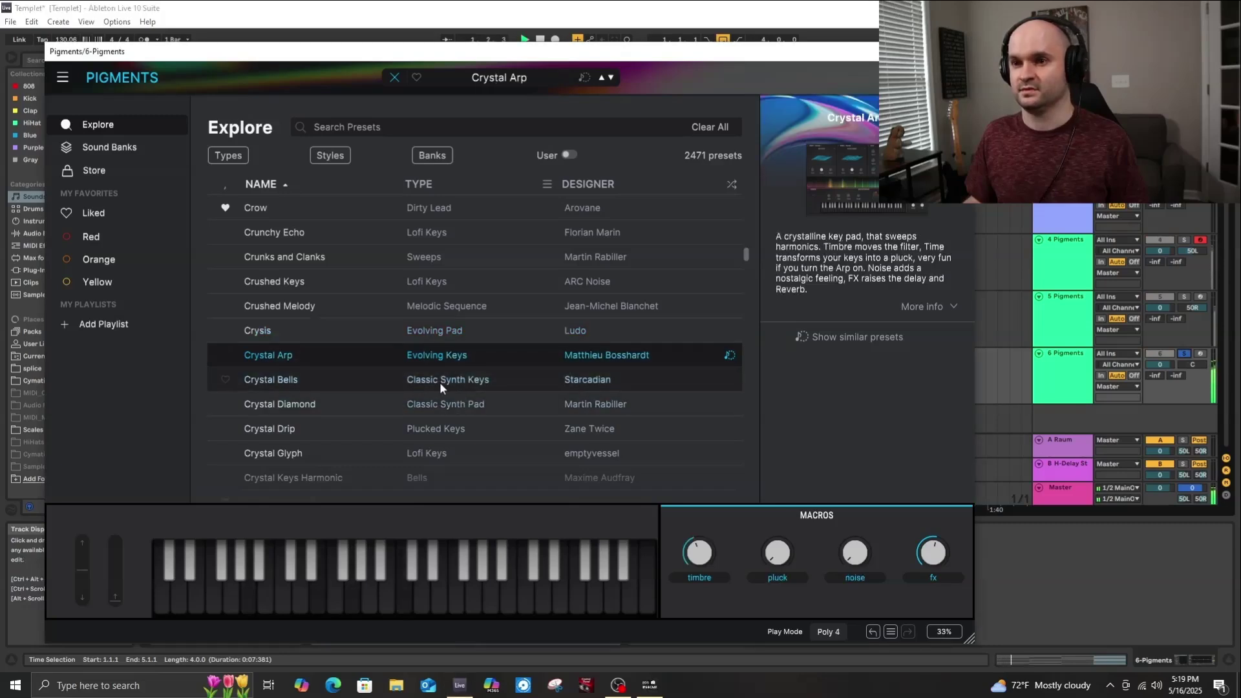
{"action": "left_click", "coordinate": [451, 410]}
{"action": "scroll", "coordinate": [446, 417], "scroll_direction": "down", "scroll_amount": 3}
{"action": "scroll", "coordinate": [444, 417], "scroll_direction": "up", "scroll_amount": 2}
{"action": "scroll", "coordinate": [444, 418], "scroll_direction": "down", "scroll_amount": 3}
{"action": "left_click", "coordinate": [453, 370]}
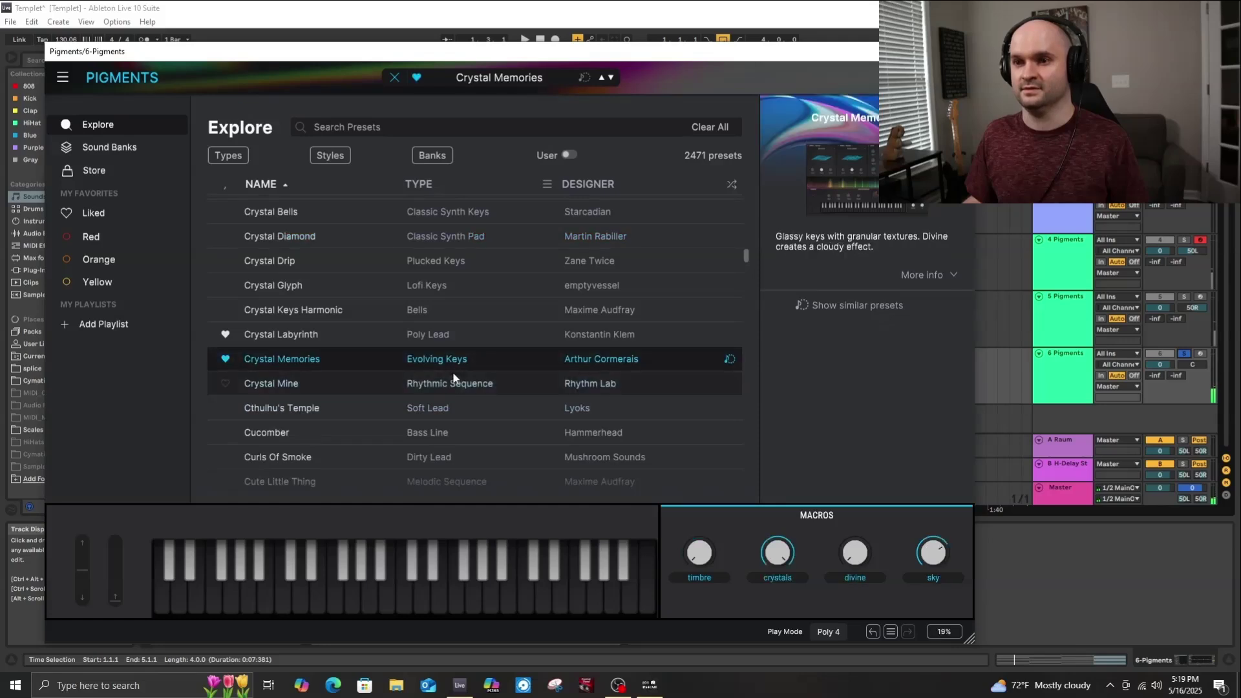
{"action": "scroll", "coordinate": [471, 412], "scroll_direction": "down", "scroll_amount": 2}
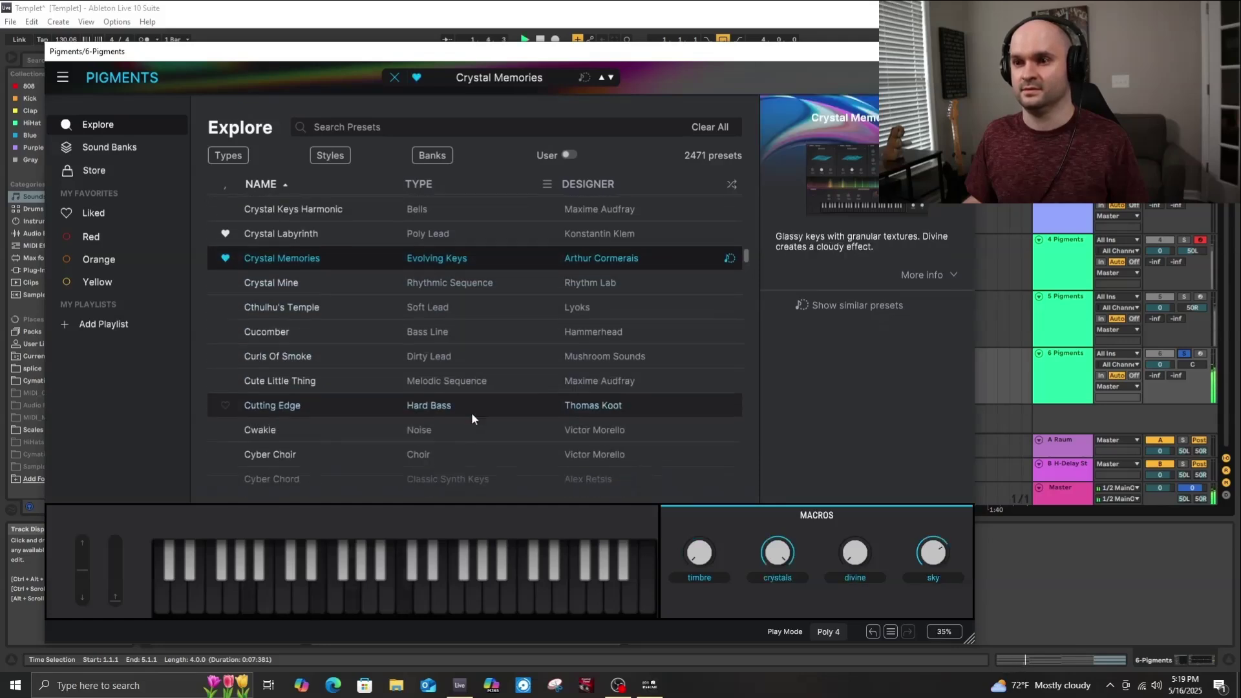
From the liked presets, audition Destroyed Choir, then unsolo the layer and try Distance to Horizon and Dreamtoy Stringlass with the other layers.
{"action": "left_click", "coordinate": [96, 216]}
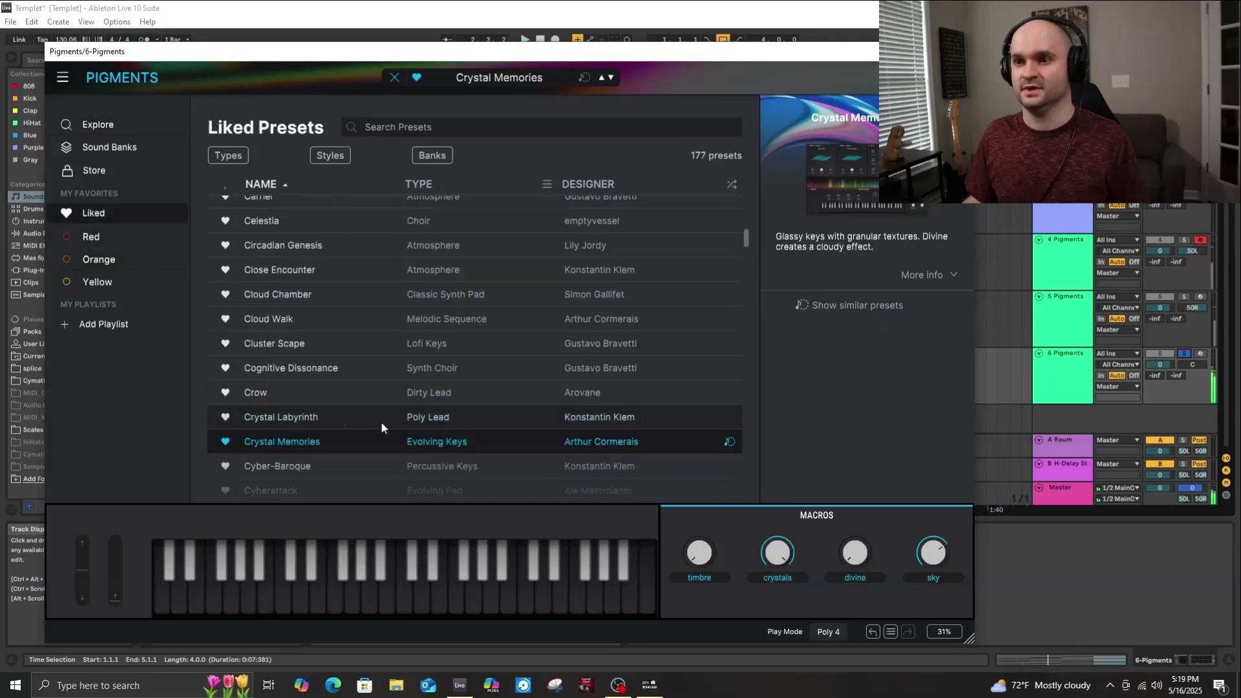
{"action": "scroll", "coordinate": [409, 420], "scroll_direction": "down", "scroll_amount": 5}
{"action": "scroll", "coordinate": [443, 418], "scroll_direction": "up", "scroll_amount": 1}
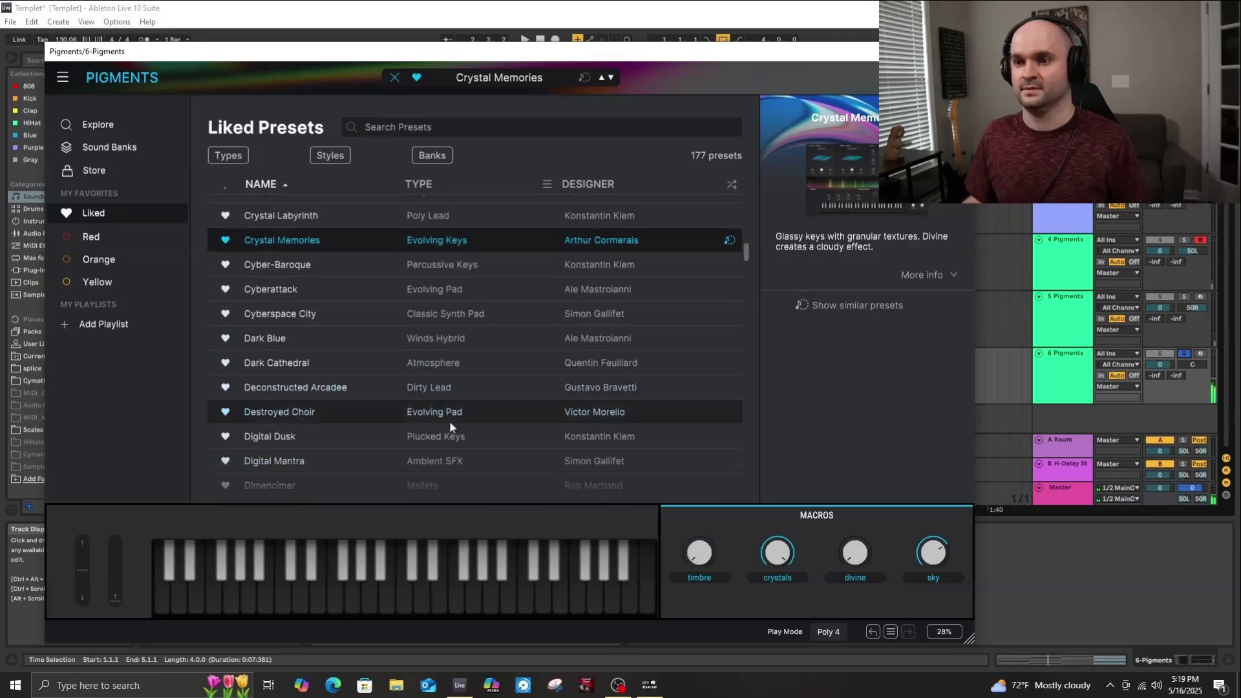
{"action": "left_click", "coordinate": [448, 413]}
{"action": "scroll", "coordinate": [434, 438], "scroll_direction": "down", "scroll_amount": 4}
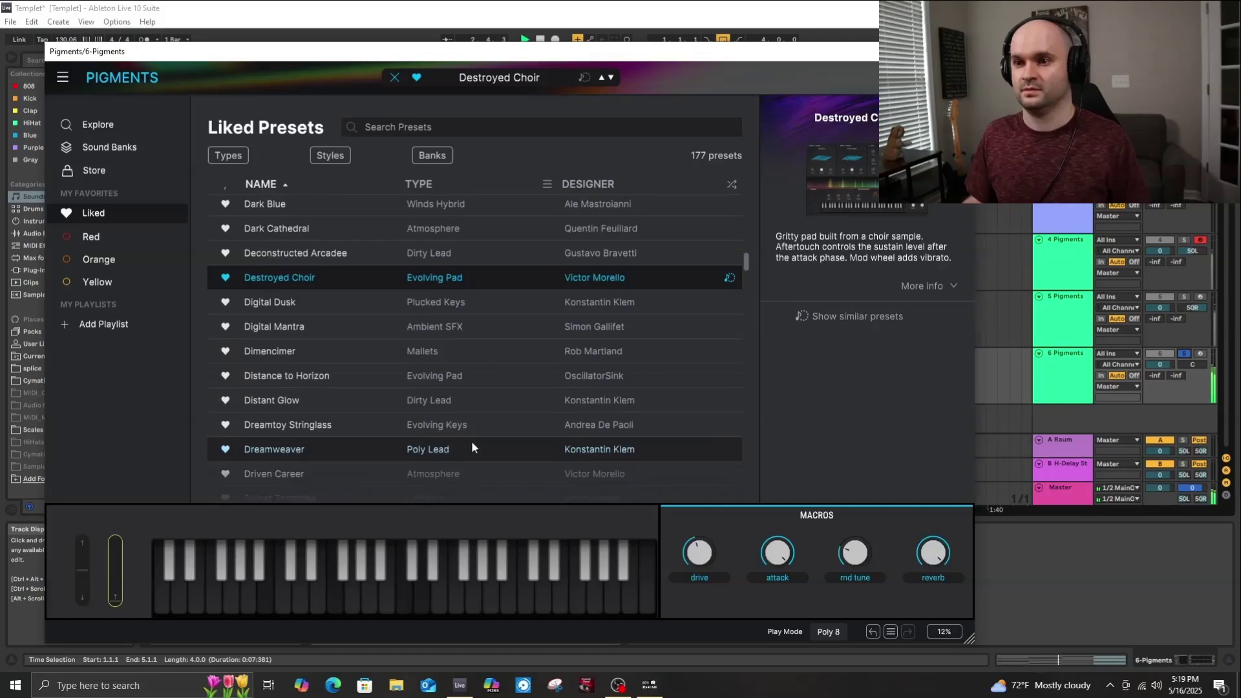
{"action": "left_click", "coordinate": [1184, 354]}
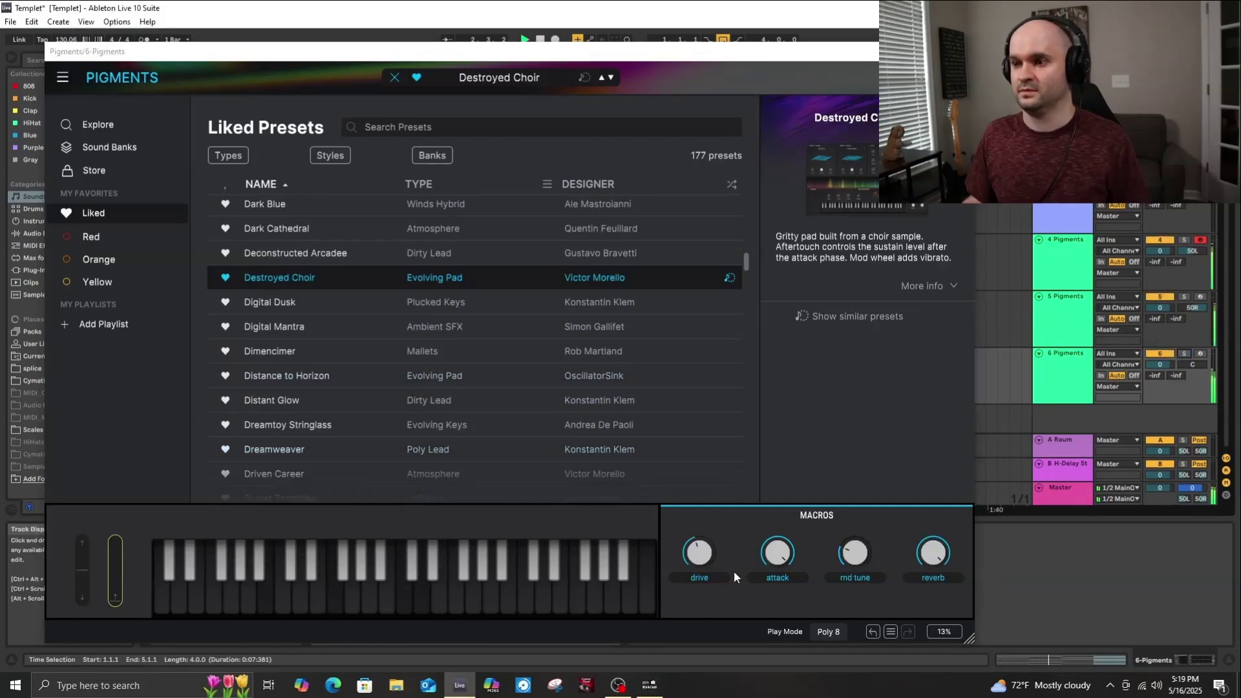
{"action": "left_click", "coordinate": [450, 378]}
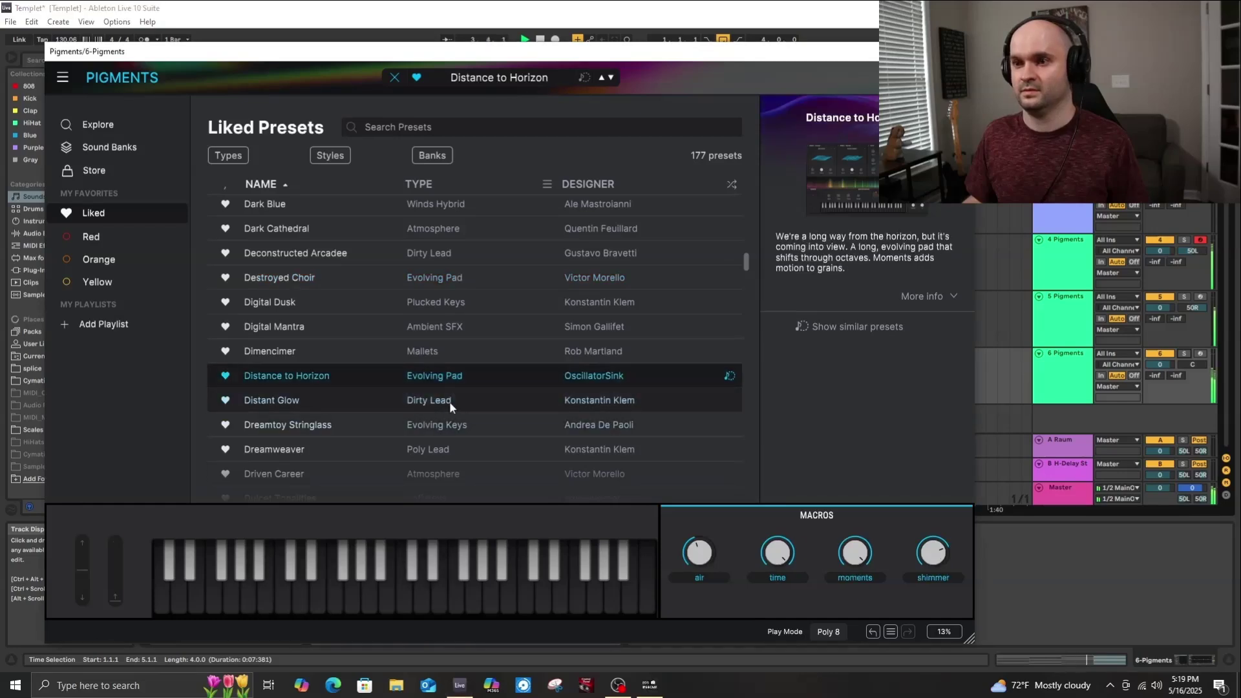
{"action": "left_click", "coordinate": [439, 427]}
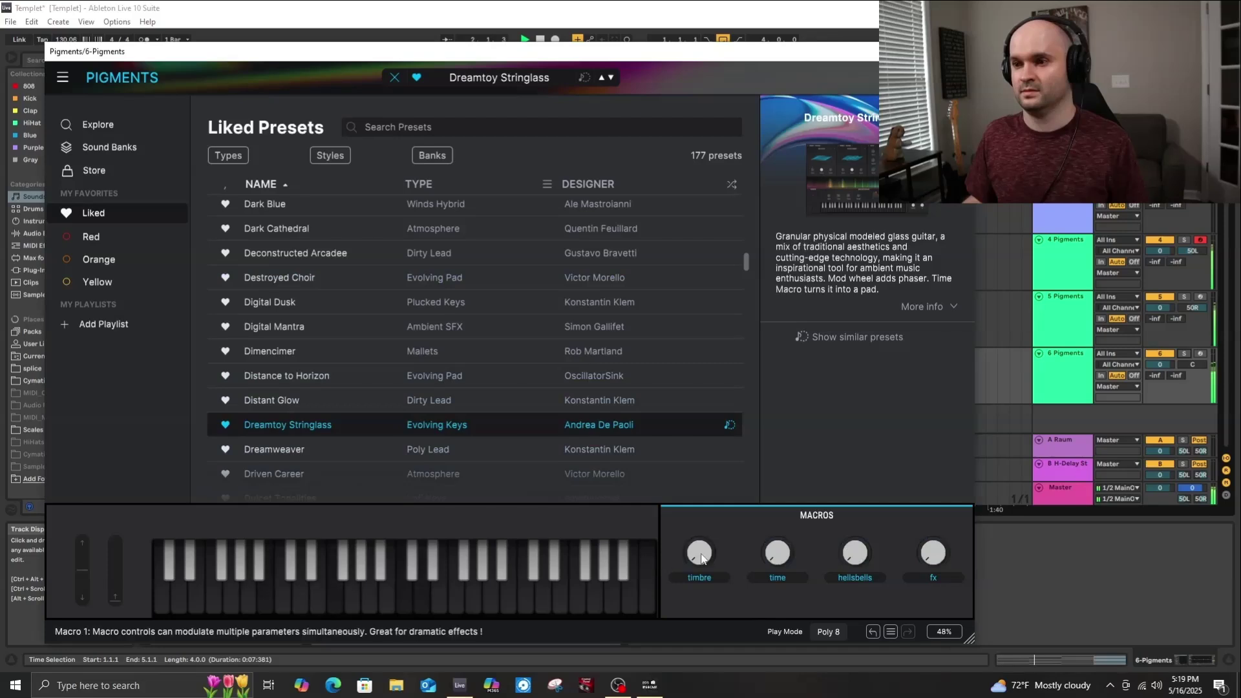
Load the liked evolving pad preset Eclipse on the third Pigments track.
{"action": "scroll", "coordinate": [553, 468], "scroll_direction": "down", "scroll_amount": 2}
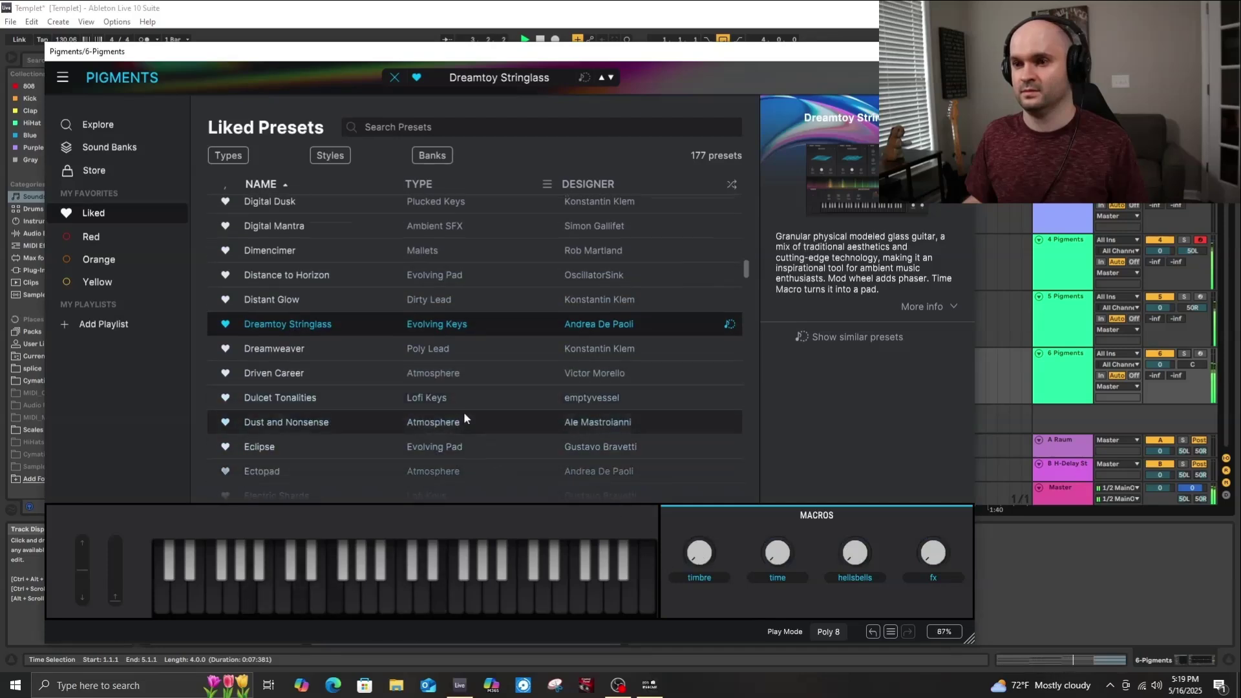
{"action": "scroll", "coordinate": [463, 411], "scroll_direction": "down", "scroll_amount": 1}
{"action": "left_click", "coordinate": [452, 388]}
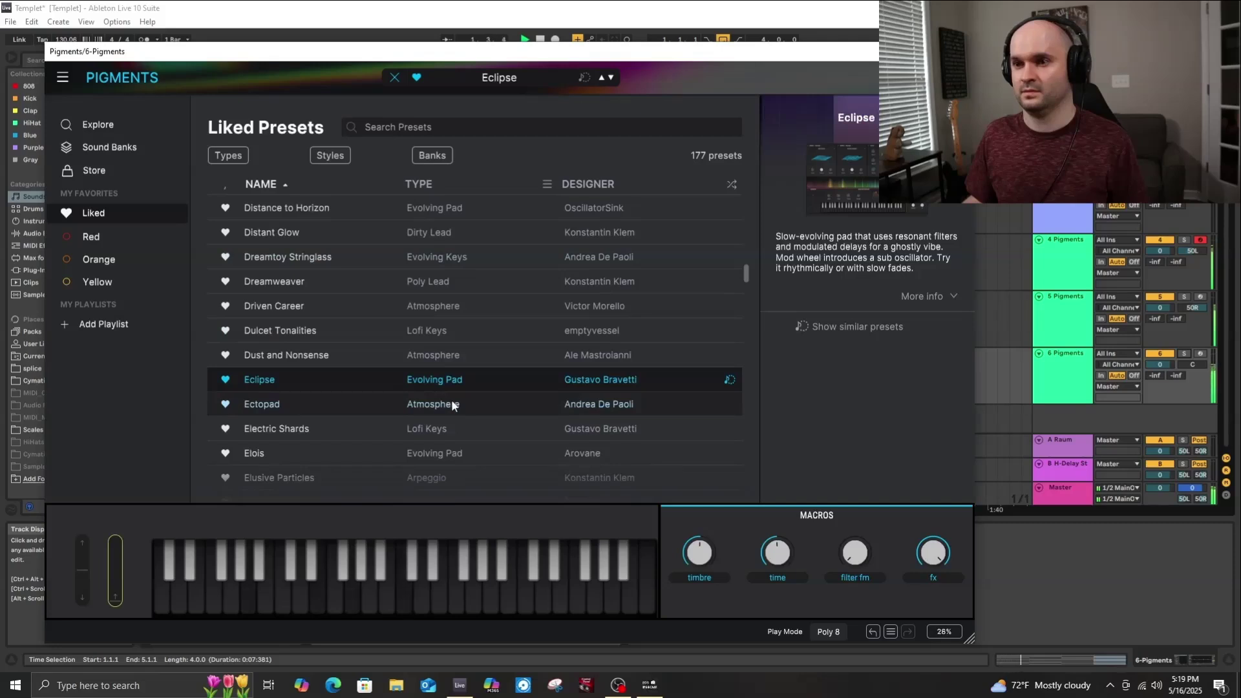
{"action": "scroll", "coordinate": [488, 417], "scroll_direction": "down", "scroll_amount": 1}
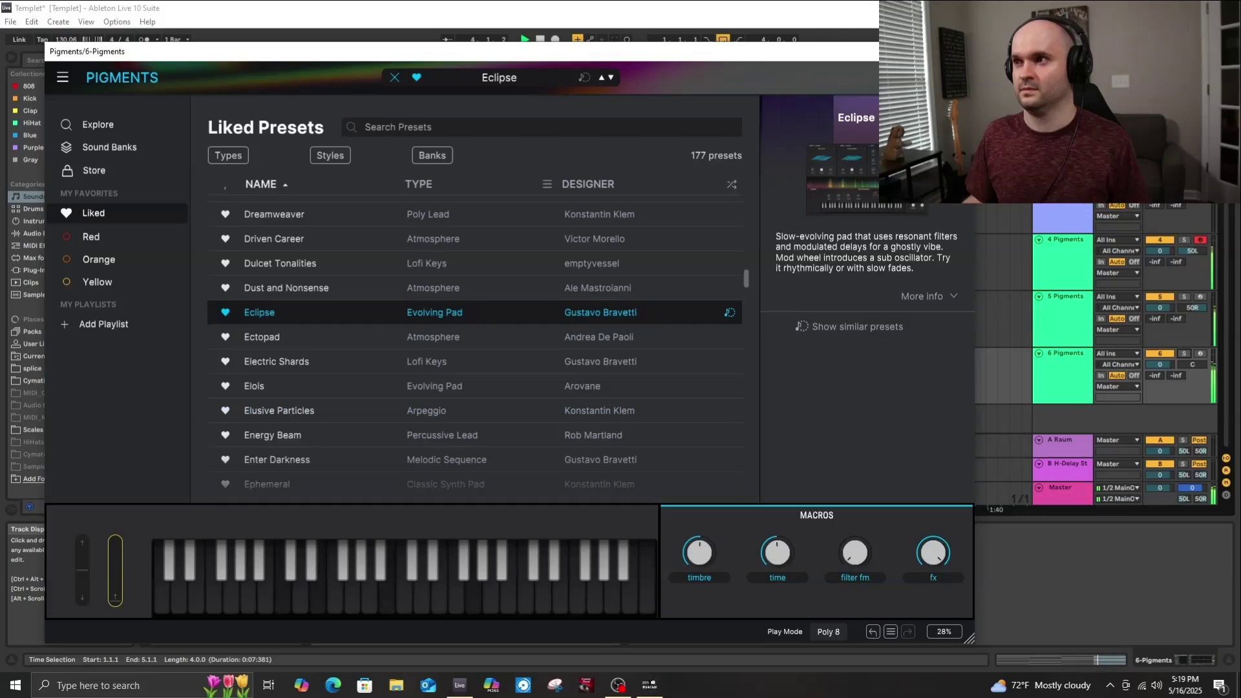
Lower Eclipse's timbre and time macros slightly, set filter fm to about 0.21, fine-tune fx and close the Pigments window.
{"action": "mouse_move", "coordinate": [705, 562]}
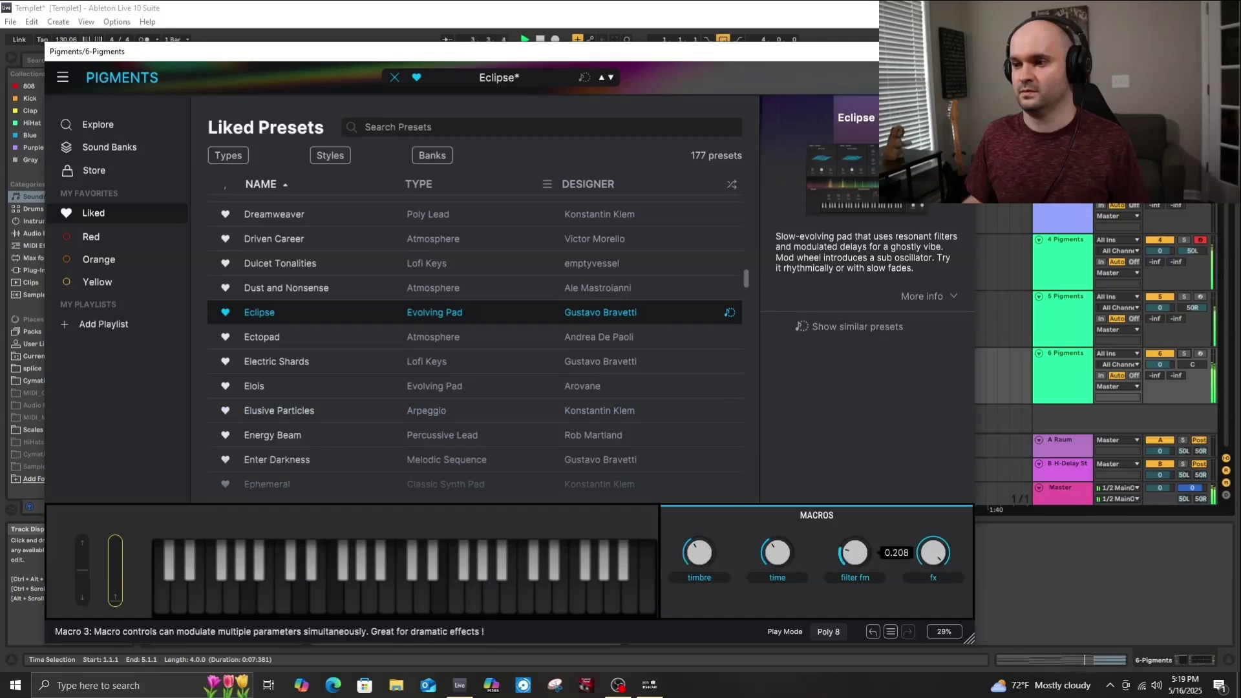
{"action": "mouse_move", "coordinate": [855, 553]}
{"action": "left_mouse_down"}
{"action": "mouse_move", "coordinate": [854, 540]}
{"action": "mouse_move", "coordinate": [855, 565]}
{"action": "left_mouse_up"}
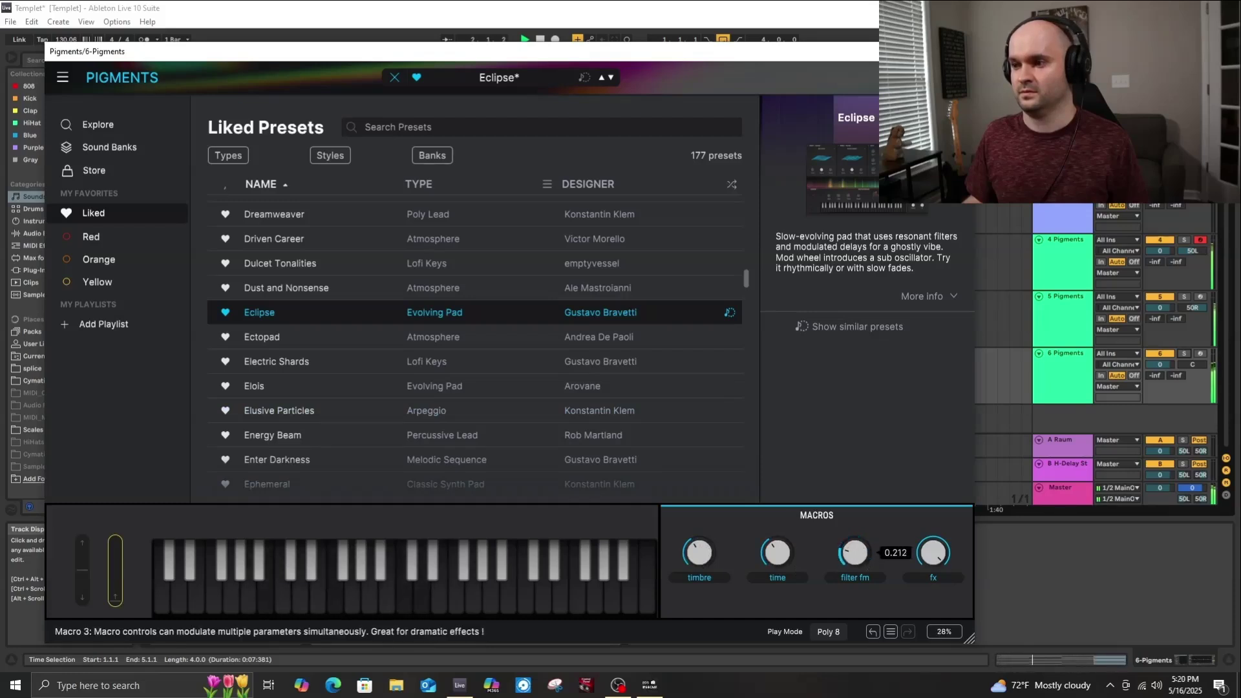
{"action": "left_click_drag", "start_coordinate": [934, 552], "coordinate": [933, 549]}
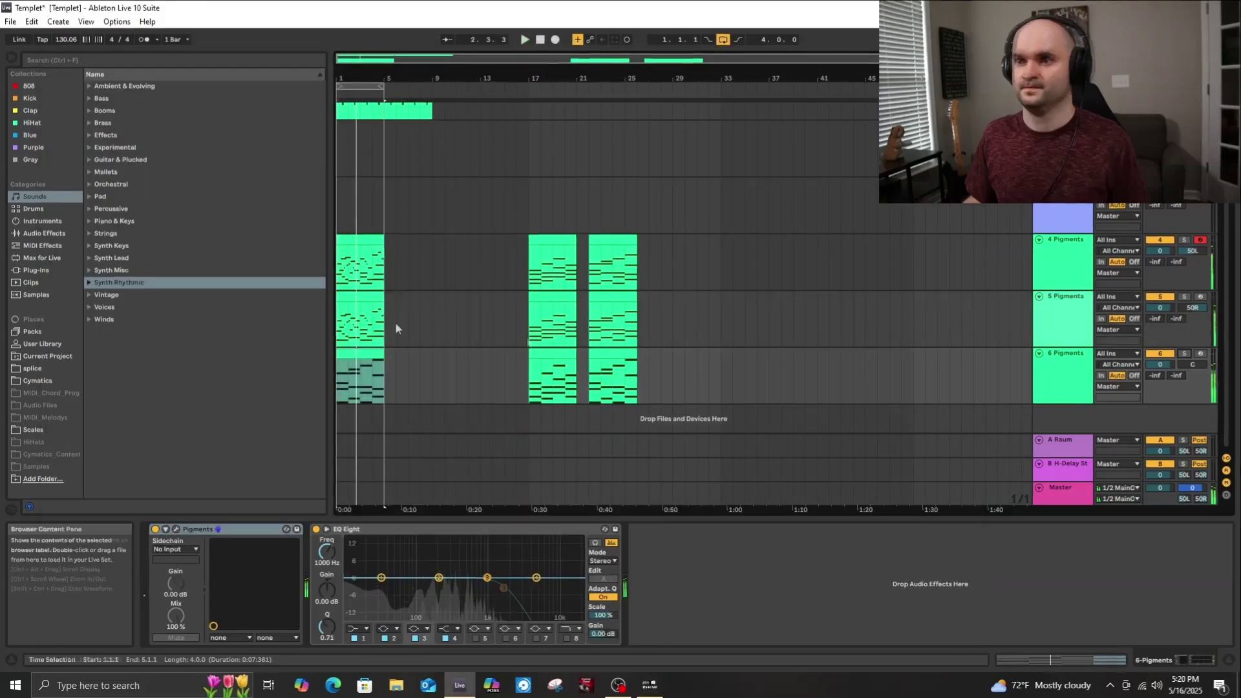
Delete the spare chord clips at bars 17 and 22 from the first two Pigments tracks, keeping the third track's copies.
{"action": "left_click", "coordinate": [626, 299]}
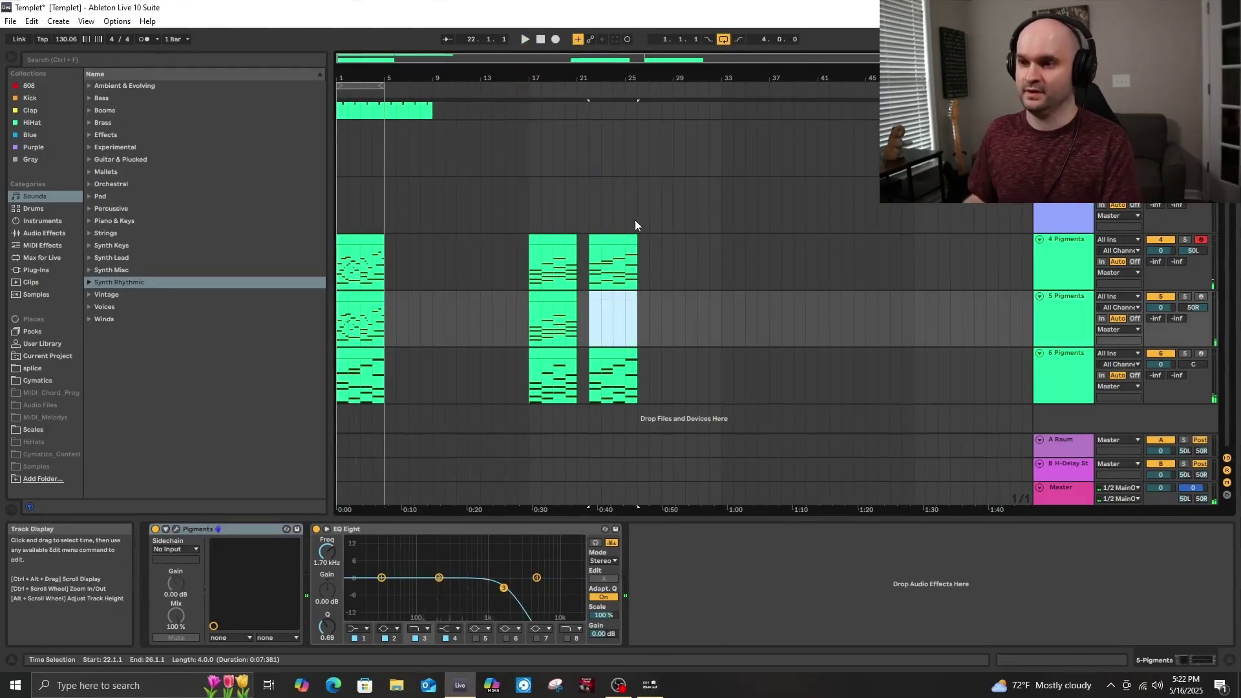
{"action": "key", "text": "Delete"}
{"action": "left_click", "coordinate": [620, 249]}
{"action": "key", "text": "Delete"}
{"action": "left_click", "coordinate": [544, 261]}
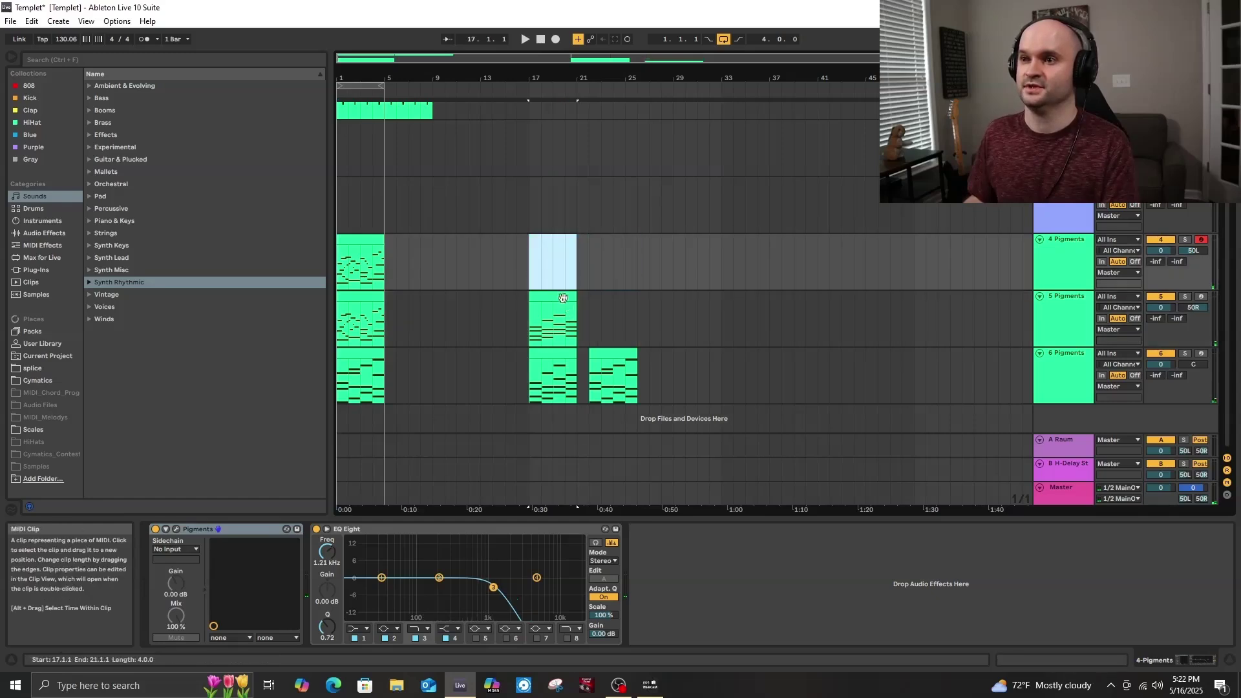
{"action": "key", "text": "Delete"}
{"action": "left_click", "coordinate": [540, 336]}
{"action": "key", "text": "Delete"}
Play the layered progression and compare the EQ Eight curves on the three Pigments tracks.
{"action": "left_click", "coordinate": [372, 375]}
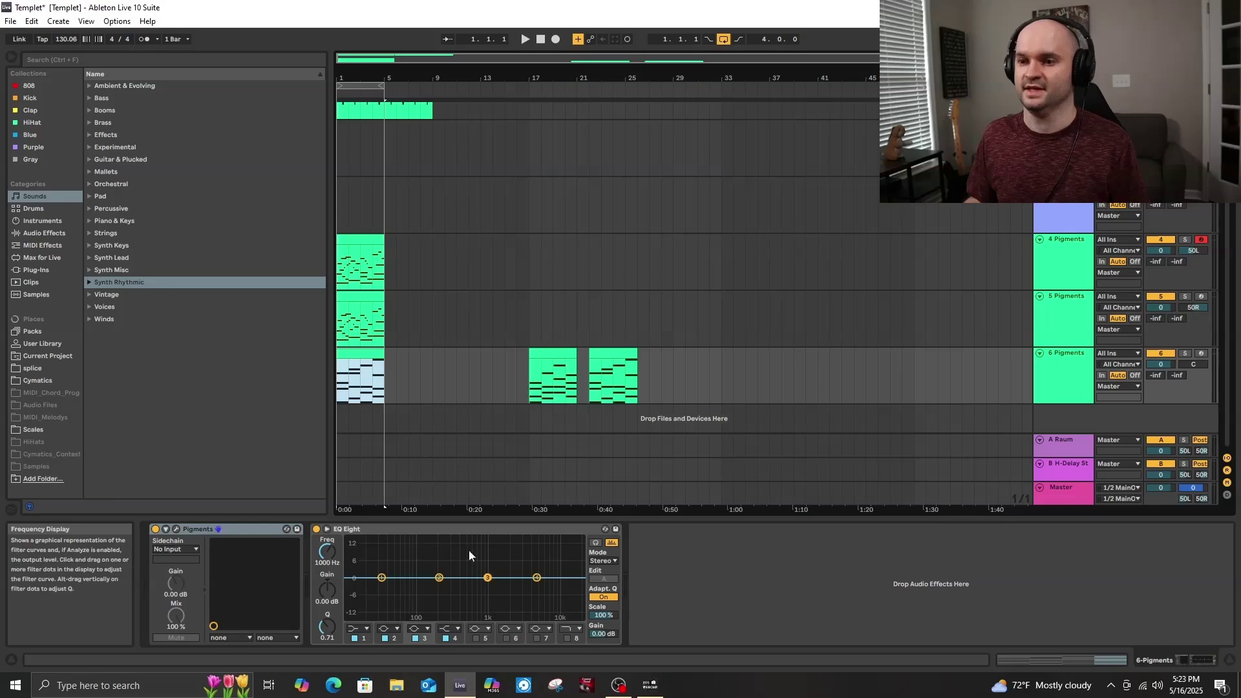
{"action": "left_click", "coordinate": [353, 307]}
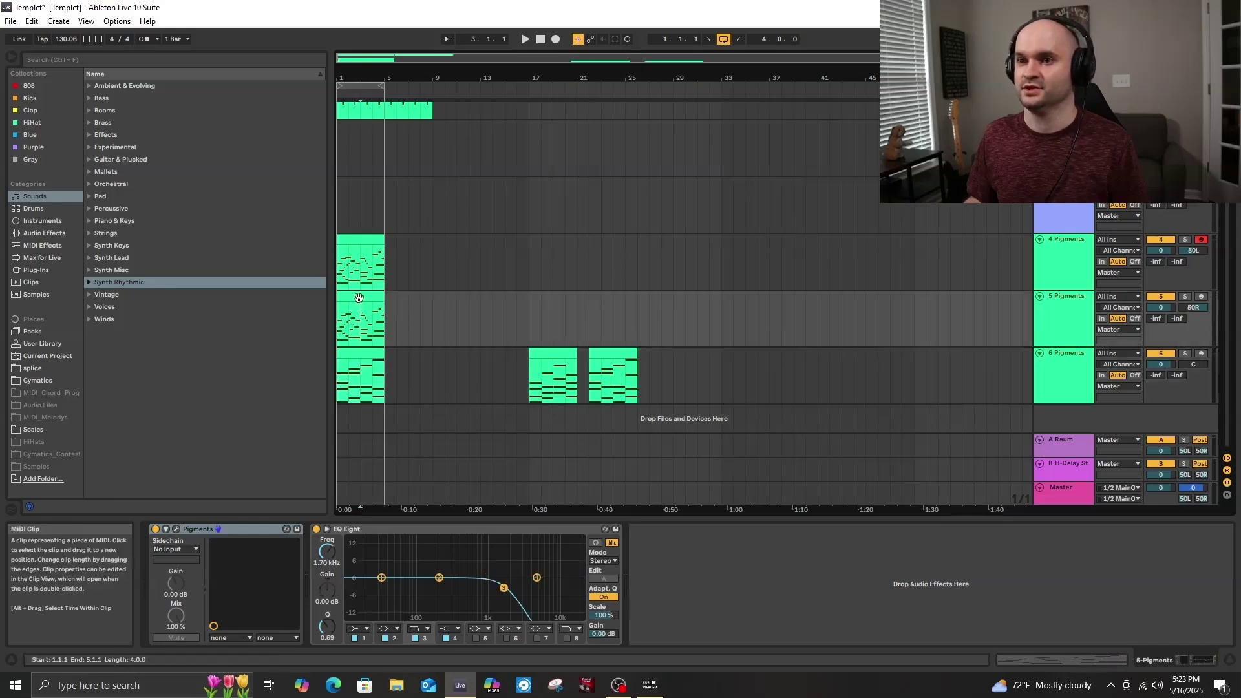
{"action": "key", "text": "space"}
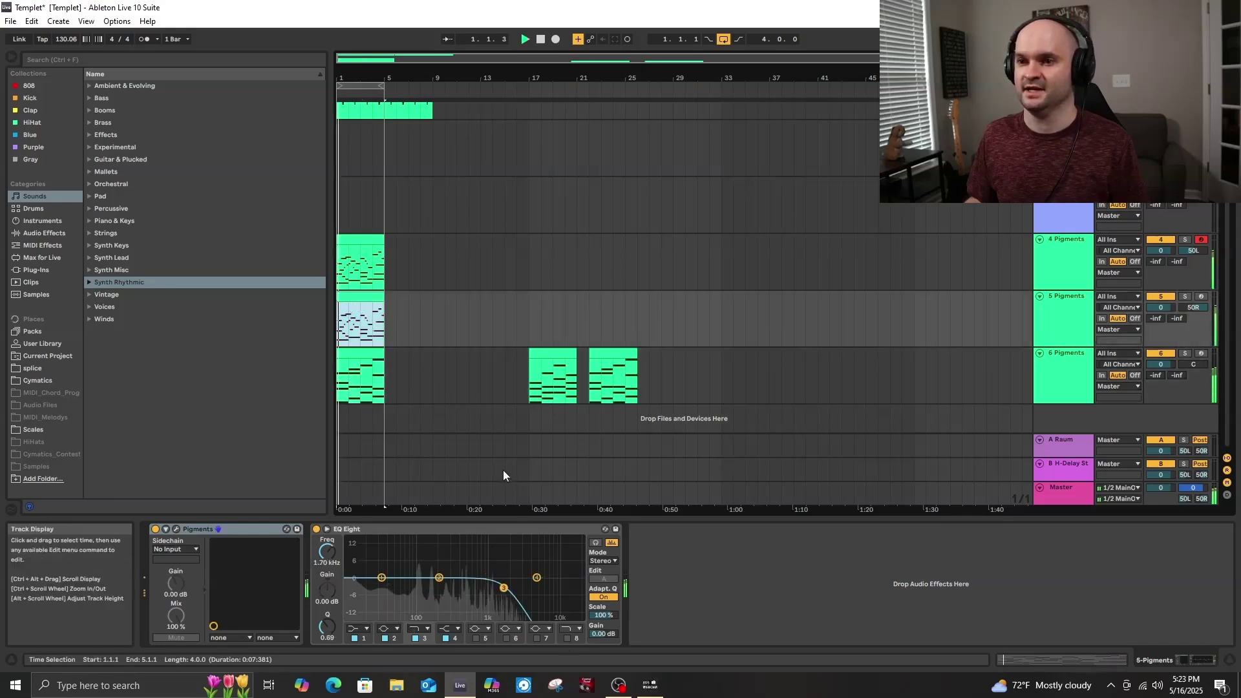
{"action": "left_click", "coordinate": [1061, 377]}
{"action": "left_click", "coordinate": [1069, 312]}
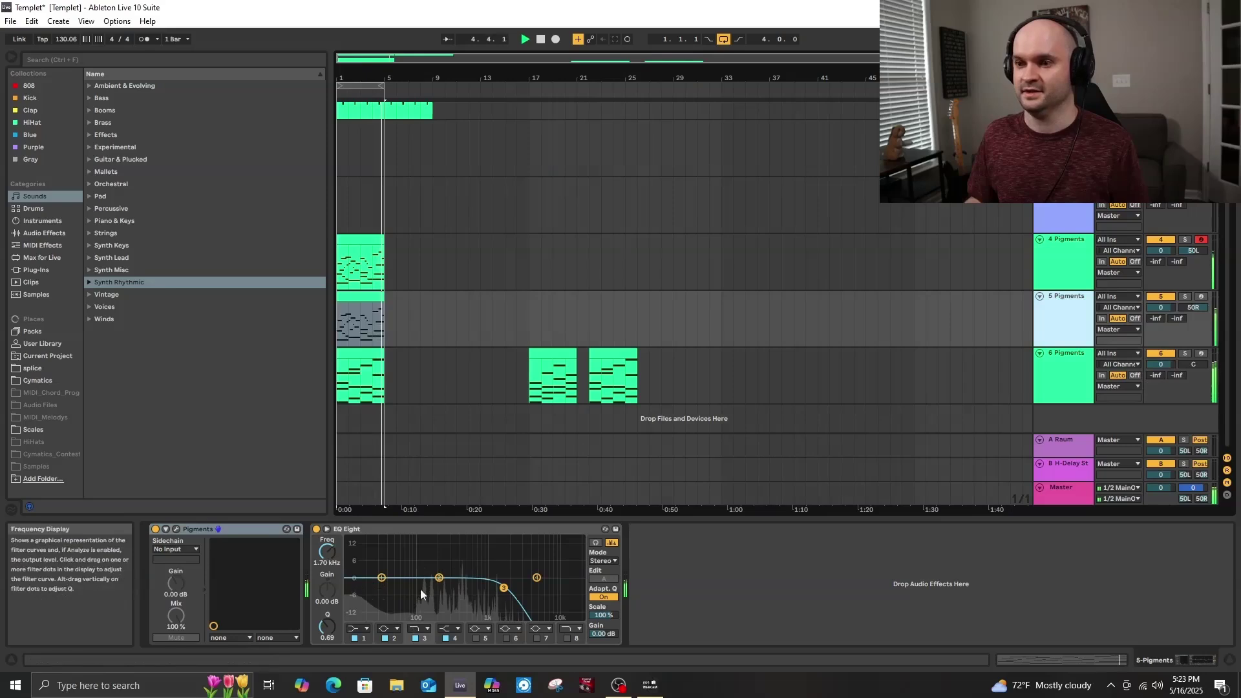
{"action": "left_click", "coordinate": [1058, 252]}
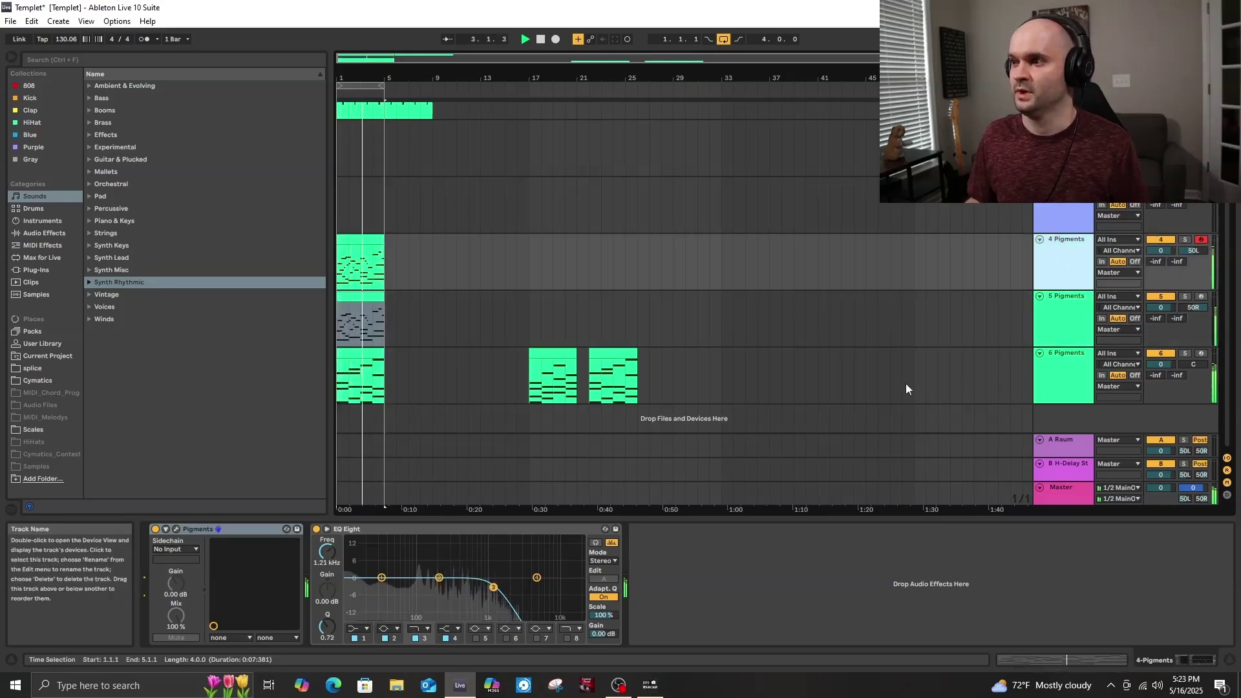
{"action": "left_click", "coordinate": [1072, 373]}
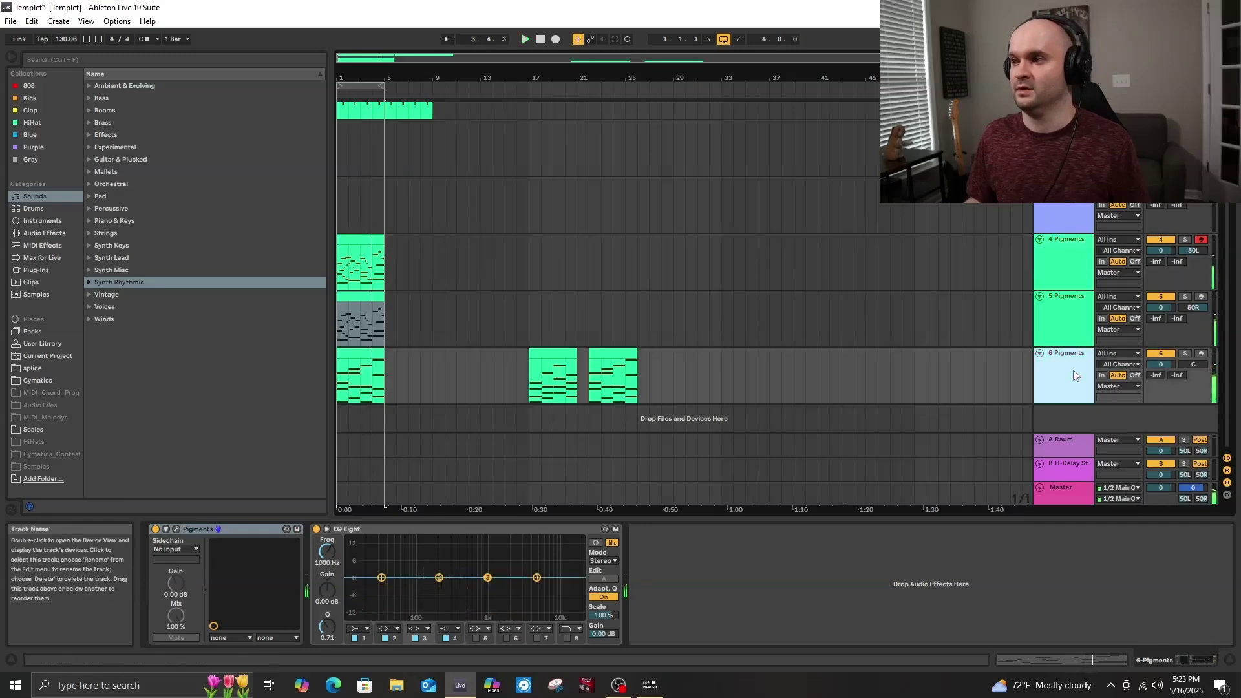
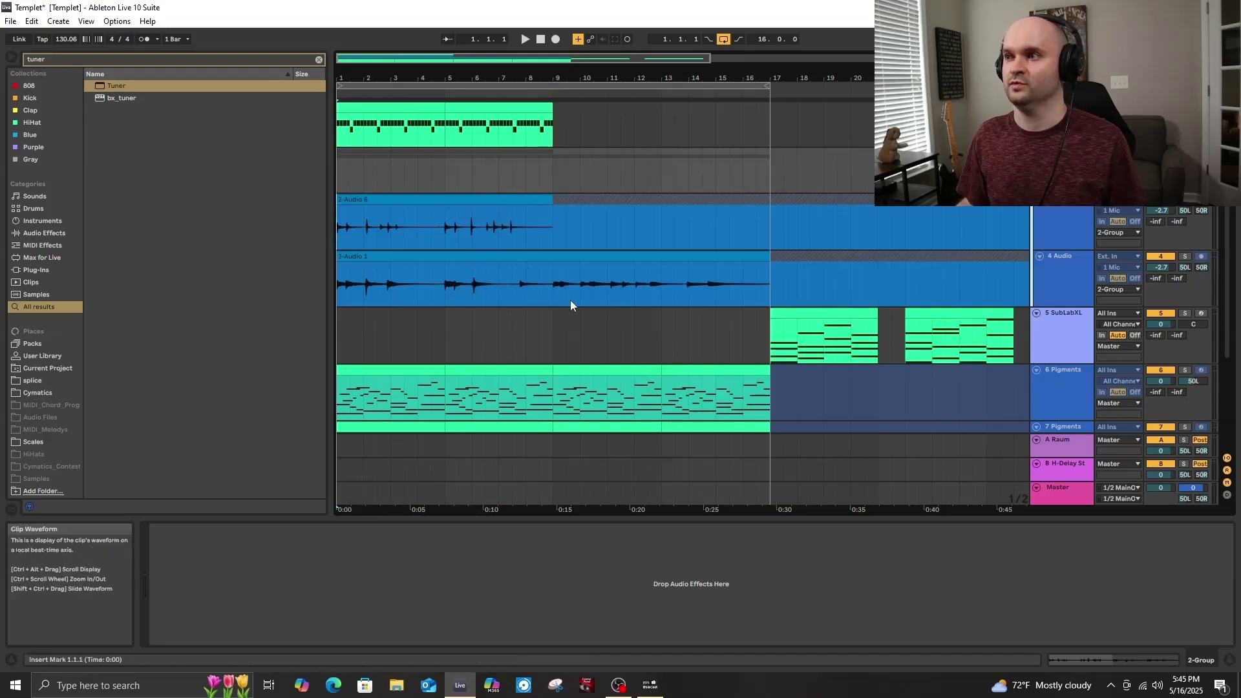
Play the arrangement and try narrowing the left split pan of the 4 Audio track to 38L before restoring it to 50L.
{"action": "key", "text": "space"}
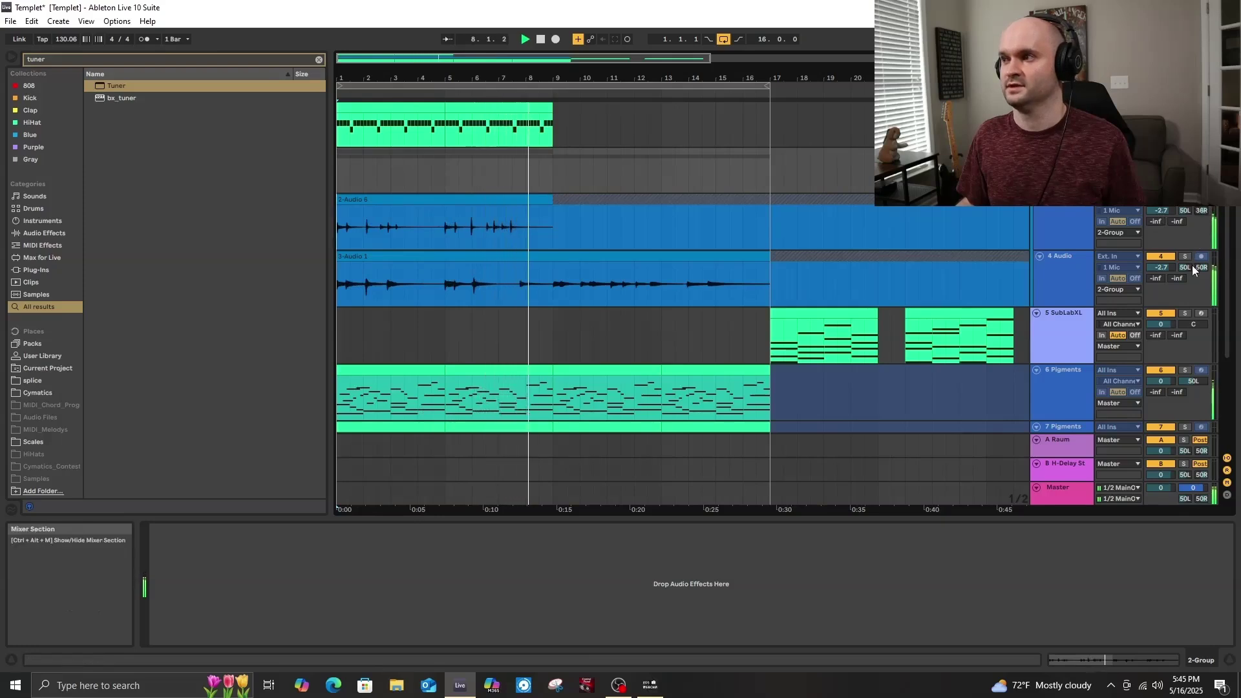
{"action": "left_click_drag", "start_coordinate": [1185, 267], "coordinate": [1185, 263]}
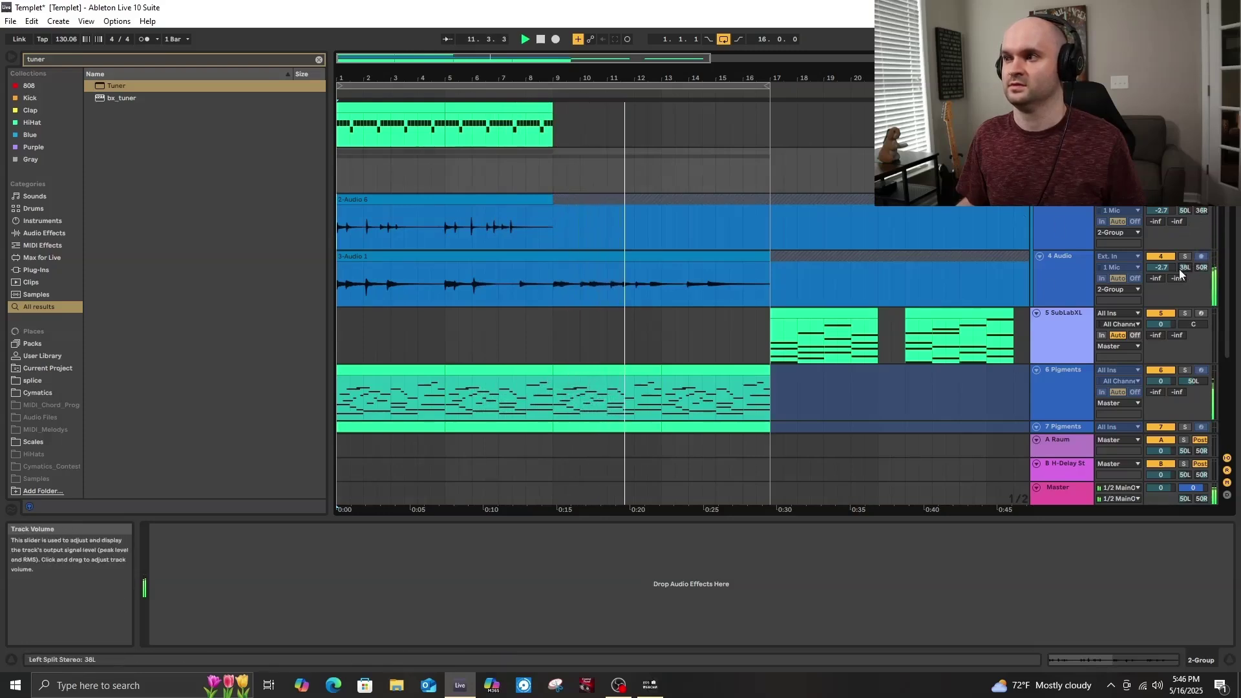
{"action": "left_click_drag", "start_coordinate": [1184, 268], "coordinate": [1184, 277]}
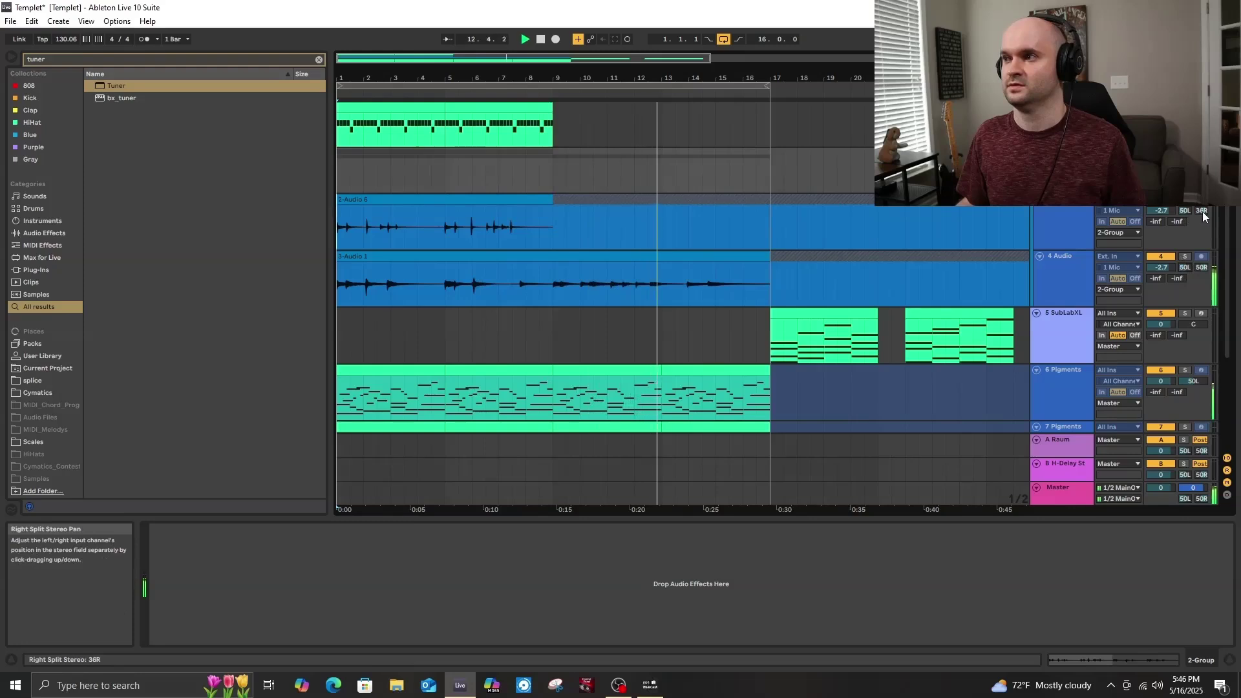
{"action": "left_click_drag", "start_coordinate": [1202, 210], "coordinate": [1201, 204]}
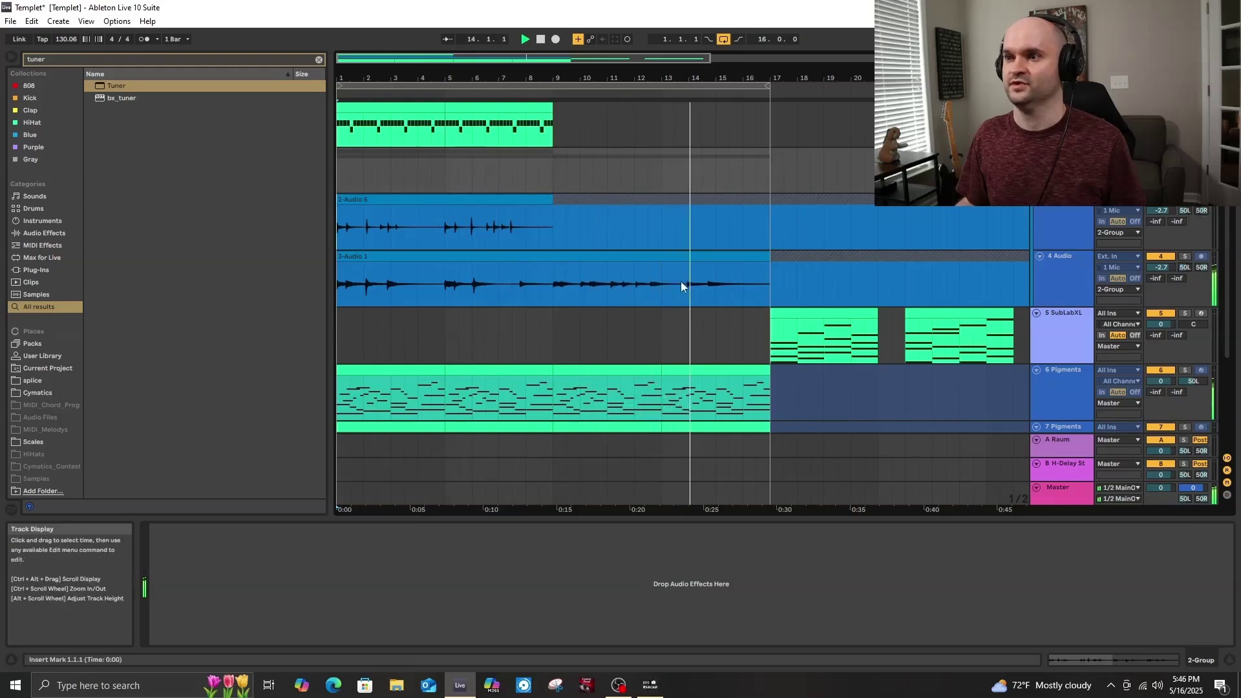
{"action": "scroll", "coordinate": [685, 252], "scroll_direction": "down", "scroll_amount": 3}
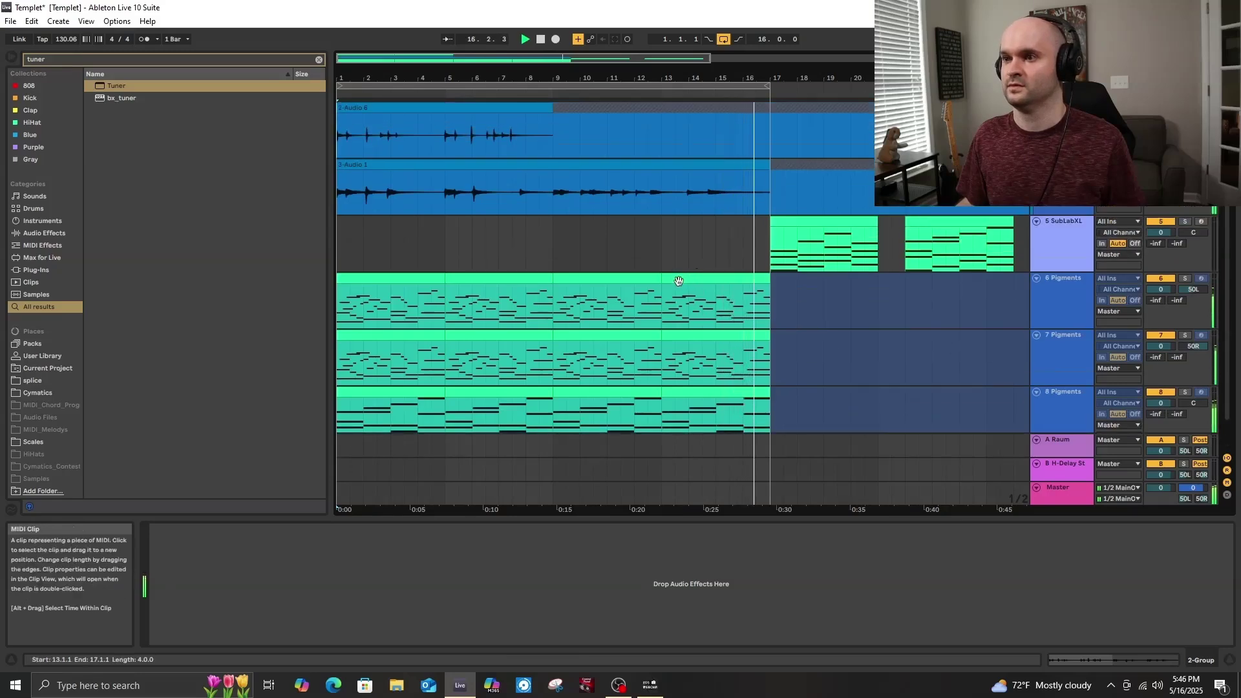
{"action": "left_click", "coordinate": [675, 282]}
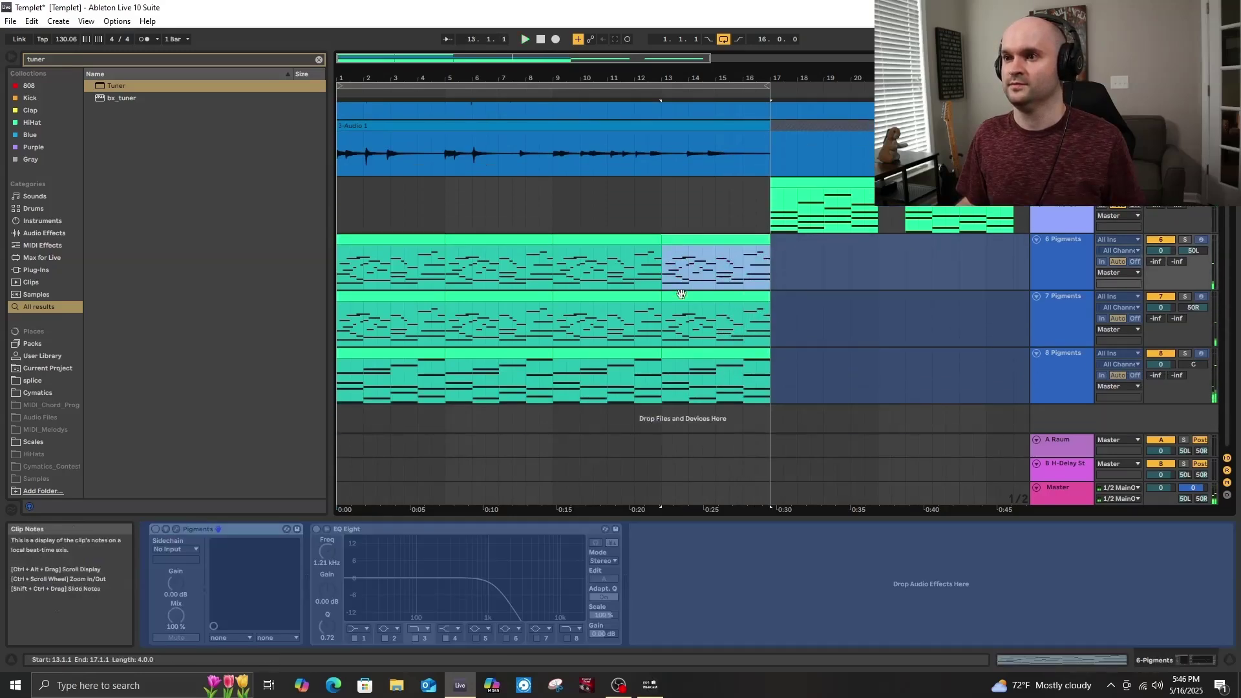
{"action": "left_click", "coordinate": [512, 250], "text": "shift"}
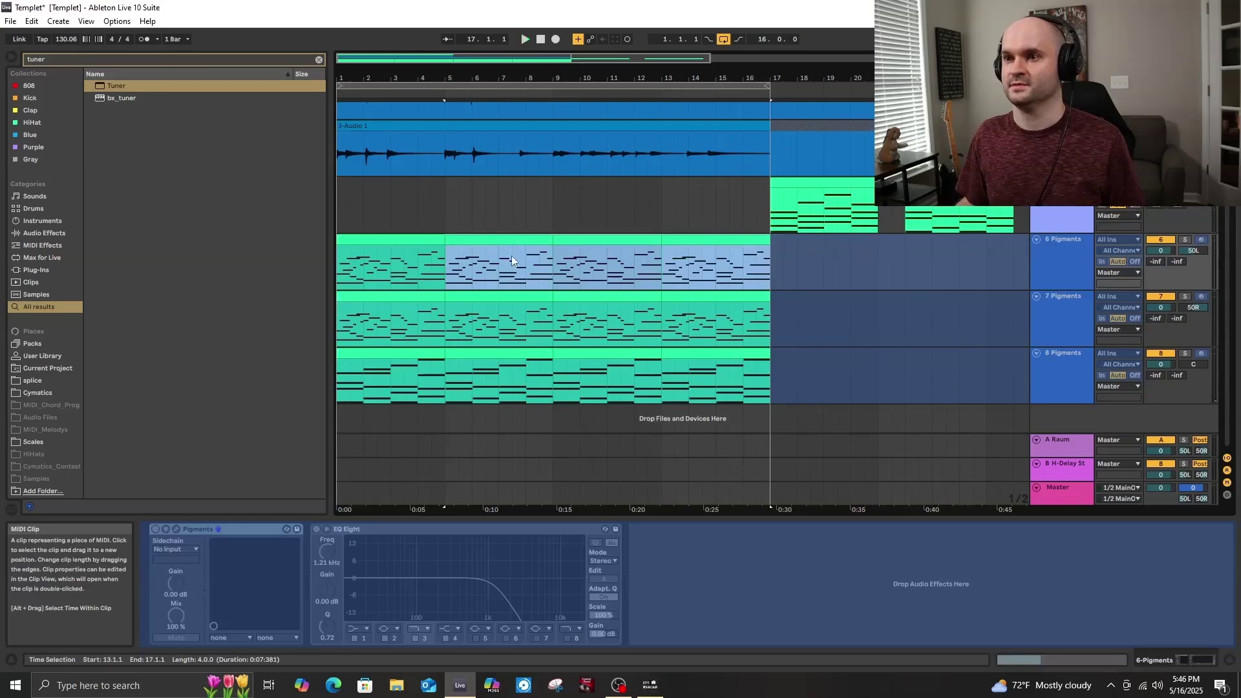
{"action": "left_click", "coordinate": [517, 356], "text": "shift"}
{"action": "key", "text": "Delete"}
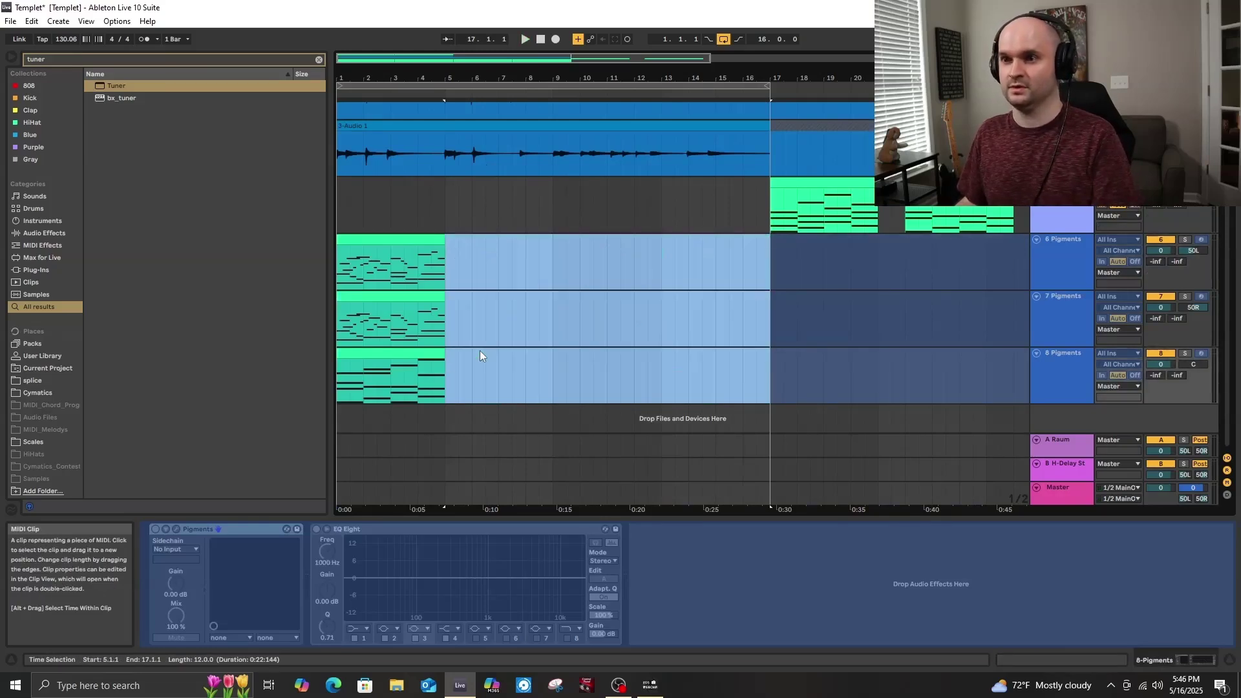
{"action": "scroll", "coordinate": [452, 277], "scroll_direction": "up", "scroll_amount": 3}
{"action": "scroll", "coordinate": [549, 239], "scroll_direction": "up", "scroll_amount": 2}
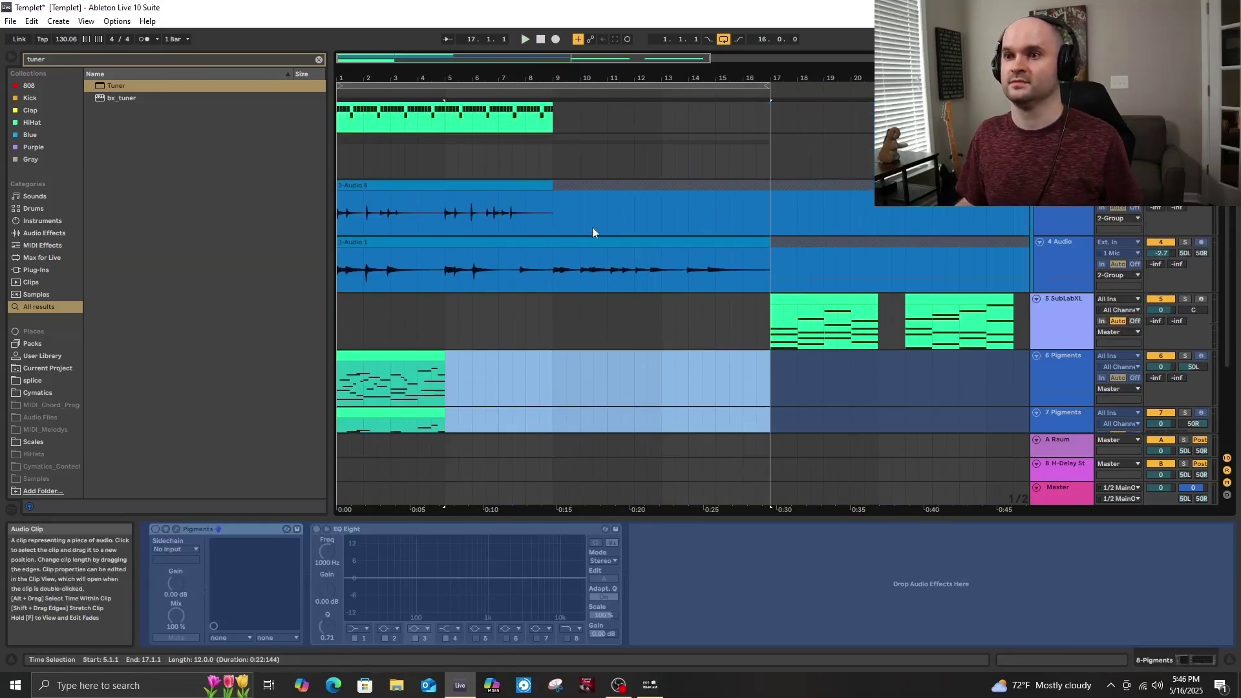
{"action": "key", "text": "ctrl+z"}
Delete the clips from bar 9 to bar 17 on all three Pigments tracks and shorten the arrangement loop to end at bar 9.
{"action": "scroll", "coordinate": [601, 310], "scroll_direction": "down", "scroll_amount": 2}
{"action": "left_click", "coordinate": [622, 278]}
{"action": "scroll", "coordinate": [622, 278], "scroll_direction": "down", "scroll_amount": 1}
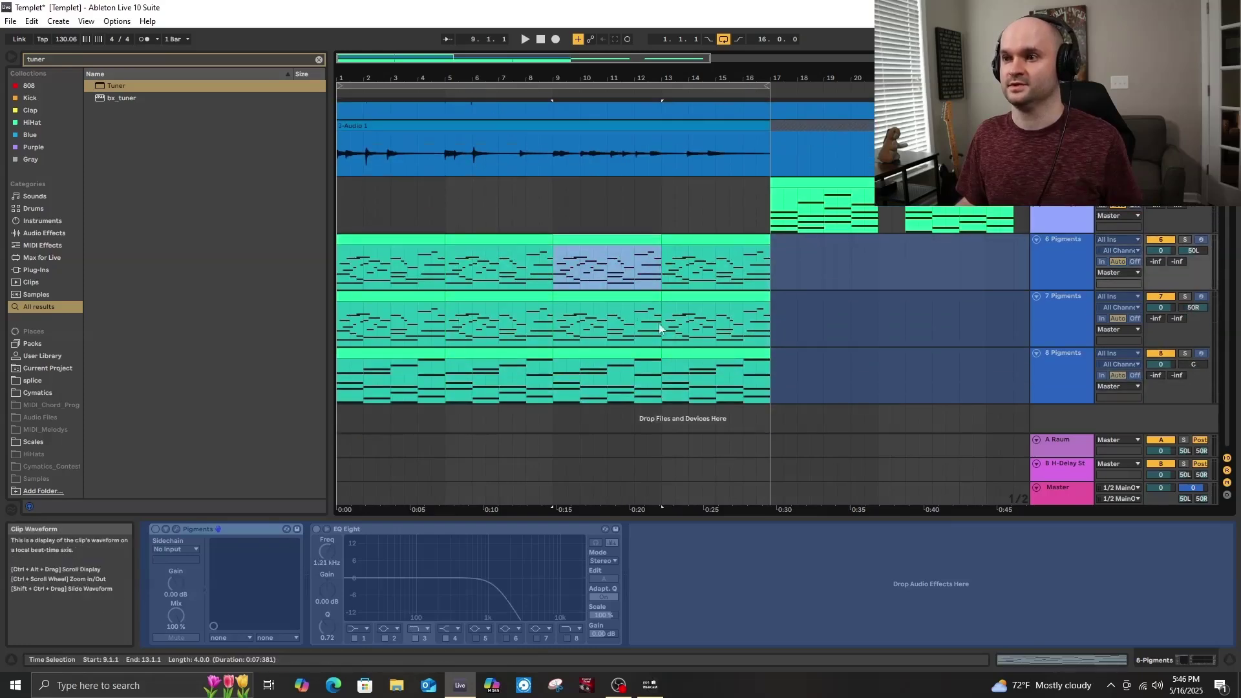
{"action": "left_click", "coordinate": [695, 355], "text": "shift"}
{"action": "key", "text": "Delete"}
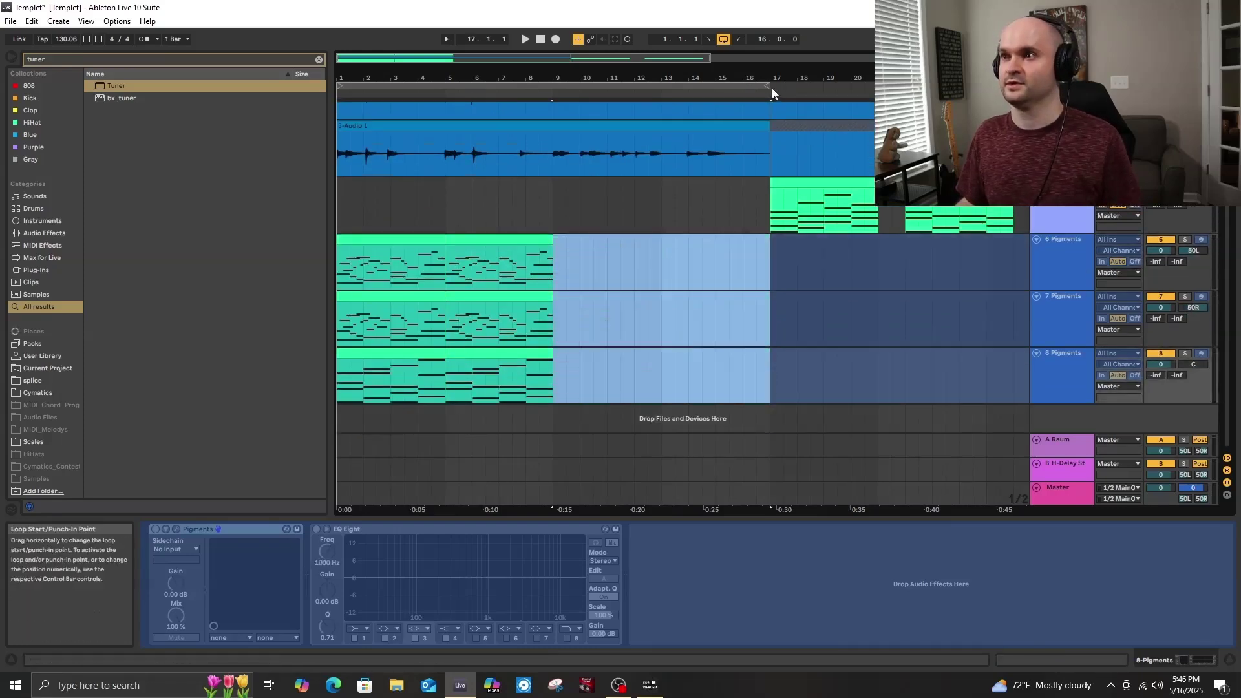
{"action": "left_click_drag", "start_coordinate": [770, 90], "coordinate": [559, 132]}
{"action": "scroll", "coordinate": [482, 252], "scroll_direction": "up", "scroll_amount": 2}
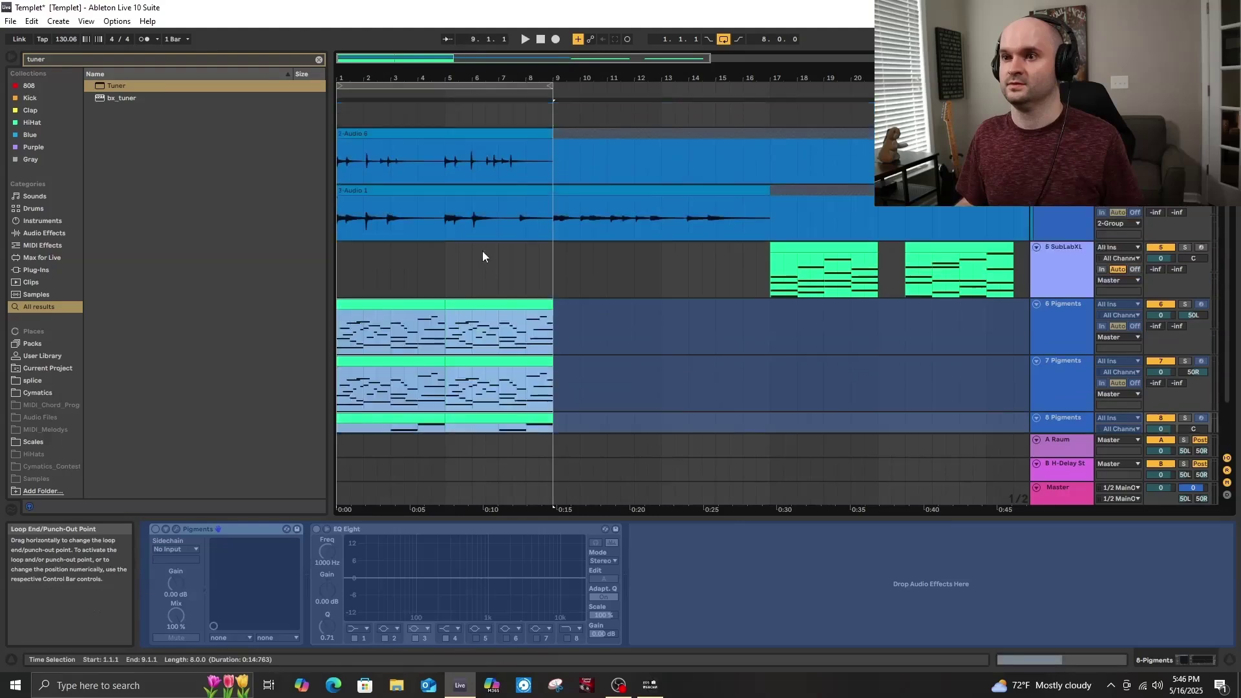
{"action": "left_click", "coordinate": [337, 288]}
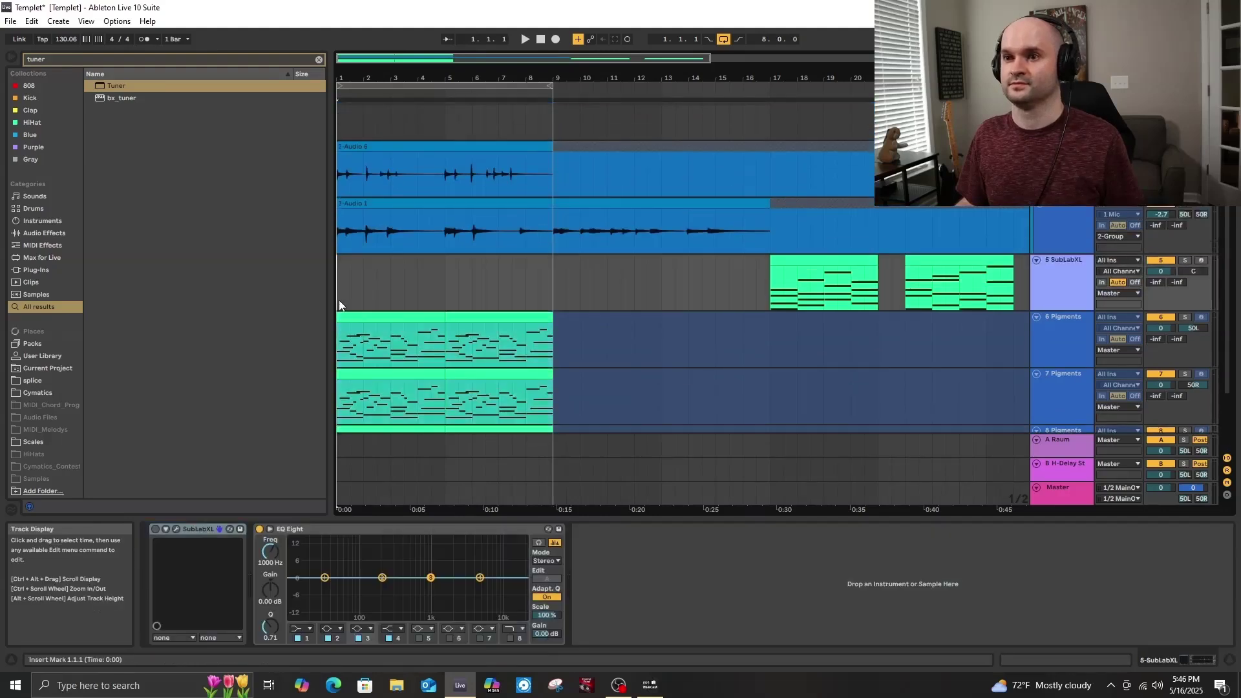
Flatten the three frozen Pigments tracks into audio.
{"action": "scroll", "coordinate": [412, 317], "scroll_direction": "up", "scroll_amount": 2}
{"action": "scroll", "coordinate": [999, 366], "scroll_direction": "down", "scroll_amount": 2}
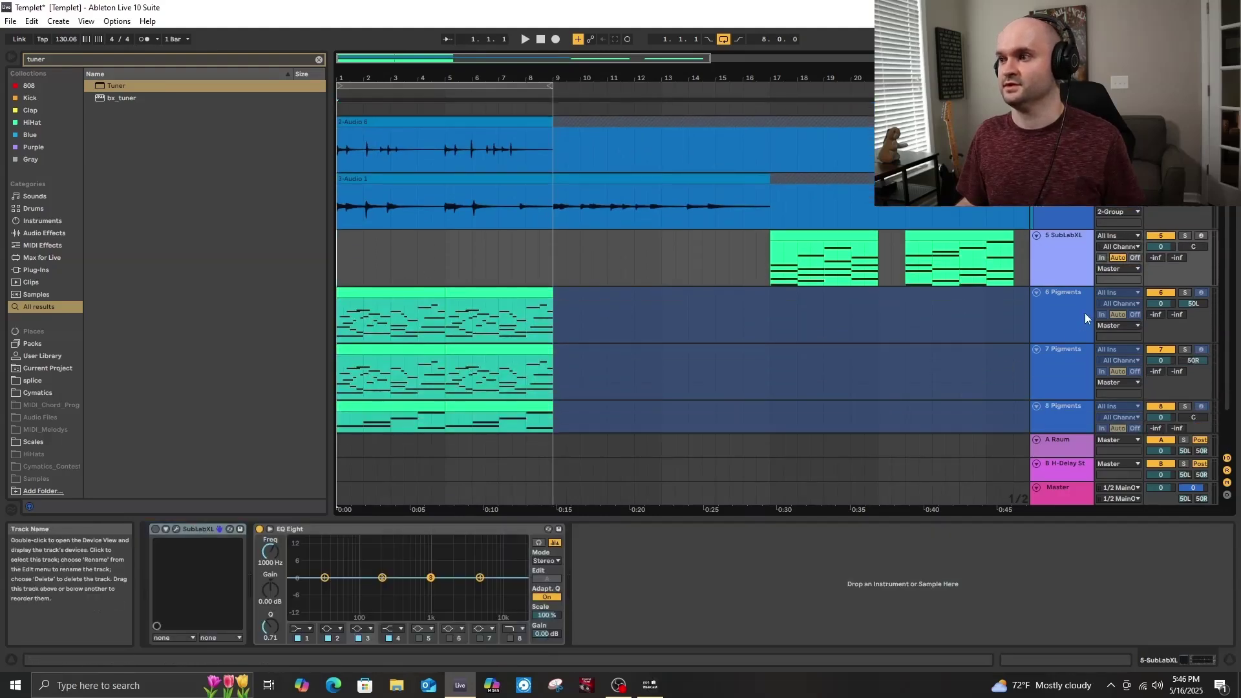
{"action": "left_click", "coordinate": [1085, 312]}
{"action": "scroll", "coordinate": [1074, 320], "scroll_direction": "down", "scroll_amount": 2}
{"action": "left_click", "coordinate": [1072, 366], "text": "shift"}
{"action": "right_click", "coordinate": [1050, 396]}
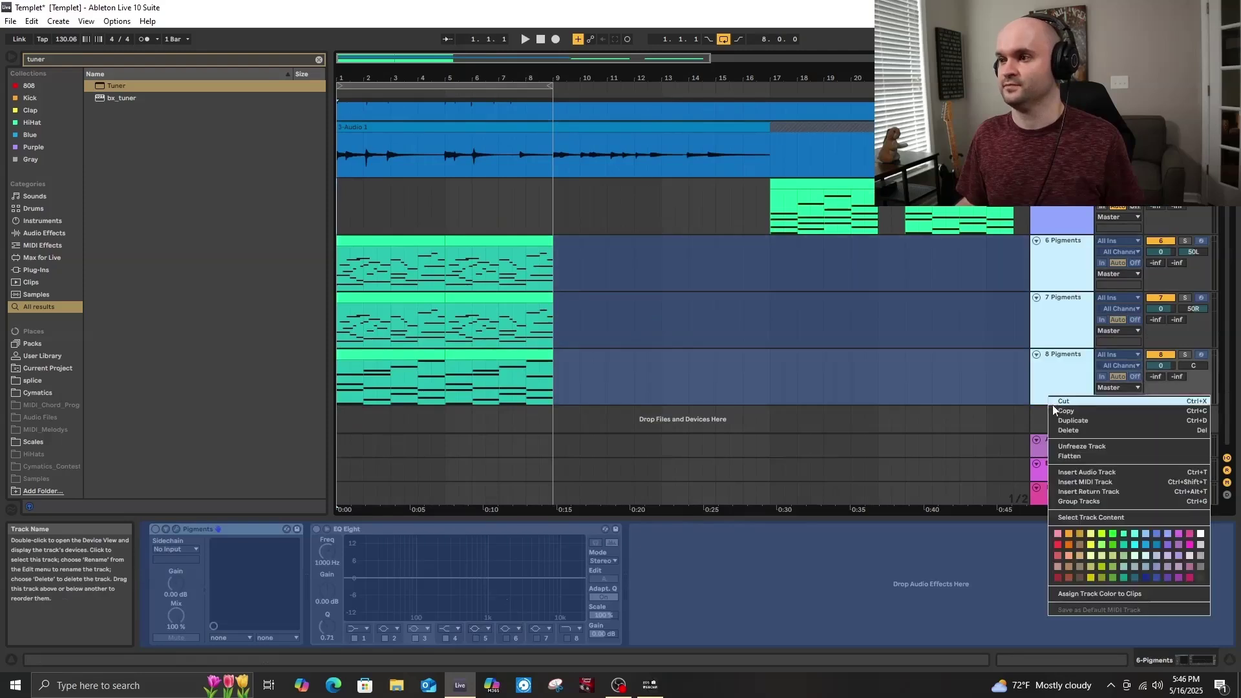
{"action": "left_click", "coordinate": [1069, 457]}
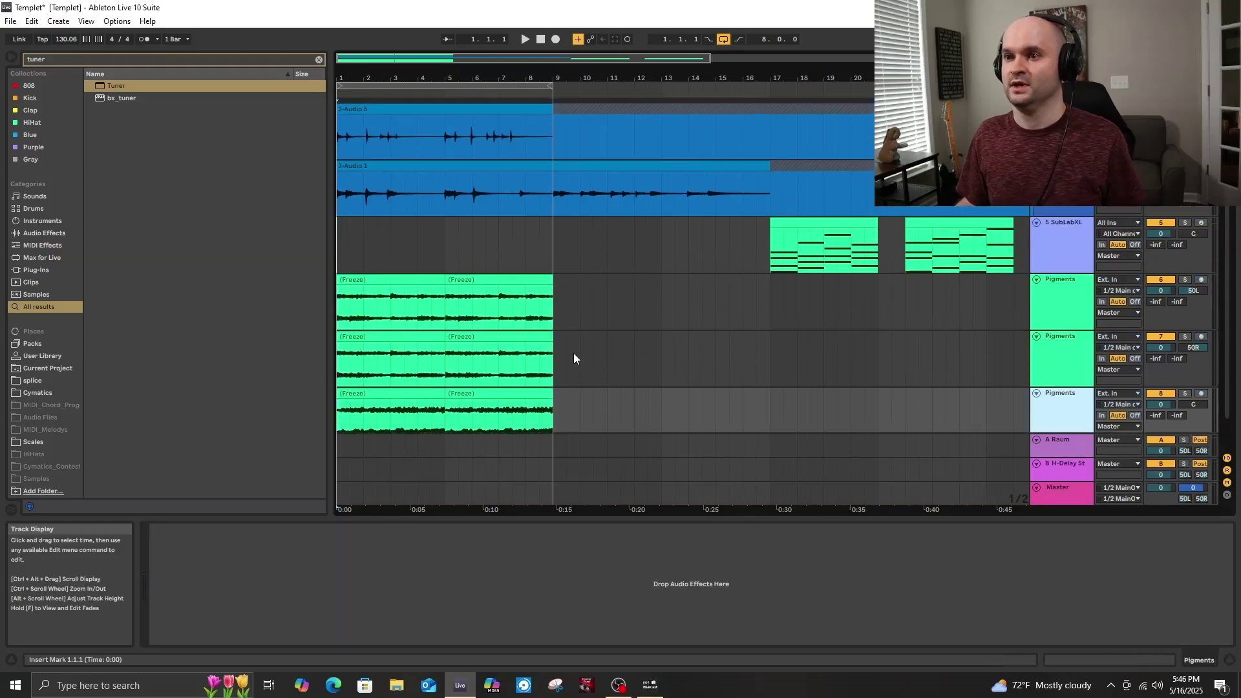
Extend the last flattened clip on each of the three Pigments tracks to about bar 16, exposing the tails after bar 9.
{"action": "left_click_drag", "start_coordinate": [554, 294], "coordinate": [747, 301]}
{"action": "left_click_drag", "start_coordinate": [552, 369], "coordinate": [745, 368]}
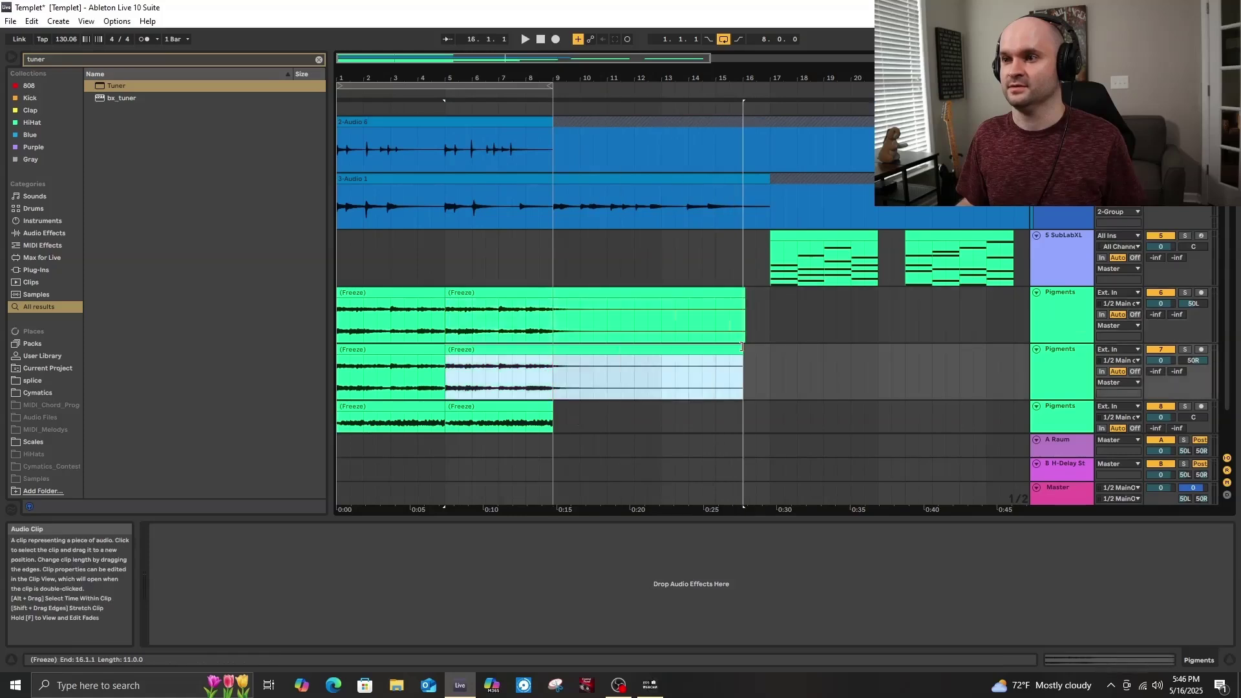
{"action": "scroll", "coordinate": [598, 456], "scroll_direction": "down", "scroll_amount": 2}
{"action": "left_click_drag", "start_coordinate": [554, 364], "coordinate": [744, 365]}
{"action": "left_click", "coordinate": [555, 406]}
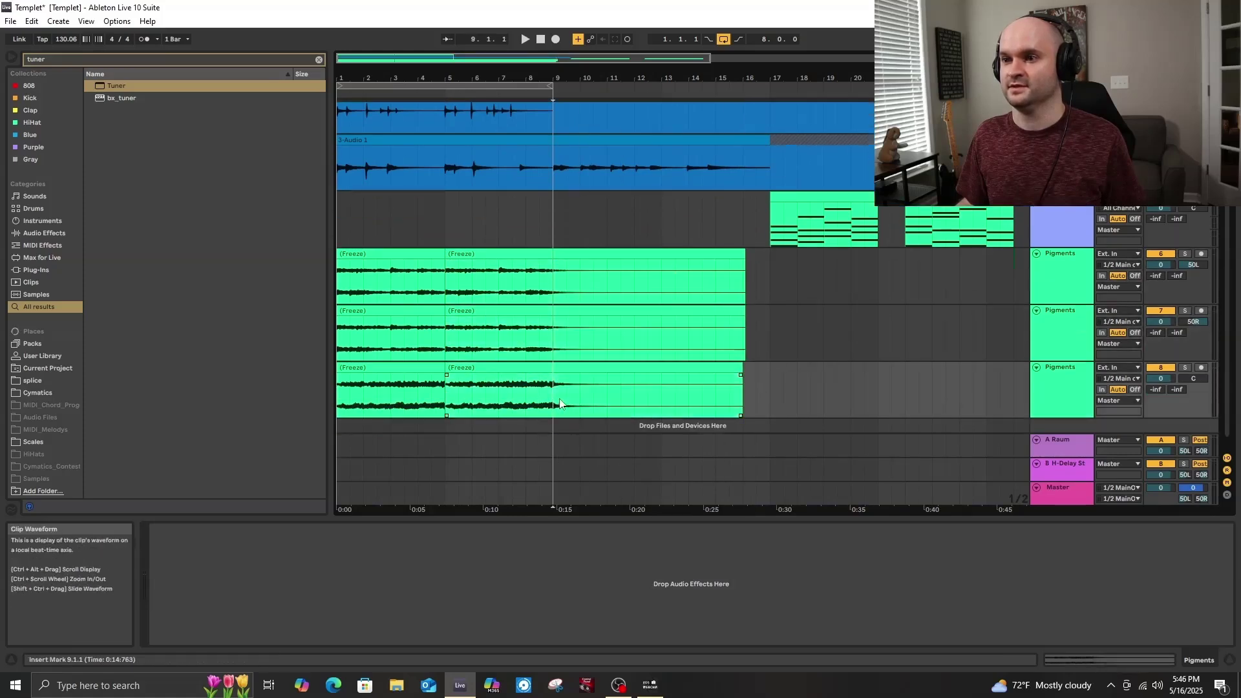
Group the three flattened Pigments tracks.
{"action": "left_click", "coordinate": [1060, 272]}
{"action": "left_click", "coordinate": [1058, 370], "text": "shift"}
{"action": "key", "text": "ctrl+g"}
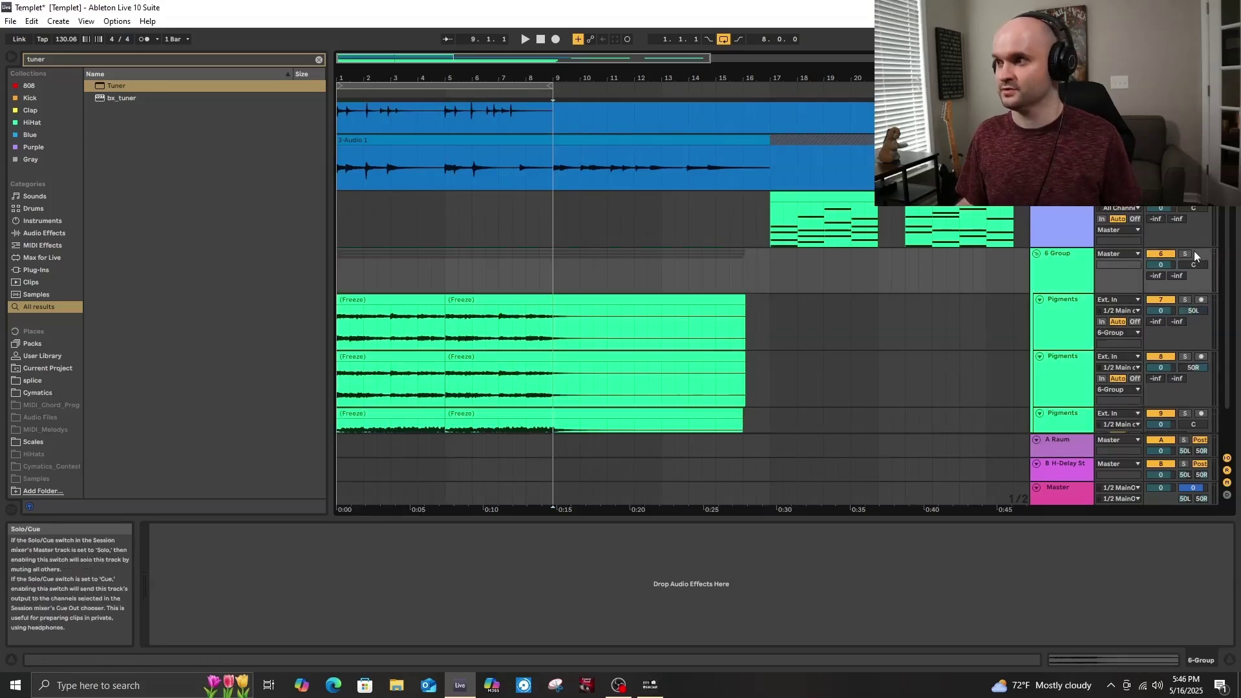
Play the tails from bar 9 and split the extended clips there on all three Pigments tracks.
{"action": "scroll", "coordinate": [642, 333], "scroll_direction": "down", "scroll_amount": 2}
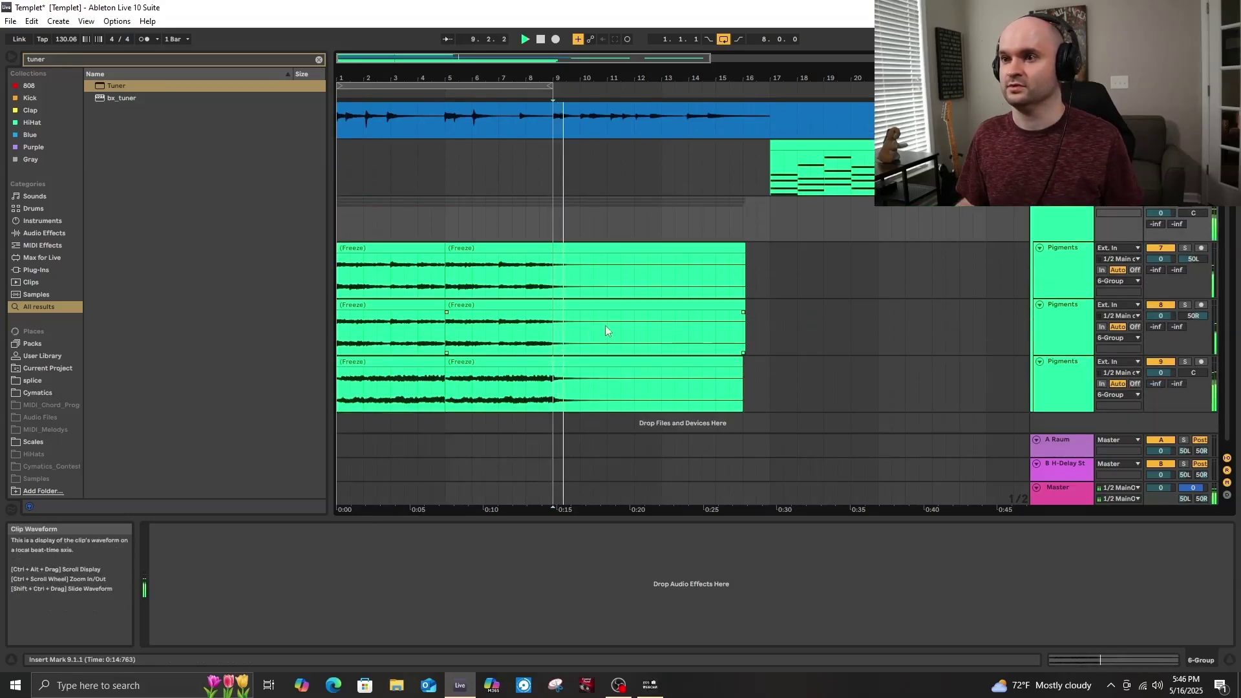
{"action": "left_click", "coordinate": [582, 284]}
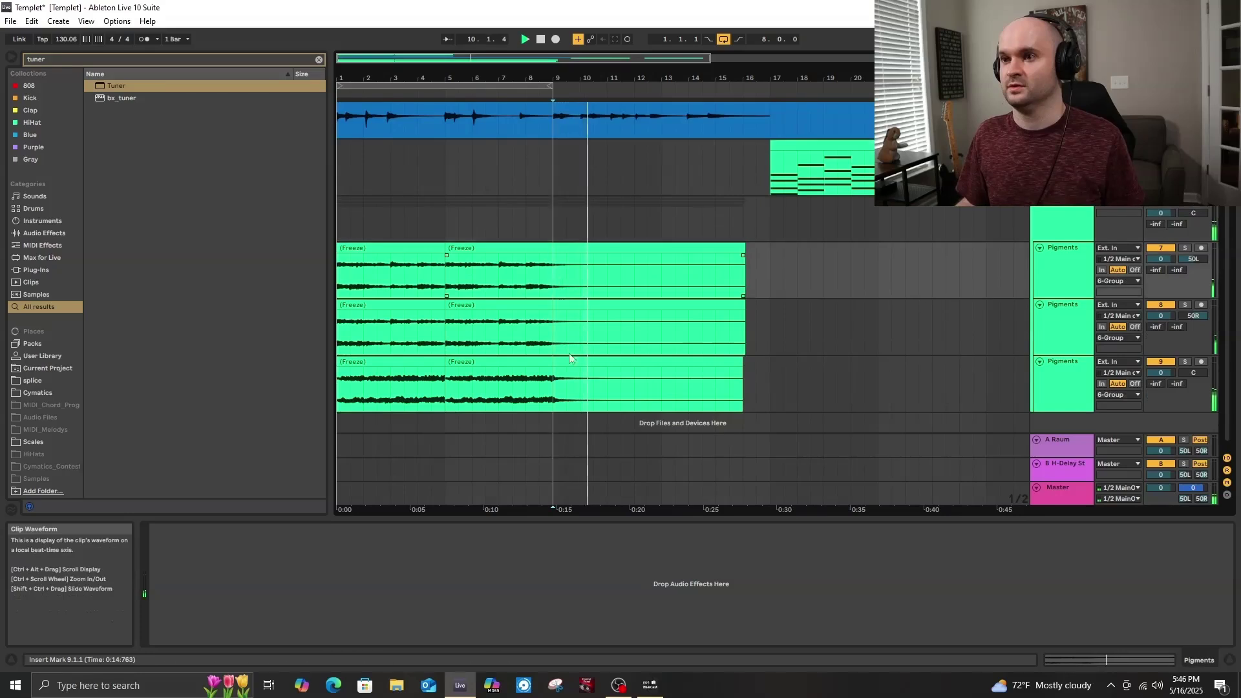
{"action": "left_click", "coordinate": [556, 389]}
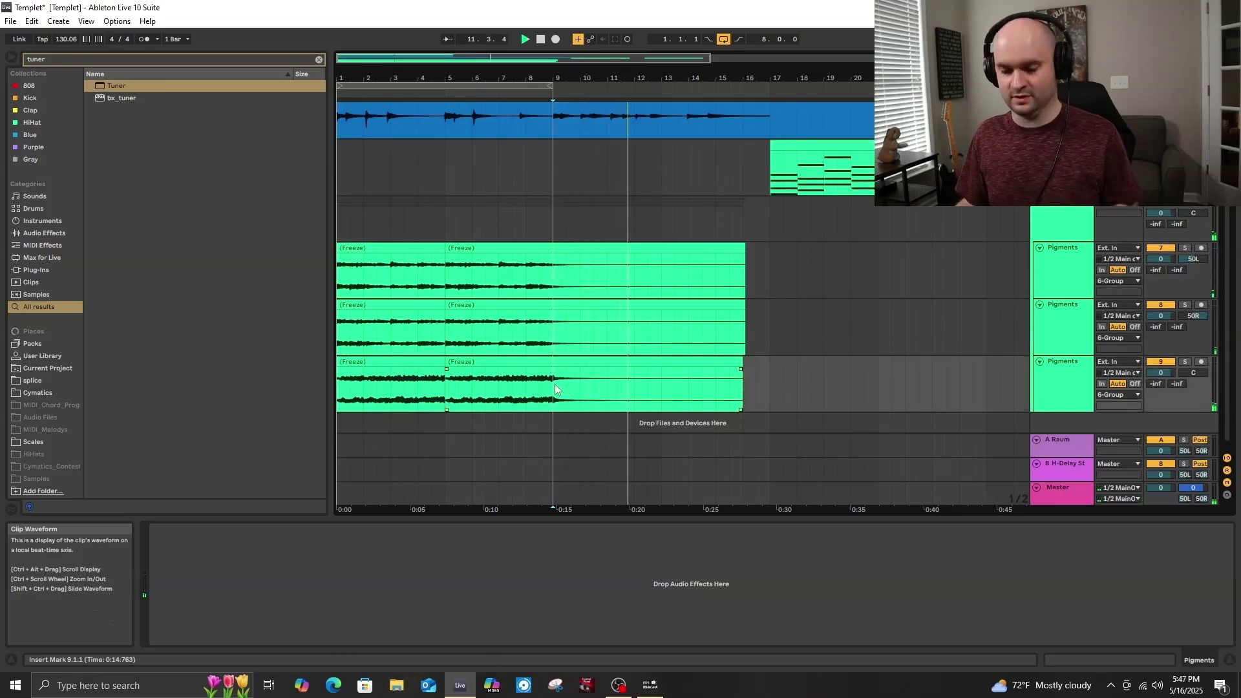
{"action": "left_click", "coordinate": [590, 293]}
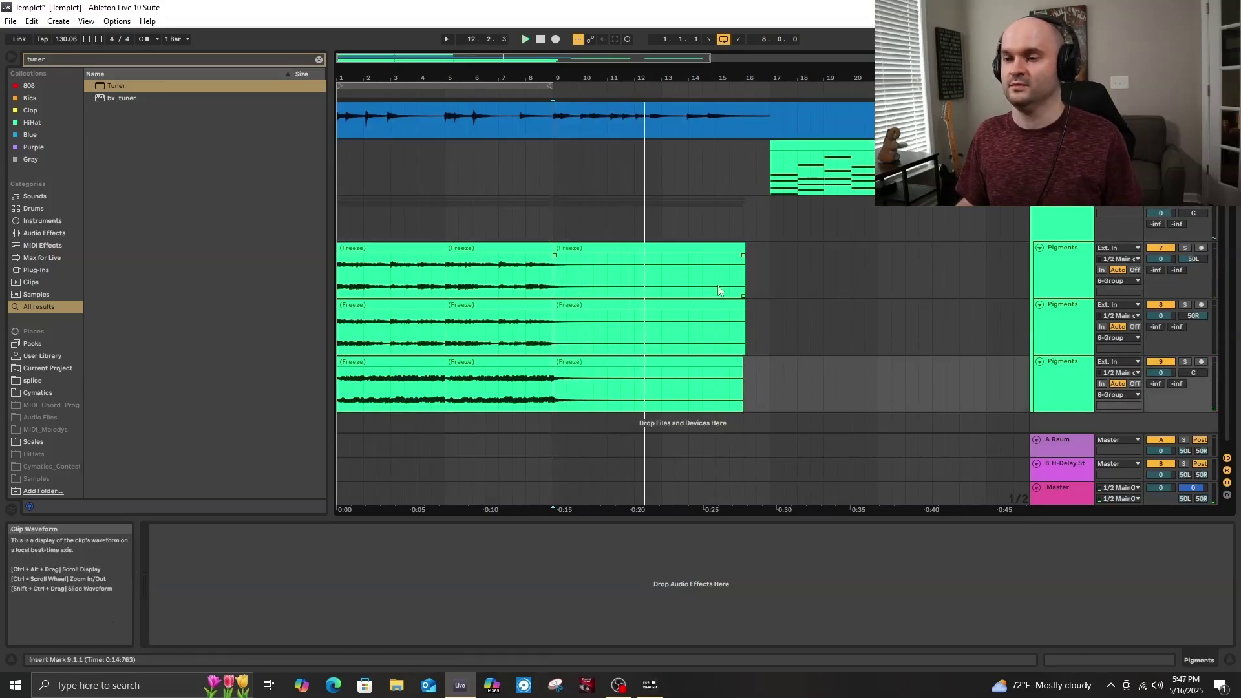
Select the three tail clips running from bar 9 to about bar 16 across the Pigments tracks.
{"action": "left_click", "coordinate": [646, 304]}
{"action": "left_click", "coordinate": [666, 249], "text": "shift"}
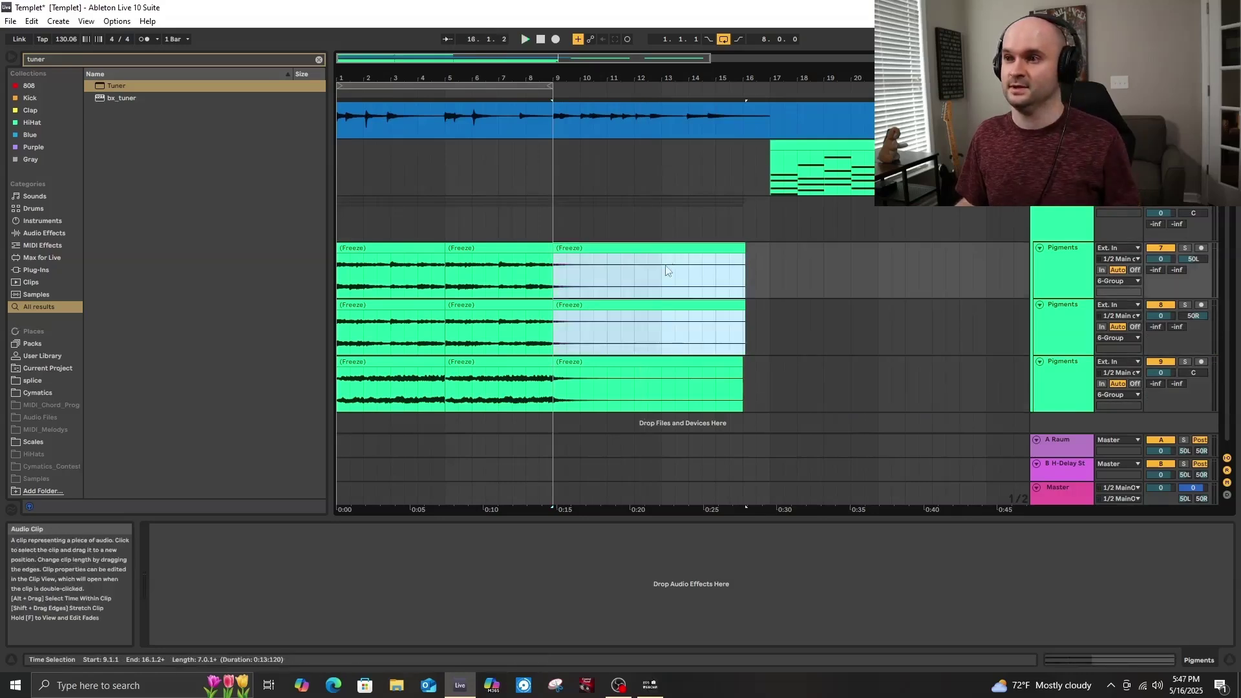
{"action": "left_click", "coordinate": [652, 363], "text": "shift"}
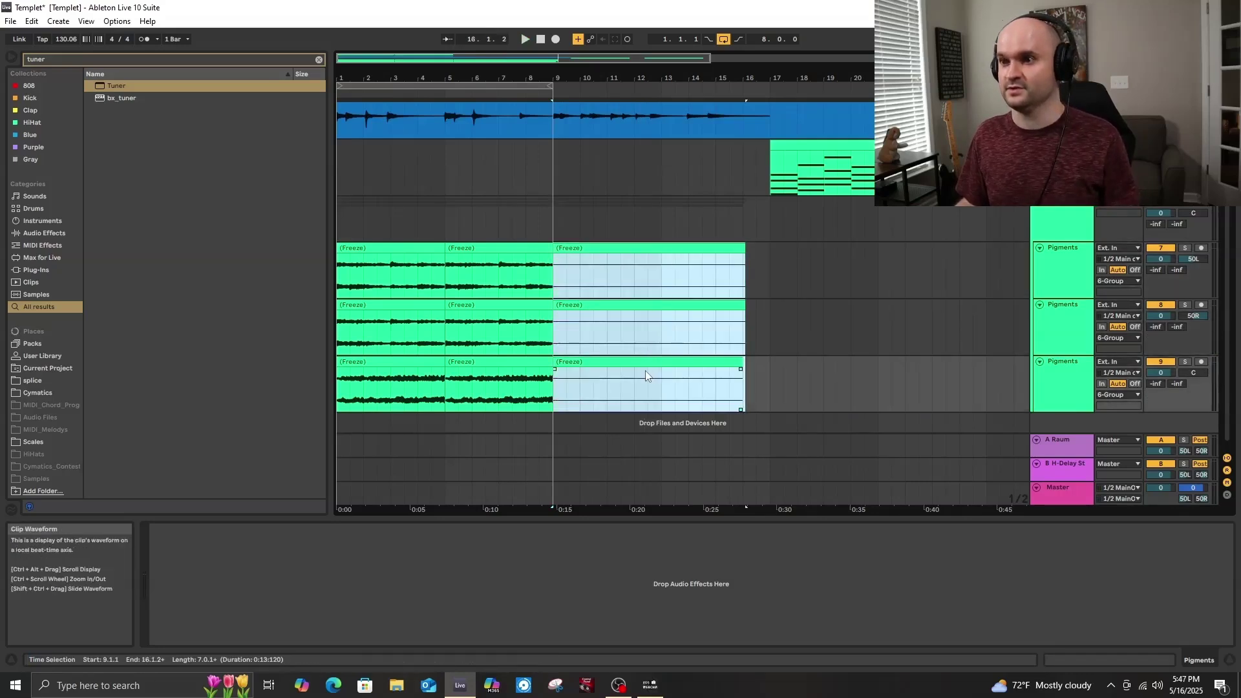
{"action": "scroll", "coordinate": [783, 347], "scroll_direction": "up", "scroll_amount": 4}
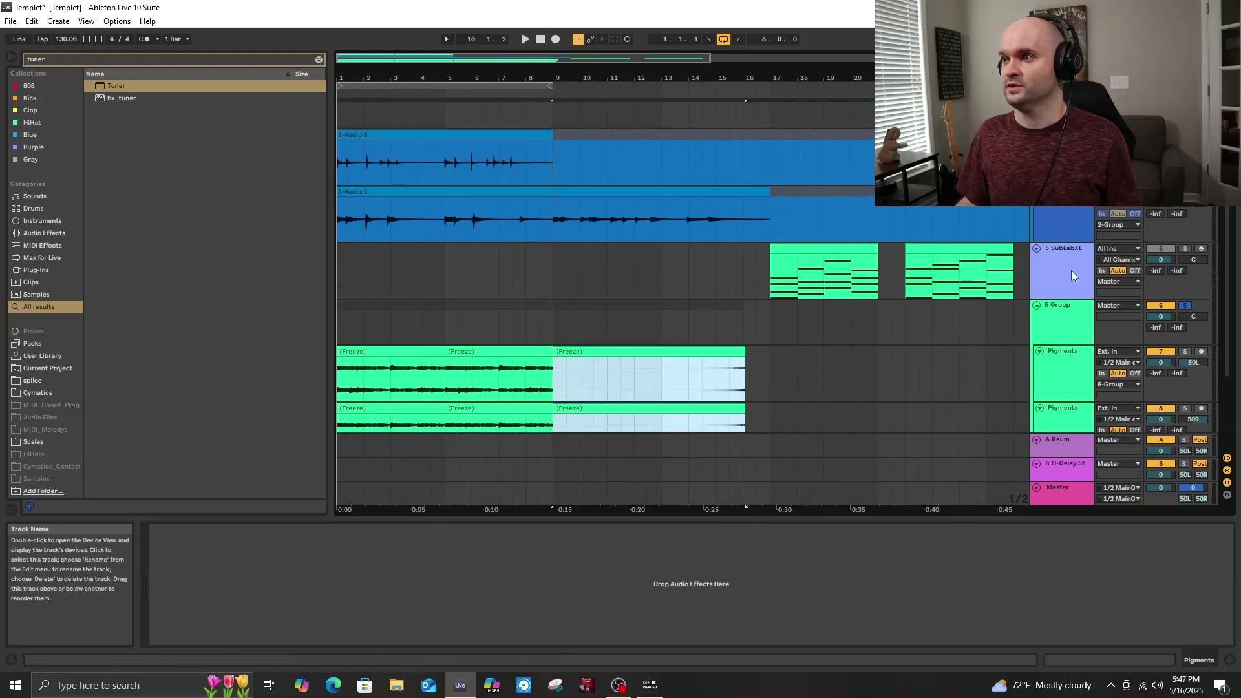
Insert three new audio tracks directly below the SubLabXL track.
{"action": "left_click", "coordinate": [1071, 271]}
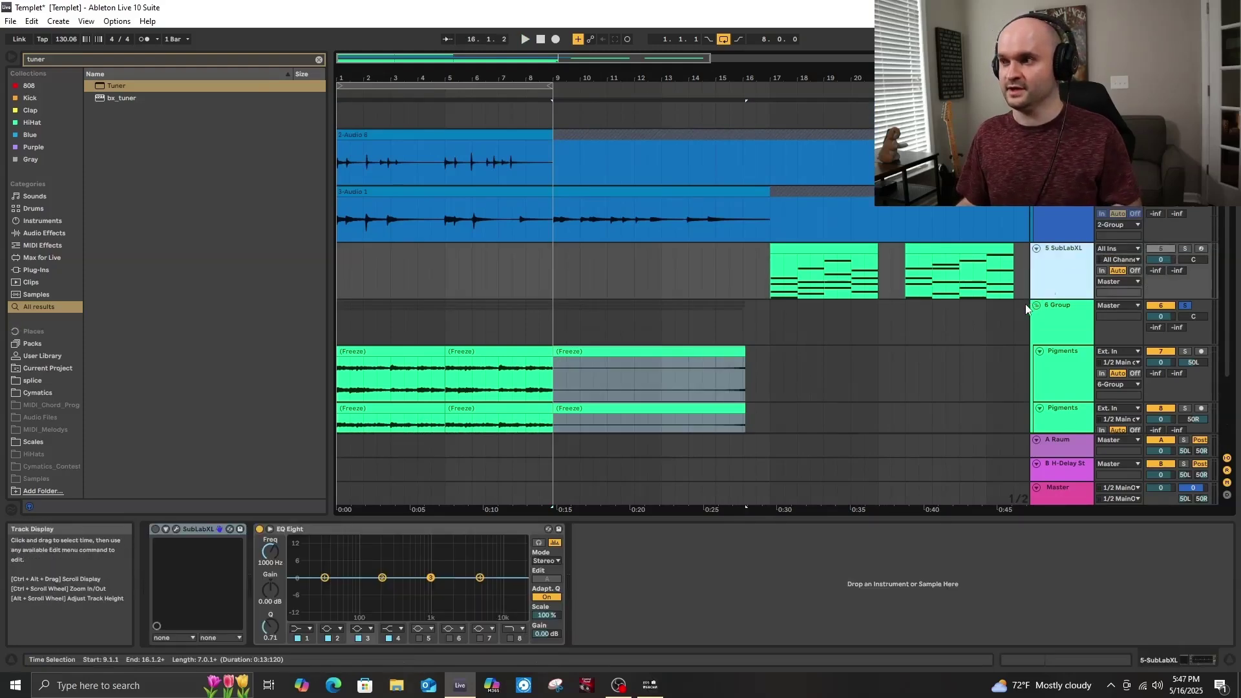
{"action": "key", "text": "ctrl+t"}
{"action": "key", "text": "ctrl+t"}
{"action": "key", "text": "ctrl+t"}
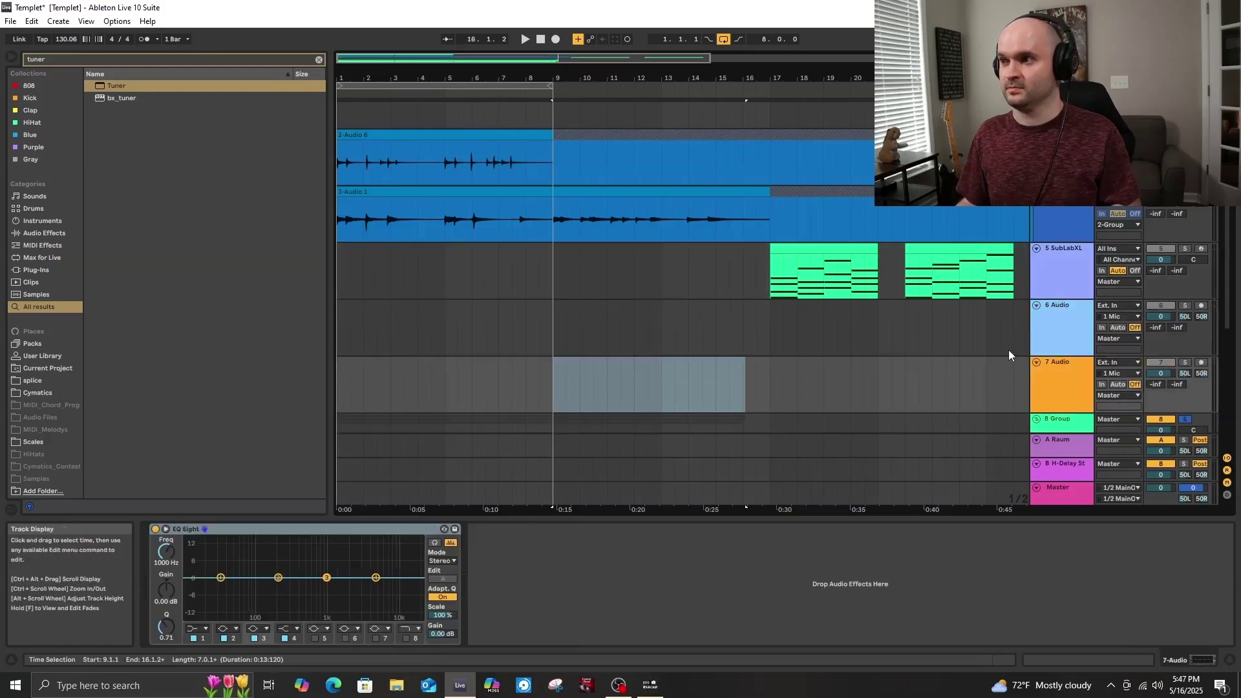
{"action": "scroll", "coordinate": [859, 353], "scroll_direction": "down", "scroll_amount": 3}
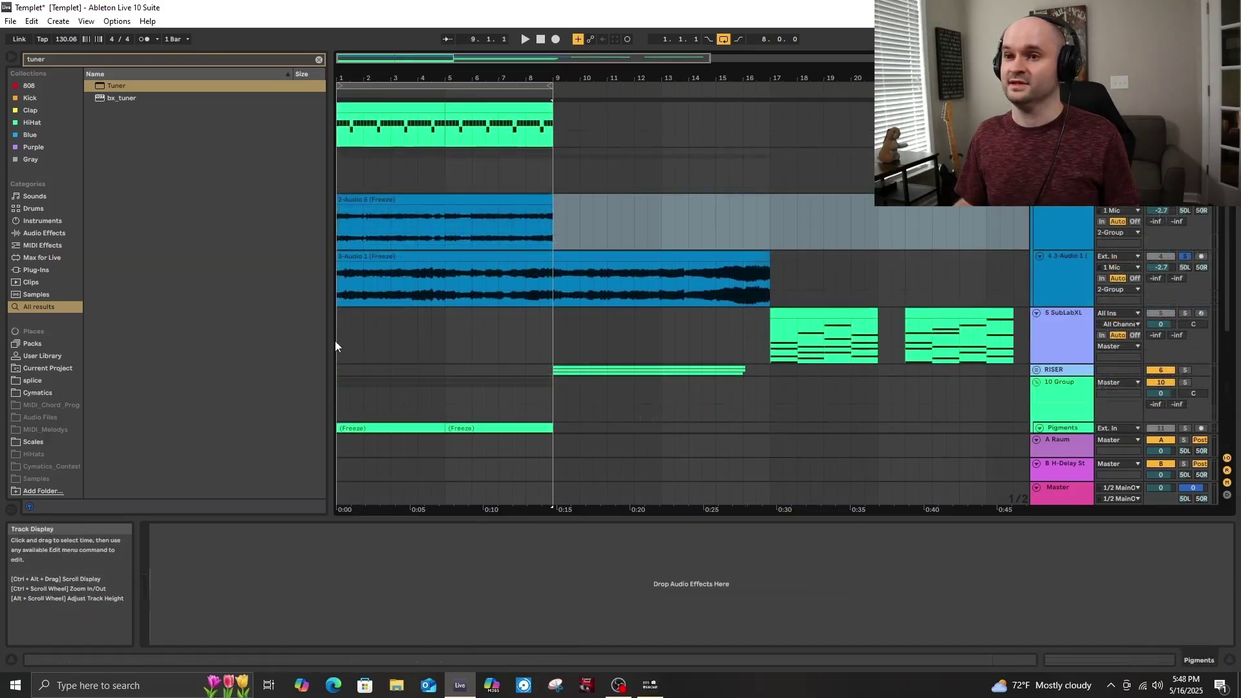
Clear the browser search and open the first drum clip's notes for editing.
{"action": "left_click", "coordinate": [335, 340]}
{"action": "scroll", "coordinate": [359, 297], "scroll_direction": "down", "scroll_amount": 2}
{"action": "scroll", "coordinate": [379, 255], "scroll_direction": "up", "scroll_amount": 2}
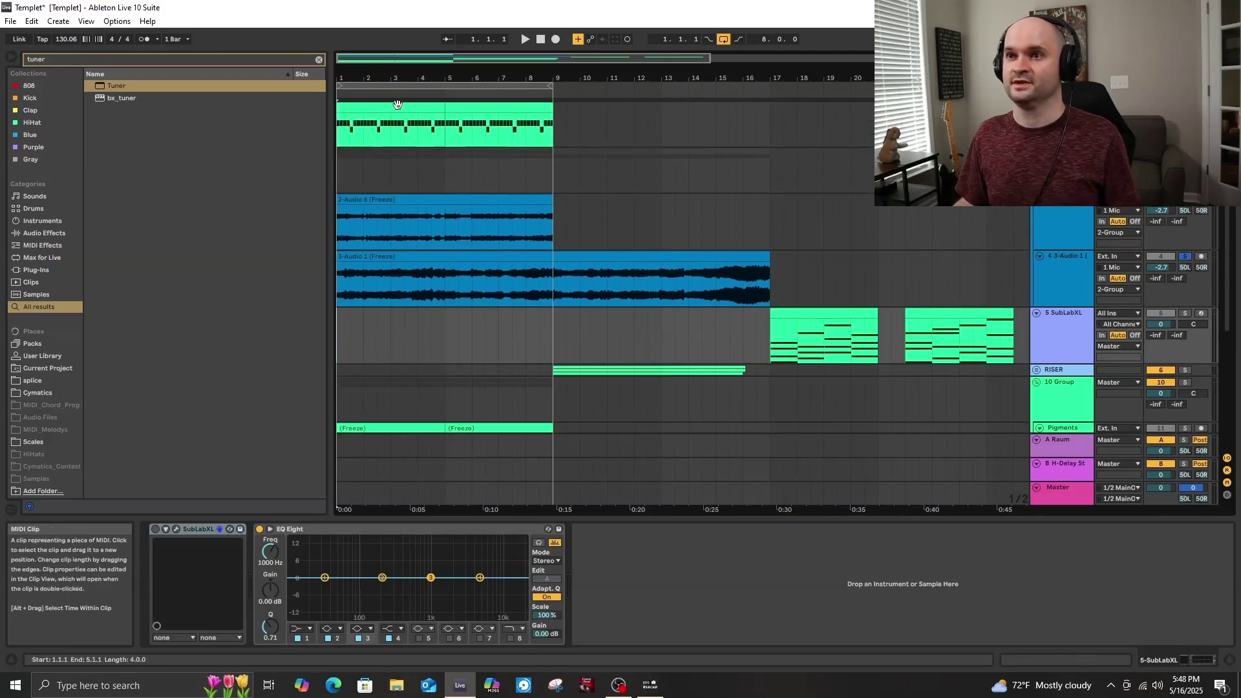
{"action": "left_click", "coordinate": [319, 60]}
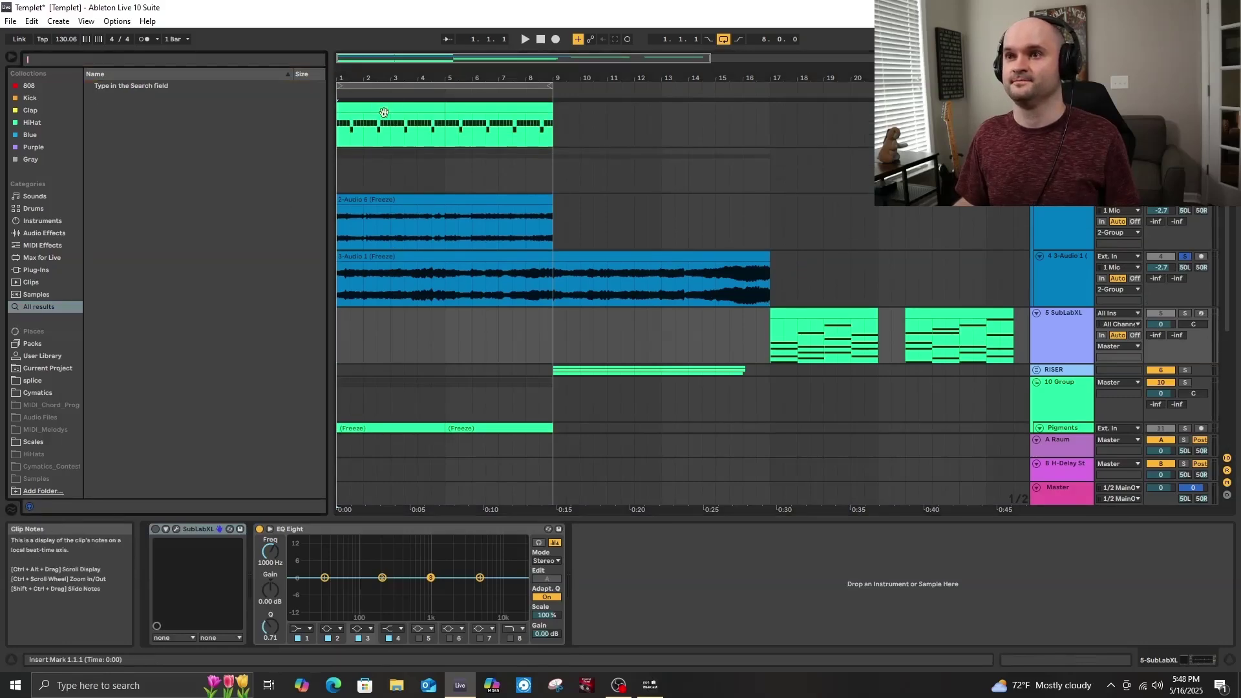
{"action": "double_click", "coordinate": [390, 107]}
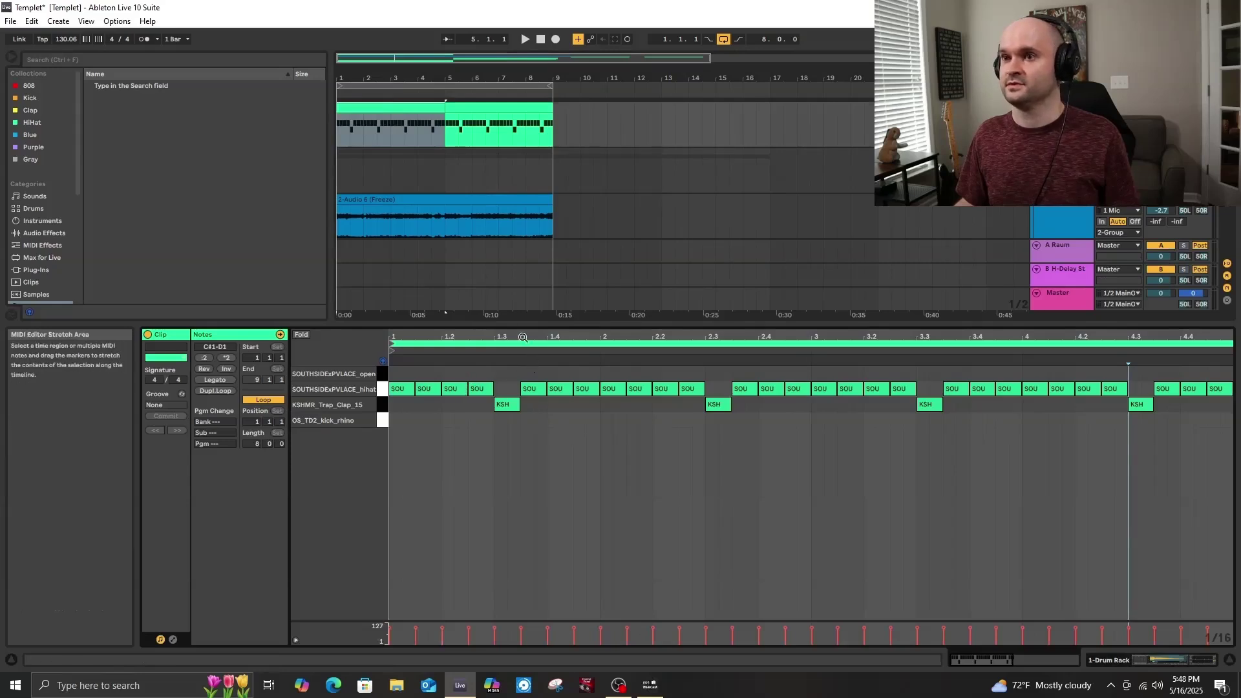
Play the drum pattern with the frozen audio and shorten the arrangement loop to the first four bars.
{"action": "key", "text": "space"}
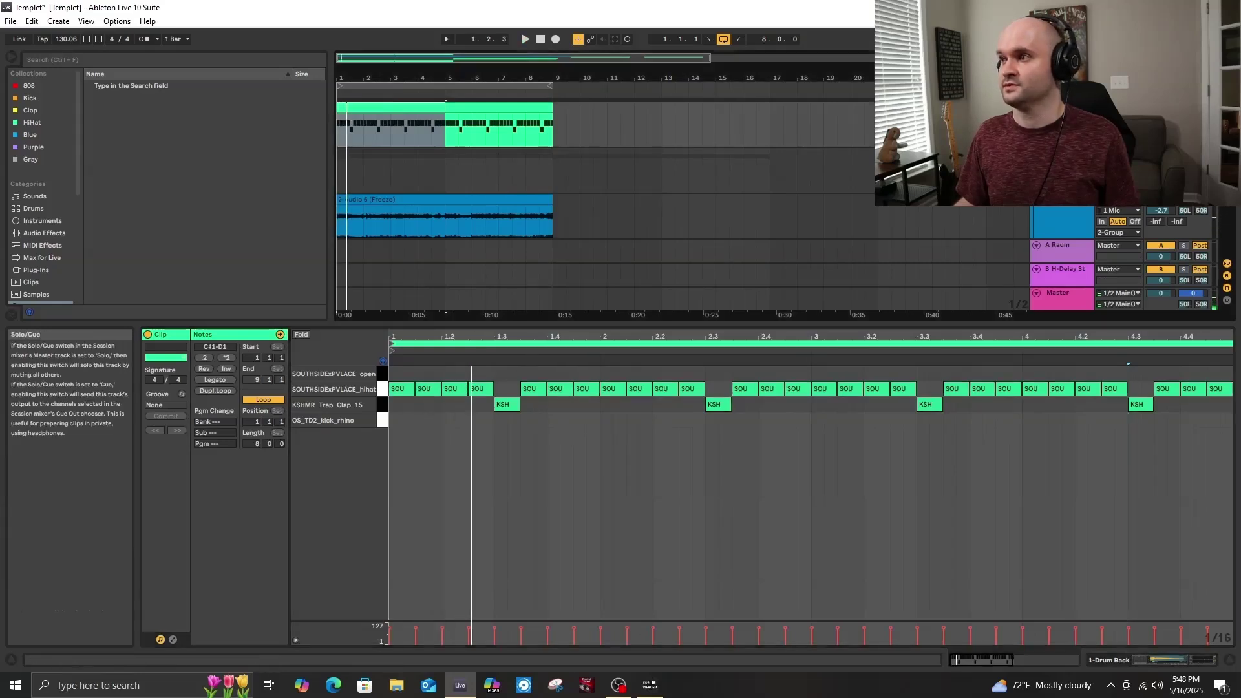
{"action": "key", "text": "space"}
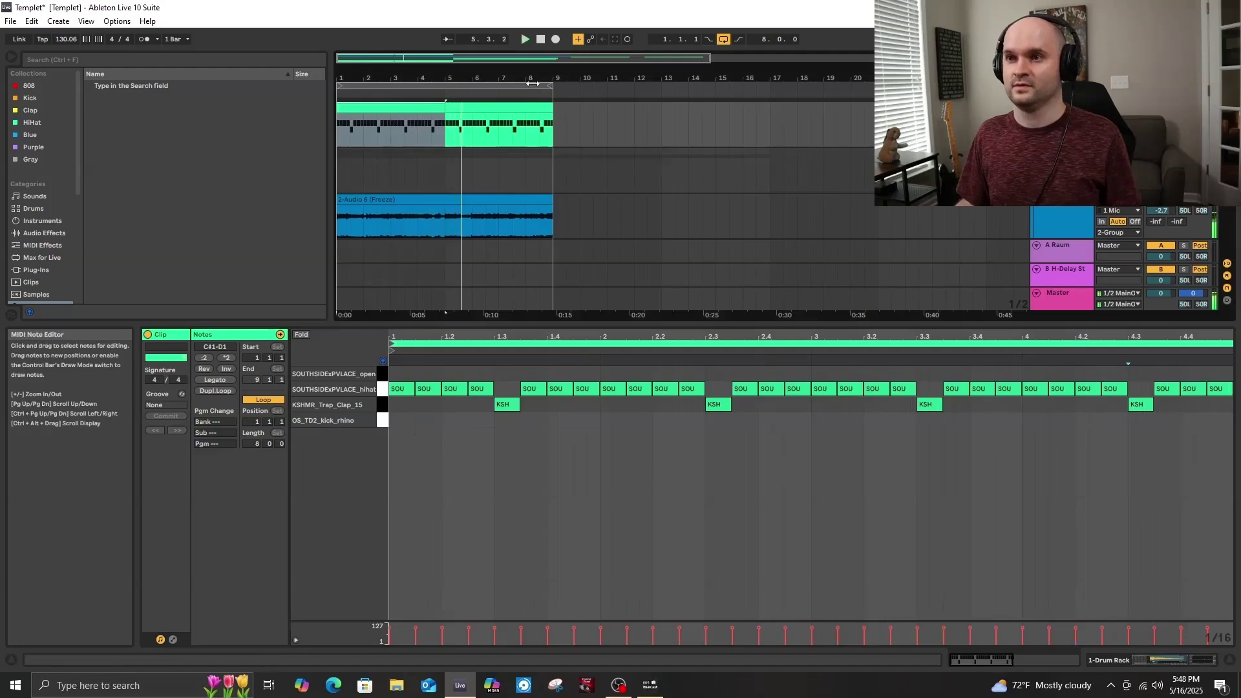
{"action": "left_click_drag", "start_coordinate": [551, 86], "coordinate": [447, 98]}
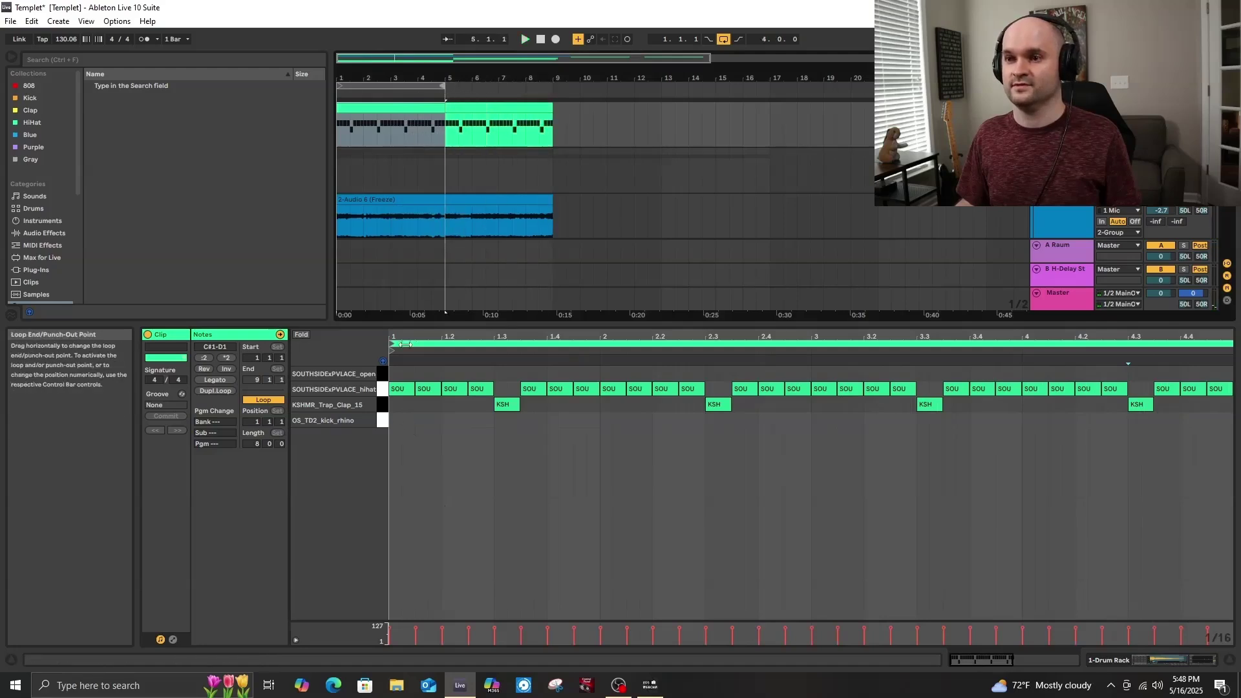
Add kick notes at 1.1, 1.4, 2.1.3 and 2.2.3 in the drum clip and play back the pattern.
{"action": "double_click", "coordinate": [395, 421]}
{"action": "key", "text": "space"}
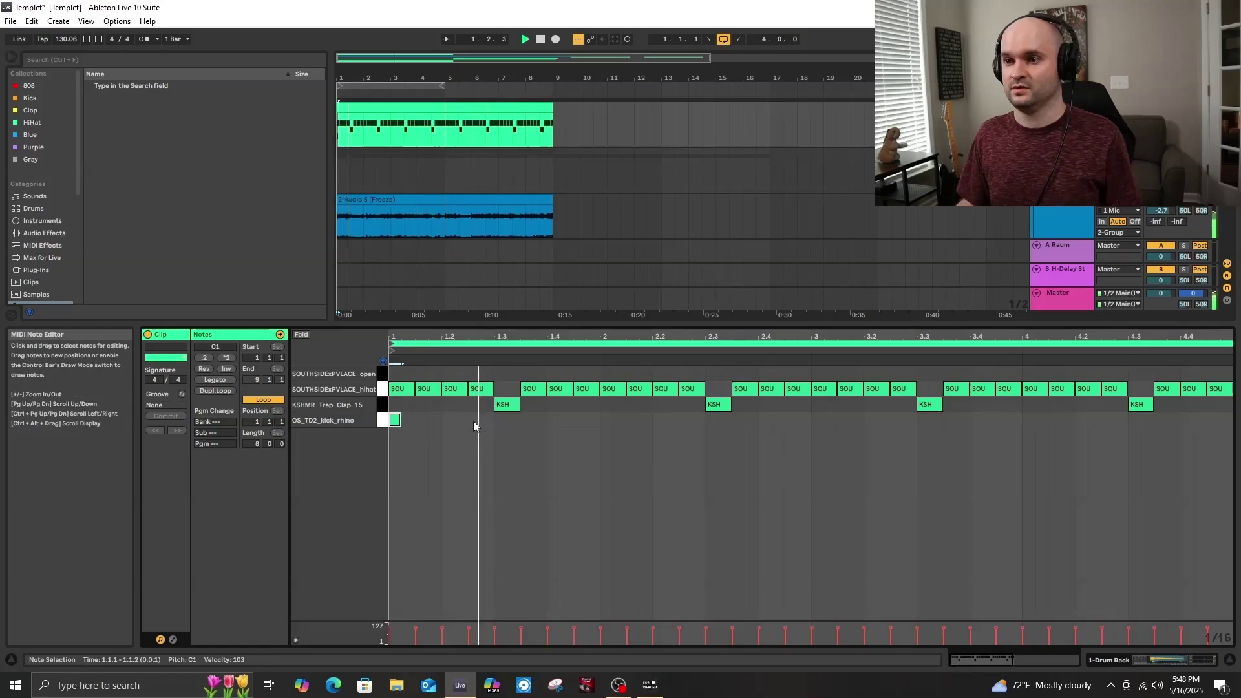
{"action": "double_click", "coordinate": [536, 422]}
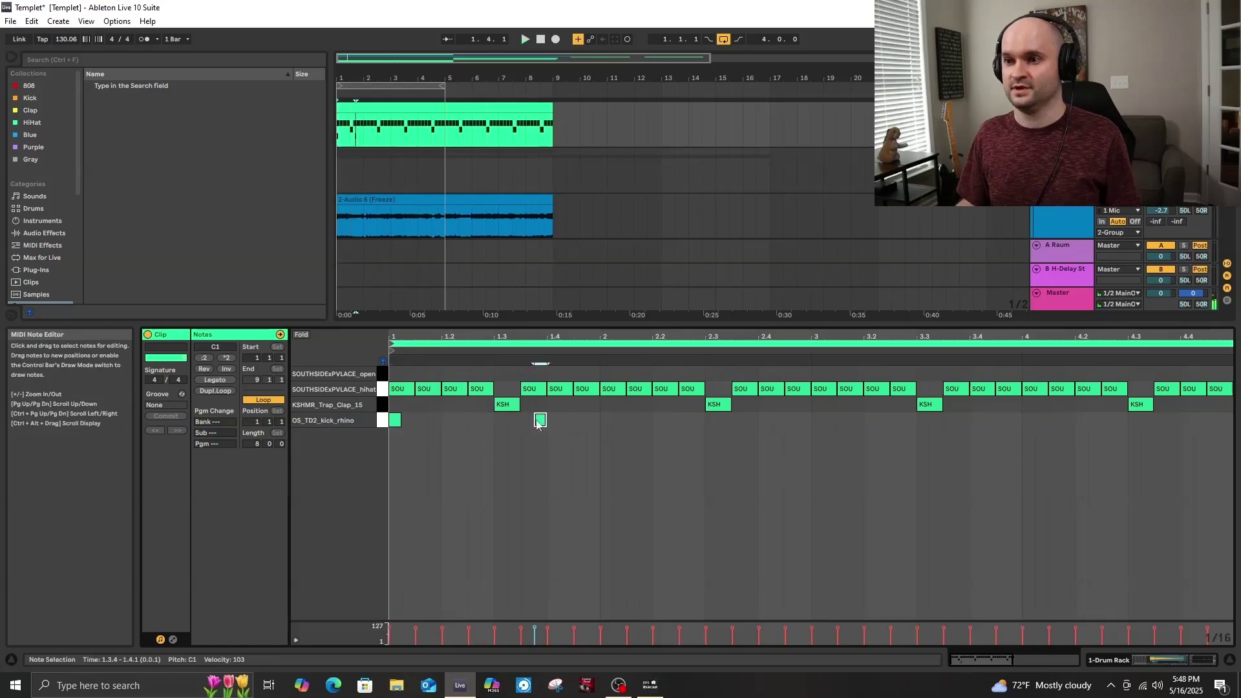
{"action": "left_click_drag", "start_coordinate": [539, 422], "coordinate": [633, 421]}
{"action": "double_click", "coordinate": [611, 421]}
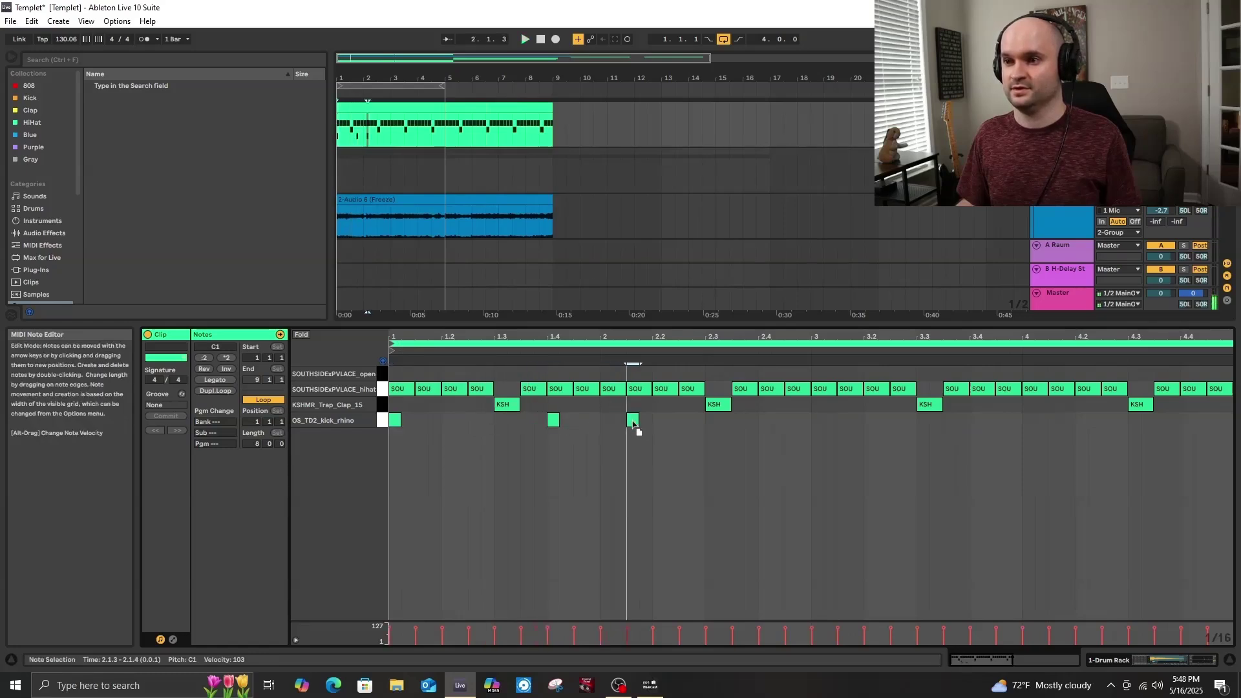
{"action": "double_click", "coordinate": [684, 421]}
{"action": "key", "text": "space"}
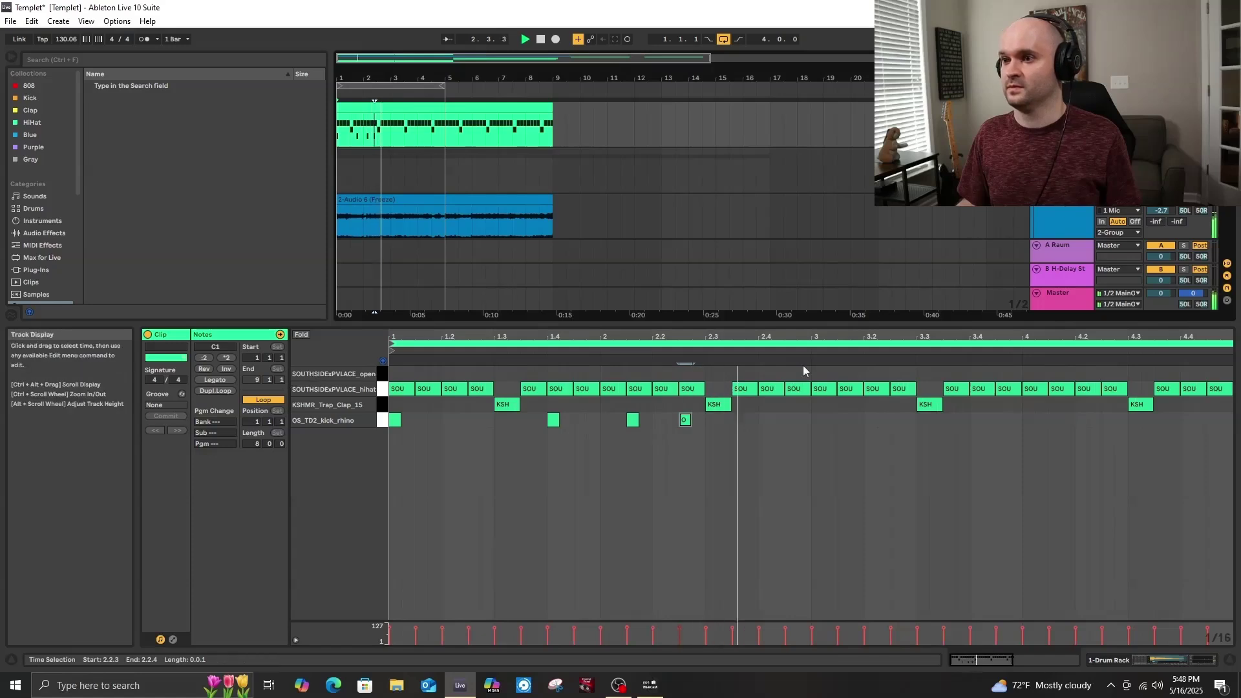
Continue the kick pattern with notes at 3.1.3, 3.2.3, 3.4.3, 4.1.3 and 4.2.3.
{"action": "left_click", "coordinate": [704, 371]}
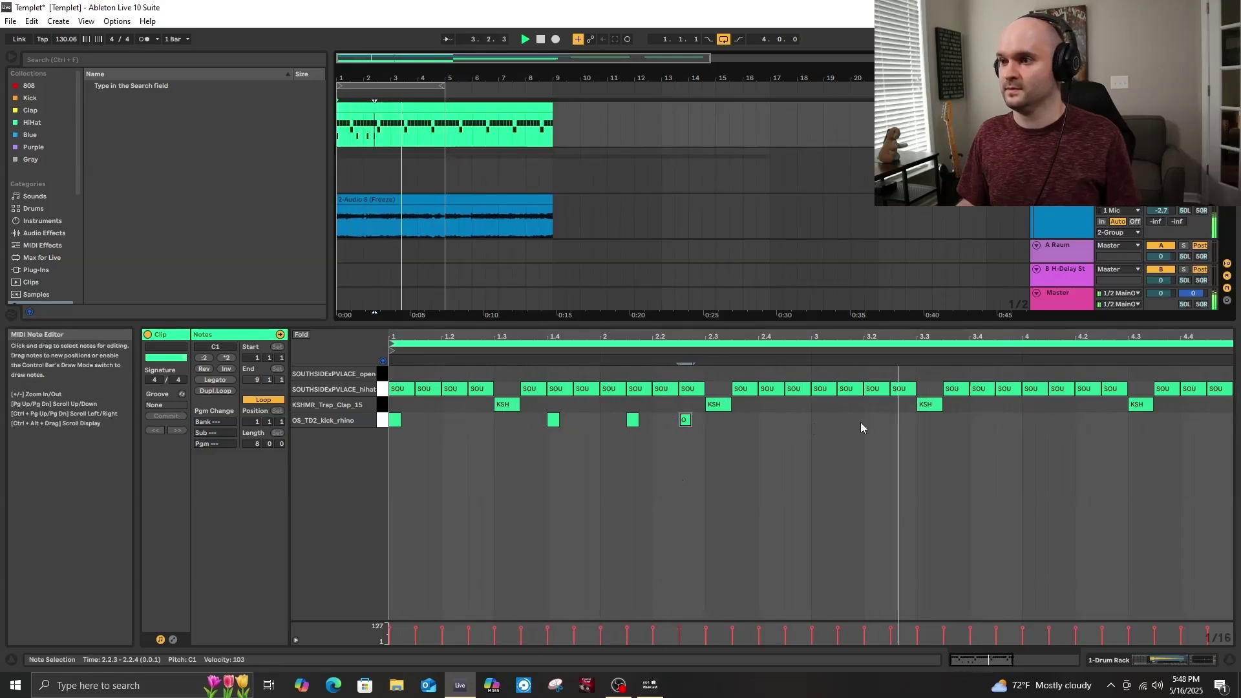
{"action": "double_click", "coordinate": [842, 420]}
{"action": "double_click", "coordinate": [896, 420]}
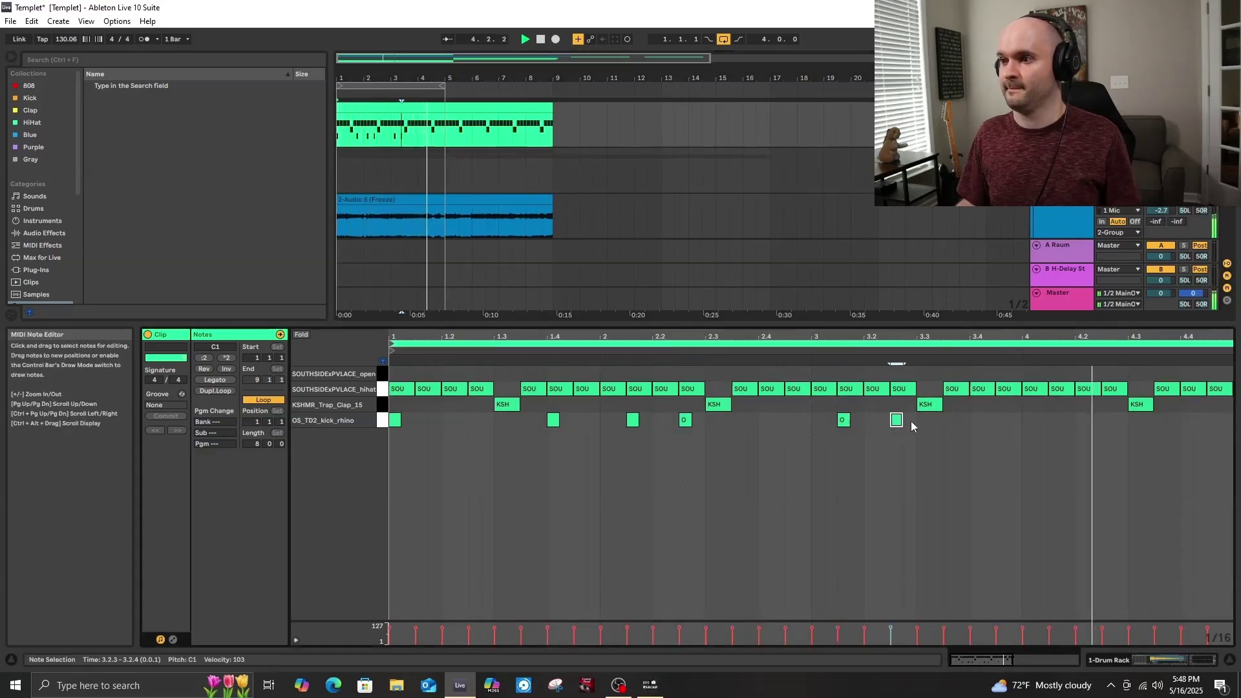
{"action": "double_click", "coordinate": [1002, 420]}
{"action": "double_click", "coordinate": [1055, 420]}
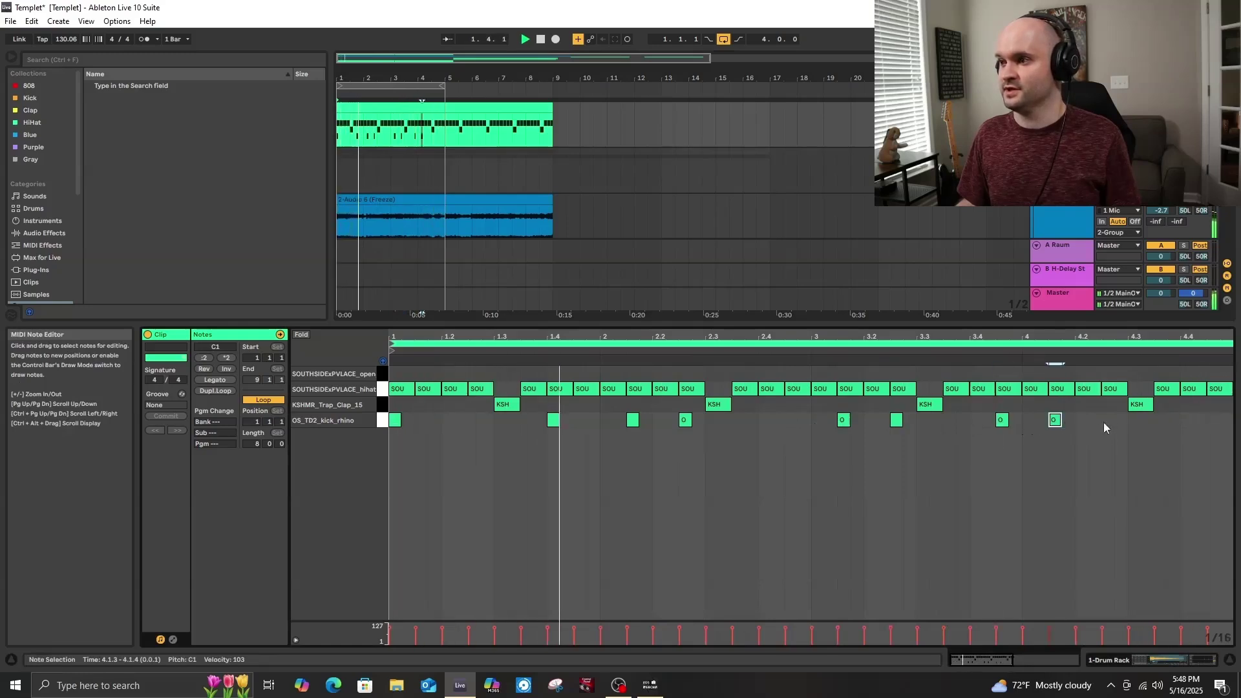
{"action": "double_click", "coordinate": [1108, 420]}
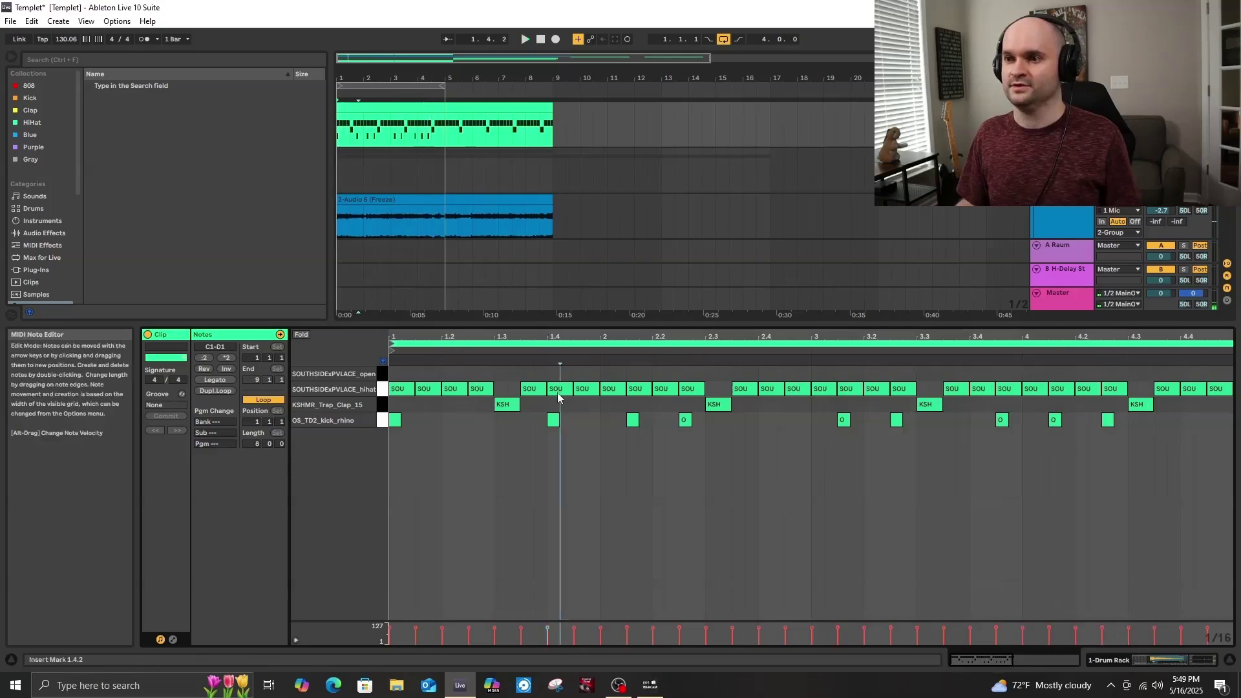
Delete the closed hi-hat notes that coincide with the kicks from 1.4 through 4.2.3.
{"action": "left_click_drag", "start_coordinate": [557, 390], "coordinate": [637, 389]}
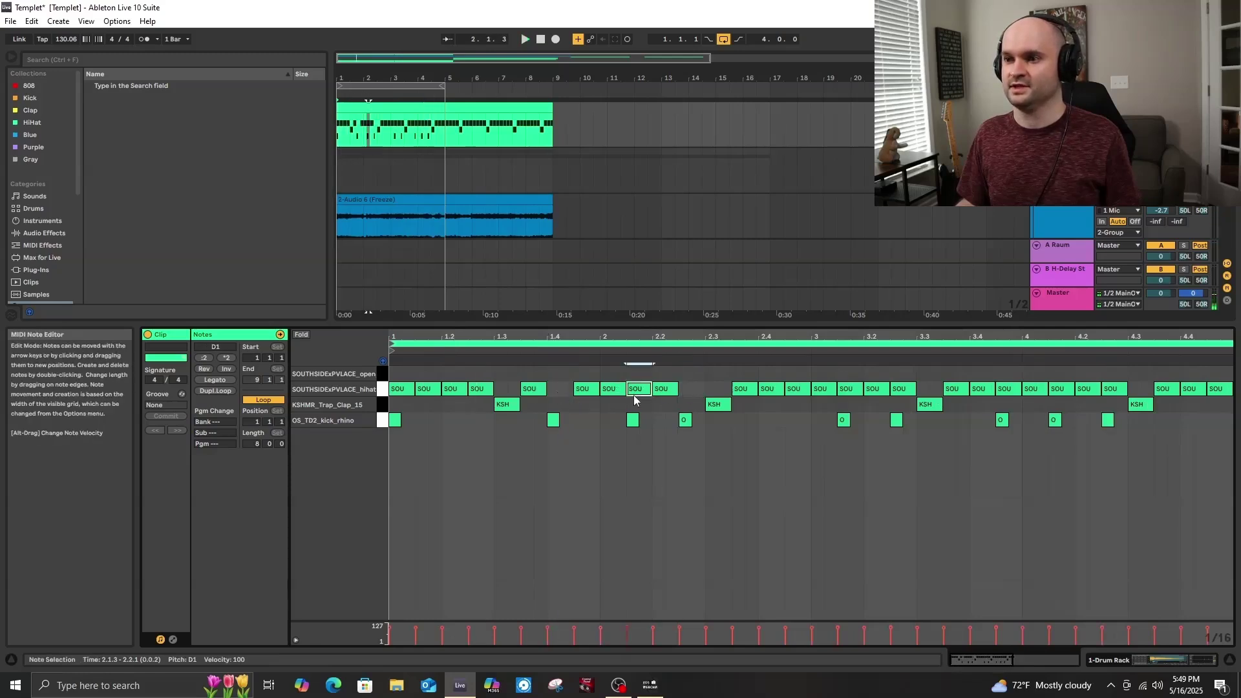
{"action": "double_click", "coordinate": [633, 391]}
{"action": "double_click", "coordinate": [898, 390]}
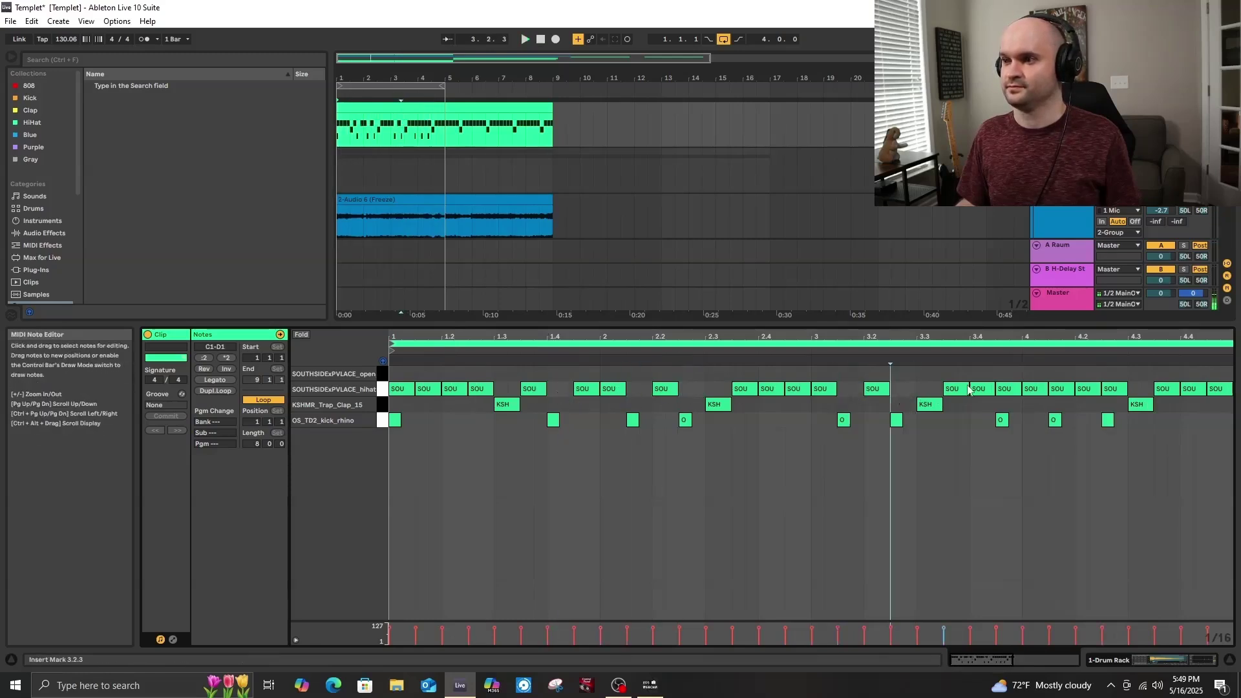
{"action": "double_click", "coordinate": [1004, 390]}
{"action": "double_click", "coordinate": [1060, 390]}
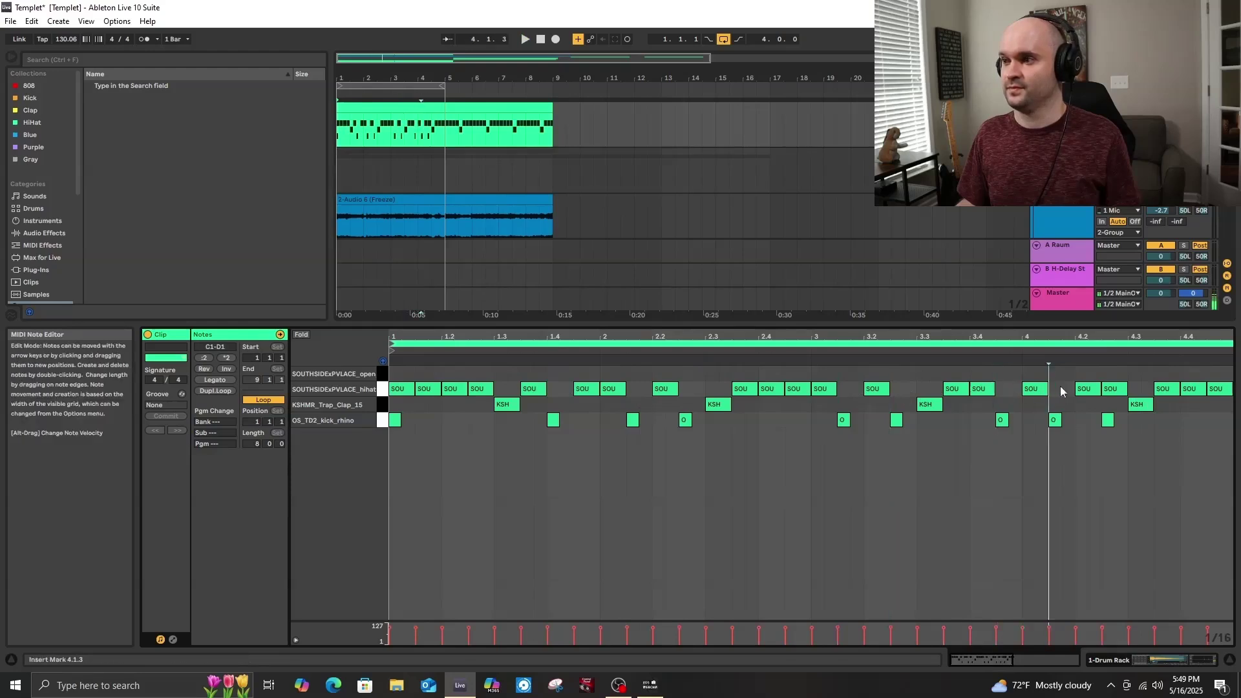
{"action": "double_click", "coordinate": [1113, 390]}
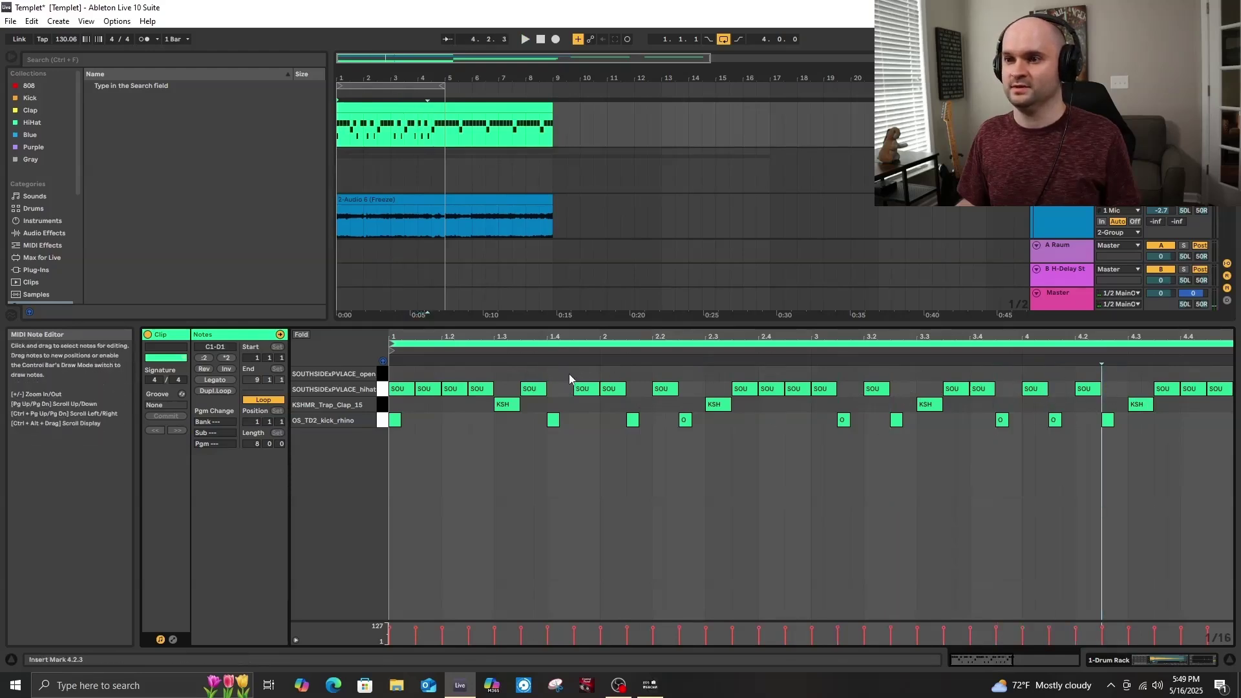
Add open hi-hat notes at 2.1 and 3.2 in place of the closed hi-hats there.
{"action": "double_click", "coordinate": [527, 373]}
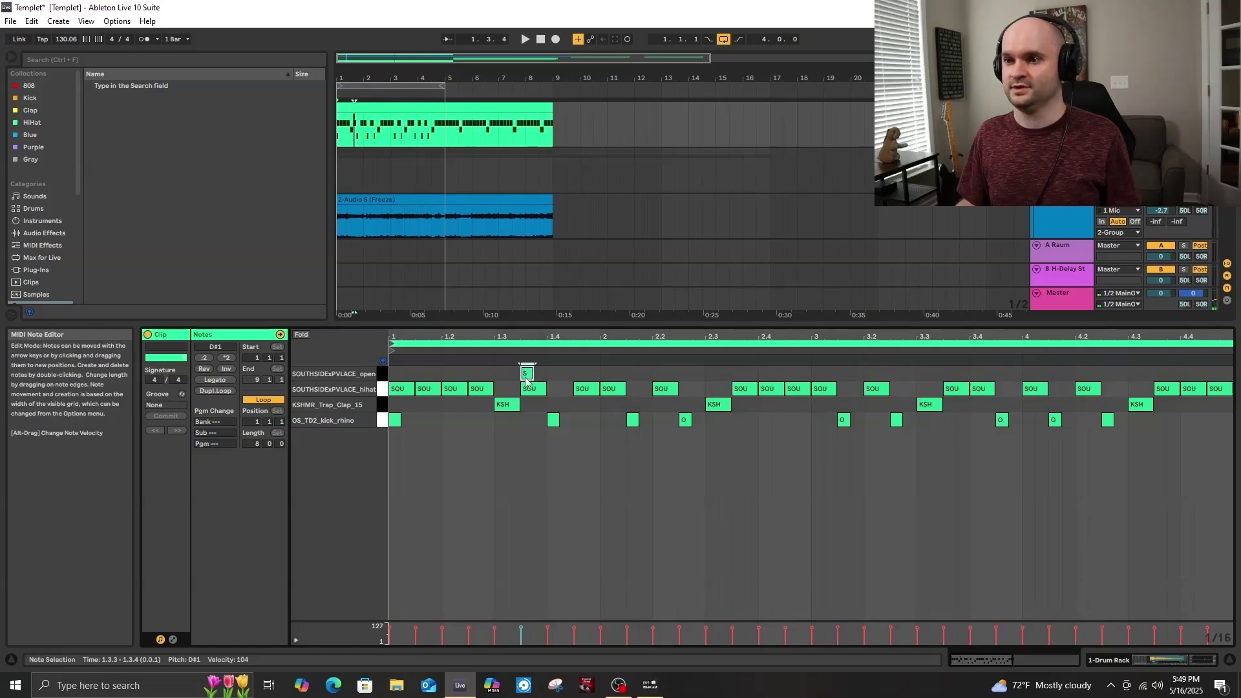
{"action": "left_click_drag", "start_coordinate": [525, 377], "coordinate": [639, 374]}
{"action": "double_click", "coordinate": [611, 390]}
{"action": "key", "text": "space"}
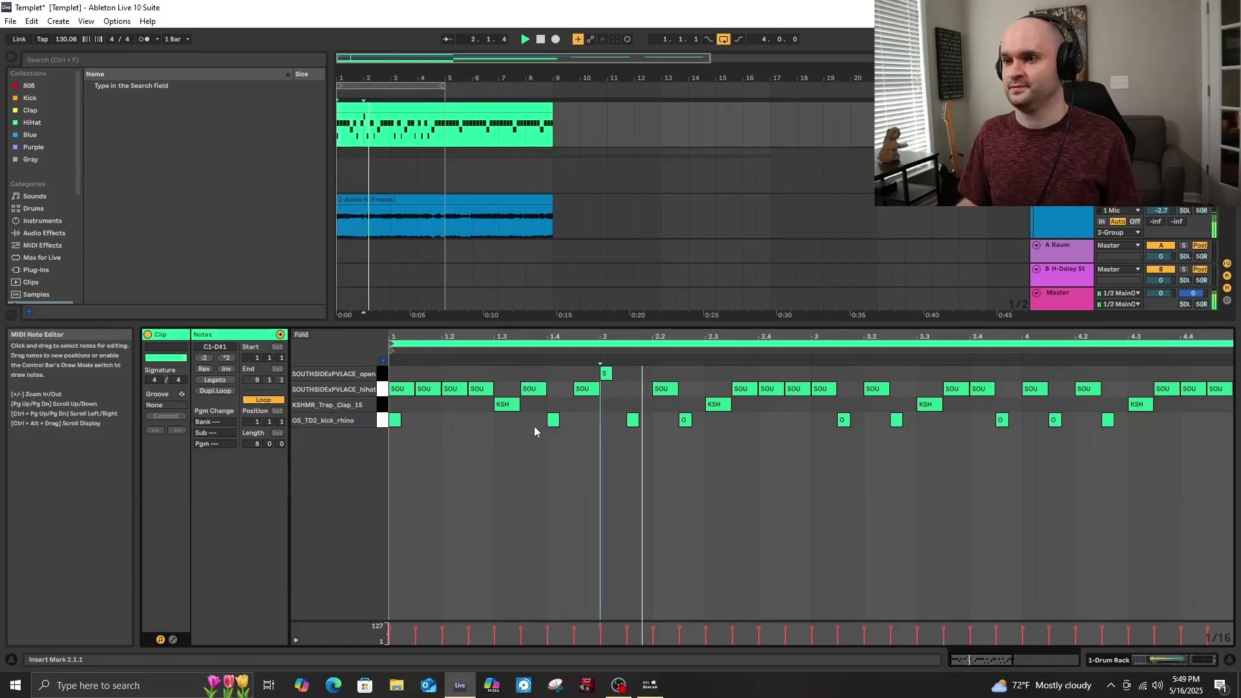
{"action": "double_click", "coordinate": [872, 389]}
{"action": "double_click", "coordinate": [872, 374]}
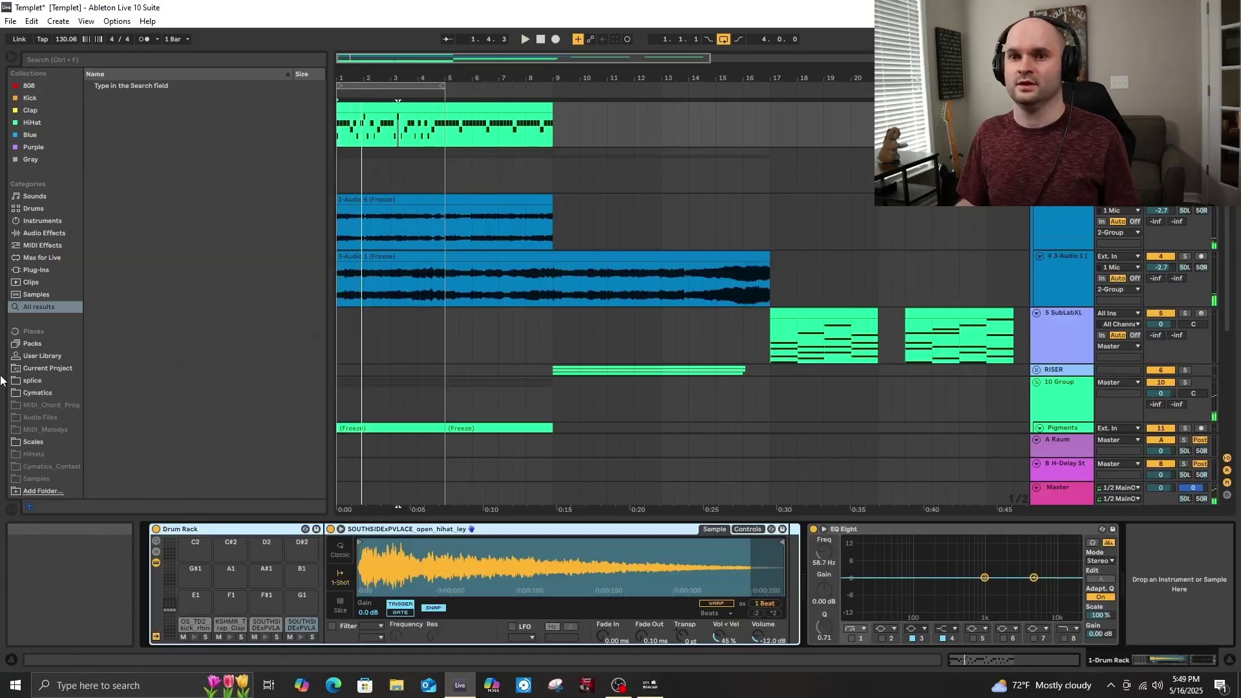
Open the splice sample folder in the browser and turn down the KSHMR crash track's volume.
{"action": "left_click", "coordinate": [20, 381]}
{"action": "left_click", "coordinate": [90, 136]}
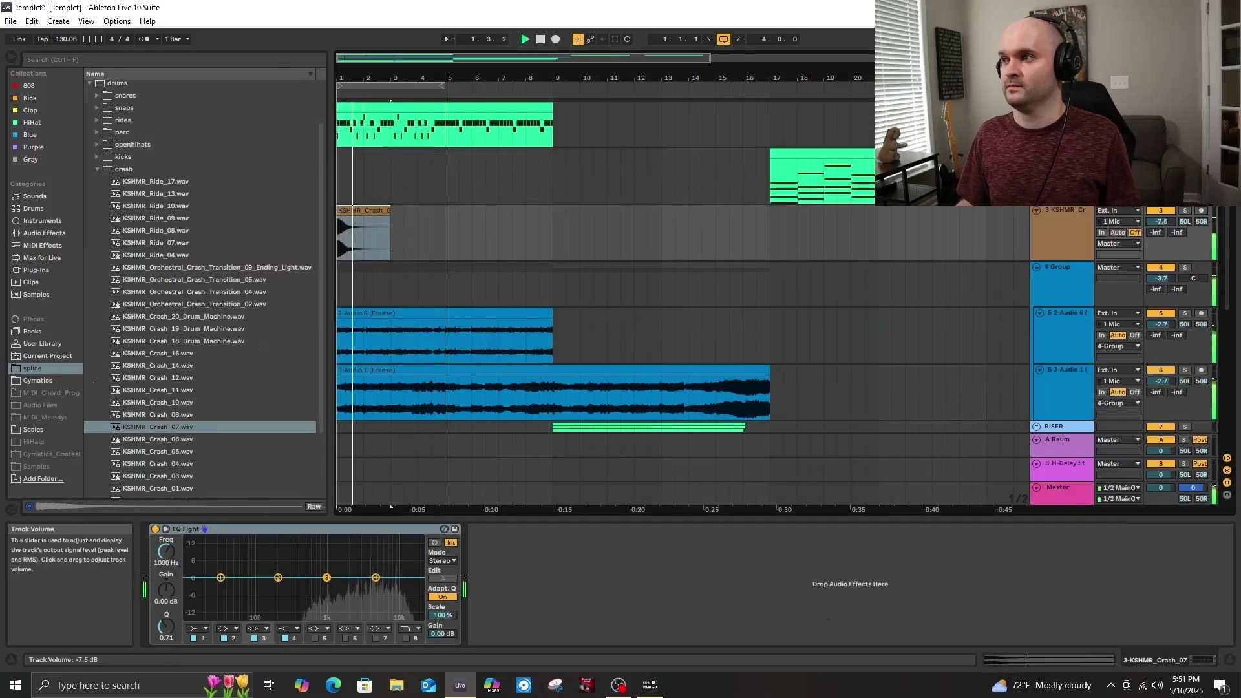
{"action": "double_click", "coordinate": [388, 123]}
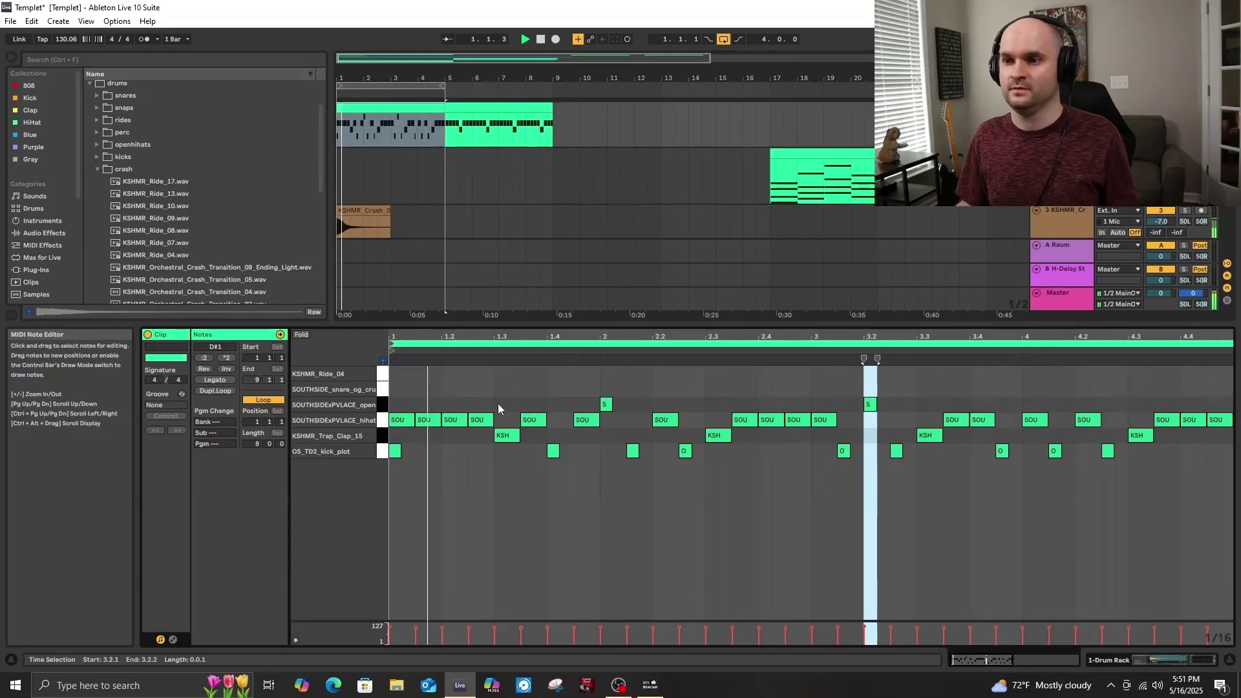
{"action": "left_click_drag", "start_coordinate": [1161, 221], "coordinate": [1161, 229]}
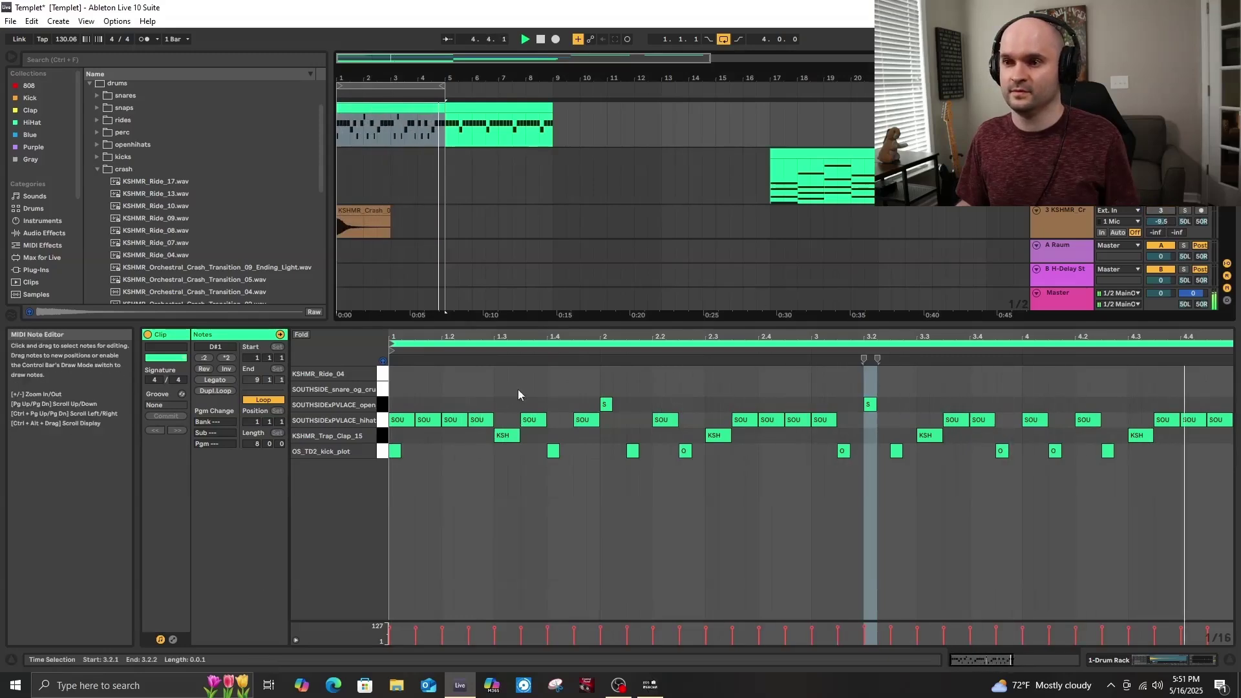
Add a snare note at 1.3.4 and replace the closed hi-hat at 2.4 with a KSHMR_Ride_04 hit.
{"action": "double_click", "coordinate": [540, 391]}
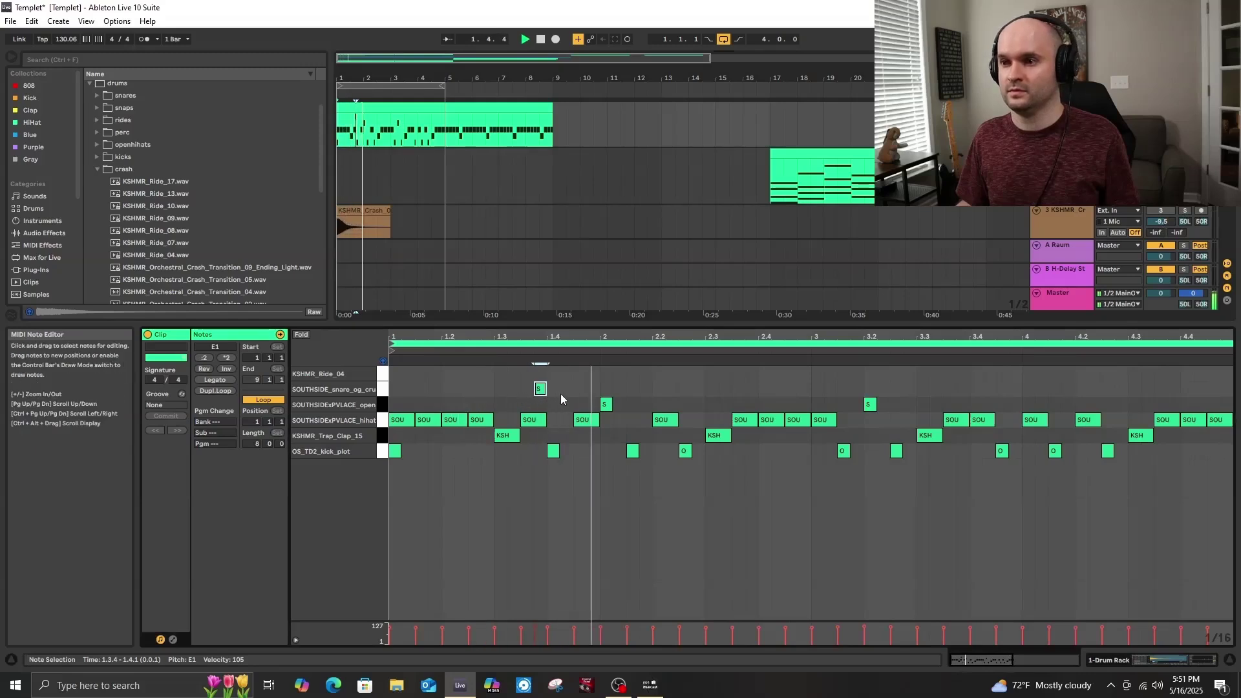
{"action": "double_click", "coordinate": [777, 375]}
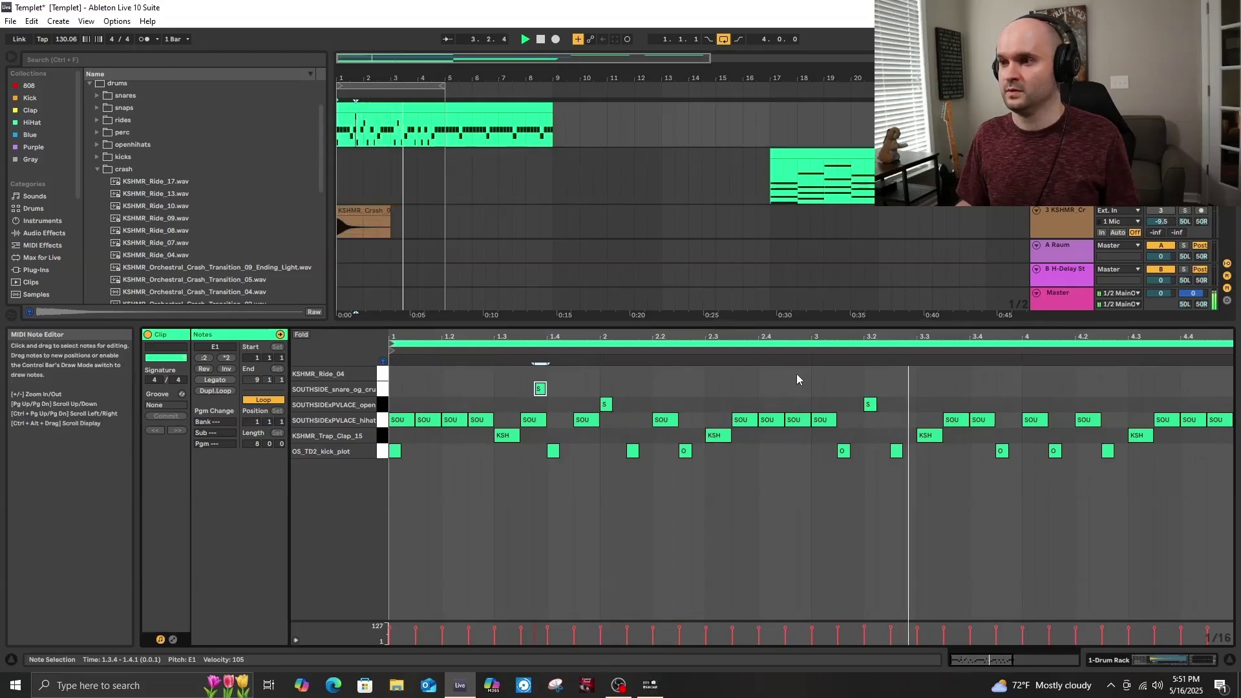
{"action": "double_click", "coordinate": [769, 420]}
{"action": "left_click_drag", "start_coordinate": [777, 374], "coordinate": [765, 377]}
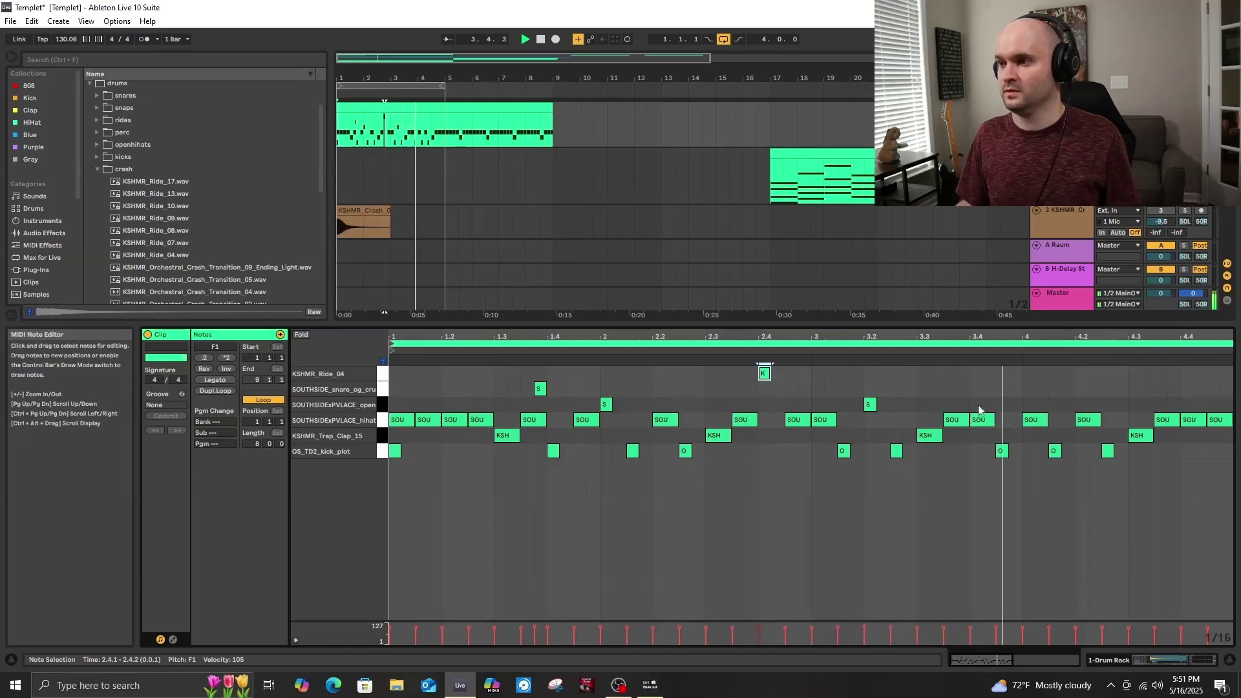
Replace the closed hi-hat at 3.4 with a snare, split the bar 4 hi-hat into two short hits, and remove the one at 1.2.
{"action": "left_click_drag", "start_coordinate": [980, 428], "coordinate": [982, 397]}
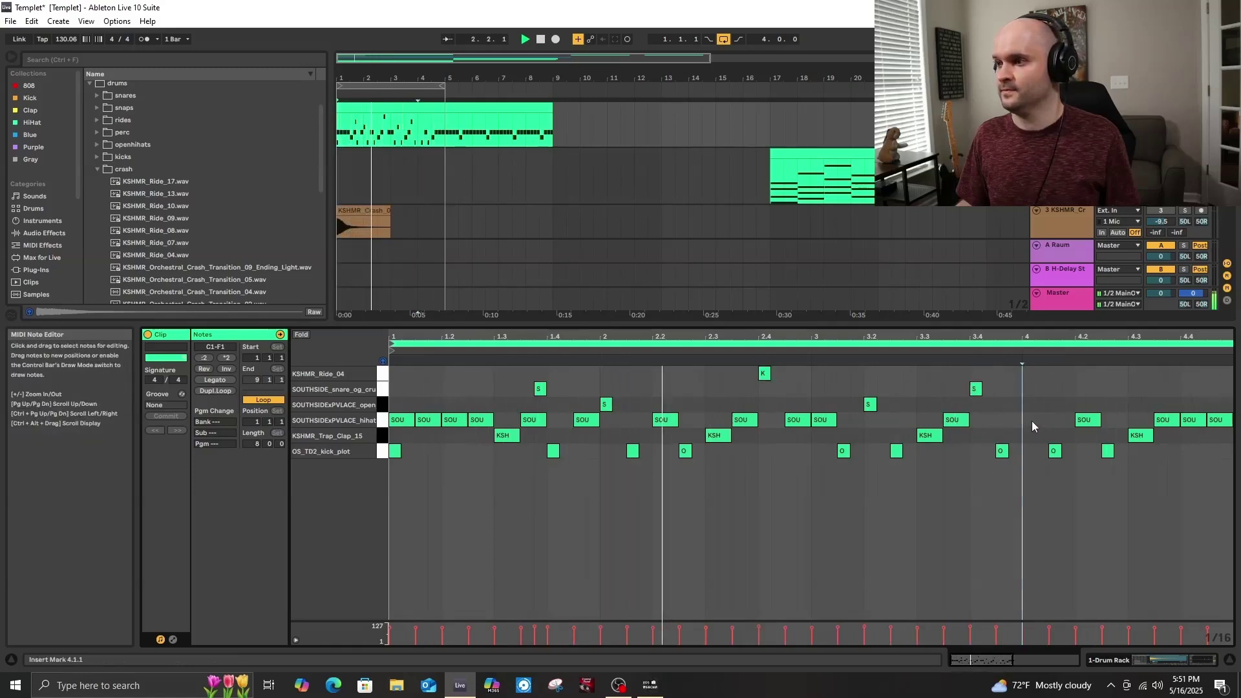
{"action": "double_click", "coordinate": [1038, 421]}
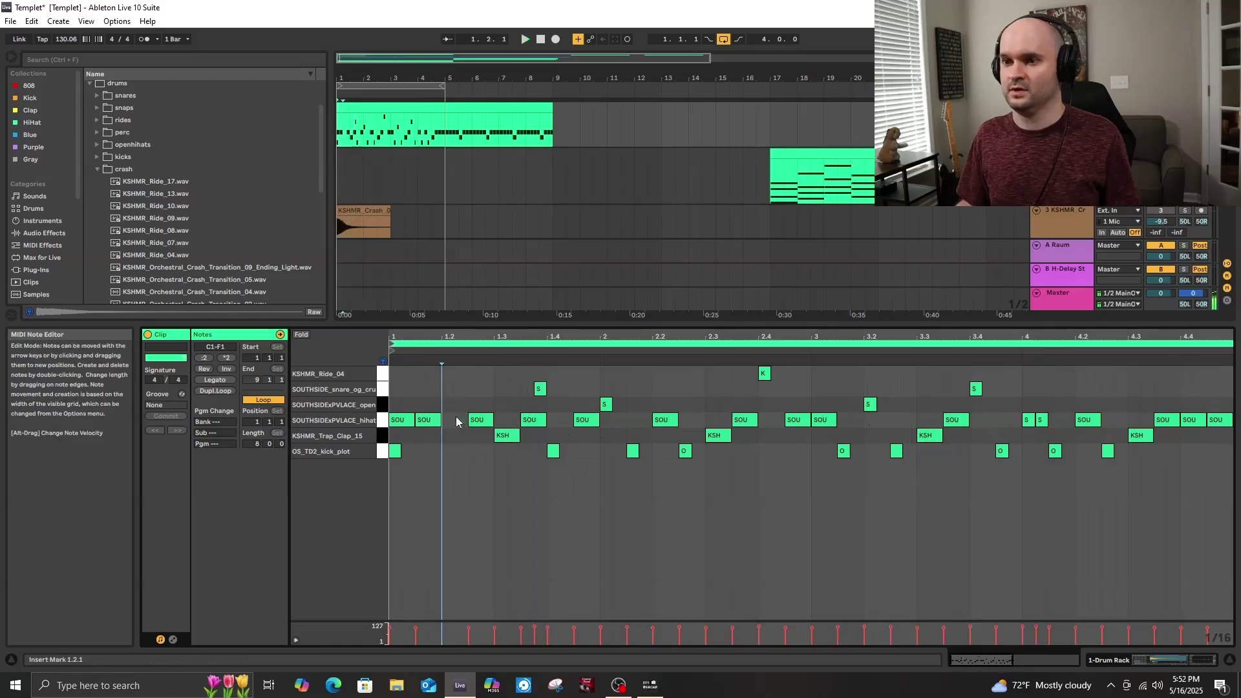
{"action": "double_click", "coordinate": [455, 420]}
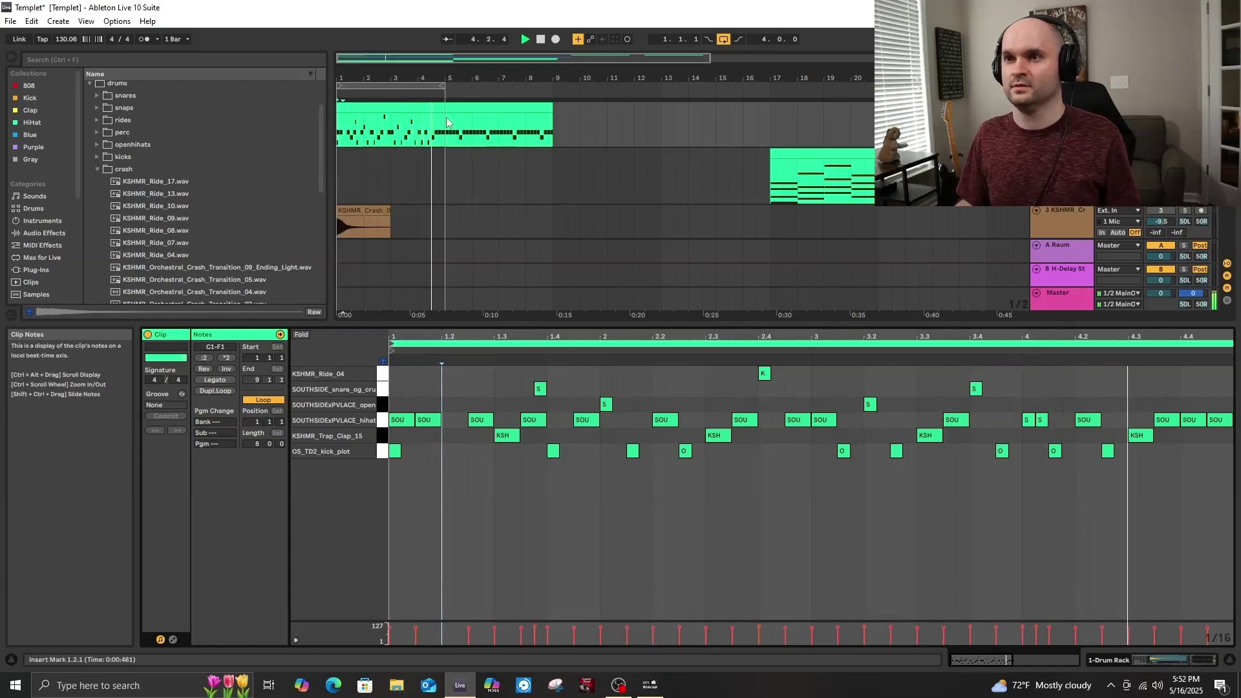
Repeat the first four drum bars over bars 5 to 8, extend the loop to eight bars, and consolidate the drums into one clip.
{"action": "key", "text": "space"}
{"action": "left_click_drag", "start_coordinate": [446, 122], "coordinate": [328, 126]}
{"action": "left_click_drag", "start_coordinate": [445, 86], "coordinate": [551, 86]}
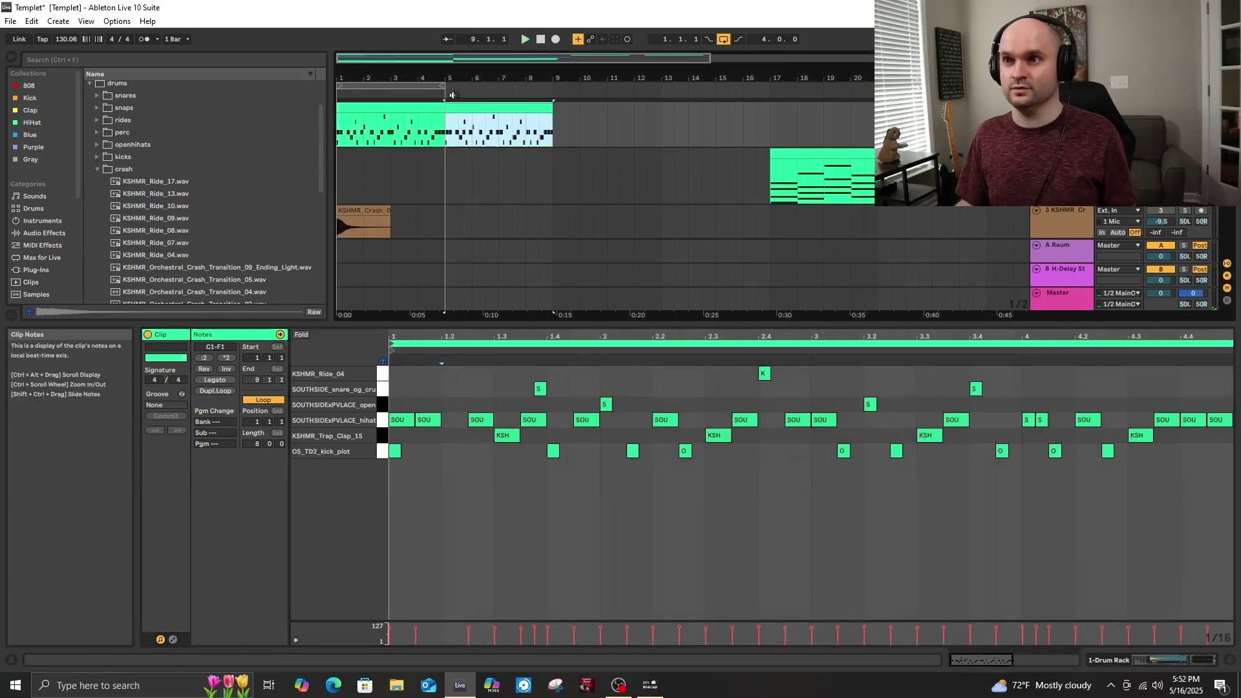
{"action": "left_click", "coordinate": [448, 161]}
{"action": "left_click", "coordinate": [451, 108]}
{"action": "left_click", "coordinate": [434, 118], "text": "shift"}
{"action": "key", "text": "ctrl+j"}
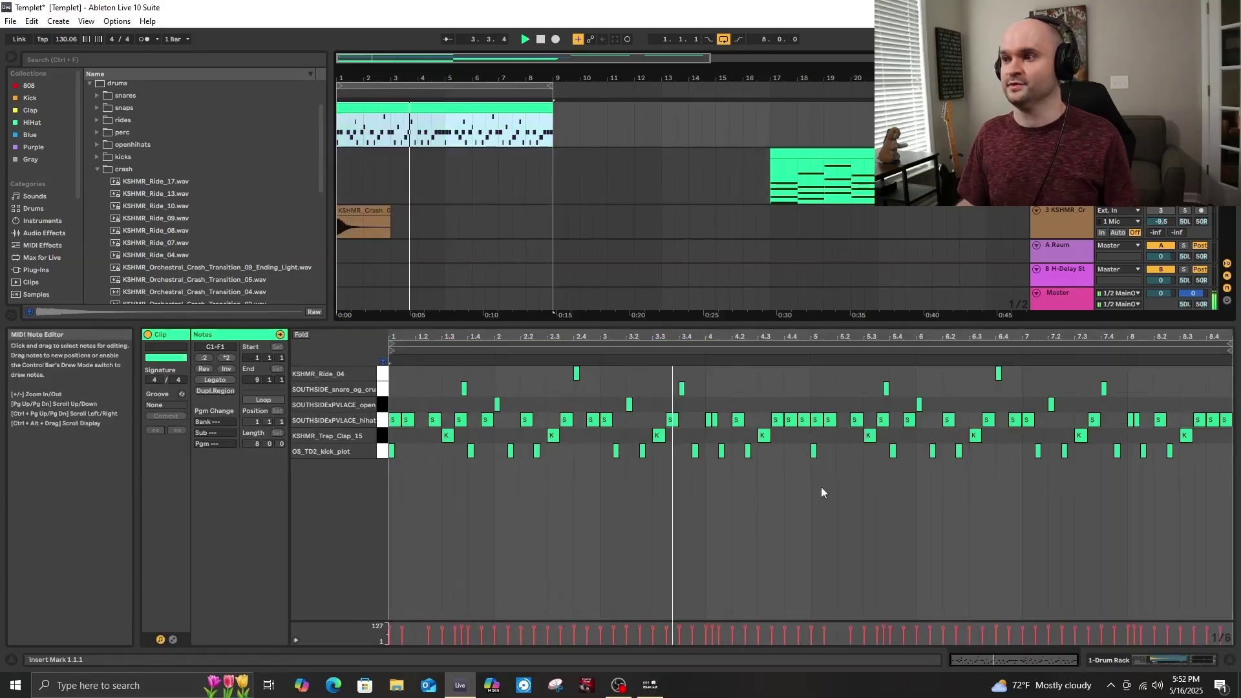
{"action": "left_click", "coordinate": [917, 465]}
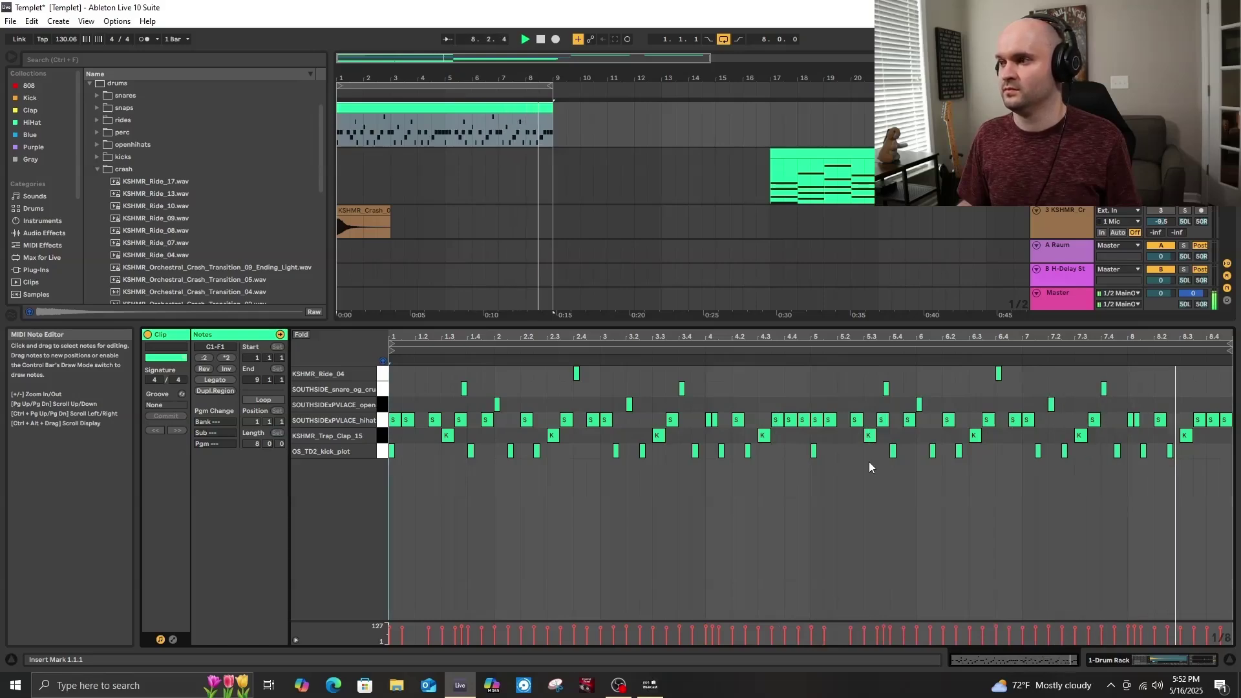
{"action": "left_click", "coordinate": [451, 159]}
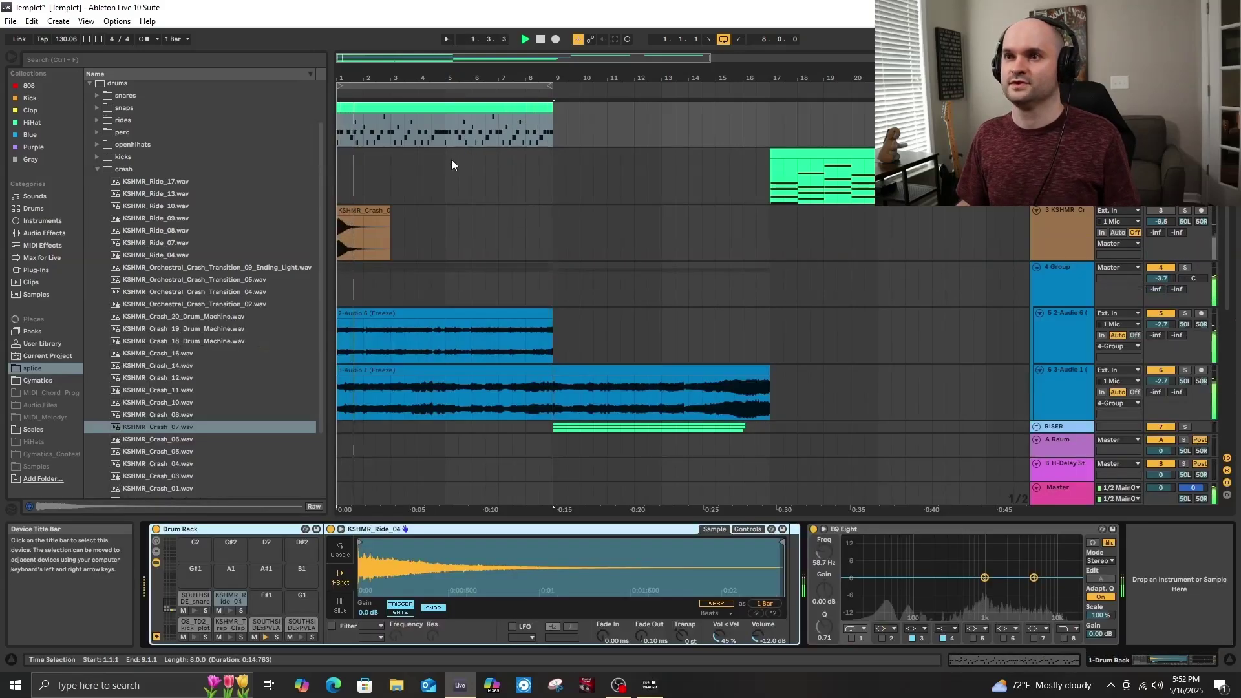
{"action": "key", "text": "space"}
Open the SubLabXL chord clip at bar 22 and select its lowest notes: A1, B1, A1 and C2.
{"action": "double_click", "coordinate": [924, 154]}
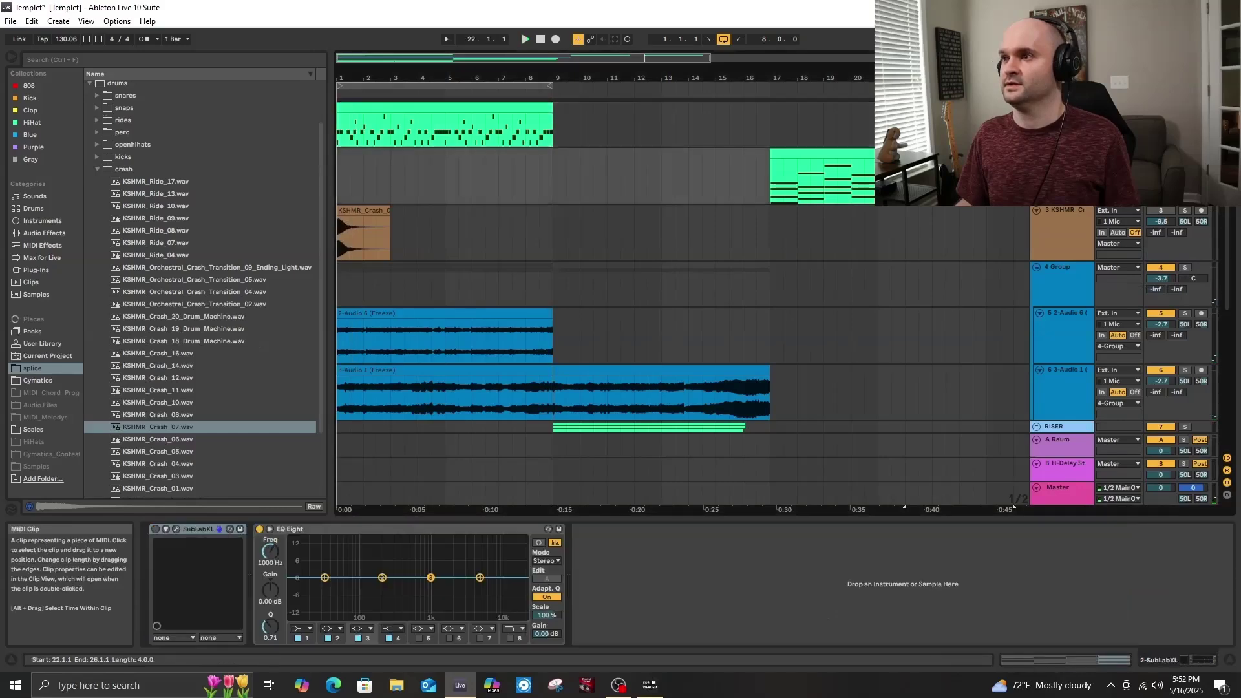
{"action": "scroll", "coordinate": [548, 522], "scroll_direction": "down", "scroll_amount": 1}
{"action": "scroll", "coordinate": [549, 523], "scroll_direction": "down", "scroll_amount": 1}
{"action": "left_click", "coordinate": [502, 561]}
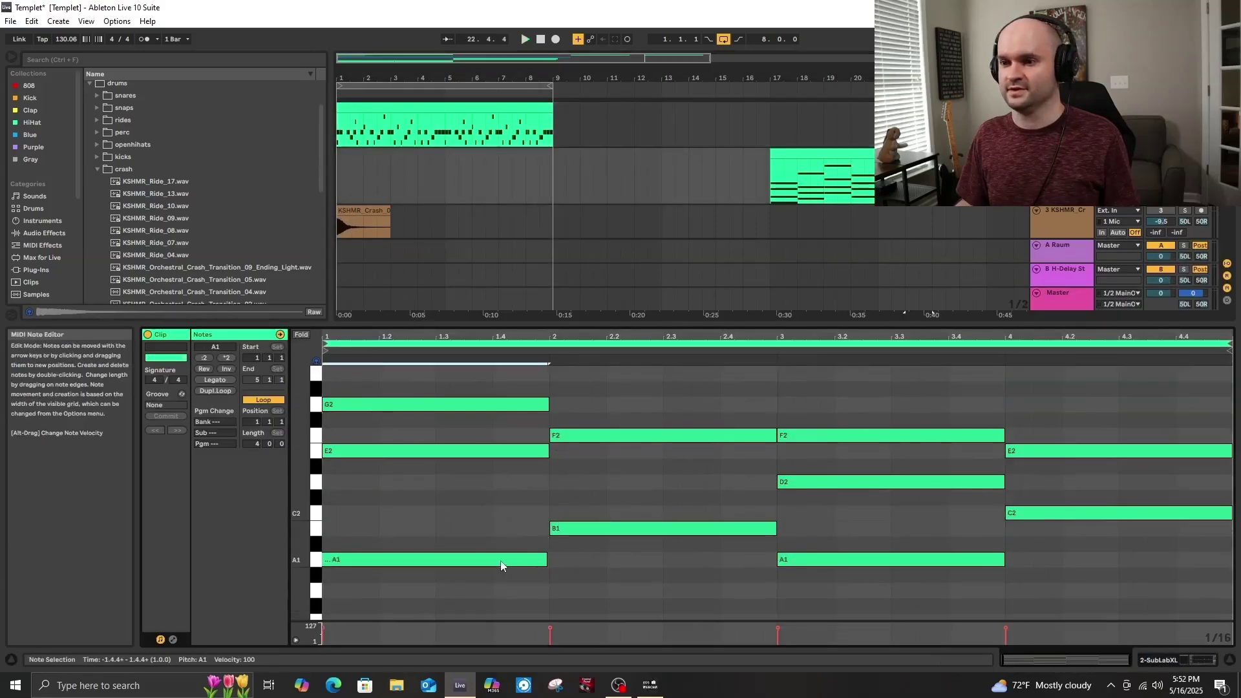
{"action": "left_click", "coordinate": [649, 528], "text": "shift"}
{"action": "left_click", "coordinate": [886, 561], "text": "shift"}
{"action": "left_click", "coordinate": [1123, 510], "text": "shift"}
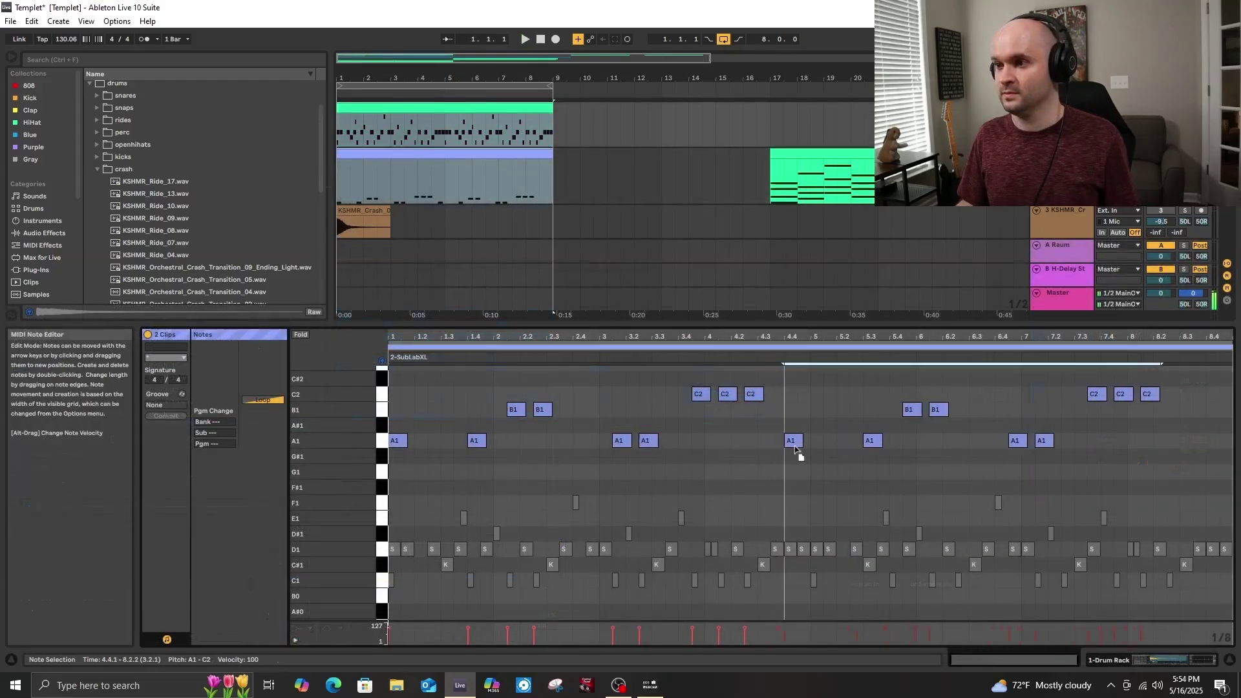
Open the SubLabXL plugin, show only favourite presets, and load Chest Exploder from the Crushed pack.
{"action": "left_click", "coordinate": [943, 497]}
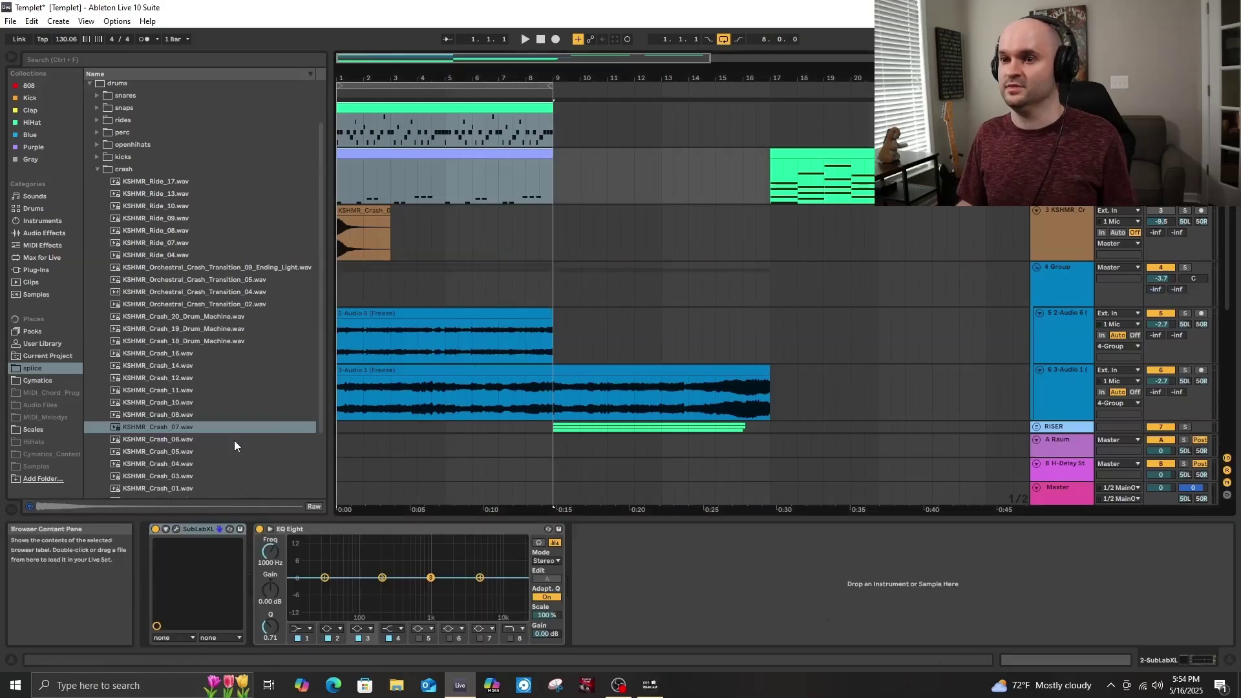
{"action": "left_click", "coordinate": [177, 529]}
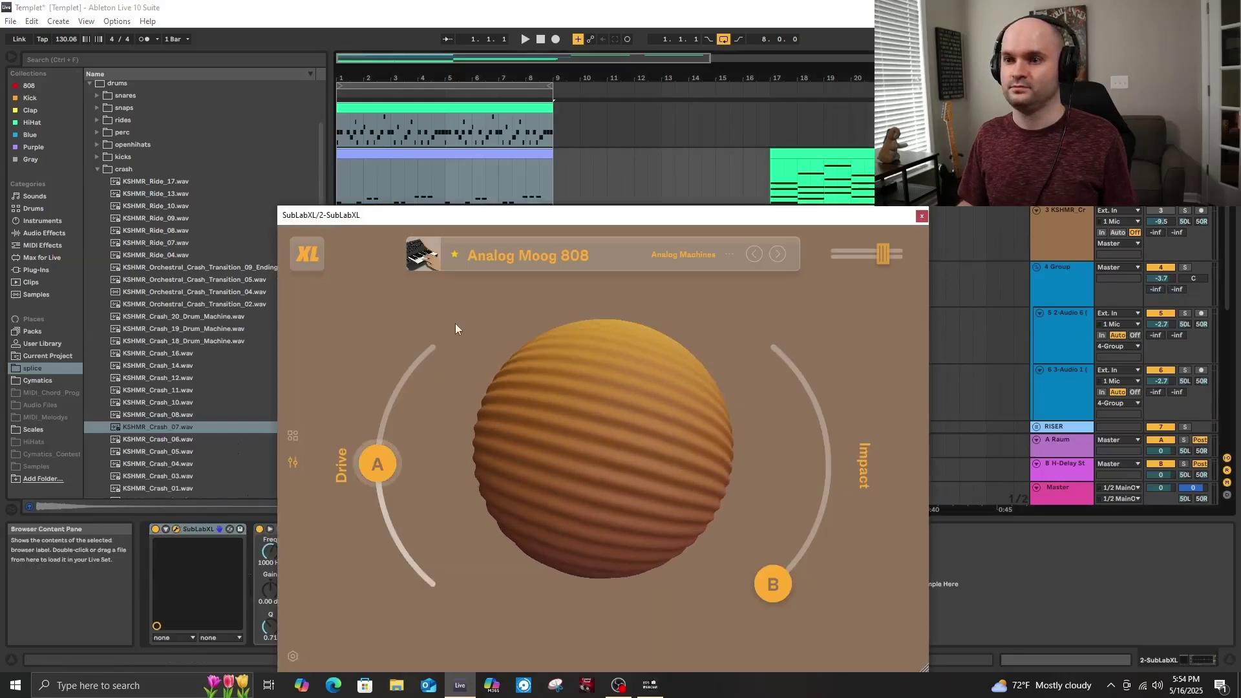
{"action": "left_click", "coordinate": [601, 256]}
{"action": "left_click", "coordinate": [687, 305]}
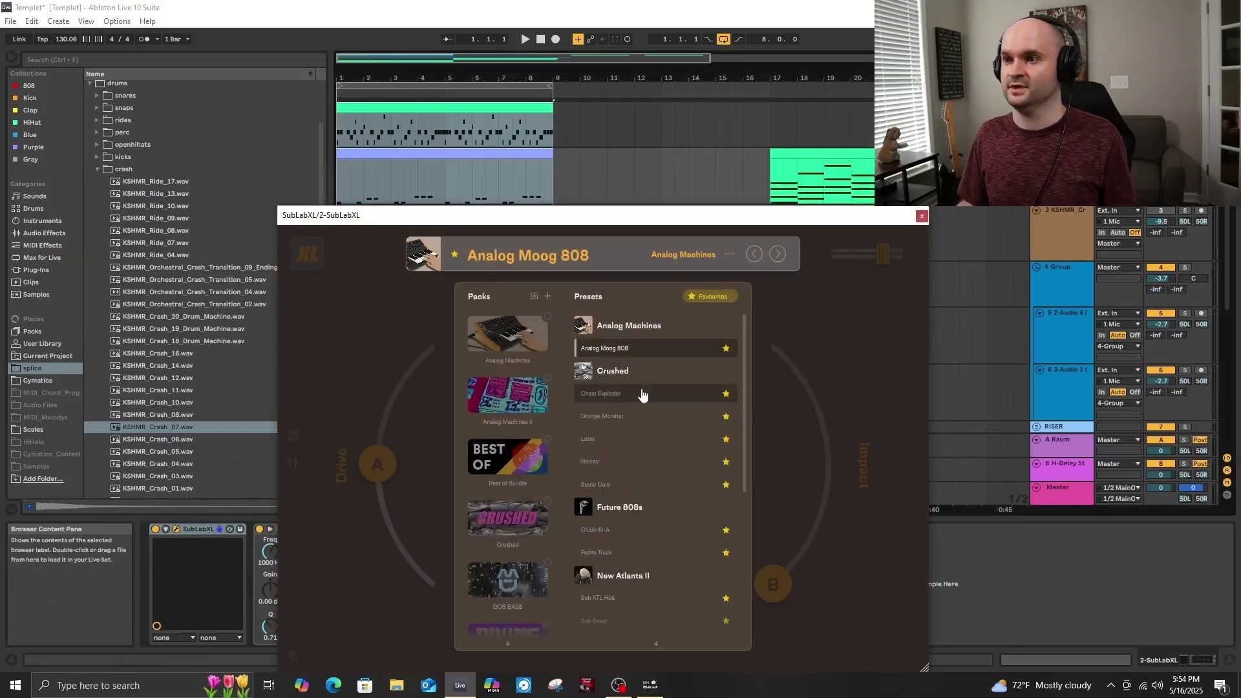
{"action": "left_click", "coordinate": [624, 398]}
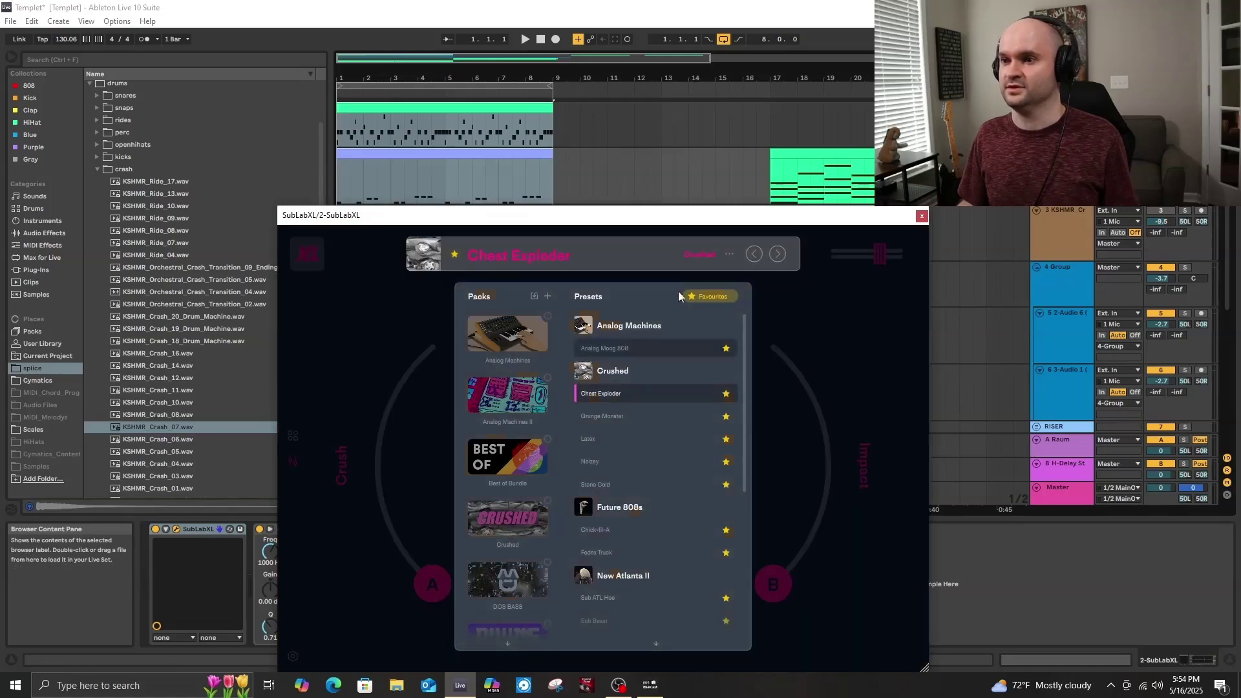
Play the loop, load the Latex preset from the Crushed pack, and raise its Drive and Gravel macros.
{"action": "key", "text": "space"}
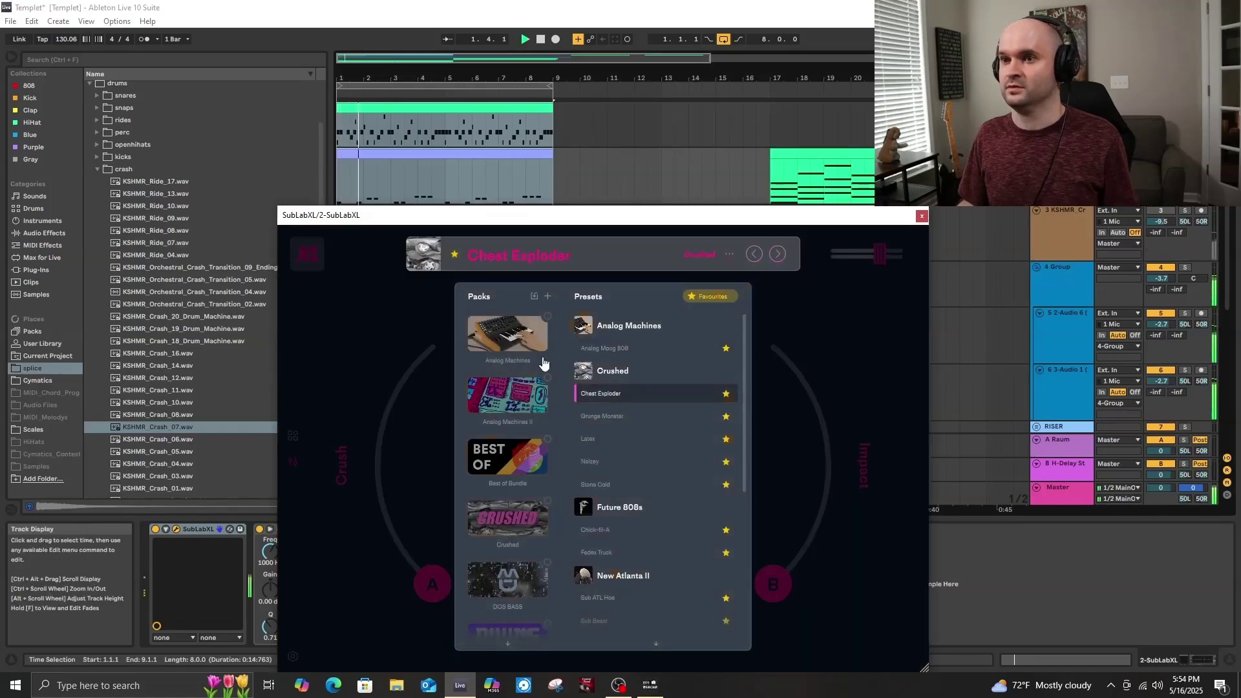
{"action": "left_click", "coordinate": [619, 441]}
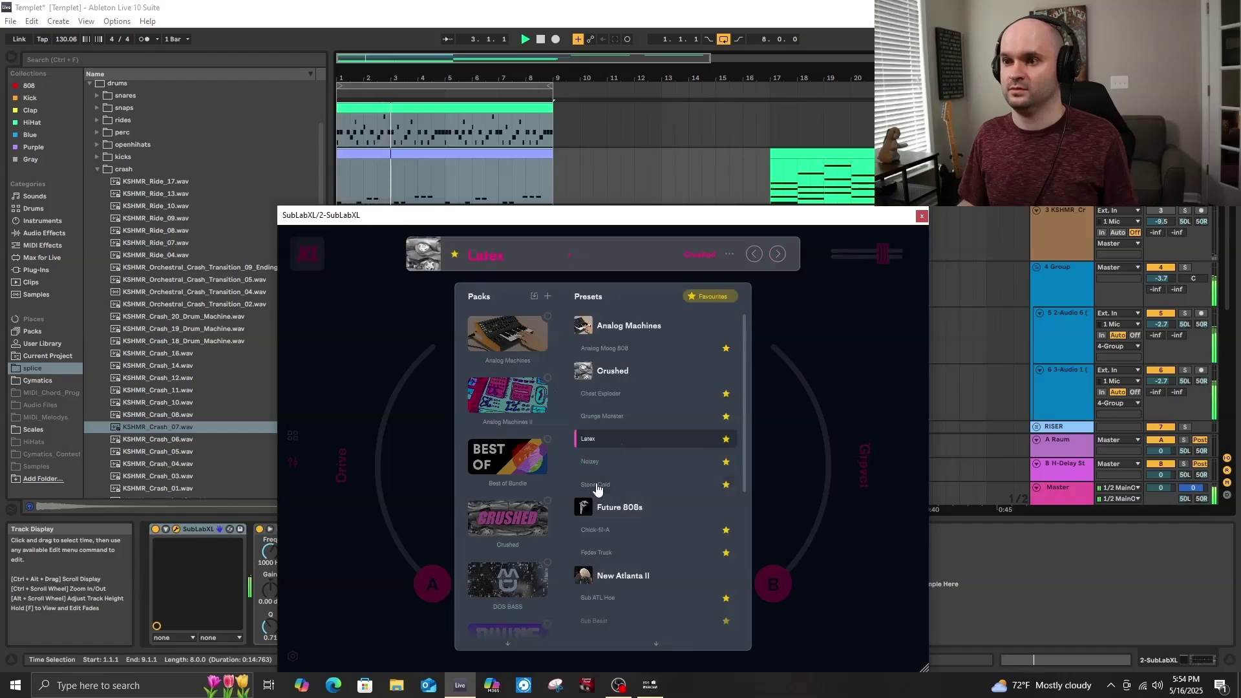
{"action": "left_click", "coordinate": [402, 574]}
{"action": "left_click_drag", "start_coordinate": [402, 574], "coordinate": [384, 512]}
{"action": "left_click_drag", "start_coordinate": [764, 594], "coordinate": [824, 427]}
{"action": "left_click_drag", "start_coordinate": [386, 509], "coordinate": [404, 543]}
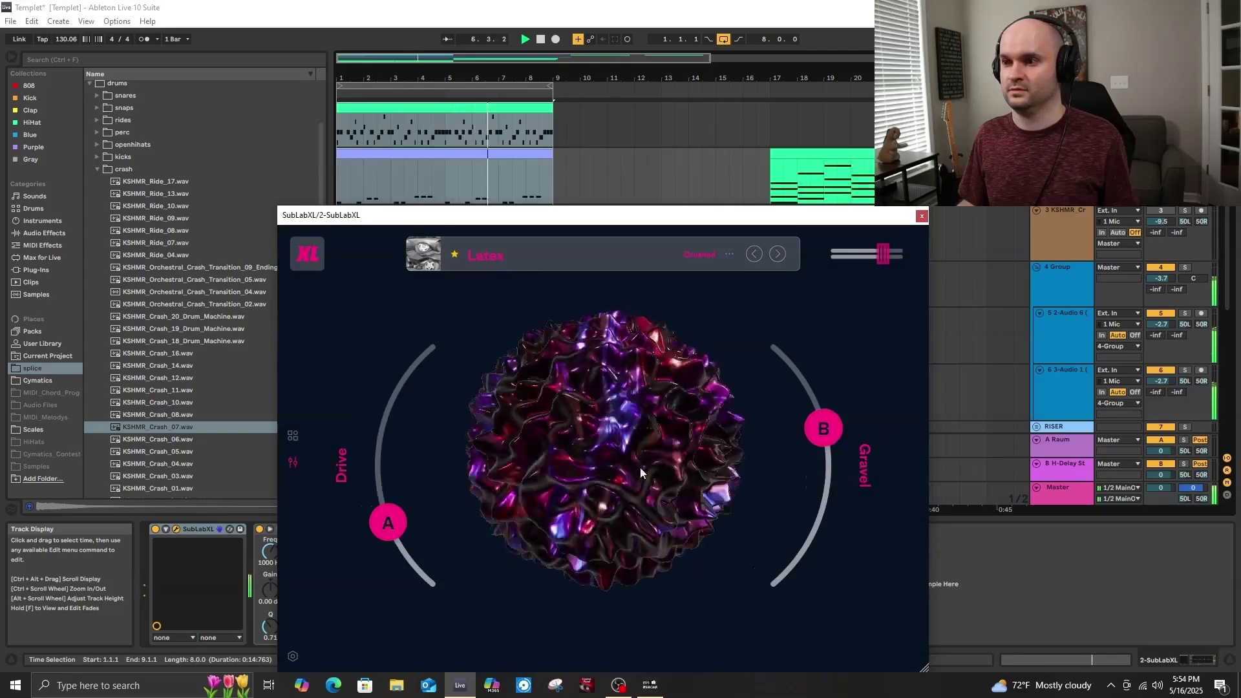
Lower the Latex preset's Drive and Gravel macros close to their minimum while the loop plays, and close the SubLabXL plugin.
{"action": "left_click_drag", "start_coordinate": [823, 429], "coordinate": [807, 550]}
{"action": "left_click_drag", "start_coordinate": [393, 536], "coordinate": [412, 574]}
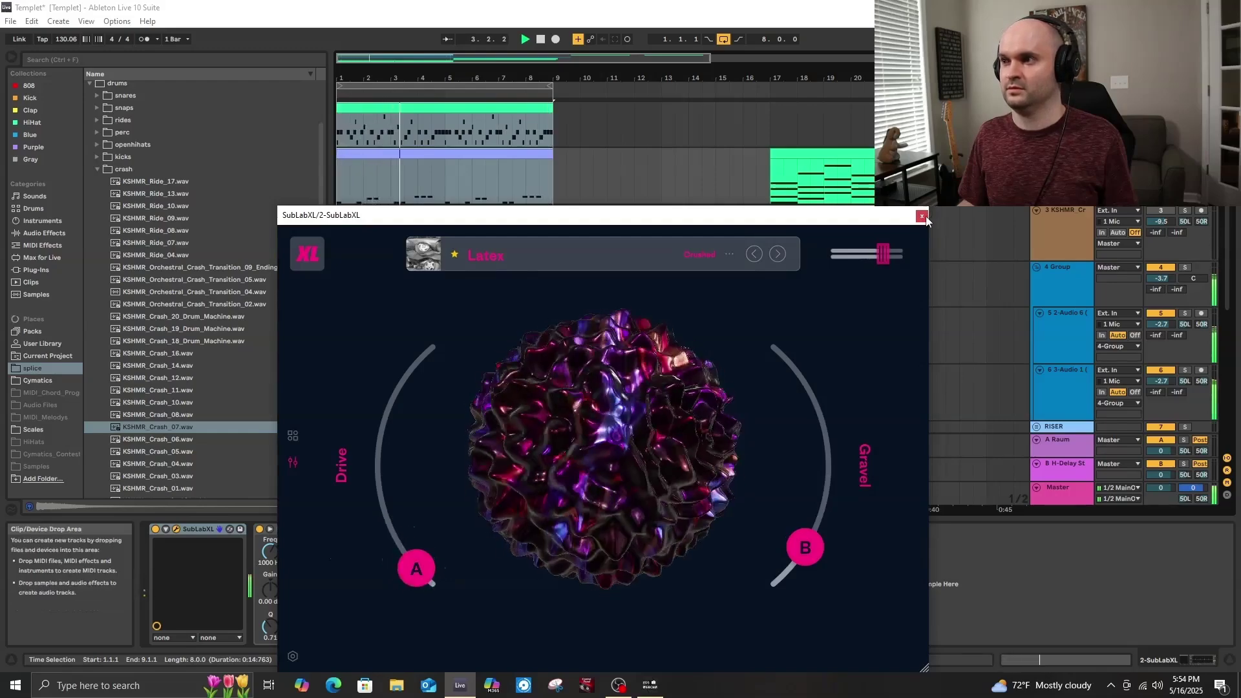
{"action": "left_click_drag", "start_coordinate": [806, 548], "coordinate": [815, 591]}
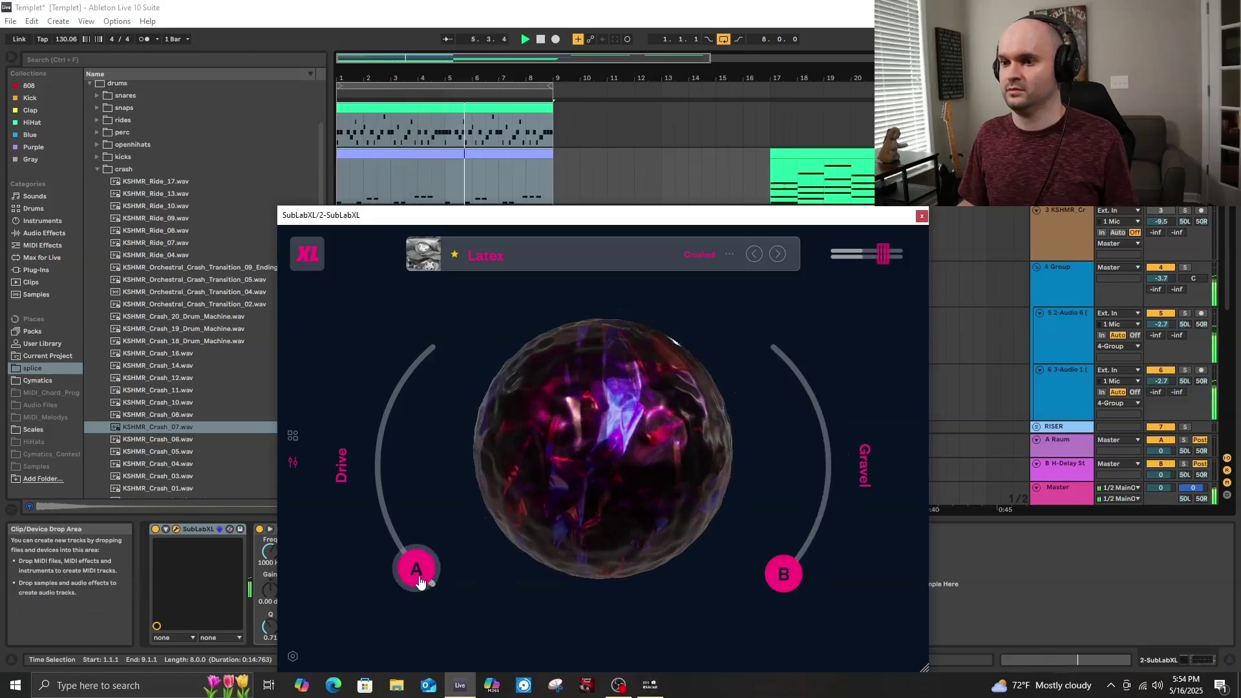
{"action": "mouse_move", "coordinate": [416, 576]}
{"action": "left_mouse_down"}
{"action": "mouse_move", "coordinate": [401, 549]}
{"action": "mouse_move", "coordinate": [425, 584]}
{"action": "left_mouse_up"}
{"action": "left_click_drag", "start_coordinate": [784, 573], "coordinate": [828, 553]}
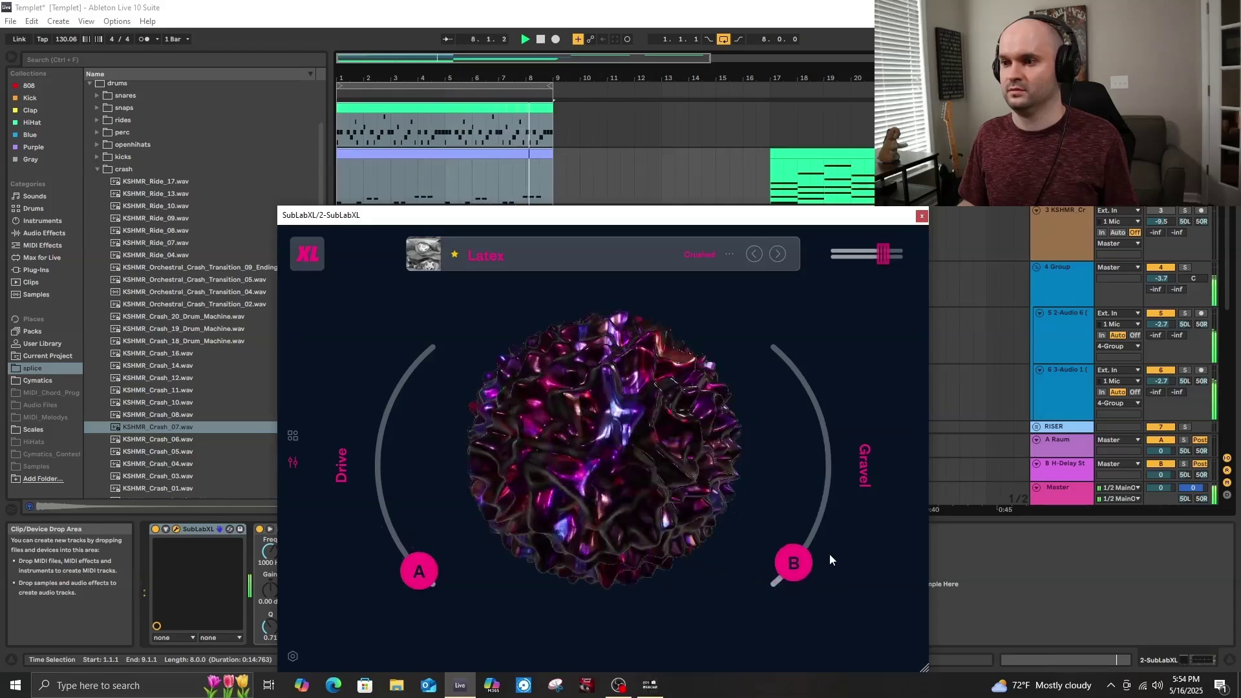
{"action": "left_click", "coordinate": [922, 215]}
{"action": "left_click", "coordinate": [438, 175]}
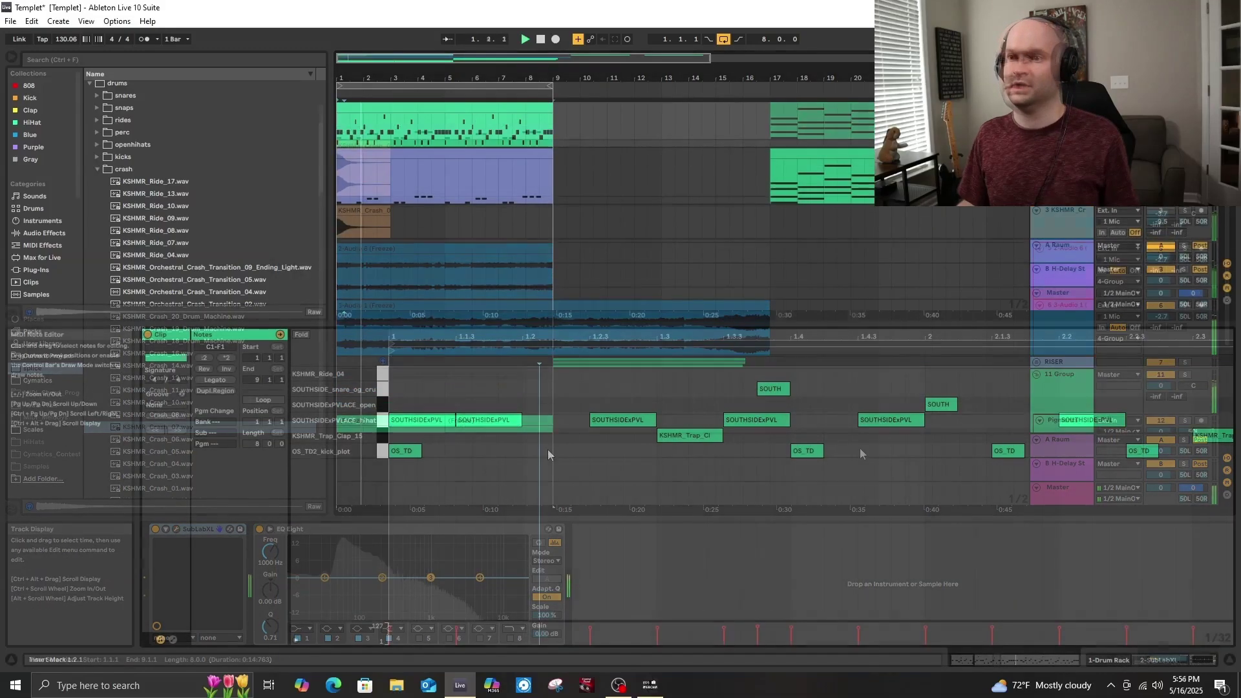
In the drum clip, select every kick except the first one and nudge them slightly earlier off the grid.
{"action": "left_click", "coordinate": [548, 451]}
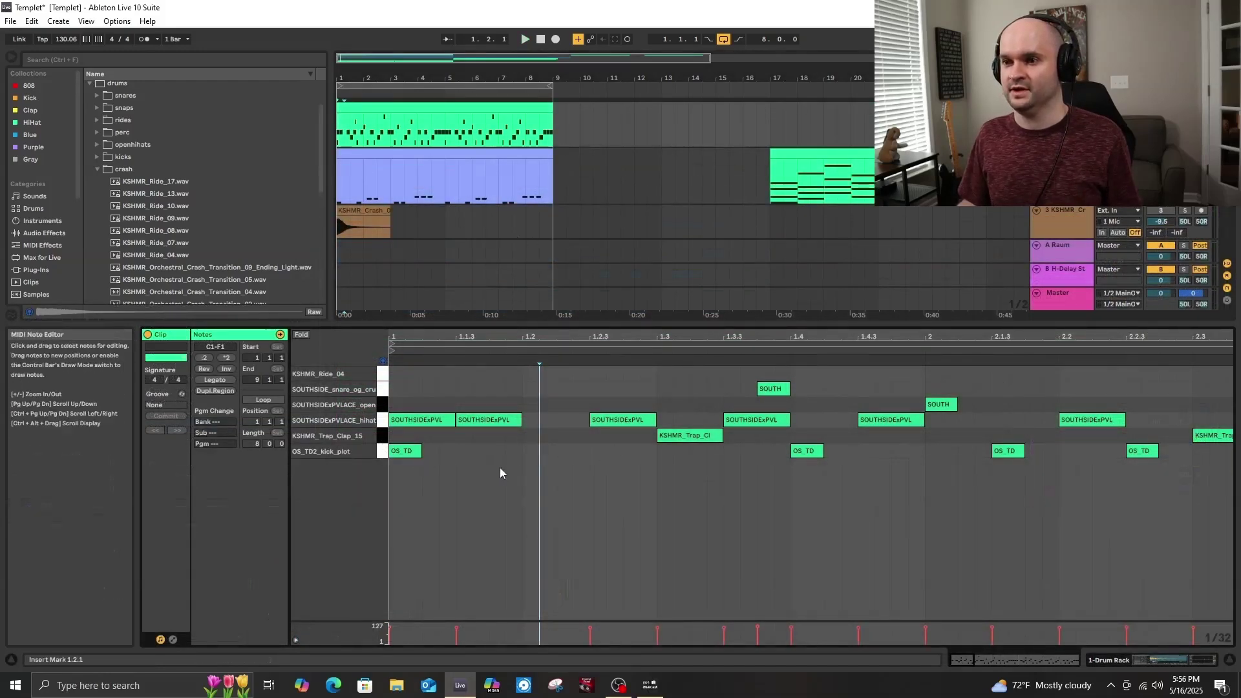
{"action": "key", "text": "minus"}
{"action": "key", "text": "minus"}
{"action": "key", "text": "minus"}
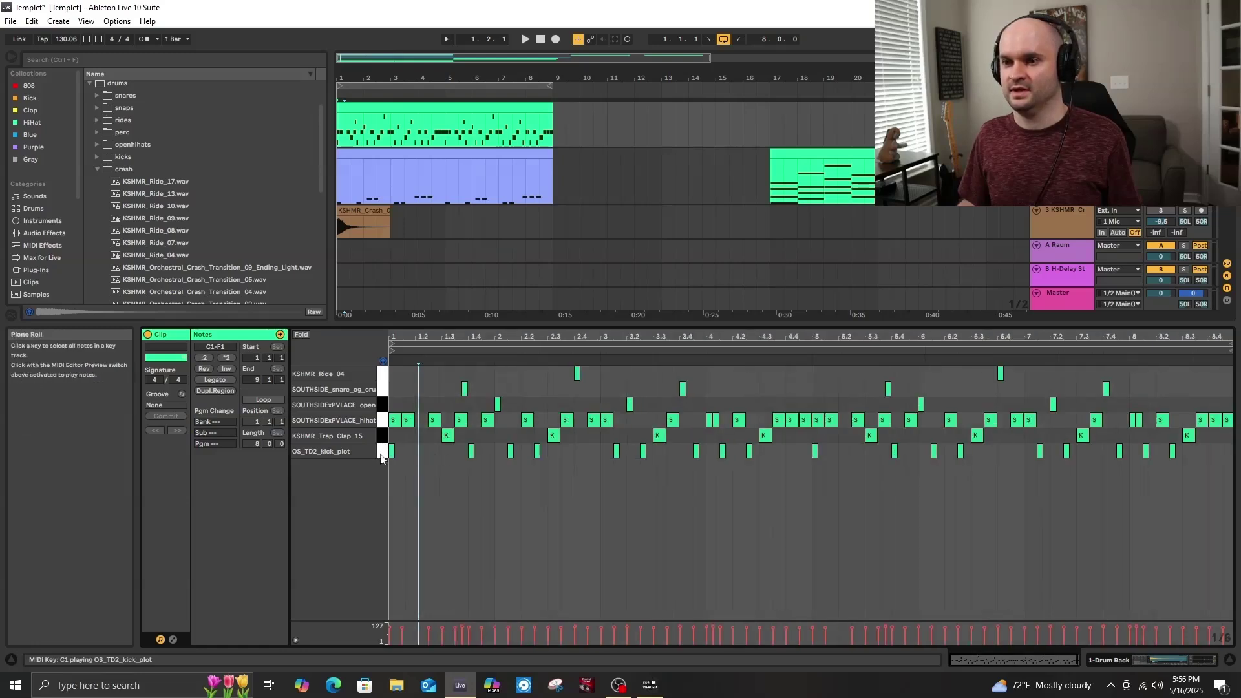
{"action": "left_click", "coordinate": [382, 451]}
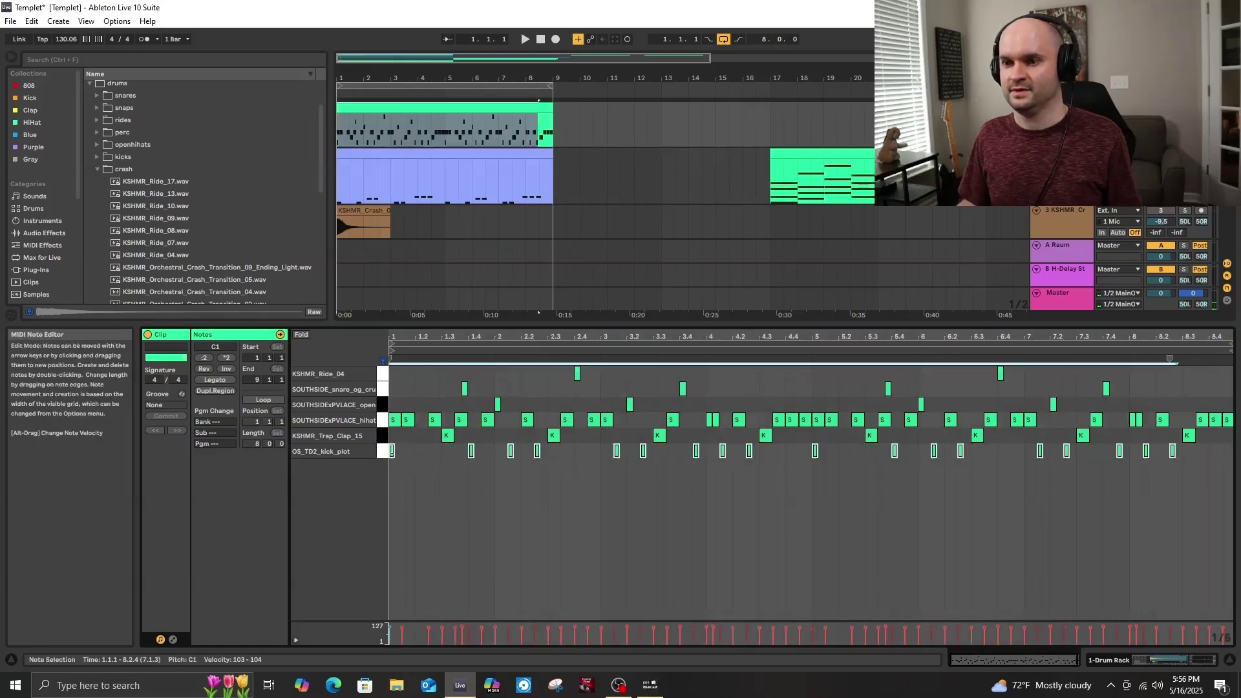
{"action": "left_click", "coordinate": [392, 451]}
{"action": "left_click", "coordinate": [394, 456]}
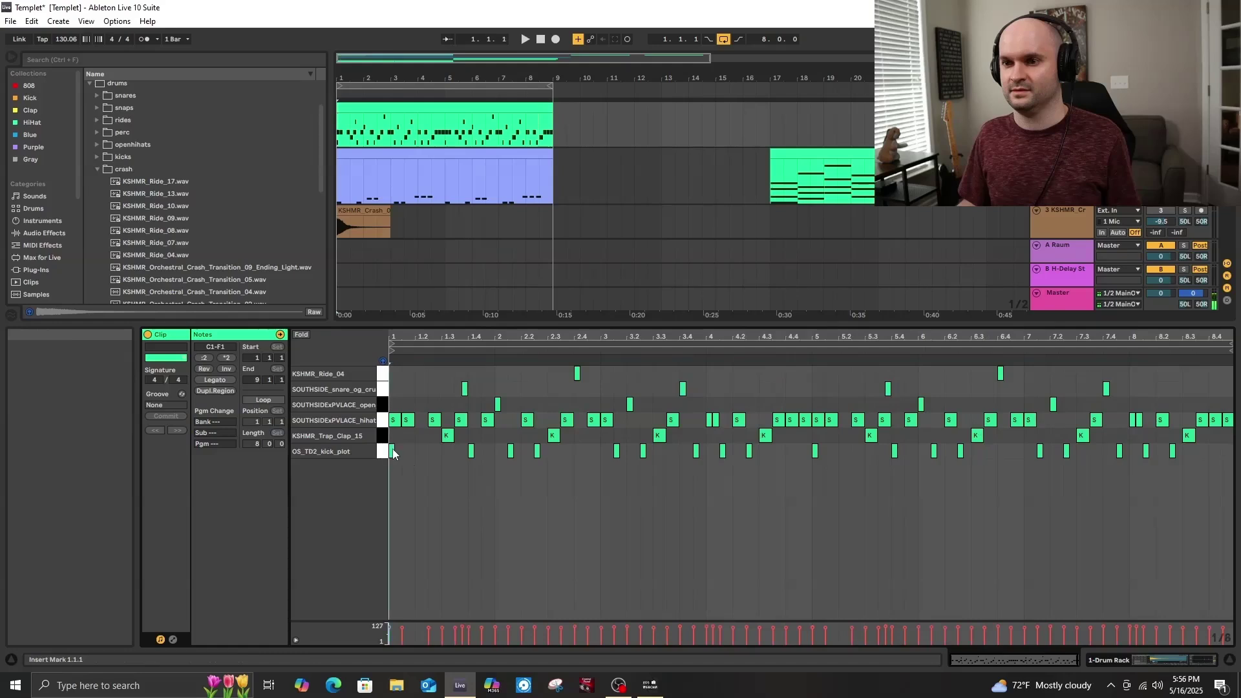
{"action": "left_click", "coordinate": [384, 452]}
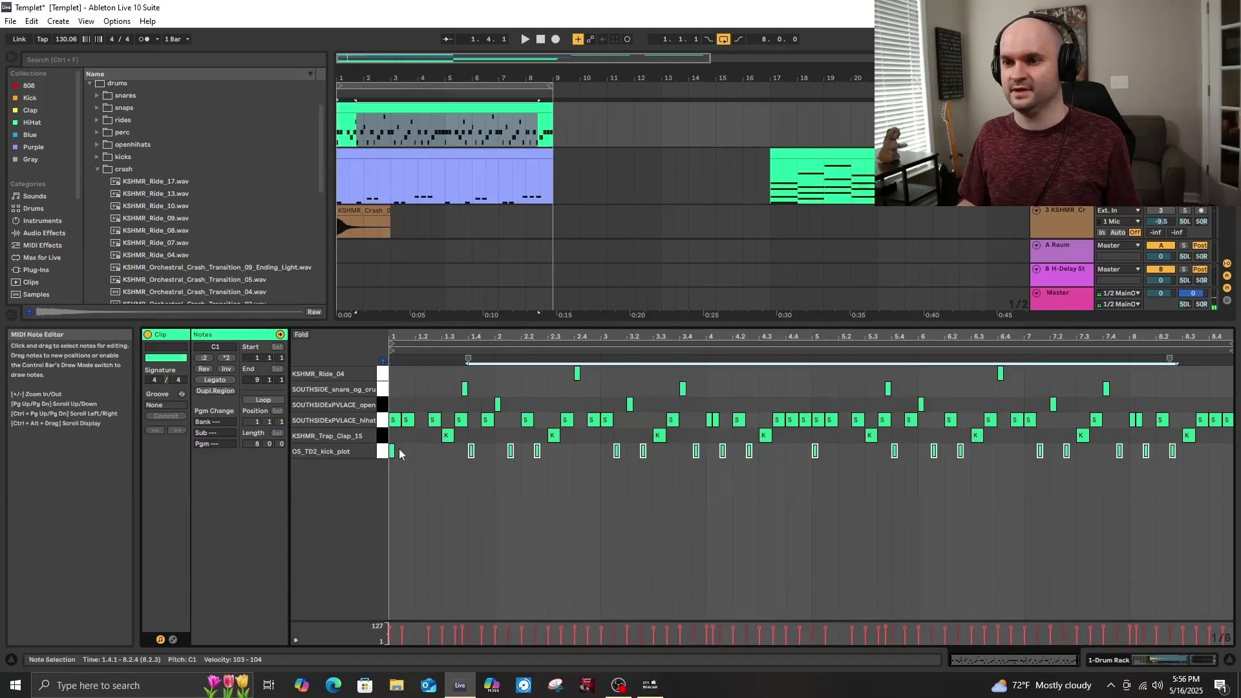
{"action": "scroll", "coordinate": [396, 455], "scroll_direction": "up", "scroll_amount": 3}
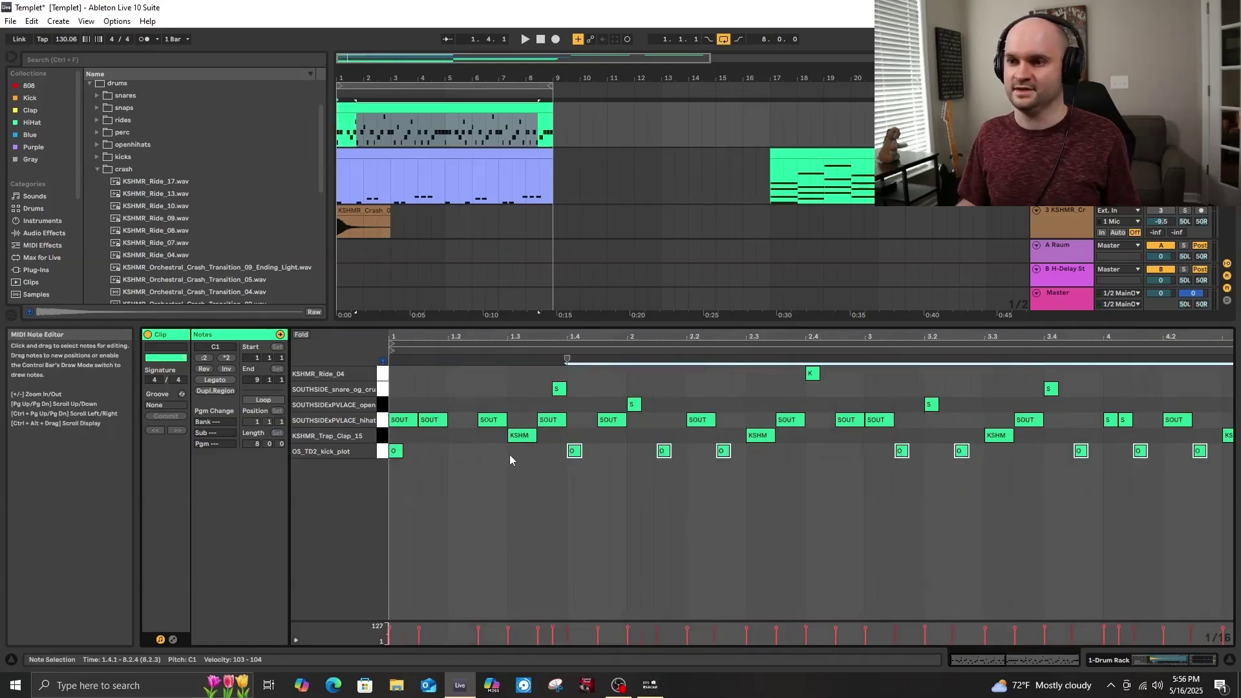
{"action": "scroll", "coordinate": [509, 455], "scroll_direction": "up", "scroll_amount": 5}
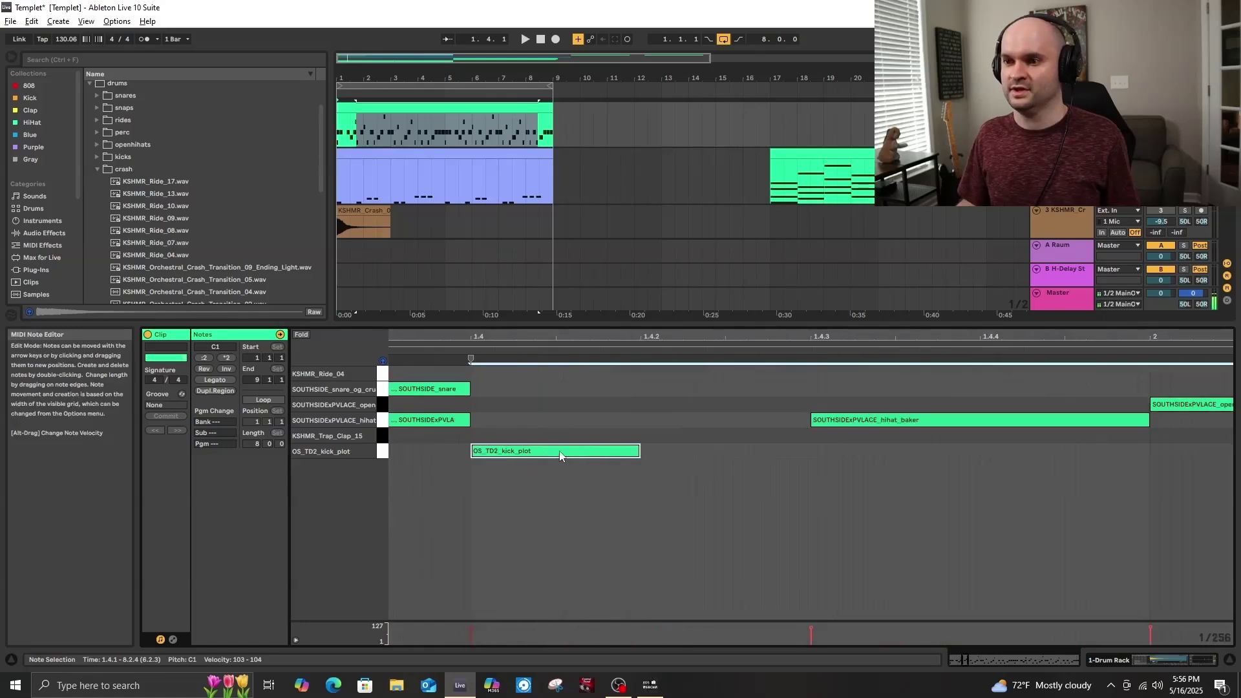
{"action": "left_click_drag", "start_coordinate": [560, 456], "coordinate": [553, 456]}
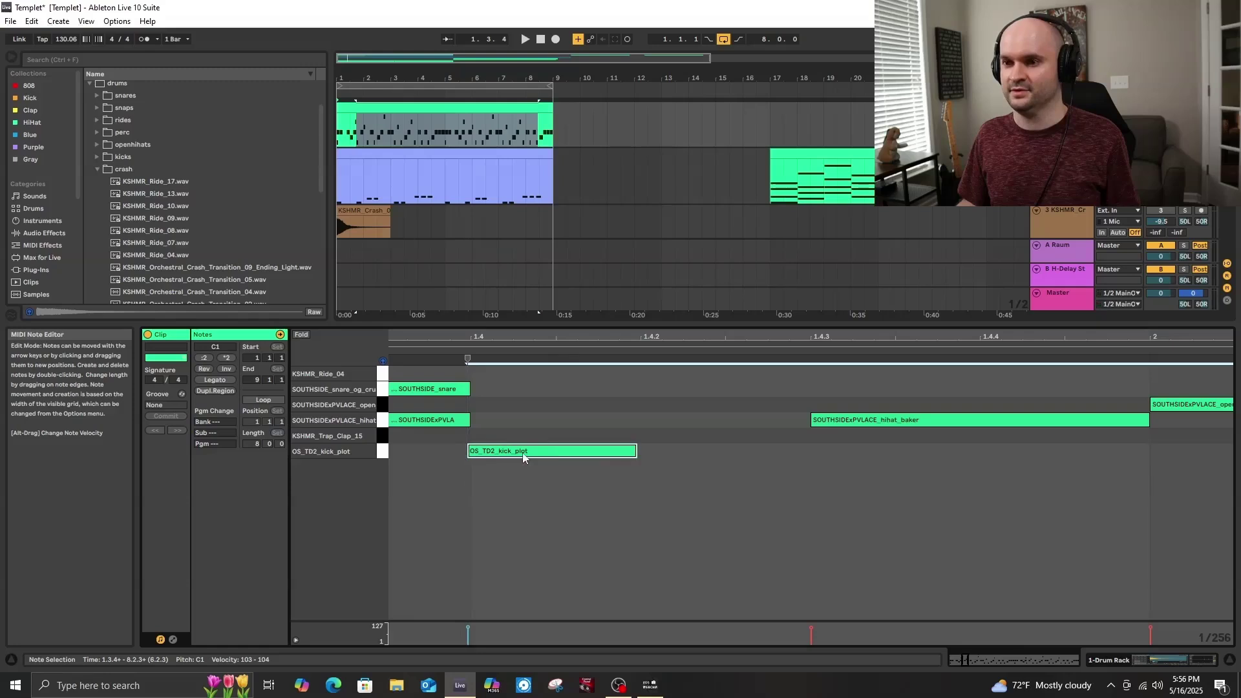
Nudge all the claps and all the closed hi-hats slightly later off the grid.
{"action": "scroll", "coordinate": [436, 463], "scroll_direction": "down", "scroll_amount": 10}
{"action": "scroll", "coordinate": [456, 445], "scroll_direction": "up", "scroll_amount": 5}
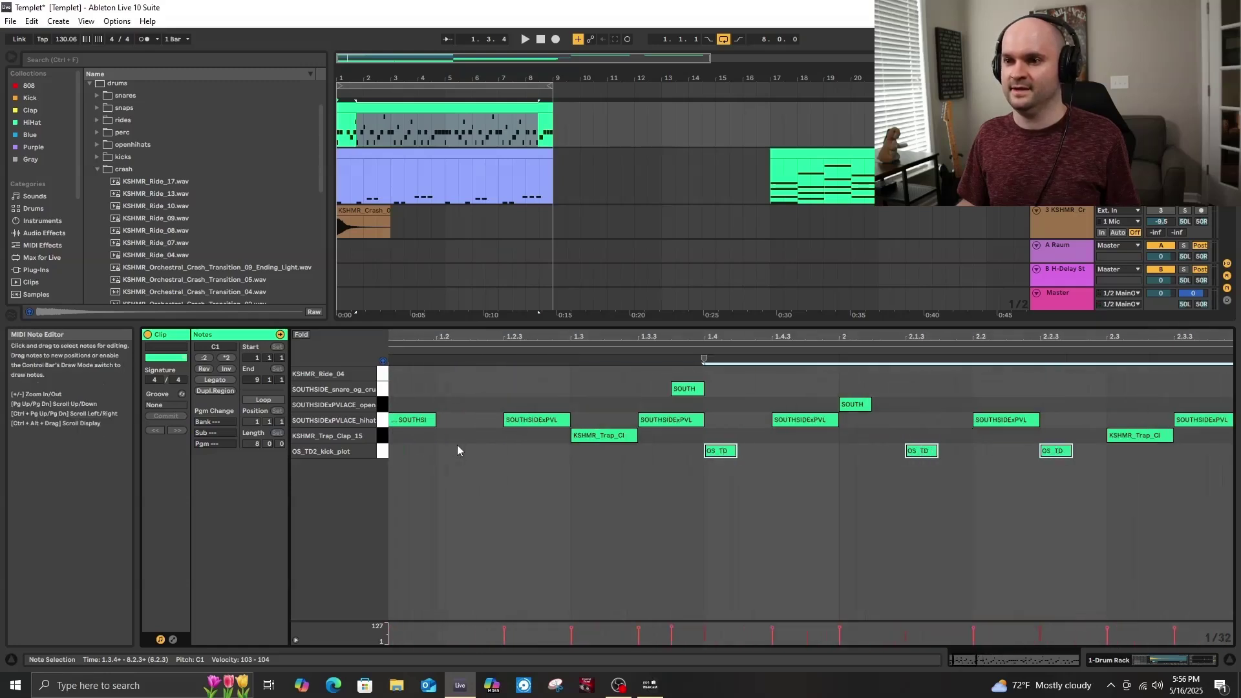
{"action": "left_click", "coordinate": [382, 436]}
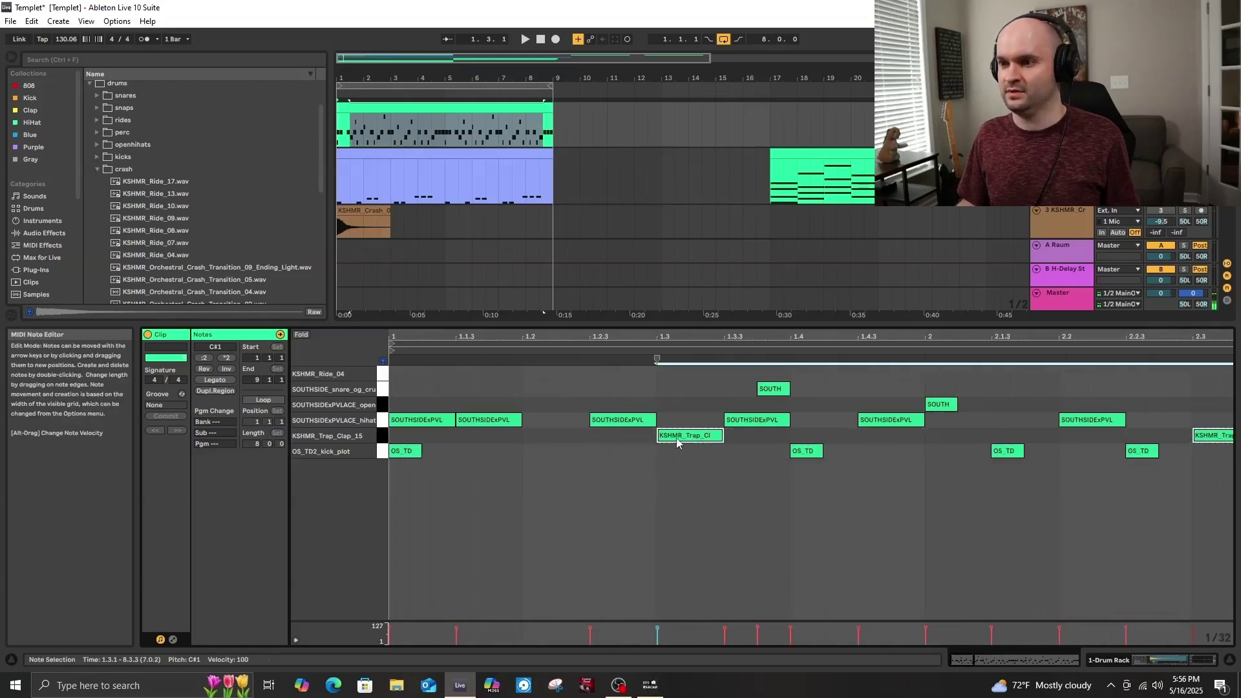
{"action": "left_click_drag", "start_coordinate": [676, 443], "coordinate": [680, 444]}
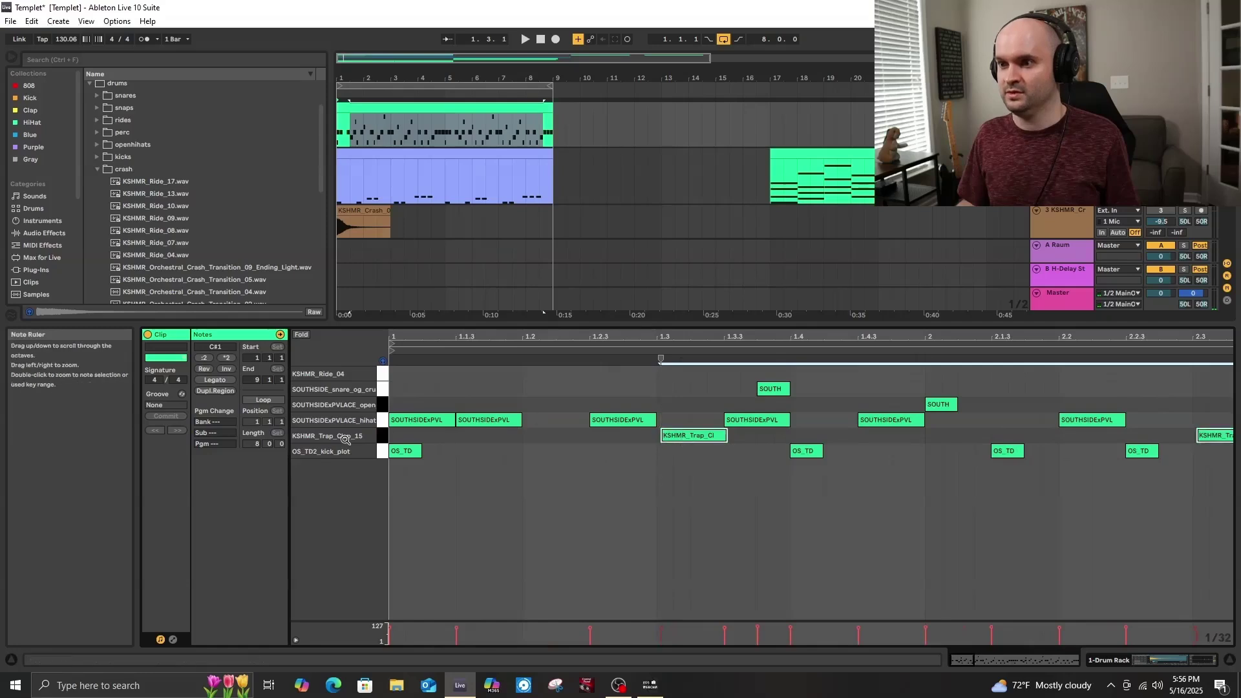
{"action": "left_click", "coordinate": [382, 420]}
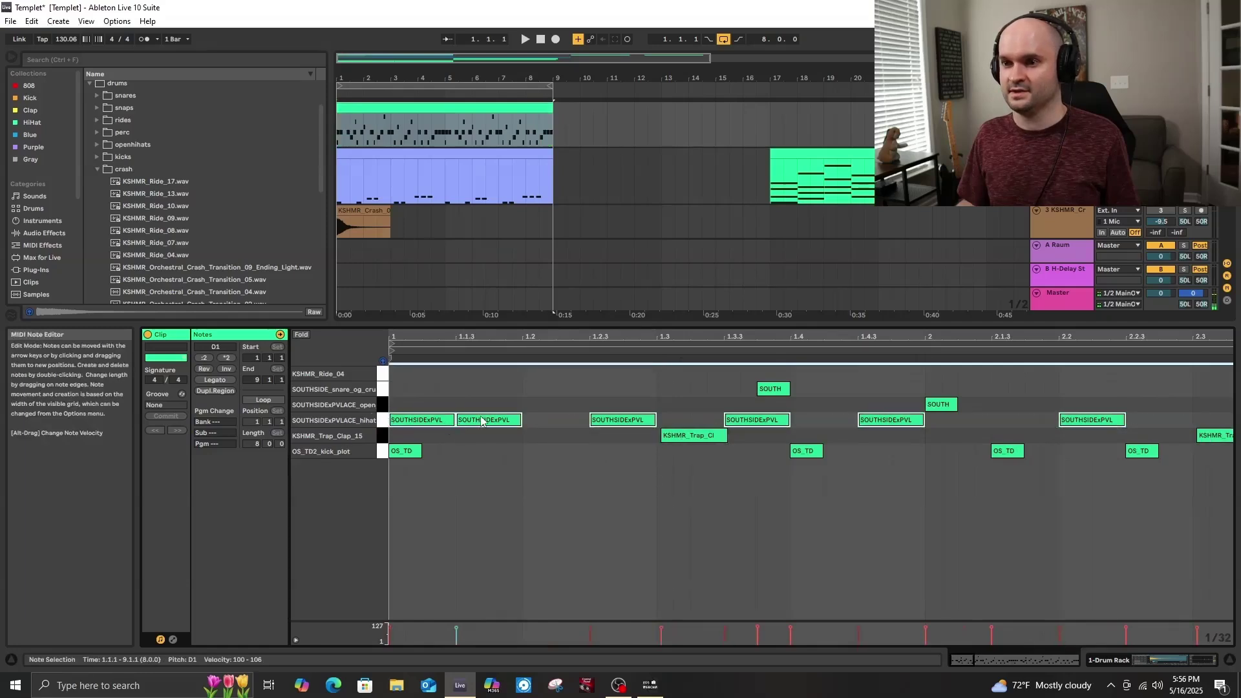
{"action": "left_click_drag", "start_coordinate": [482, 420], "coordinate": [483, 418]}
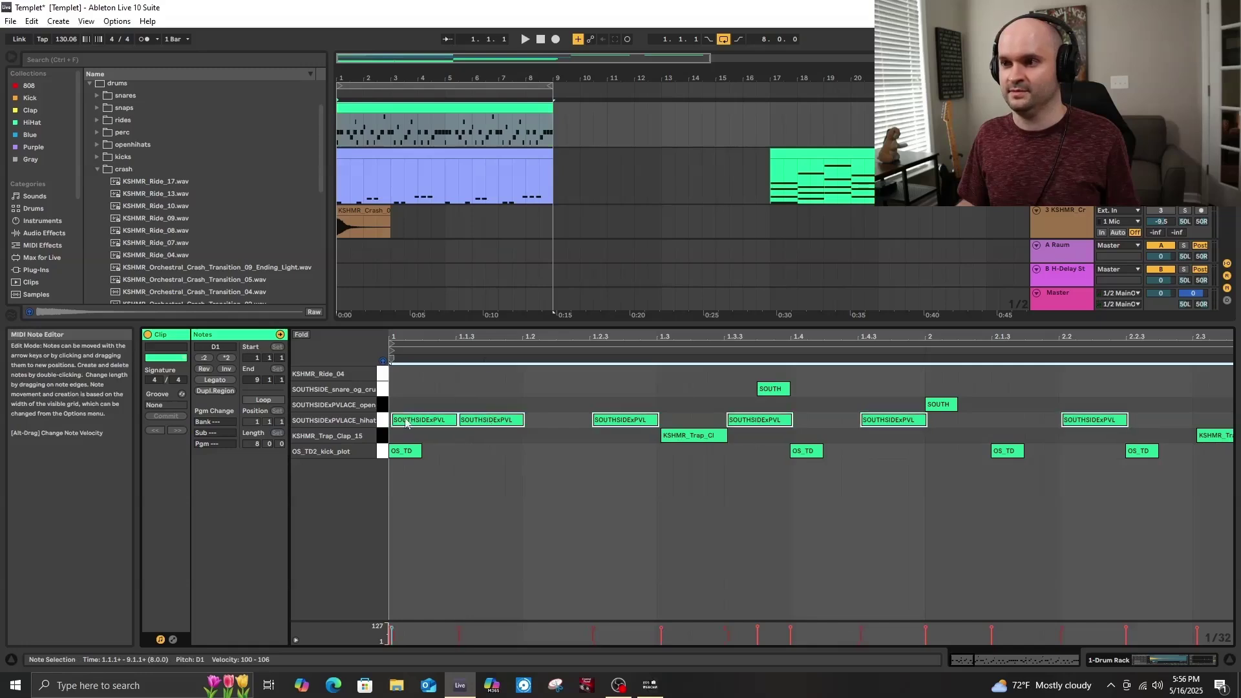
Nudge all the open hi-hats slightly earlier and all the snares slightly later off the grid.
{"action": "left_click", "coordinate": [929, 404]}
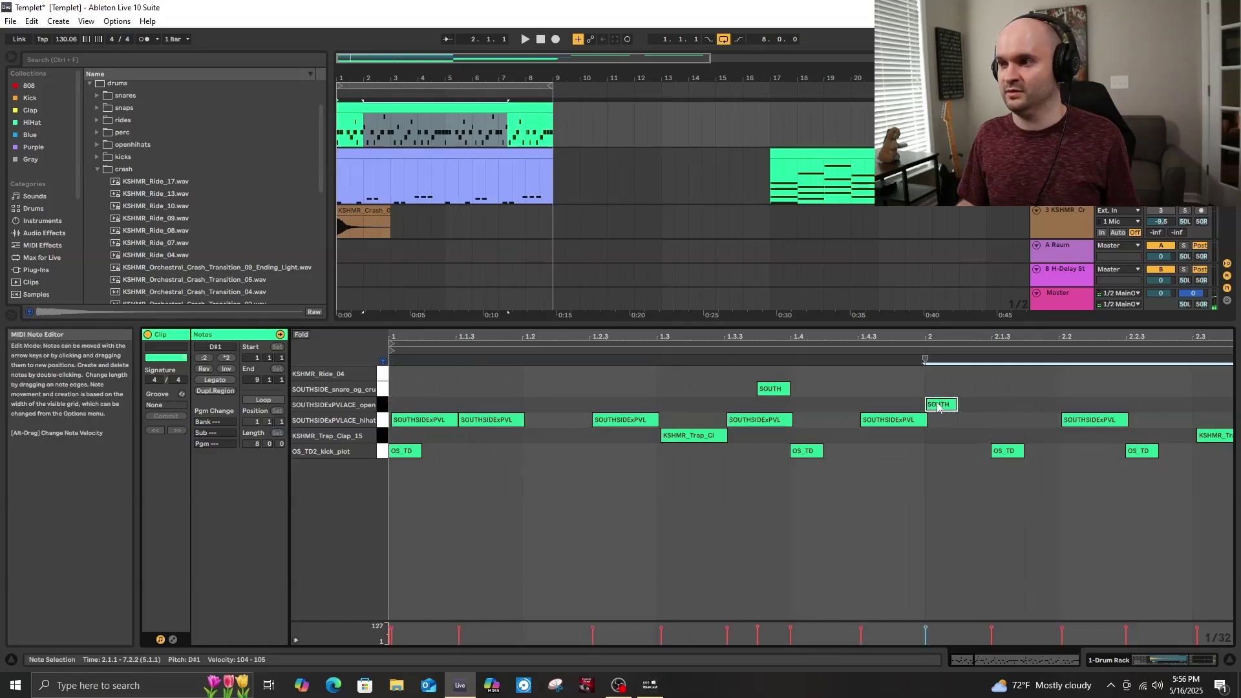
{"action": "left_click_drag", "start_coordinate": [943, 406], "coordinate": [938, 405]}
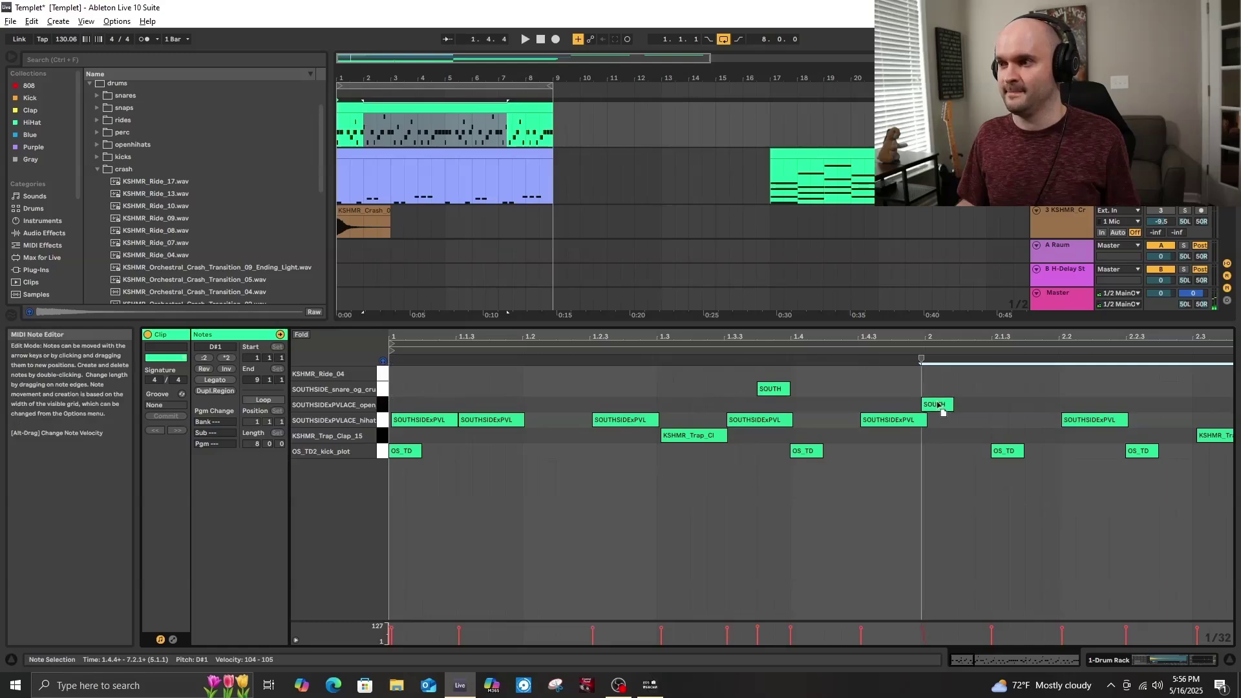
{"action": "left_click", "coordinate": [763, 390]}
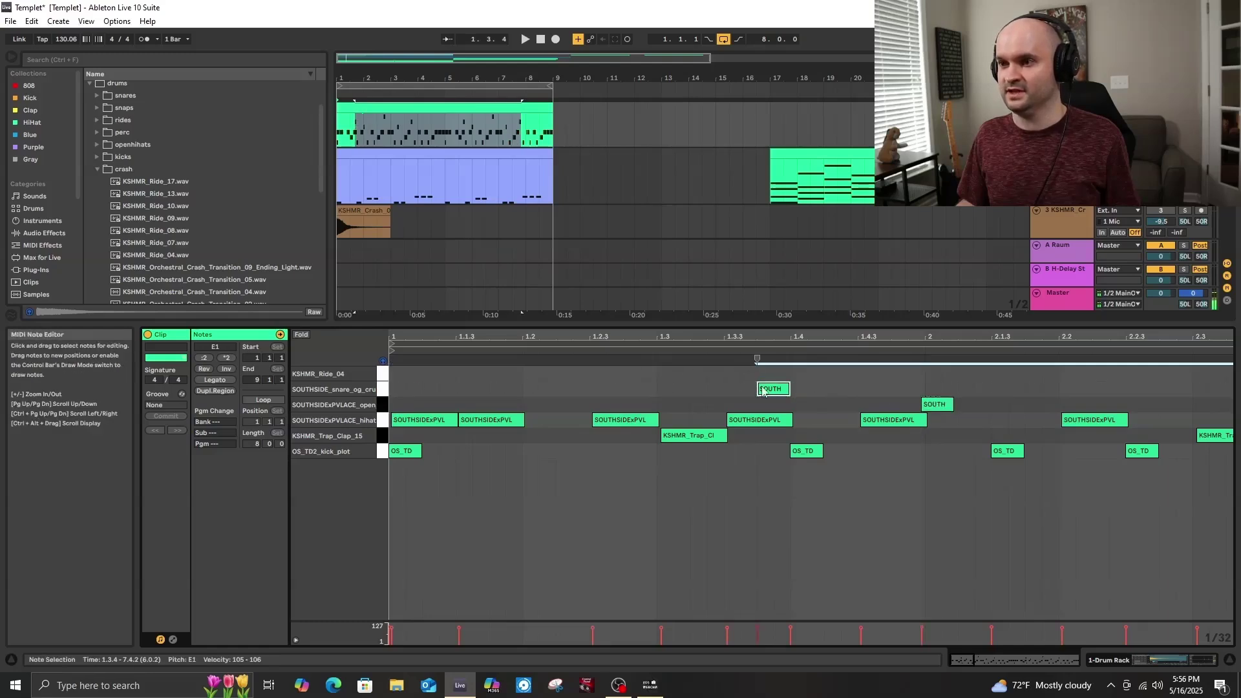
{"action": "left_click_drag", "start_coordinate": [771, 391], "coordinate": [774, 391]}
Select all the KSHMR_Ride_04 notes, nudge them slightly earlier off the grid, and clear the selection.
{"action": "left_click", "coordinate": [384, 380]}
{"action": "scroll", "coordinate": [1175, 440], "scroll_direction": "right", "scroll_amount": 2}
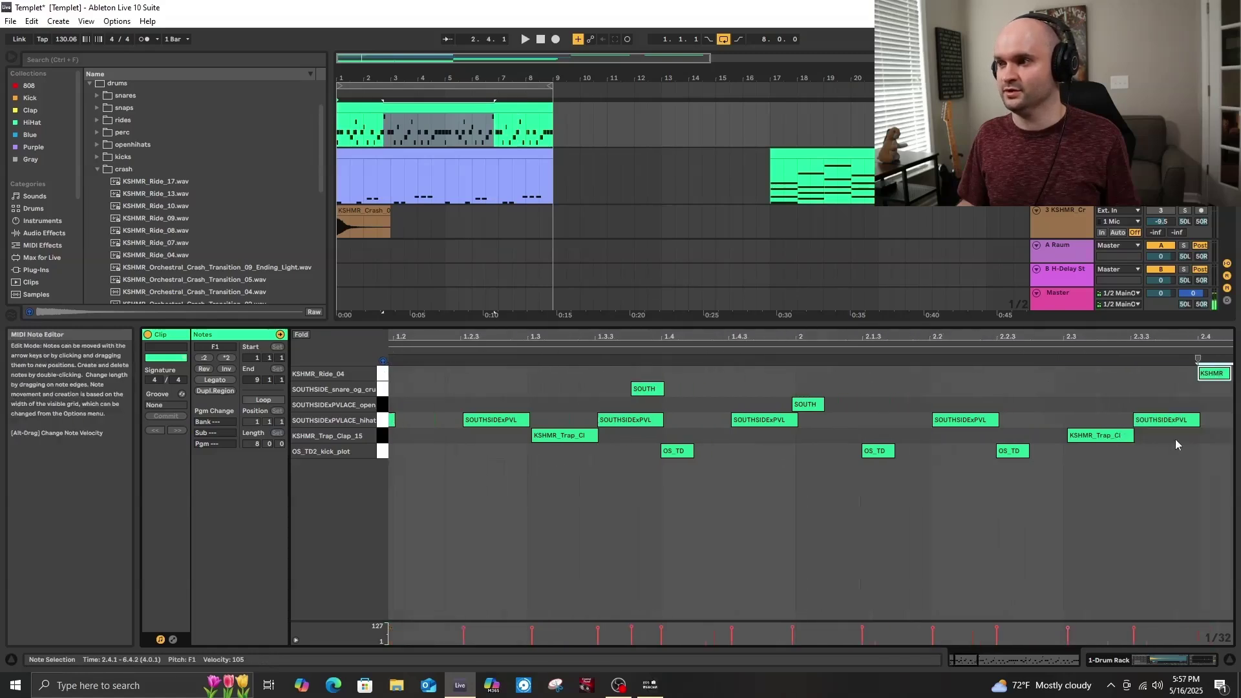
{"action": "scroll", "coordinate": [1175, 439], "scroll_direction": "down", "scroll_amount": 2}
{"action": "scroll", "coordinate": [813, 367], "scroll_direction": "up", "scroll_amount": 5}
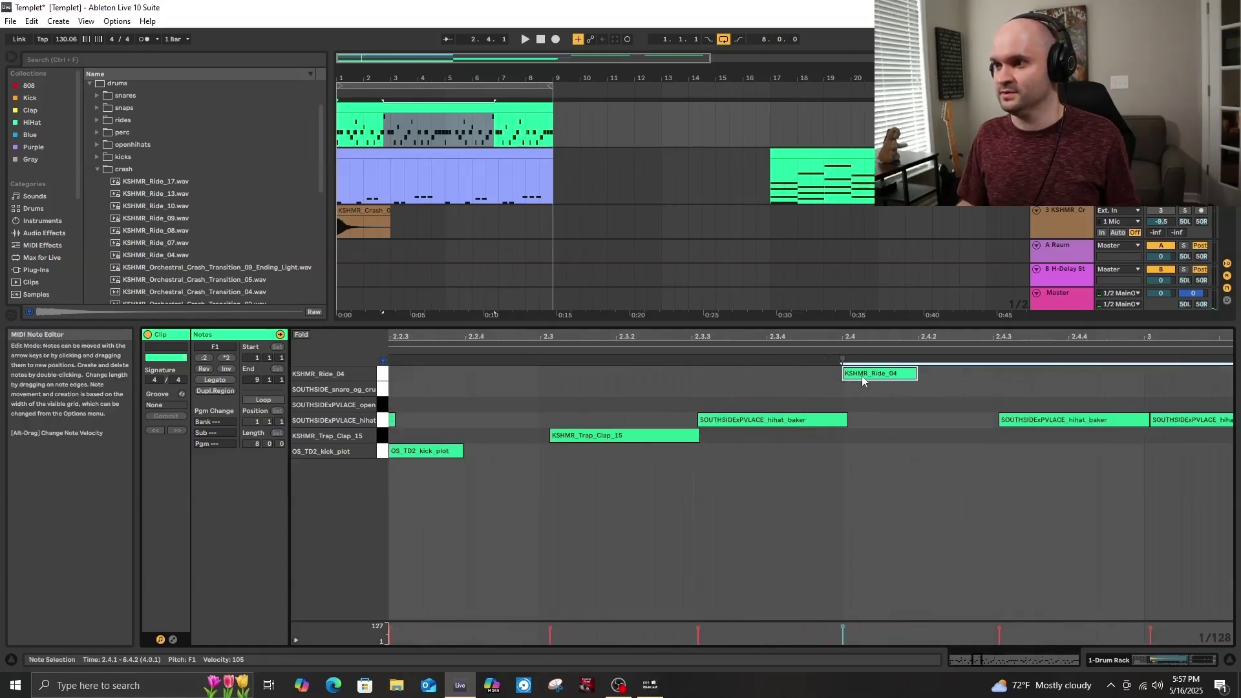
{"action": "left_click_drag", "start_coordinate": [863, 380], "coordinate": [860, 380]}
{"action": "scroll", "coordinate": [506, 432], "scroll_direction": "down", "scroll_amount": 3}
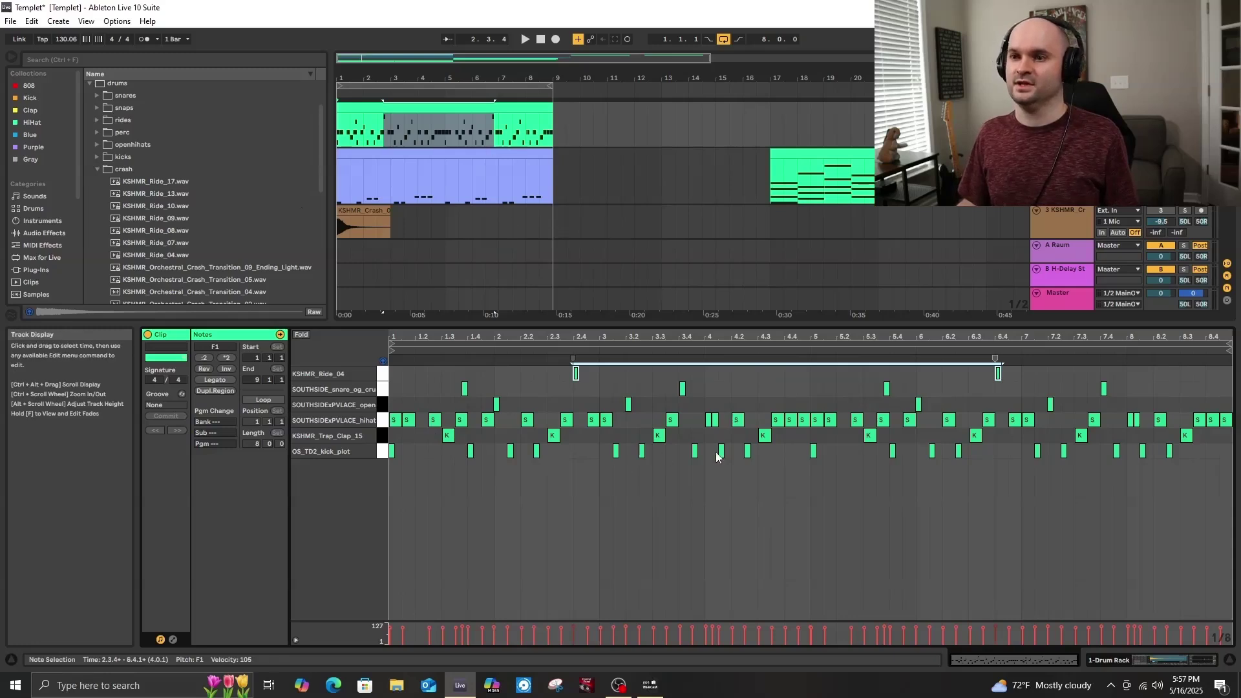
{"action": "left_click", "coordinate": [600, 461]}
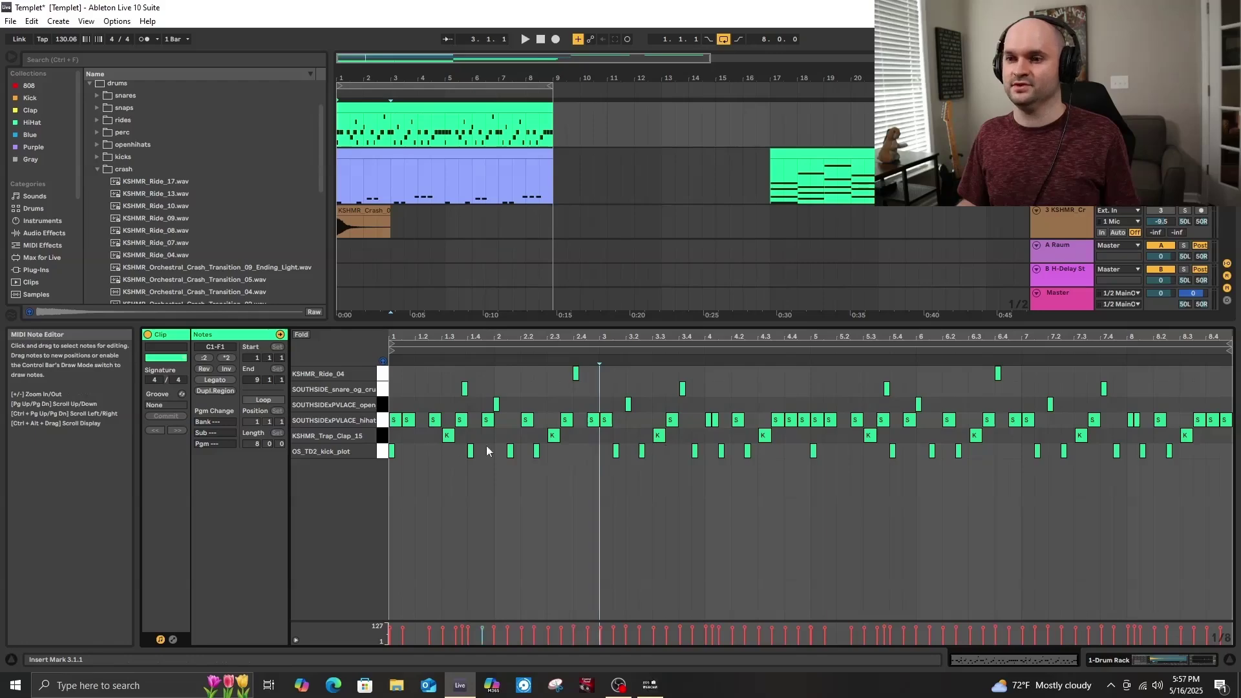
Play the eight-bar loop from the start and review the nudged drums against the other tracks in the arrangement.
{"action": "key", "text": "shift+Tab"}
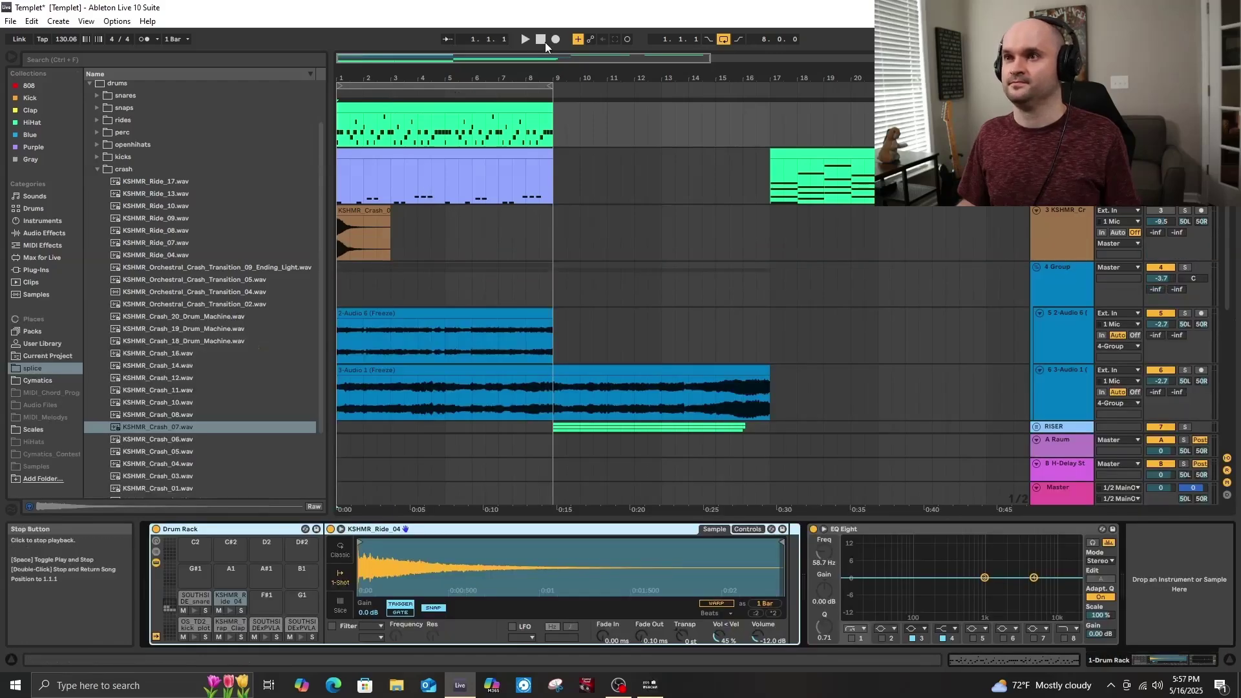
{"action": "left_click", "coordinate": [544, 40]}
{"action": "key", "text": "space"}
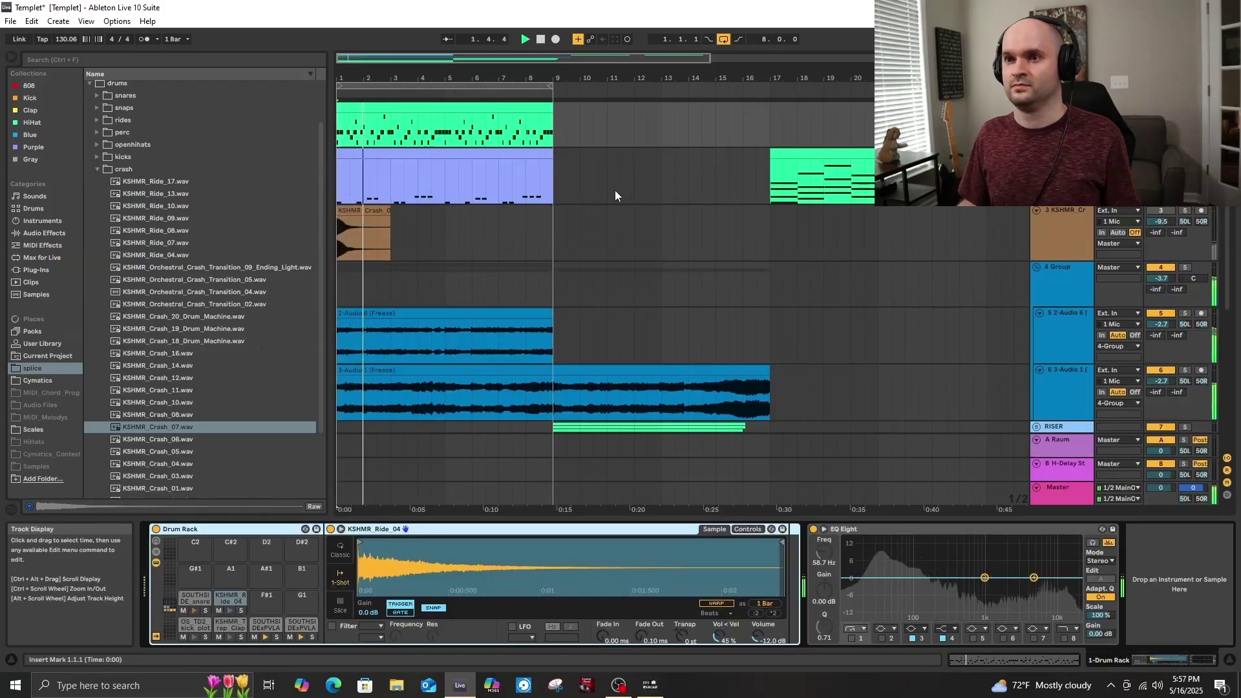
{"action": "scroll", "coordinate": [583, 249], "scroll_direction": "down", "scroll_amount": 1}
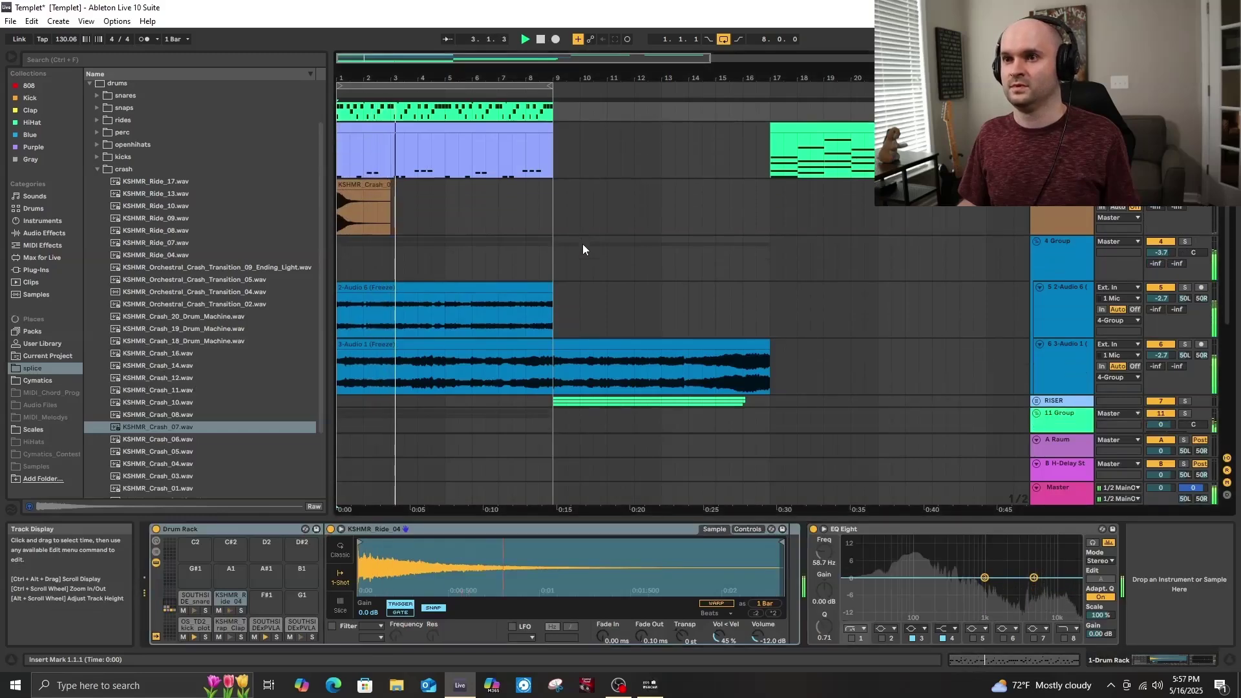
{"action": "scroll", "coordinate": [583, 245], "scroll_direction": "down", "scroll_amount": 2}
{"action": "scroll", "coordinate": [728, 308], "scroll_direction": "down", "scroll_amount": 8}
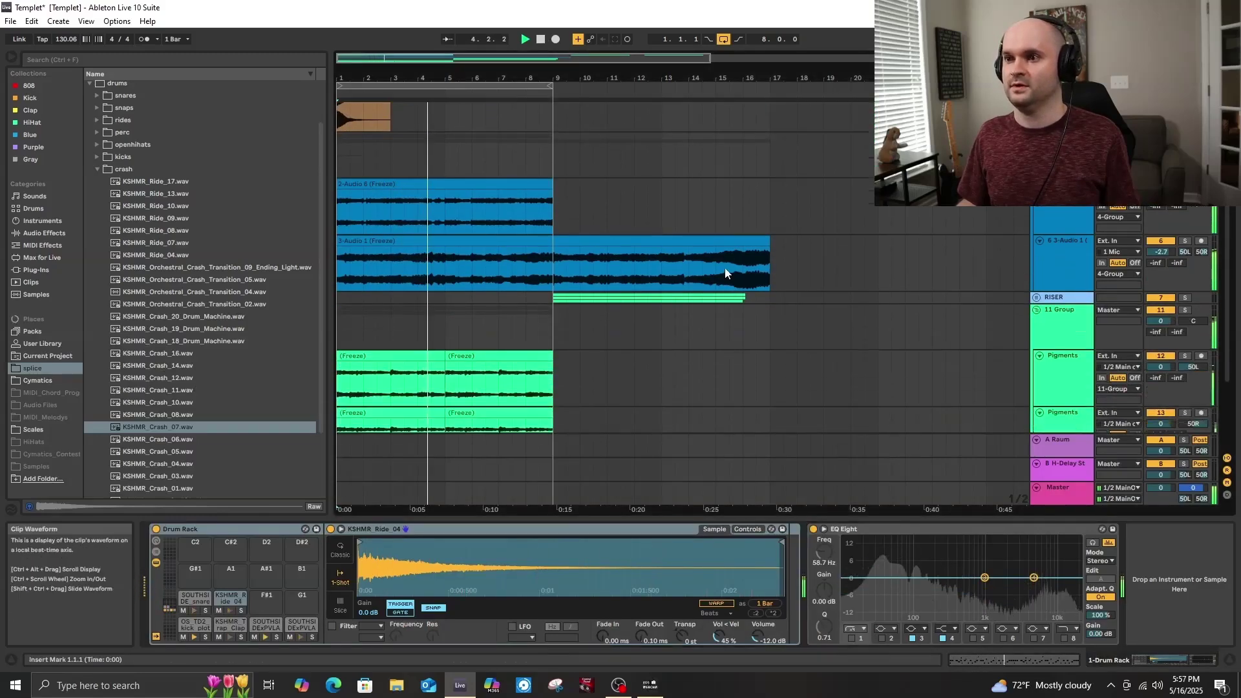
{"action": "scroll", "coordinate": [826, 363], "scroll_direction": "up", "scroll_amount": 10}
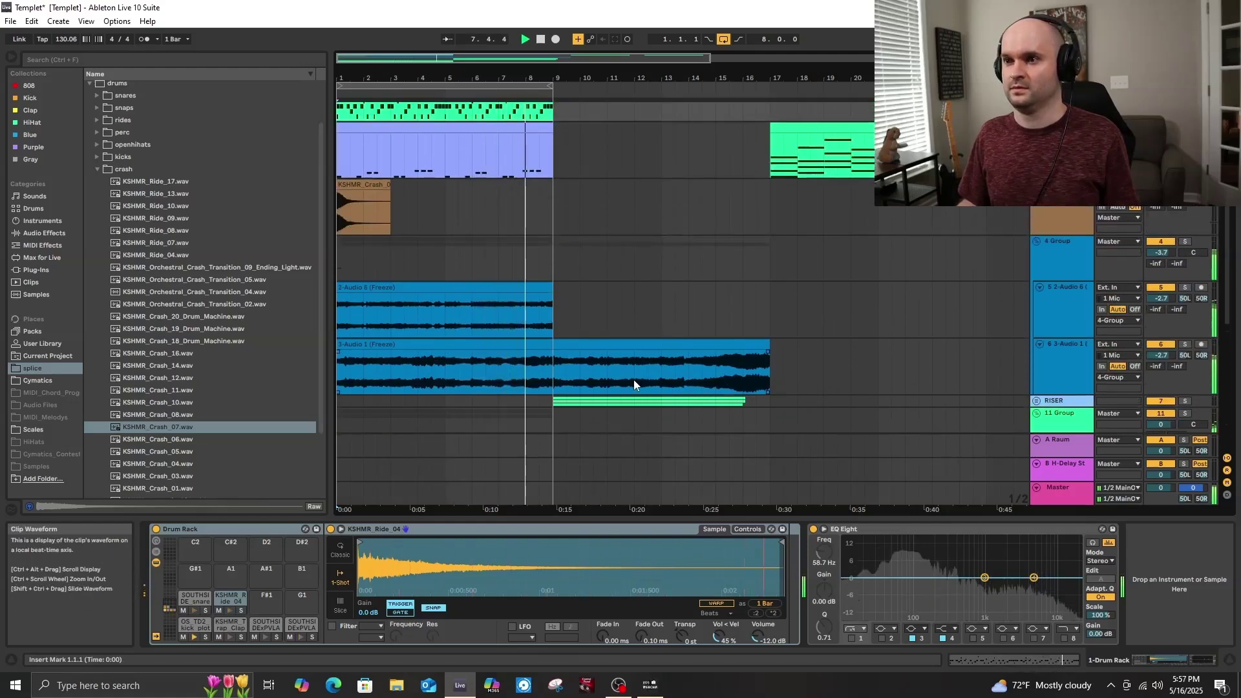
Open the 808 bass clip, raise the first B1 note at 2.1.3 to D2, and play it back.
{"action": "double_click", "coordinate": [514, 148]}
{"action": "scroll", "coordinate": [437, 477], "scroll_direction": "up", "scroll_amount": 2}
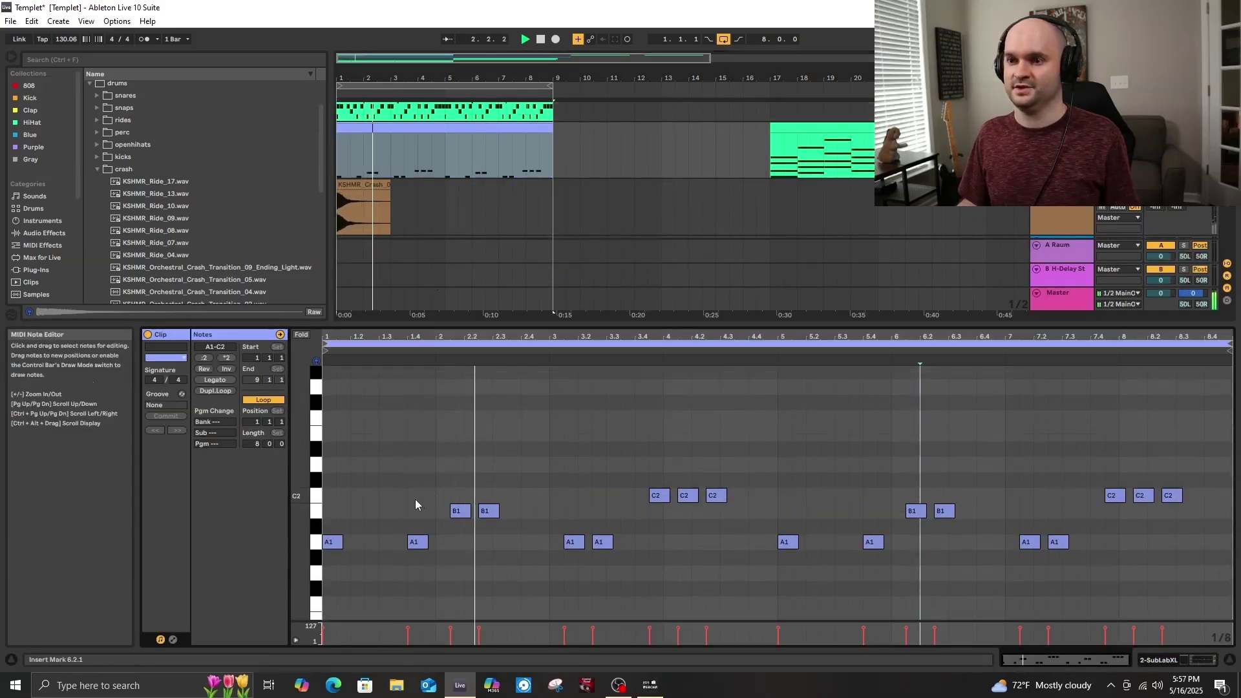
{"action": "left_click_drag", "start_coordinate": [461, 513], "coordinate": [461, 503]}
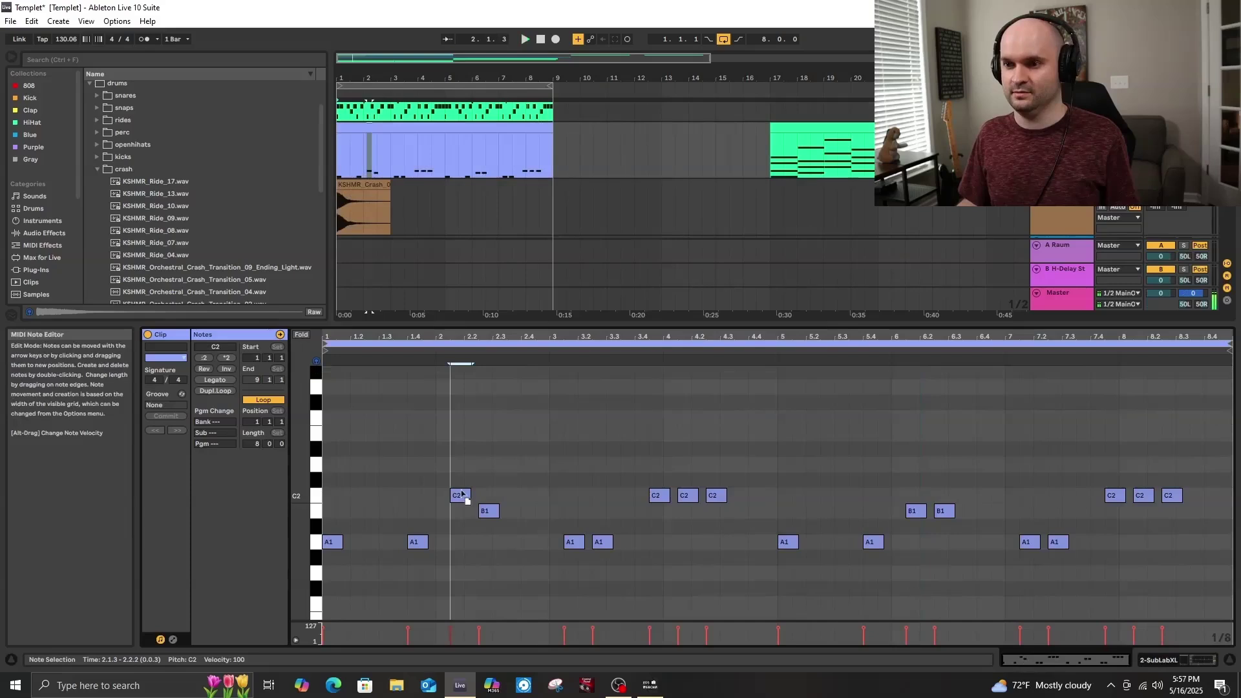
{"action": "key", "text": "space"}
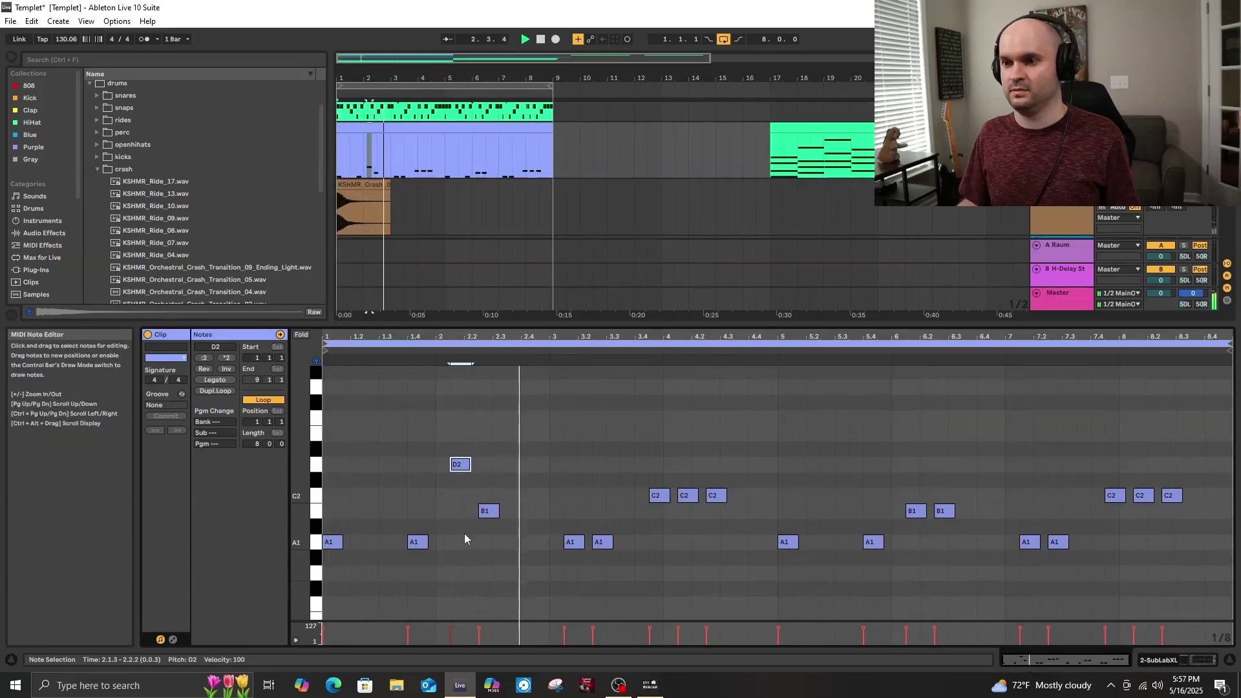
Lower the D2 bass note at 2.1.3 to C2 and raise the C2 note at 4.1.3 to D2.
{"action": "left_click_drag", "start_coordinate": [464, 470], "coordinate": [465, 501]}
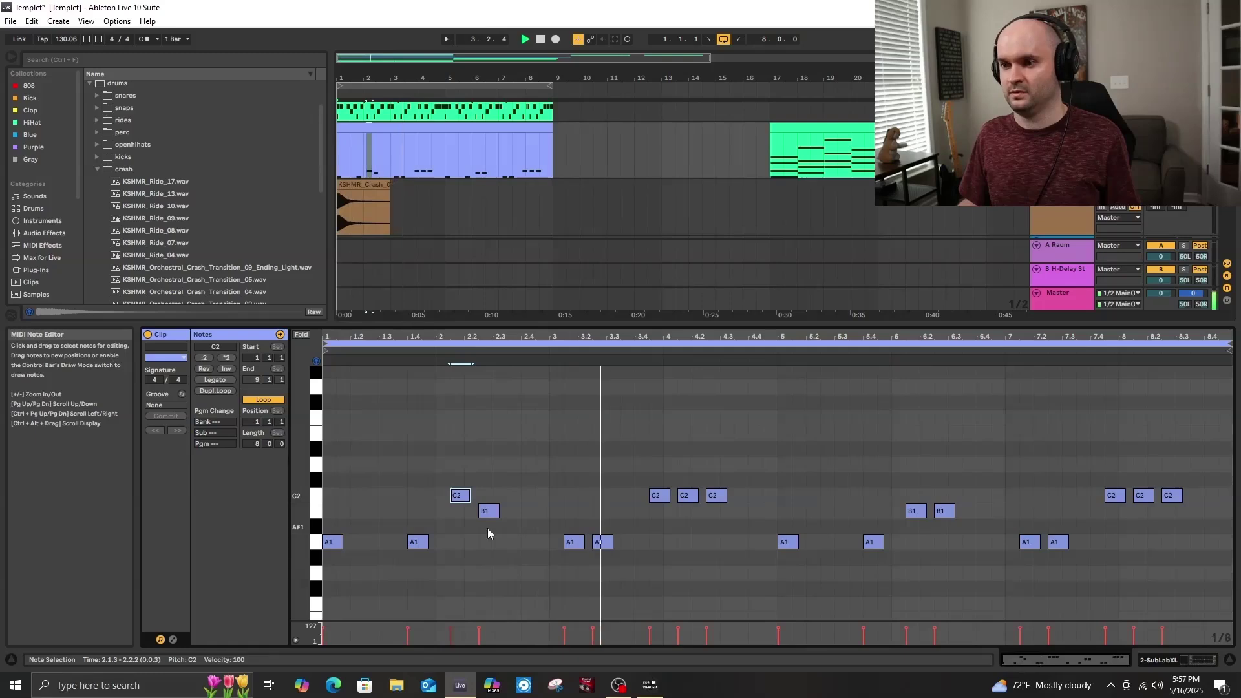
{"action": "left_click_drag", "start_coordinate": [687, 496], "coordinate": [689, 481]}
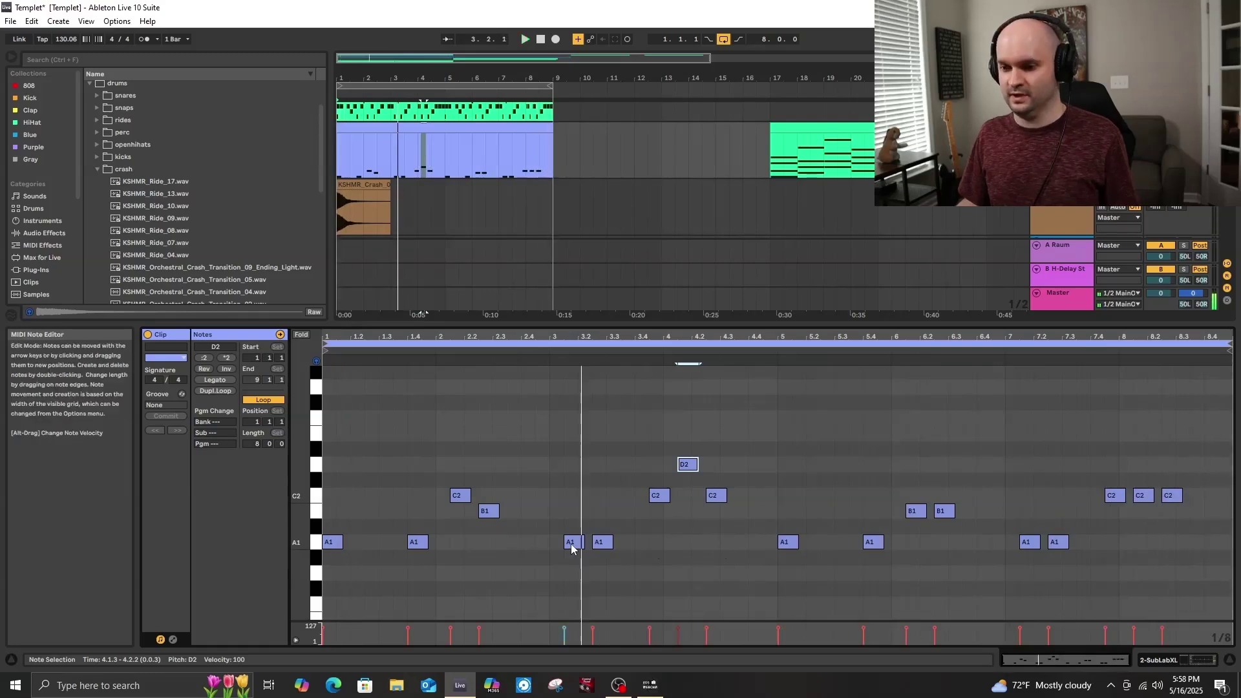
Raise the B1 bass note at 6.1.3 to C2, and deactivate the A1 notes at 3.1.3 and 7.1.3 while auditioning the loop.
{"action": "left_click", "coordinate": [571, 548]}
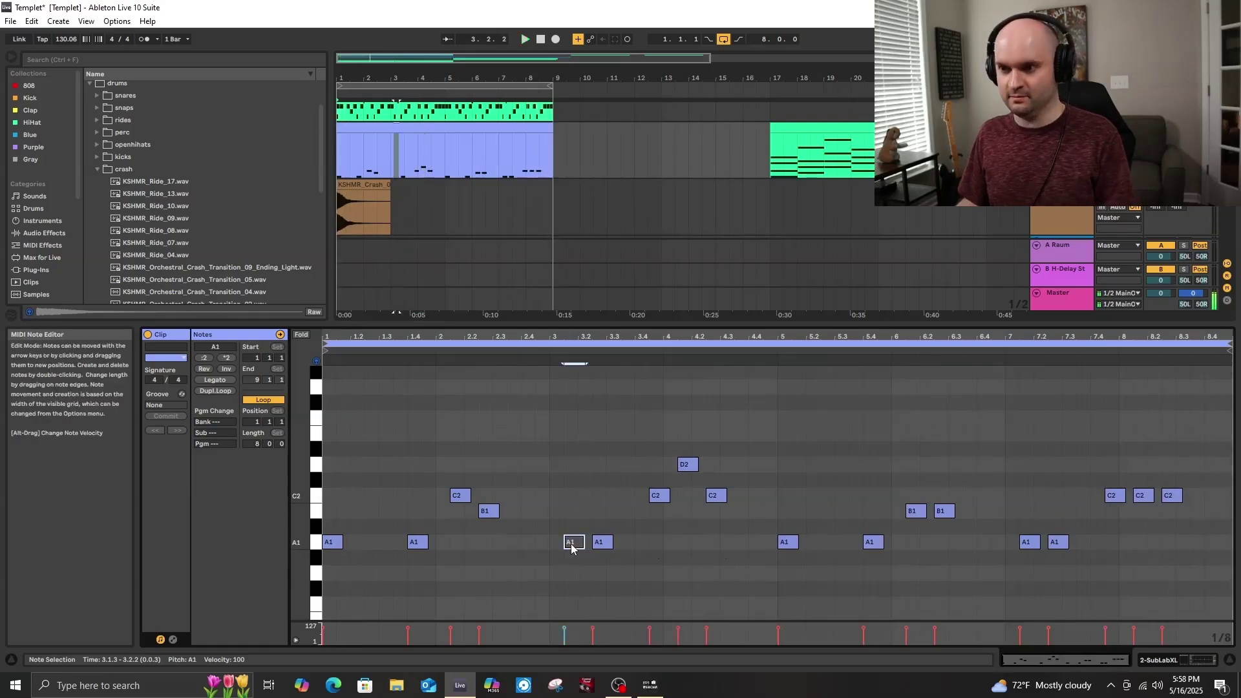
{"action": "key", "text": "space"}
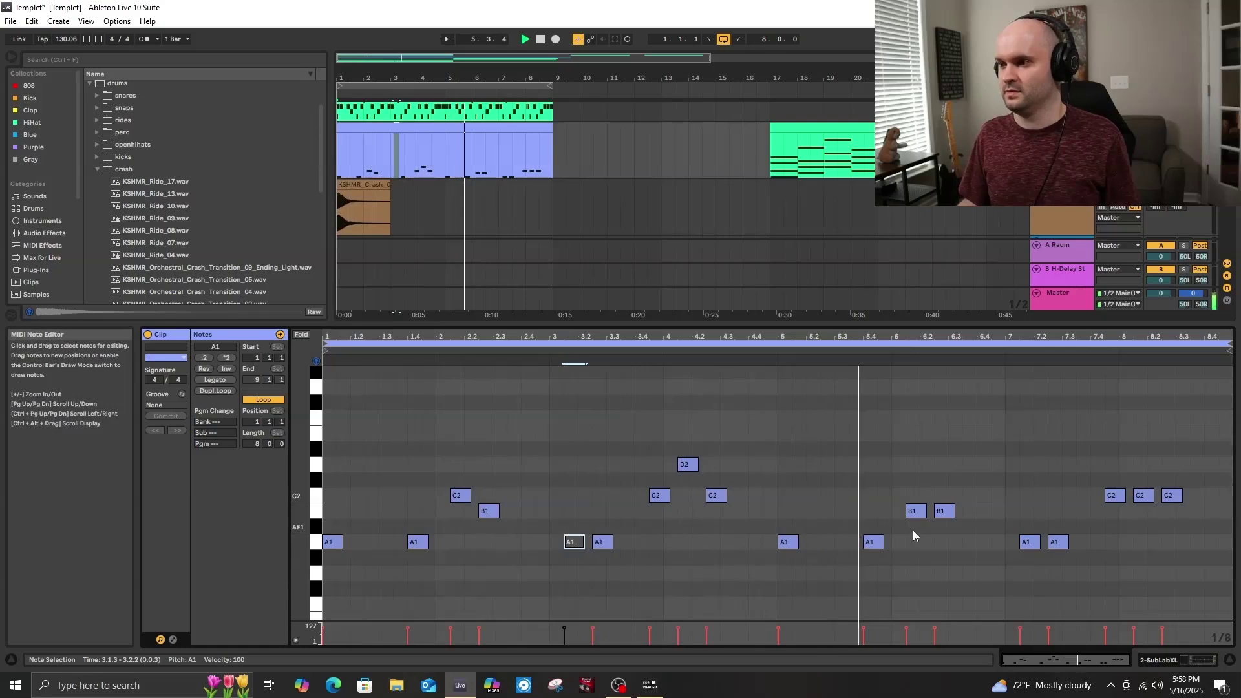
{"action": "left_click", "coordinate": [917, 511]}
{"action": "mouse_move", "coordinate": [913, 515]}
{"action": "left_mouse_down"}
{"action": "mouse_move", "coordinate": [914, 499]}
{"action": "mouse_move", "coordinate": [928, 500]}
{"action": "mouse_move", "coordinate": [914, 500]}
{"action": "left_mouse_up"}
{"action": "left_click", "coordinate": [1033, 543]}
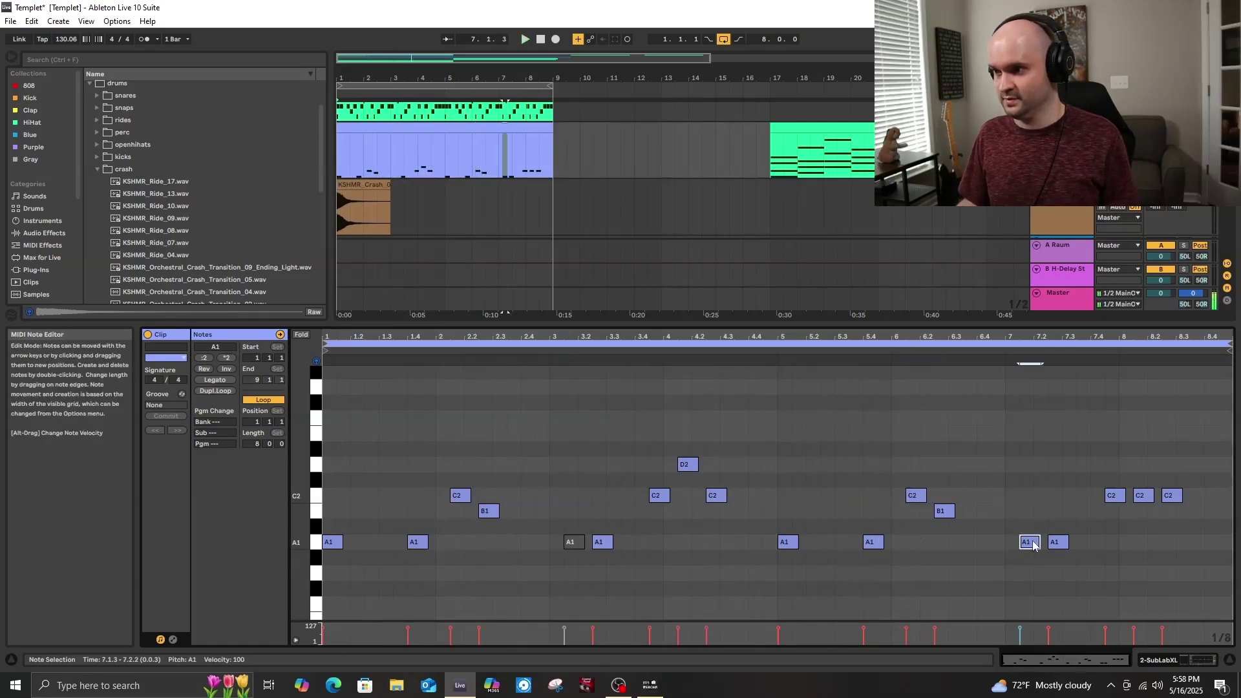
{"action": "key", "text": "space"}
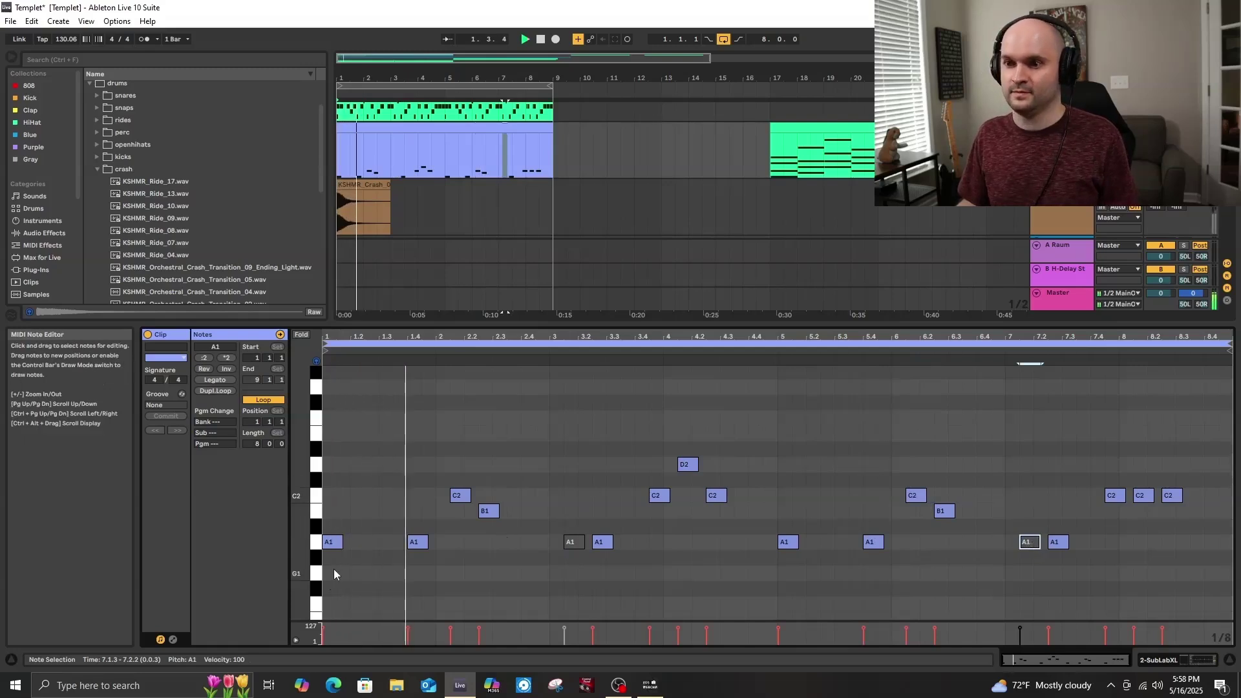
Deactivate the C2 bass notes at 3.4.3 and 7.4.3.
{"action": "left_click", "coordinate": [651, 496]}
{"action": "key", "text": "0"}
{"action": "left_click", "coordinate": [1110, 497]}
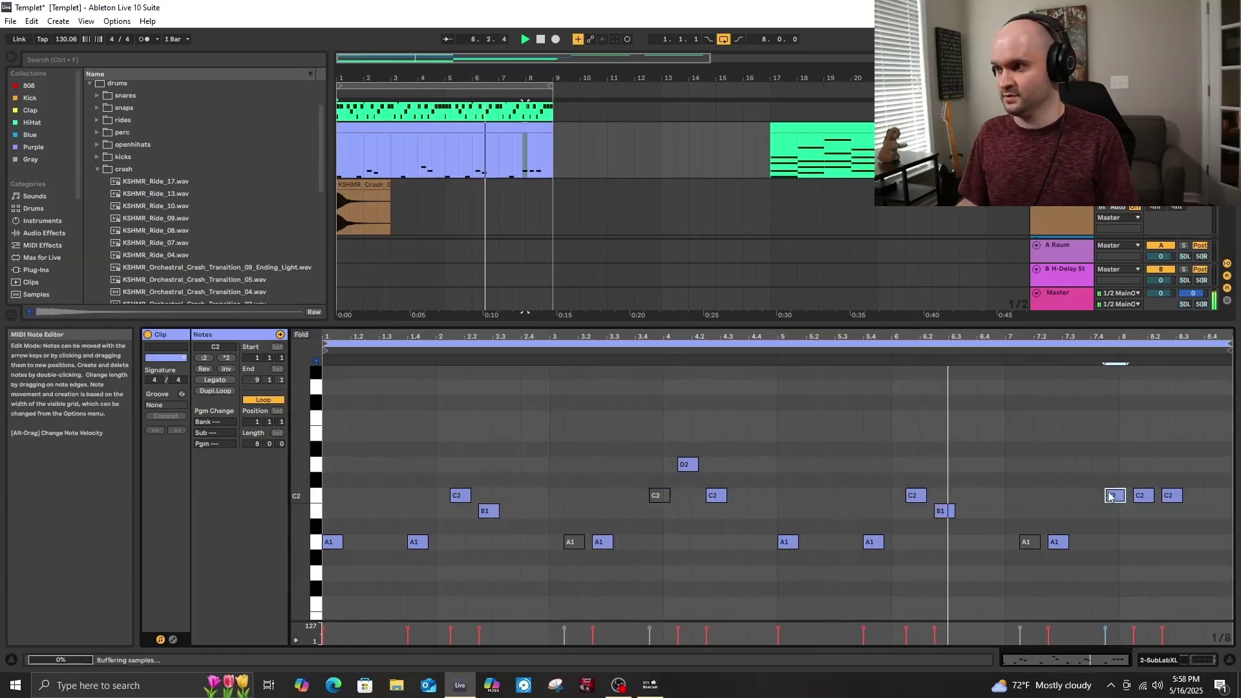
{"action": "key", "text": "0"}
Raise the C2 bass note at 8.1.3 to D2, add a B1 note at 8.4.1, and play the loop.
{"action": "left_click_drag", "start_coordinate": [1142, 496], "coordinate": [1143, 466]}
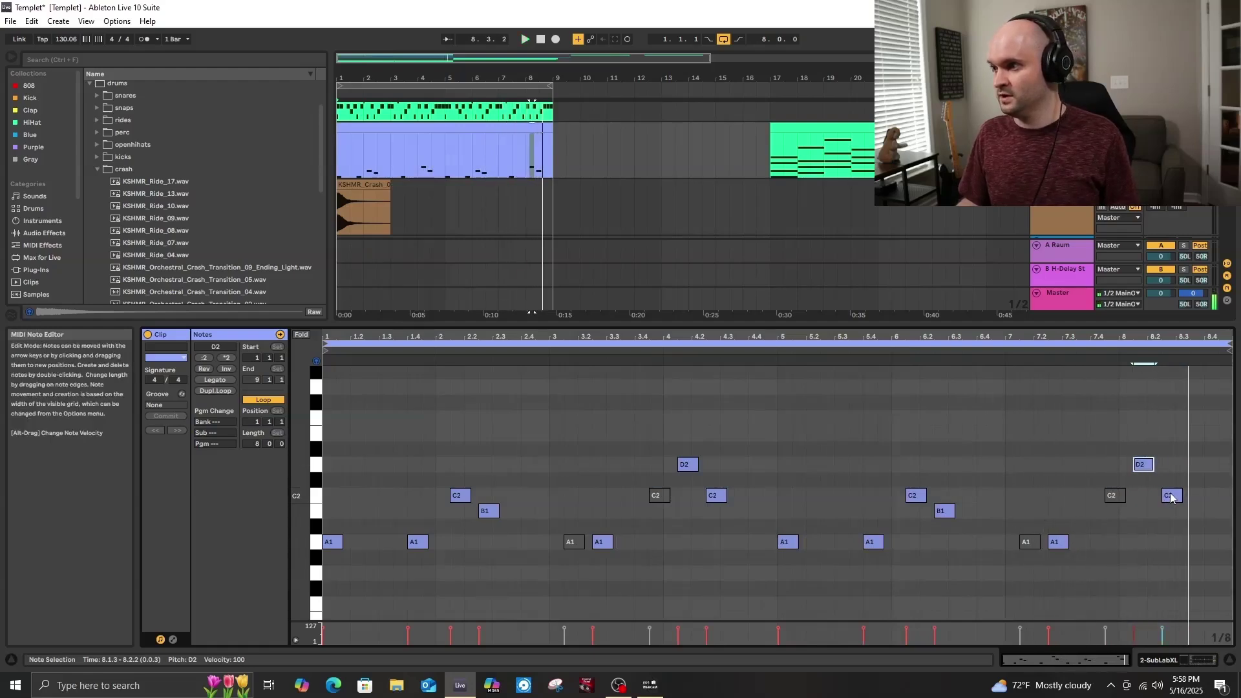
{"action": "double_click", "coordinate": [1208, 511]}
{"action": "key", "text": "Left"}
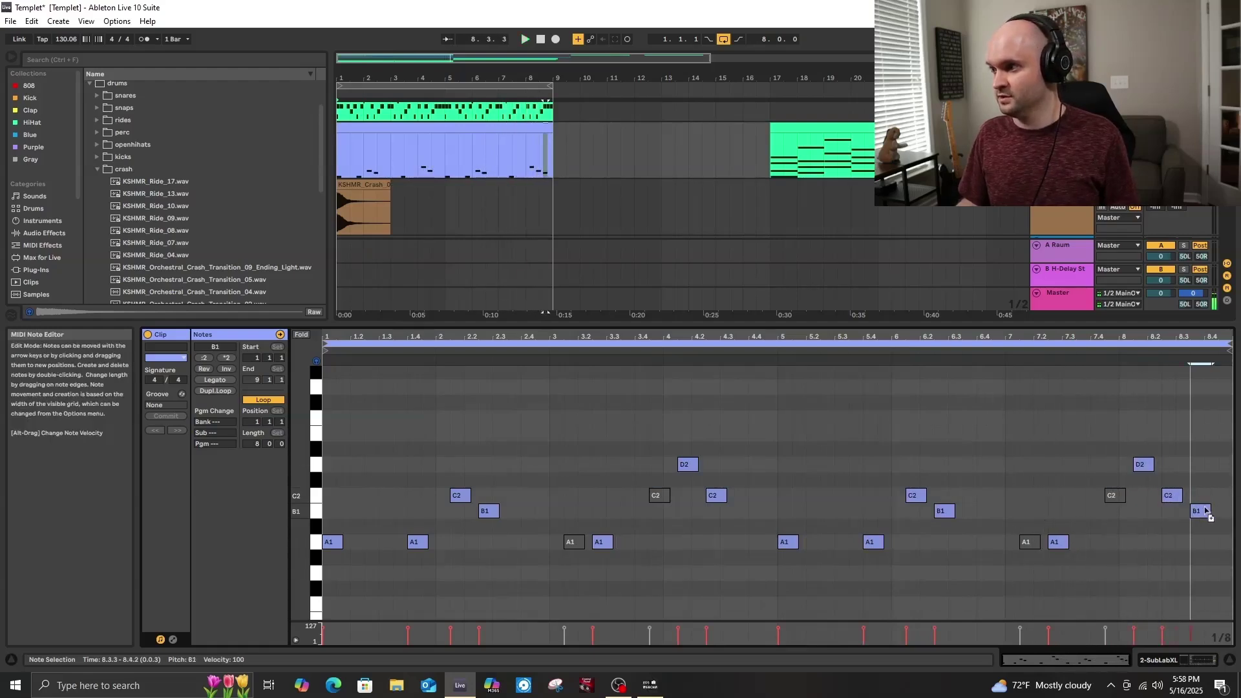
{"action": "key", "text": "space"}
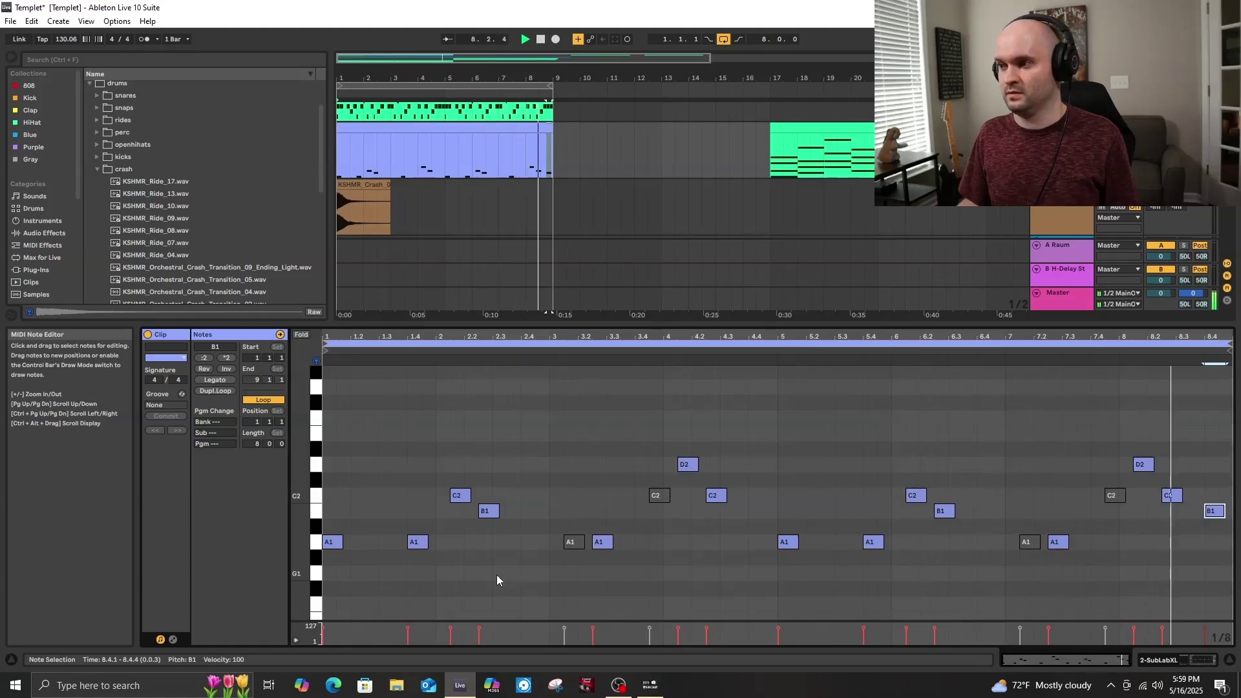
Listen to the revised bass line against the other tracks in the arrangement, then stop playback with the 808 clip selected.
{"action": "key", "text": "shift+Tab"}
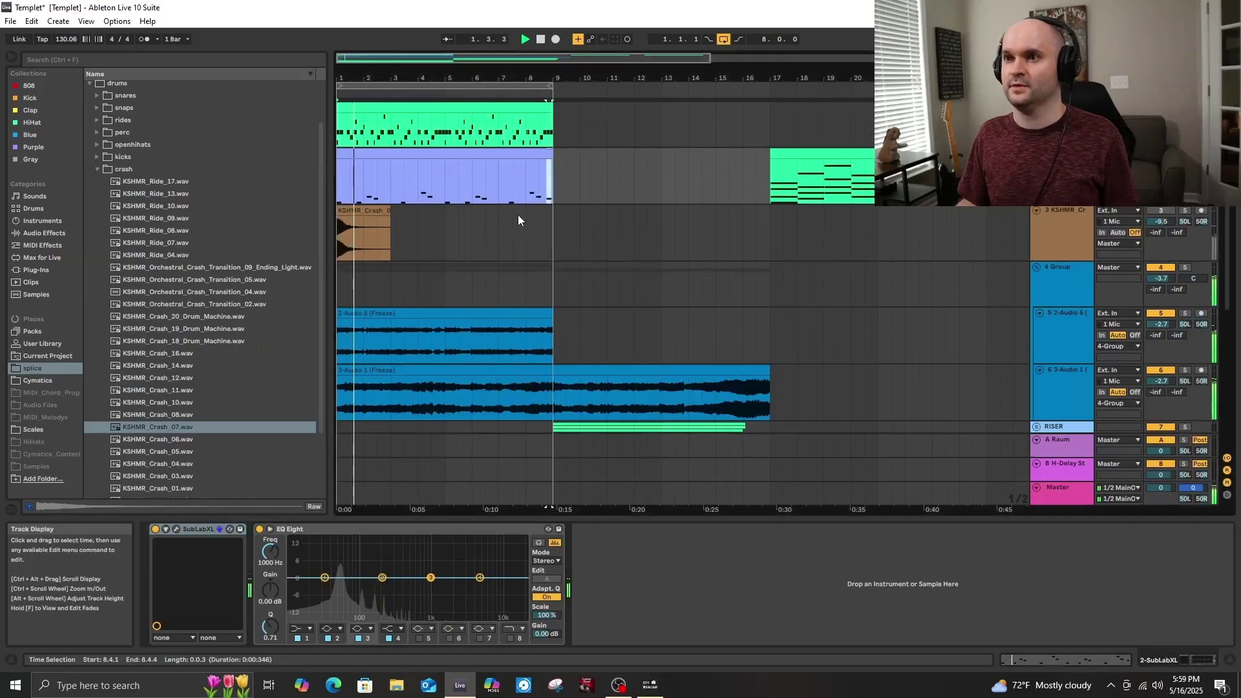
{"action": "left_click", "coordinate": [478, 174]}
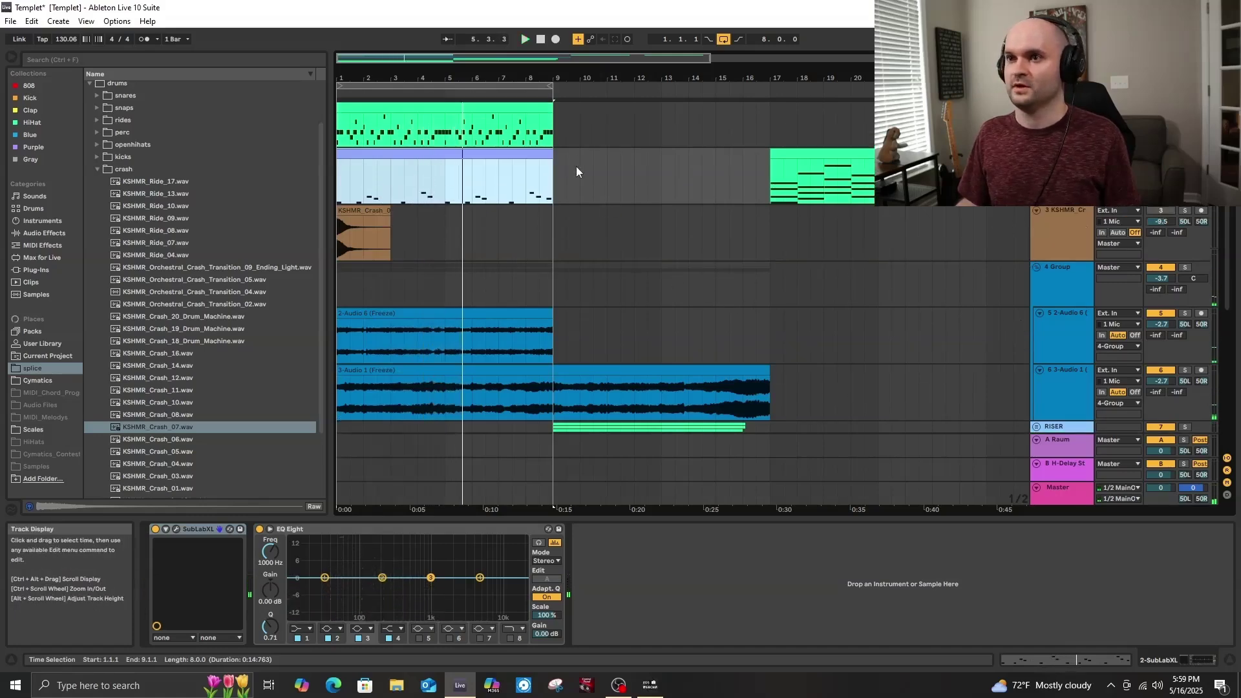
{"action": "key", "text": "space"}
Reopen the 808 clip and reactivate the muted A1 notes at 3.1.3 and 7.1.3 and C2 notes at 3.4.3 and 7.4.3.
{"action": "double_click", "coordinate": [475, 156]}
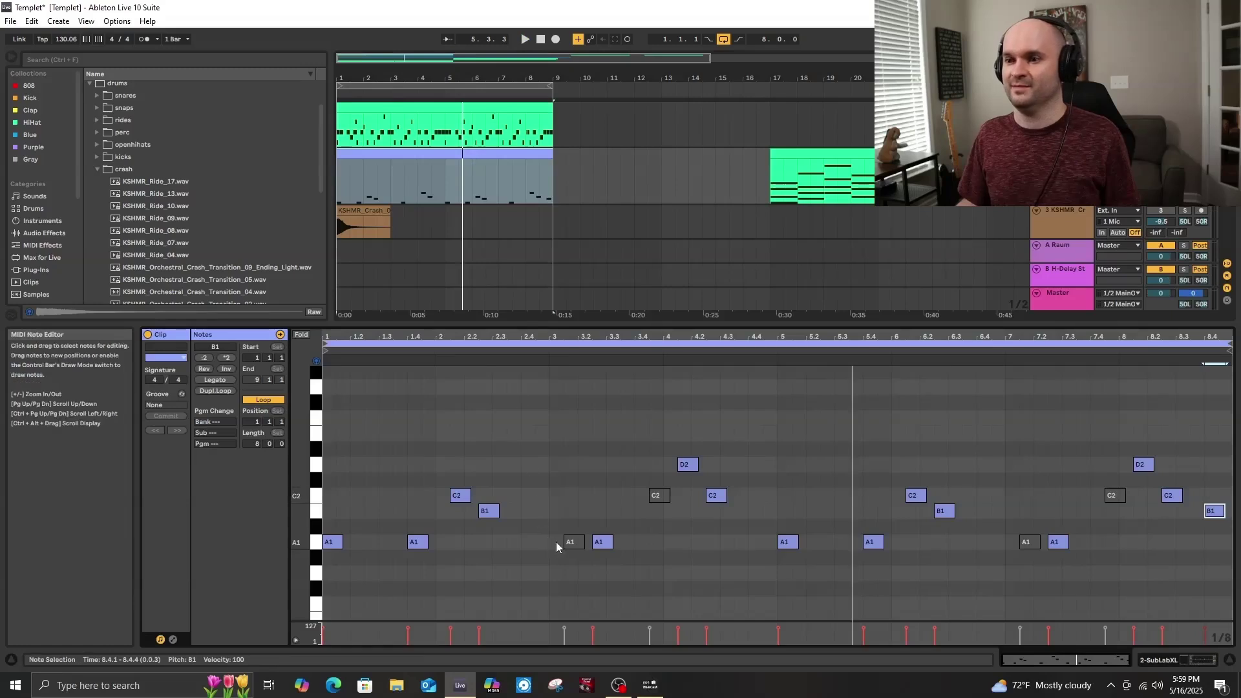
{"action": "left_click", "coordinate": [572, 543]}
{"action": "key", "text": "0"}
{"action": "left_click", "coordinate": [656, 496]}
{"action": "key", "text": "0"}
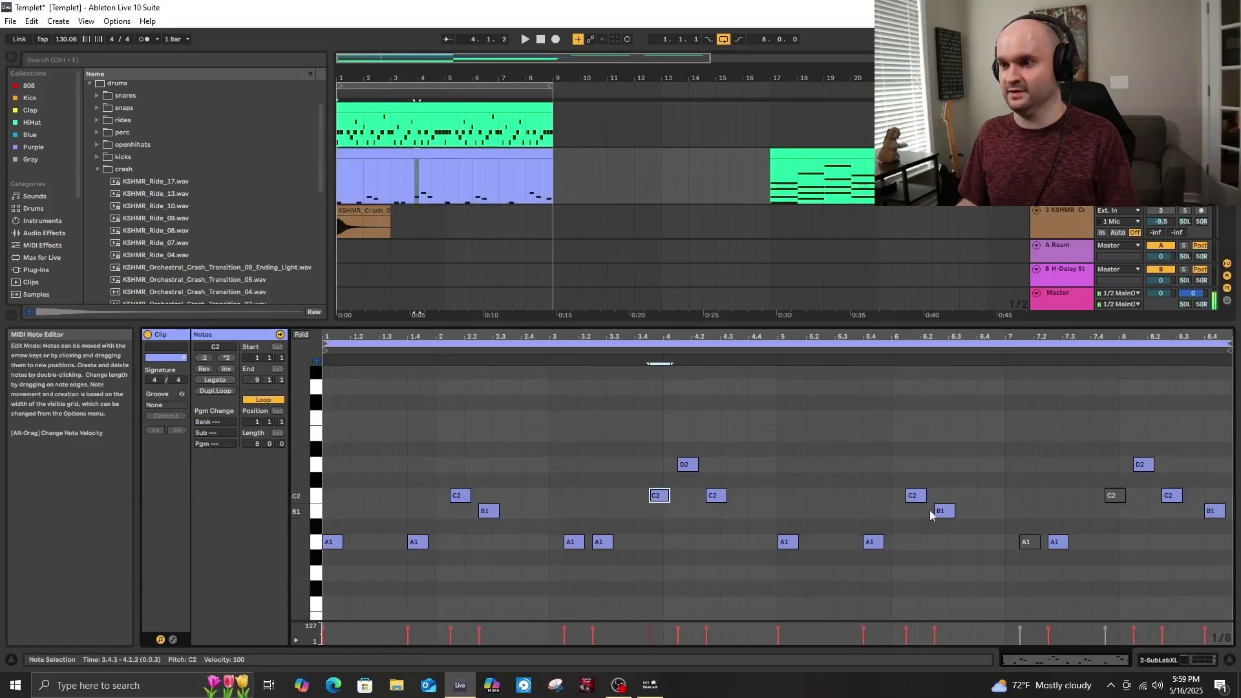
{"action": "left_click", "coordinate": [1020, 554]}
{"action": "left_click", "coordinate": [1107, 498]}
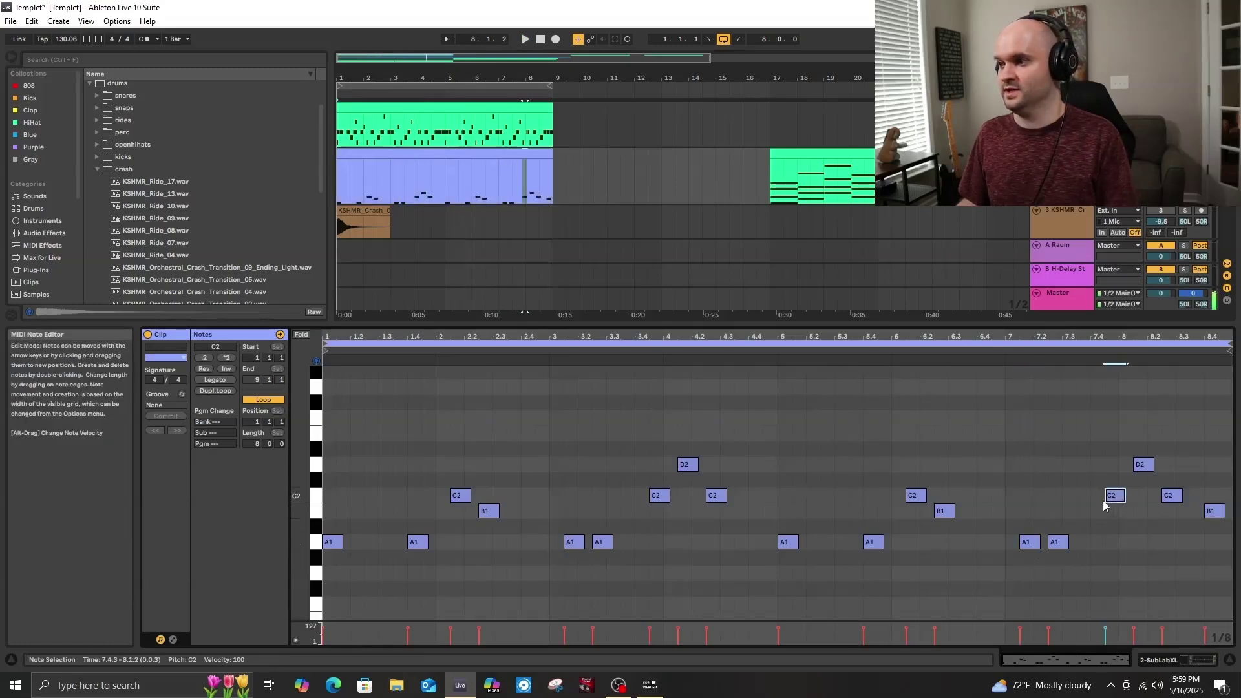
Review the arrangement's tracks from the Pigments layers back up to the drums, and place the insert marker at 9.1.1 on the 808 track.
{"action": "key", "text": "shift+Tab"}
{"action": "scroll", "coordinate": [540, 327], "scroll_direction": "down", "scroll_amount": 6}
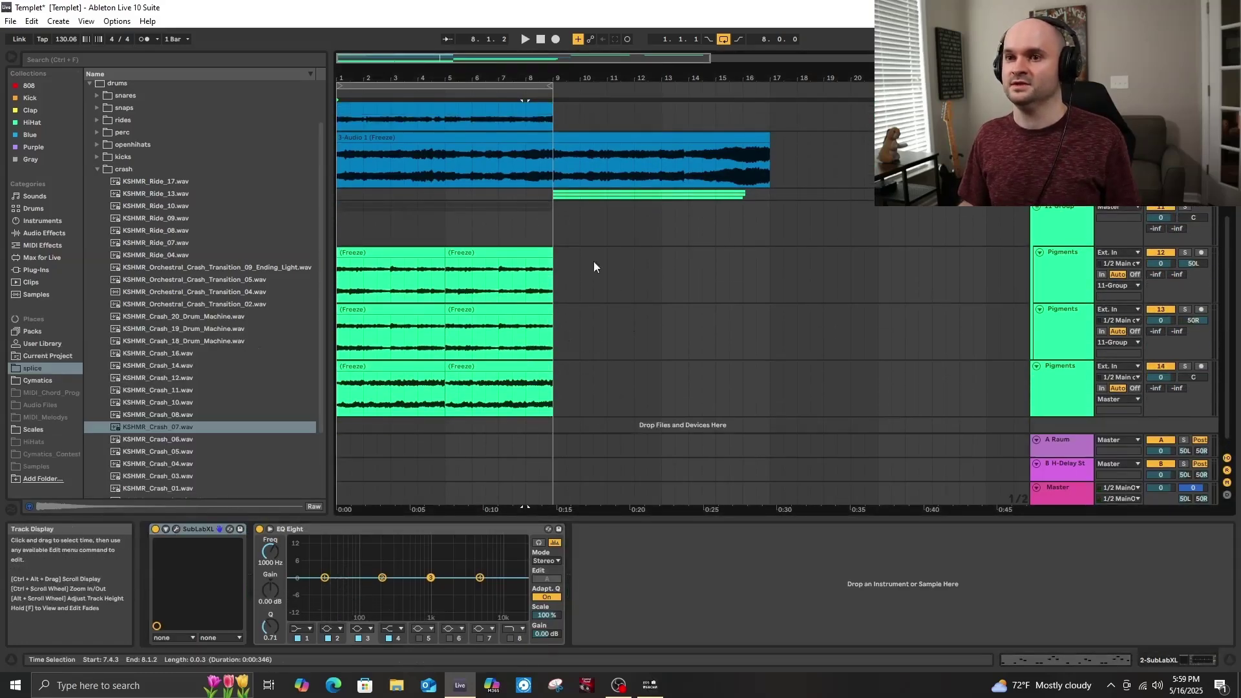
{"action": "scroll", "coordinate": [646, 284], "scroll_direction": "up", "scroll_amount": 1}
{"action": "scroll", "coordinate": [719, 309], "scroll_direction": "up", "scroll_amount": 1}
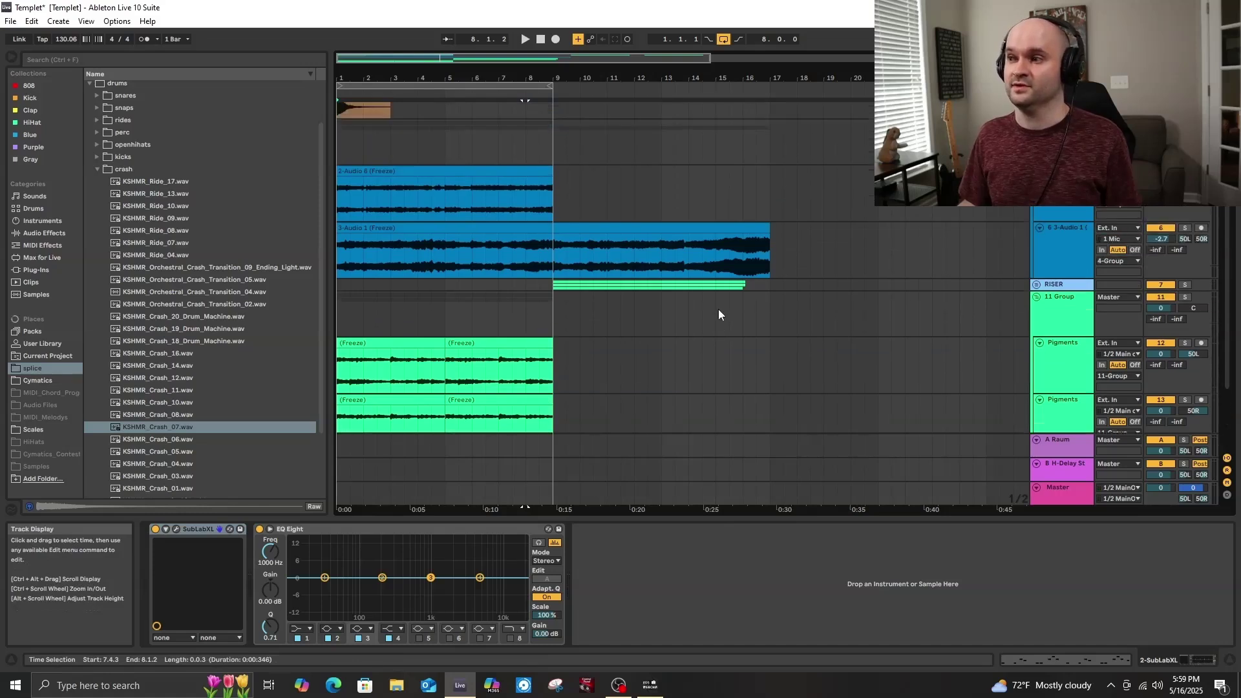
{"action": "scroll", "coordinate": [717, 309], "scroll_direction": "up", "scroll_amount": 1}
{"action": "scroll", "coordinate": [902, 322], "scroll_direction": "up", "scroll_amount": 1}
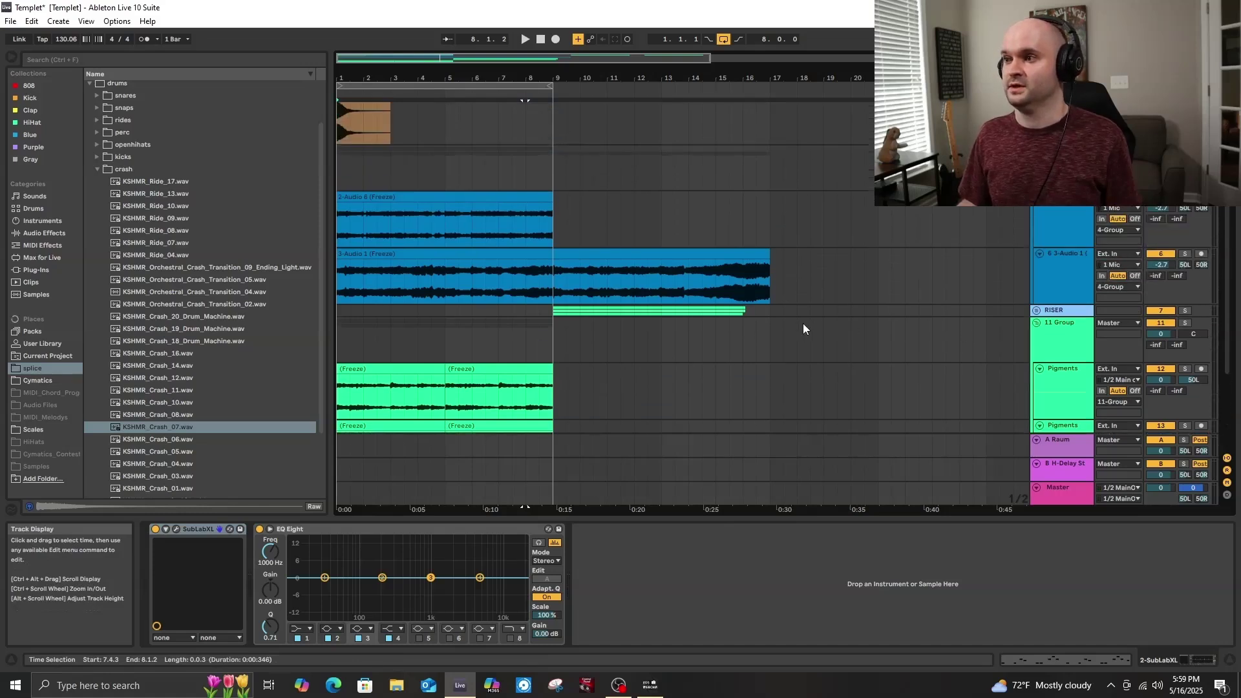
{"action": "scroll", "coordinate": [607, 325], "scroll_direction": "up", "scroll_amount": 3}
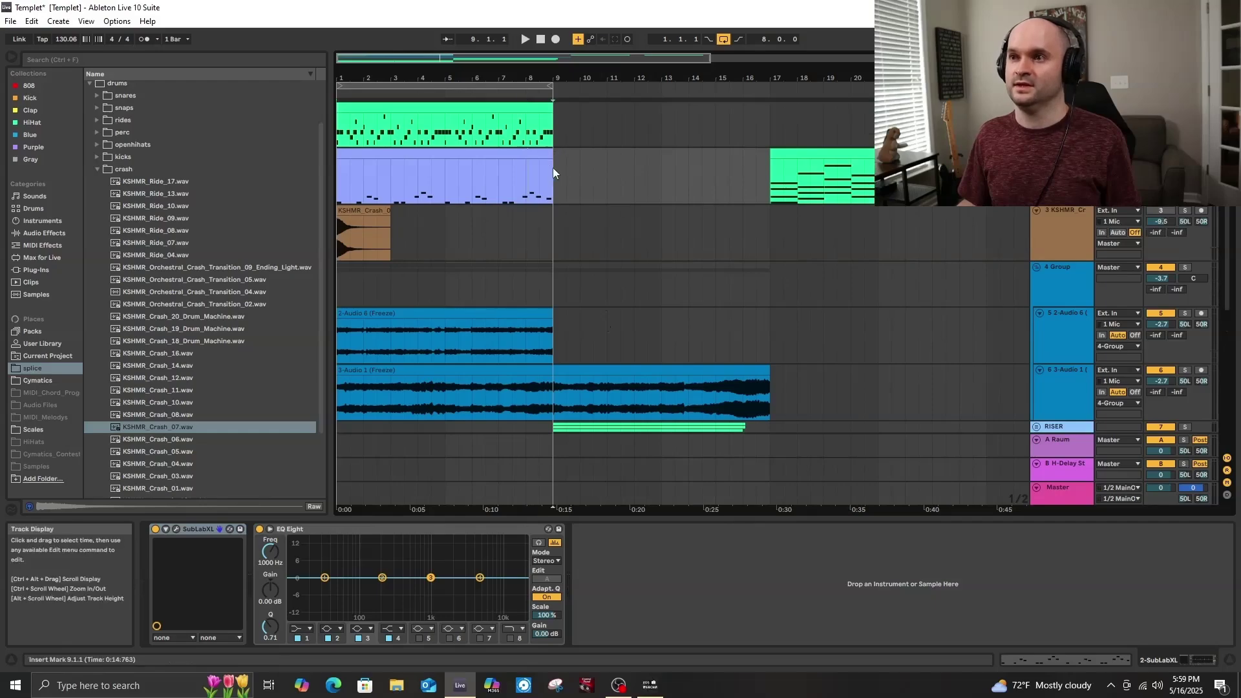
{"action": "left_click", "coordinate": [554, 169]}
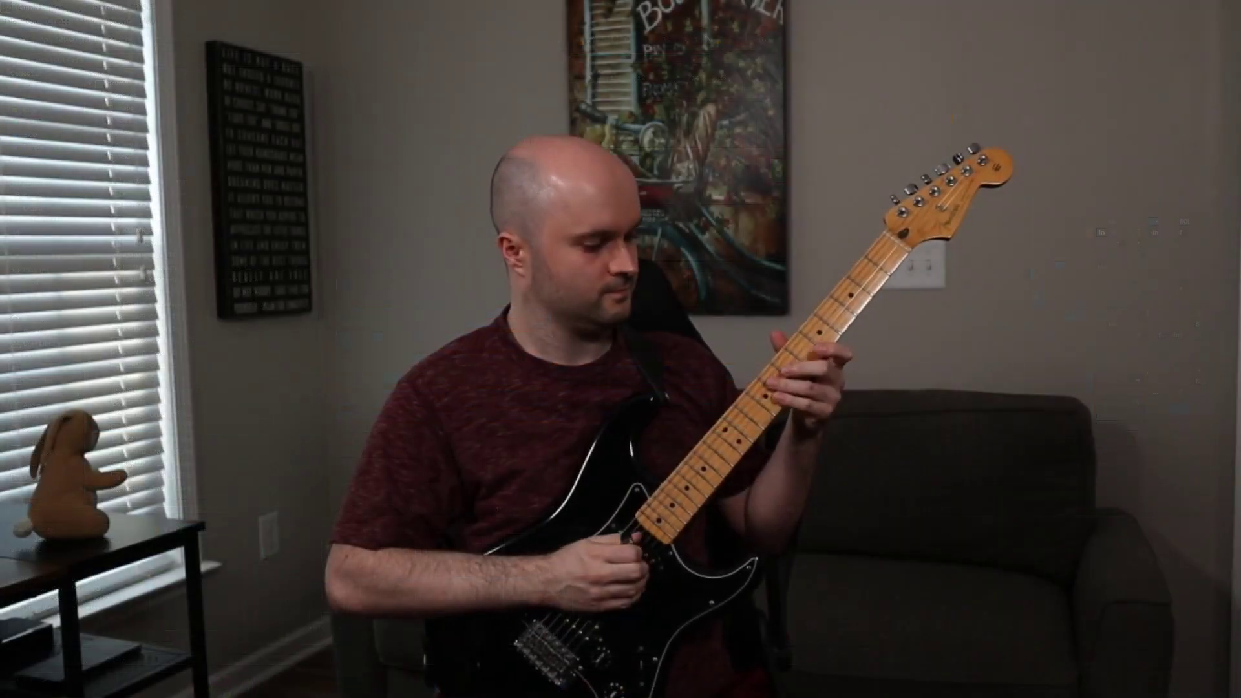